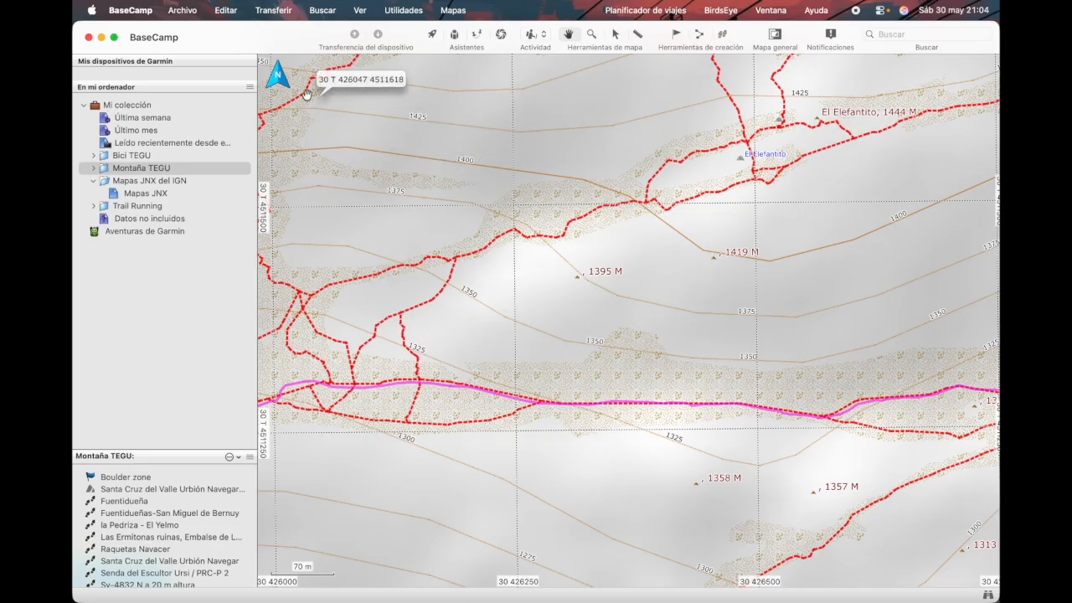
Display Mapa global and replace it with the OpenTopoMap Spain 2024-05-30 map to compare the two
{"action": "left_click", "coordinate": [457, 12]}
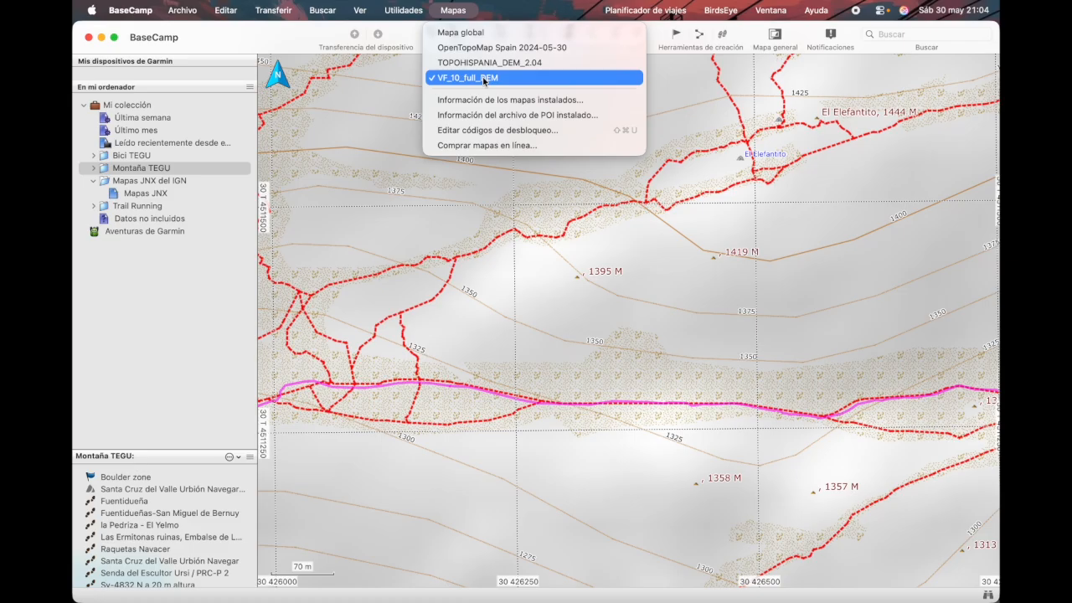
{"action": "left_click", "coordinate": [466, 31]}
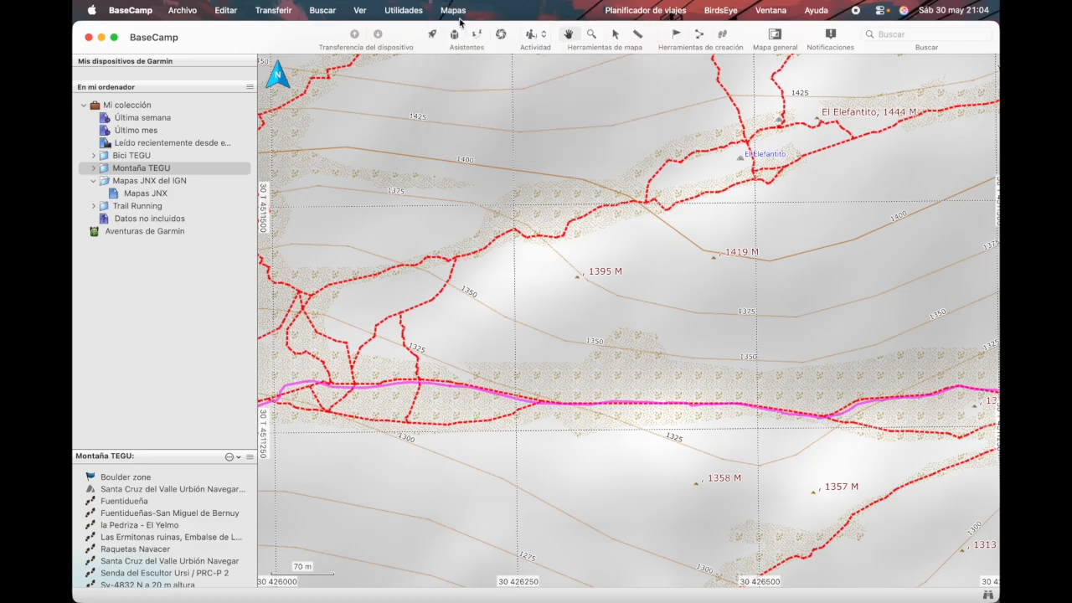
{"action": "left_click", "coordinate": [459, 15]}
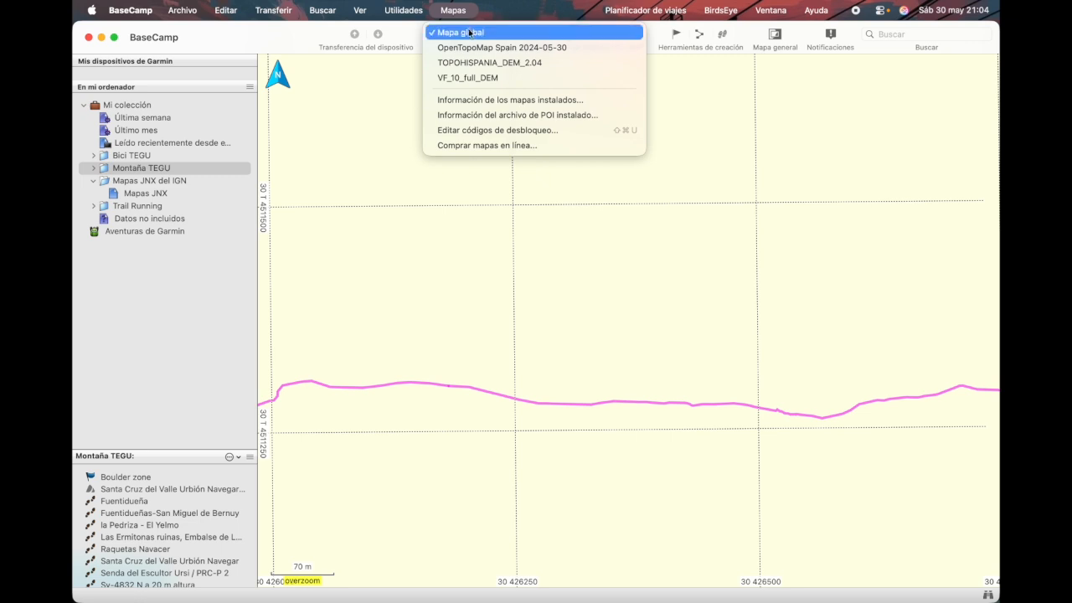
{"action": "left_click", "coordinate": [483, 49]}
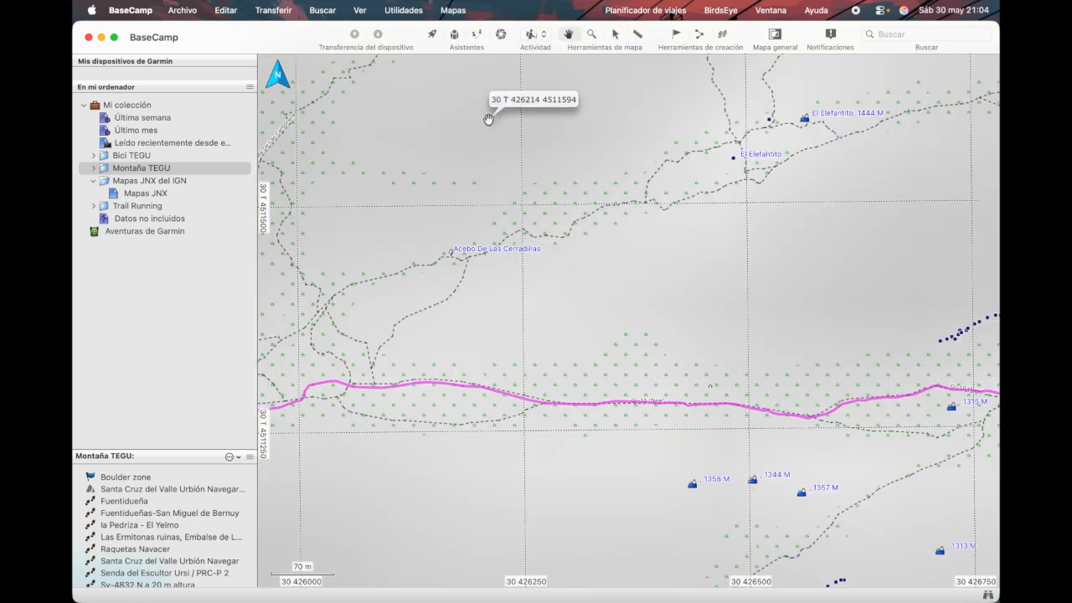
Compare the TOPOHISPANIA_DEM_2.04 map by displaying it and switching back to VF_10_full_DEM
{"action": "left_click", "coordinate": [458, 13]}
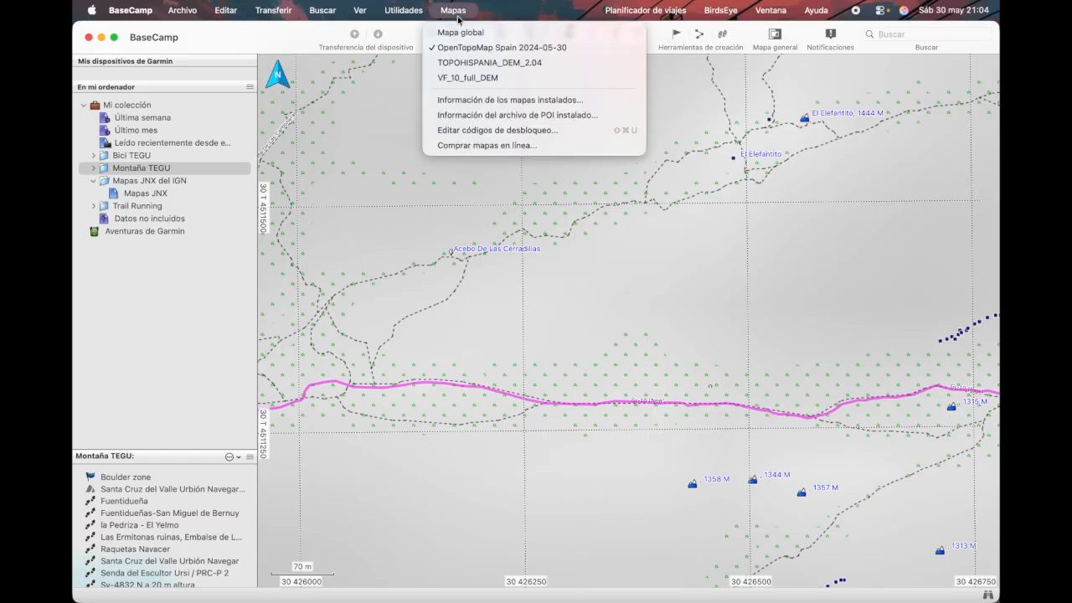
{"action": "left_click", "coordinate": [510, 64]}
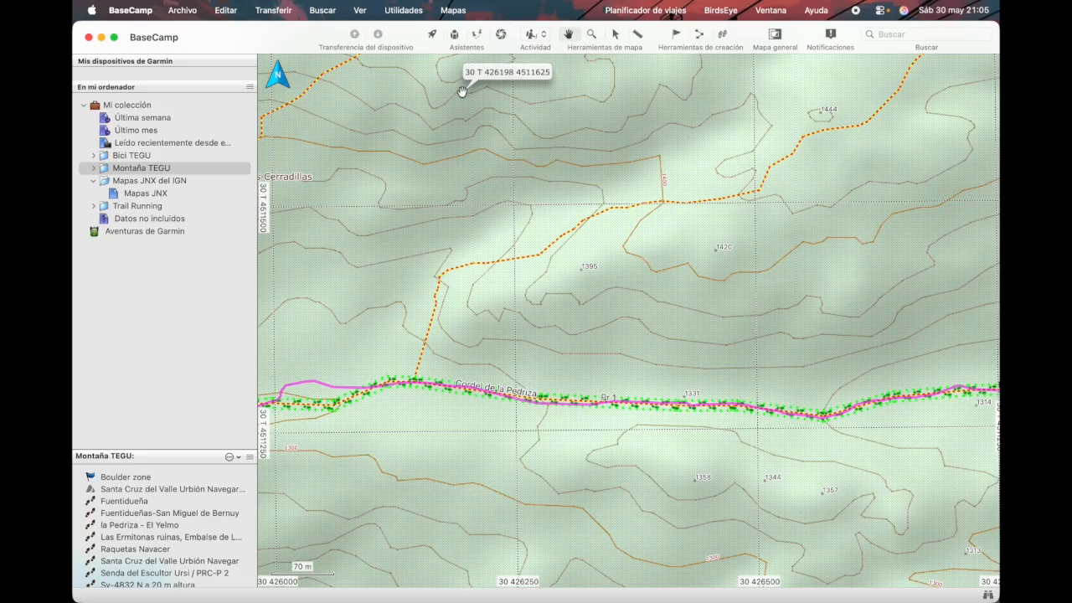
{"action": "left_click", "coordinate": [454, 10]}
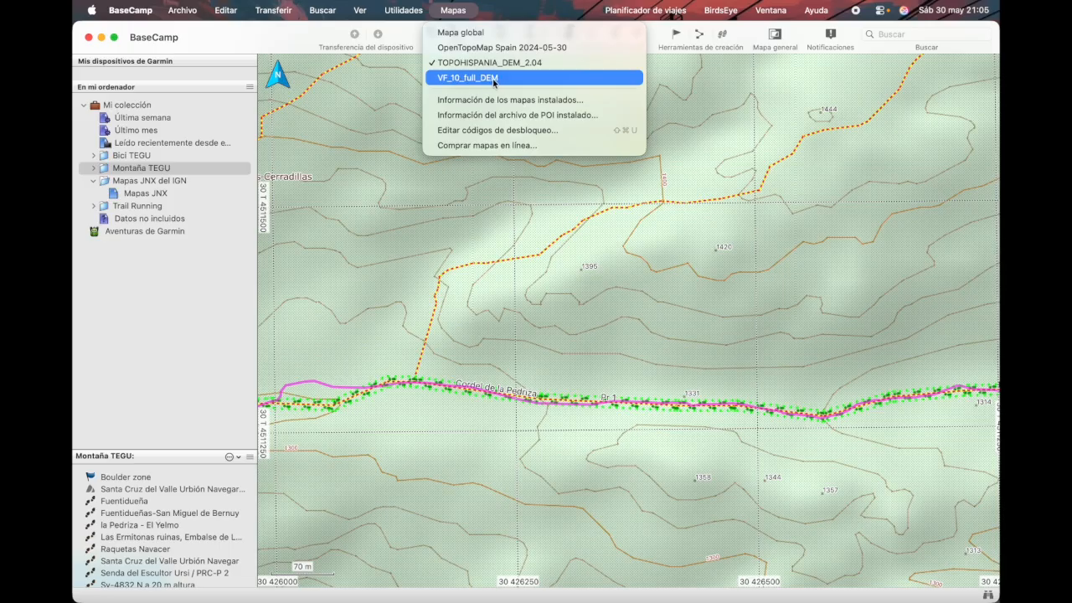
{"action": "left_click", "coordinate": [484, 80]}
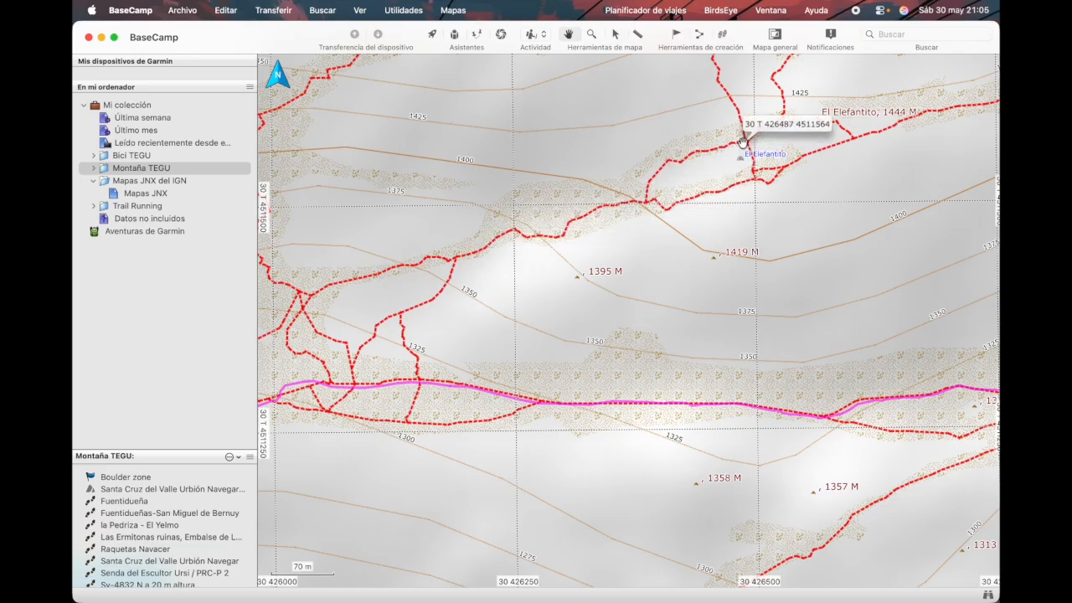
Set TOPOHISPANIA_DEM_2.04 as the displayed map for a wider area around El Elefantito and Cordel de la Pedriza
{"action": "left_click_drag", "start_coordinate": [646, 274], "coordinate": [583, 268]}
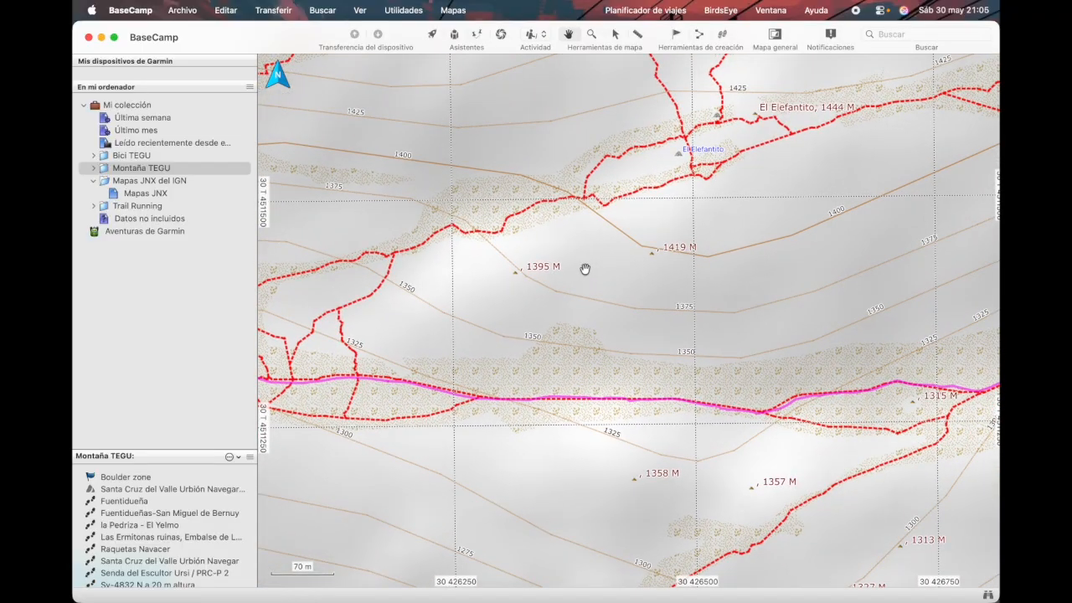
{"action": "scroll", "coordinate": [585, 268], "scroll_direction": "down", "scroll_amount": 3}
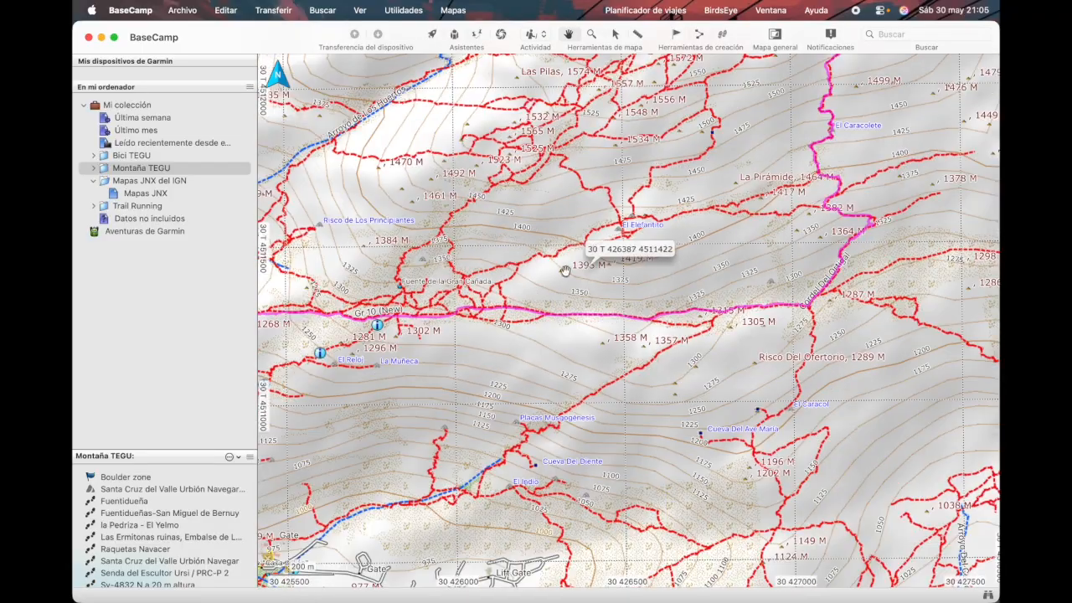
{"action": "left_click", "coordinate": [453, 10]}
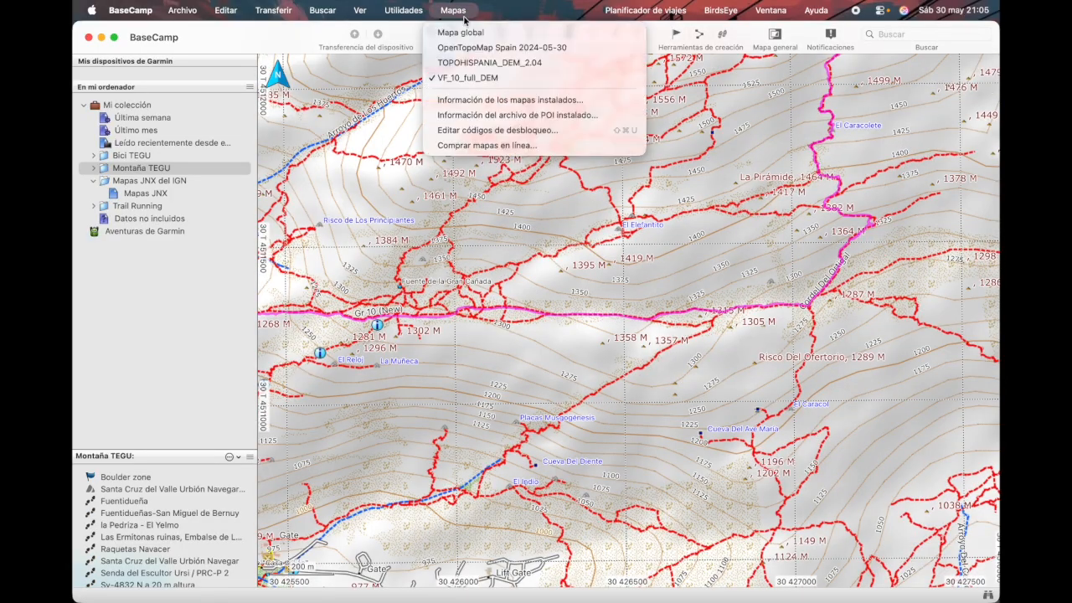
{"action": "left_click", "coordinate": [474, 59]}
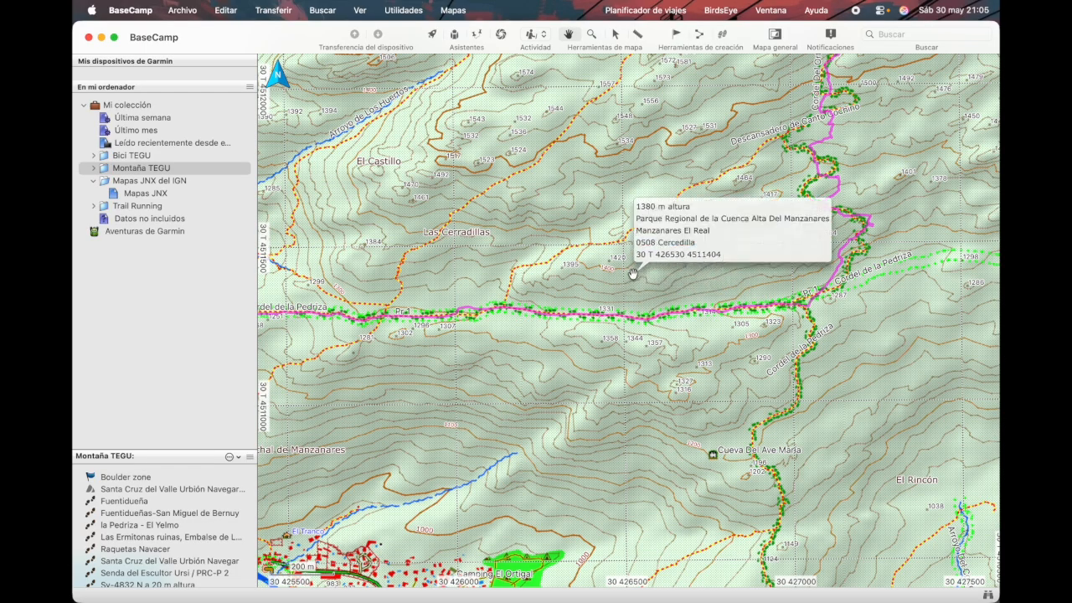
{"action": "left_click_drag", "start_coordinate": [633, 274], "coordinate": [562, 277]}
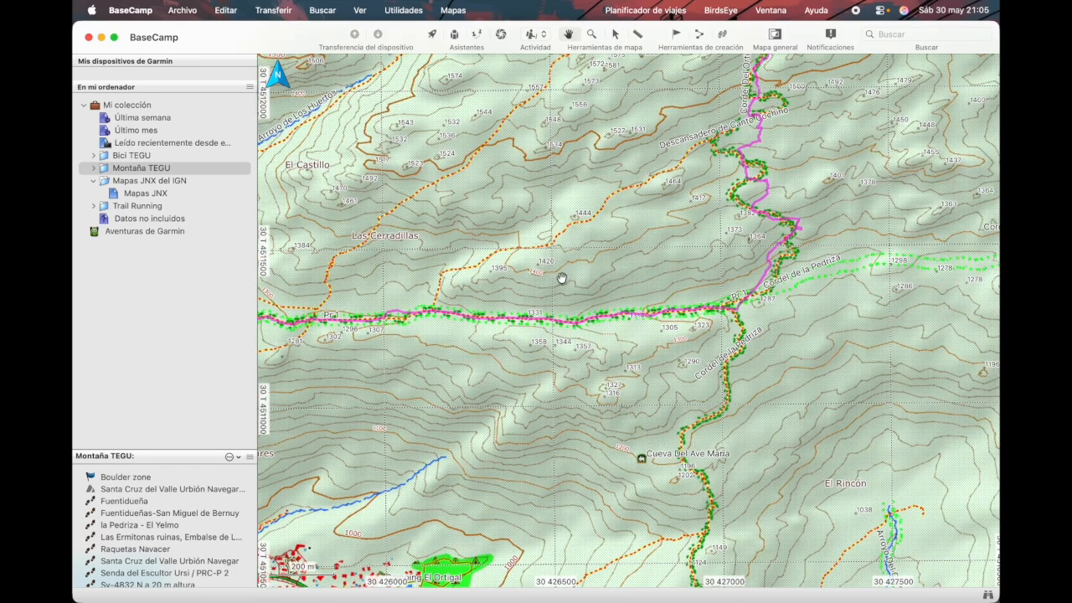
{"action": "scroll", "coordinate": [562, 278], "scroll_direction": "up", "scroll_amount": 2}
{"action": "right_click", "coordinate": [561, 278]}
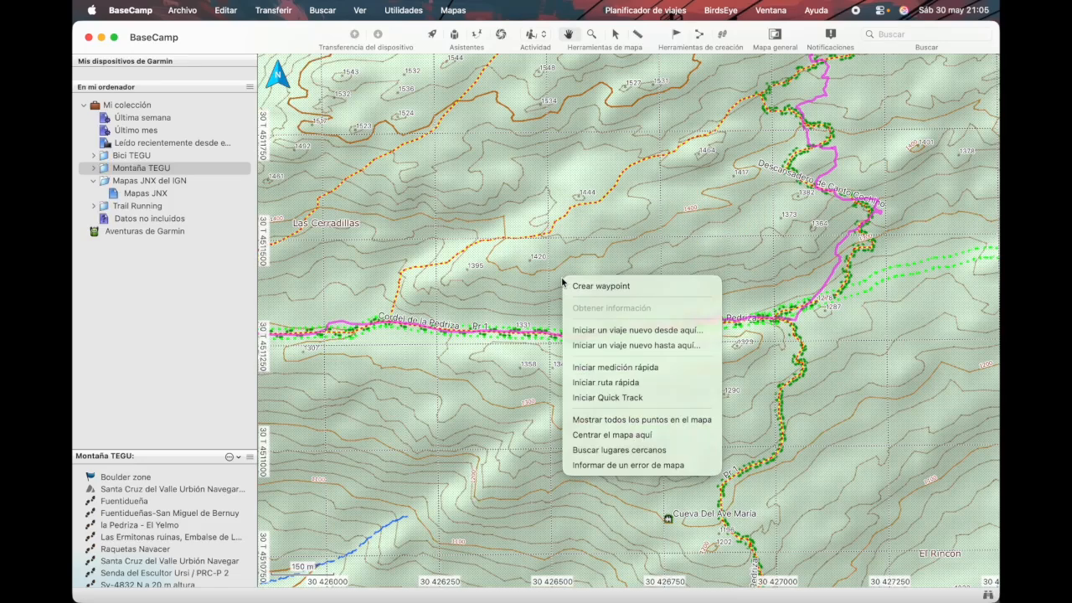
{"action": "left_click", "coordinate": [457, 12]}
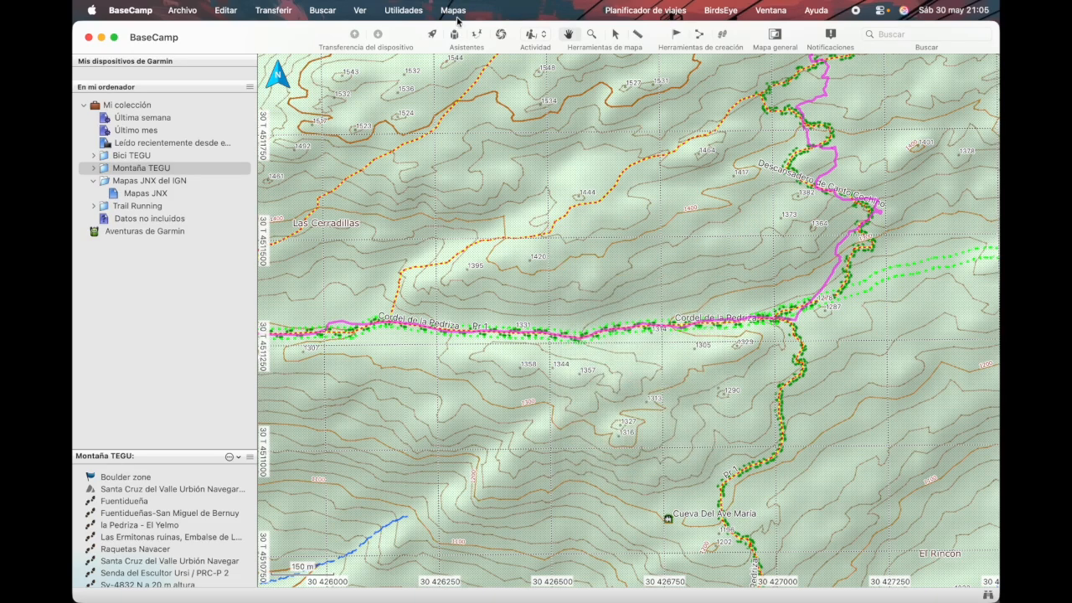
{"action": "left_click", "coordinate": [457, 11]}
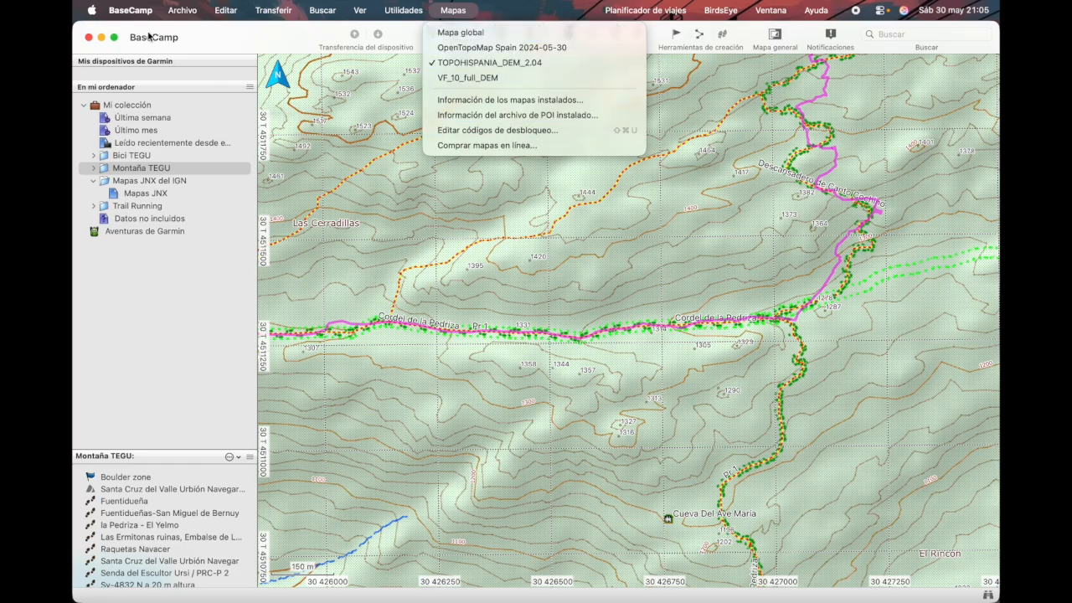
Open the general preferences, review the available position formats and choose UTM
{"action": "mouse_move", "coordinate": [142, 15]}
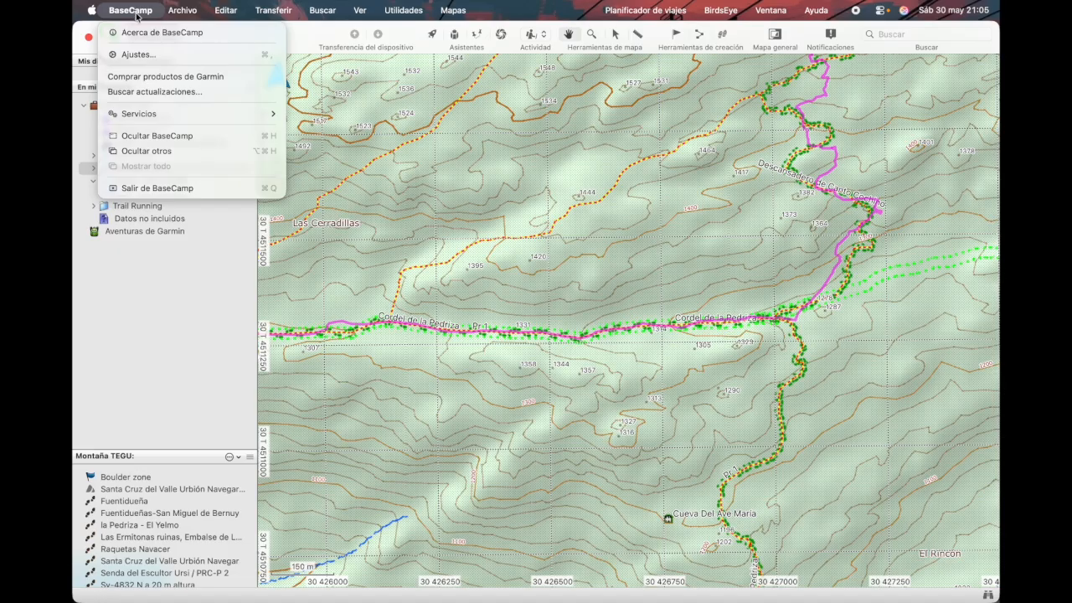
{"action": "left_click", "coordinate": [140, 54]}
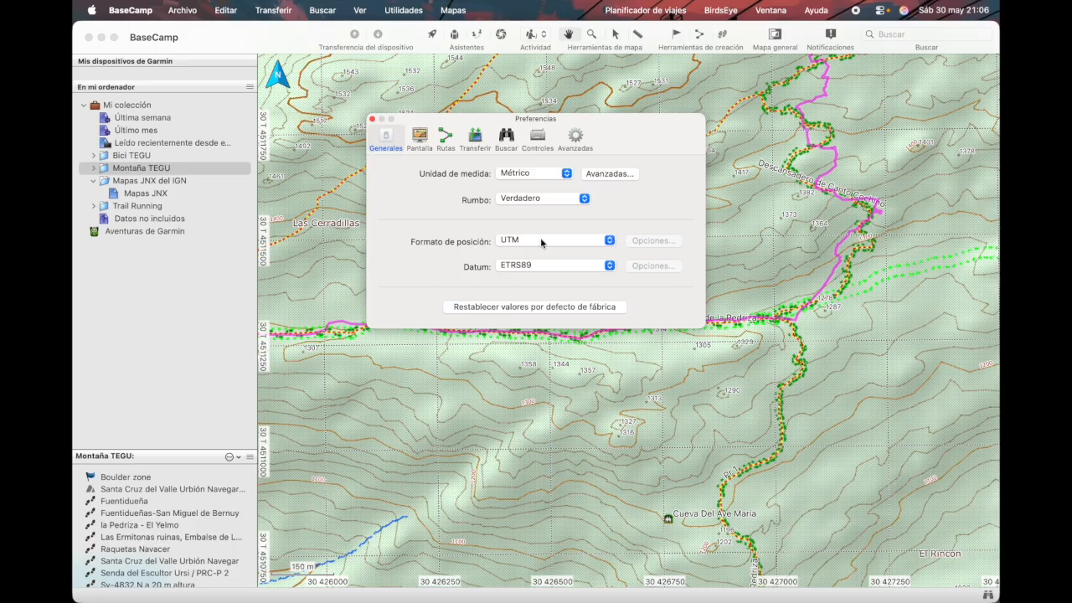
{"action": "left_click", "coordinate": [610, 243]}
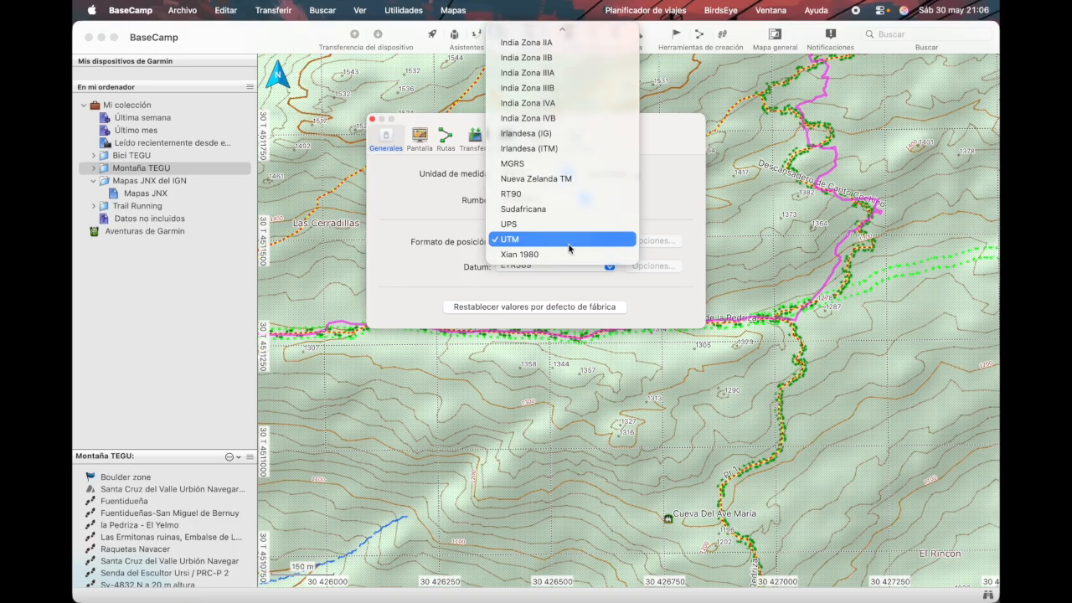
{"action": "scroll", "coordinate": [567, 242], "scroll_direction": "up", "scroll_amount": 5}
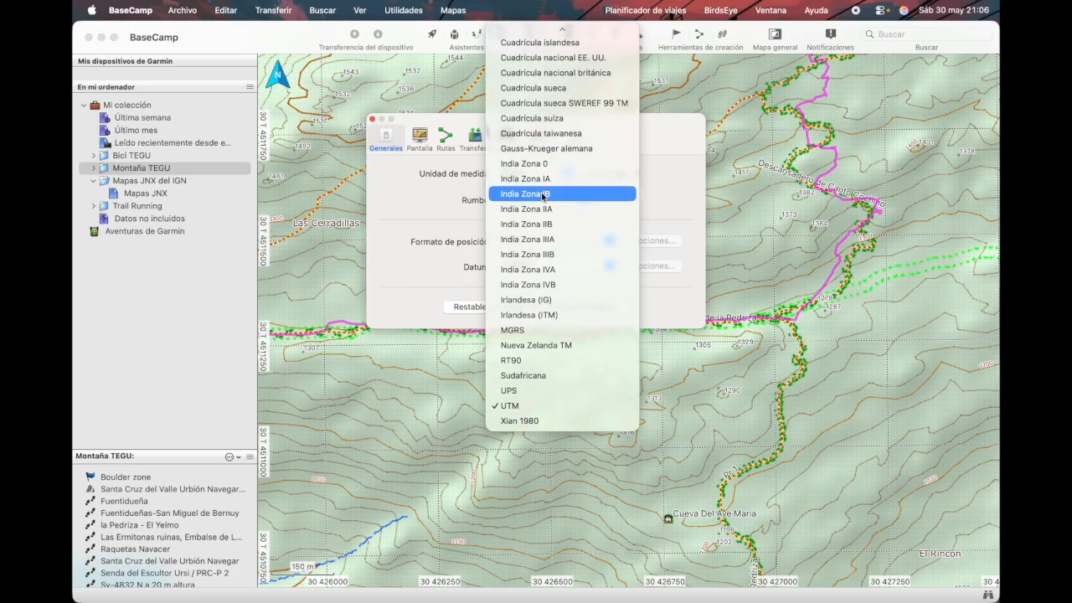
{"action": "scroll", "coordinate": [543, 196], "scroll_direction": "up", "scroll_amount": 6}
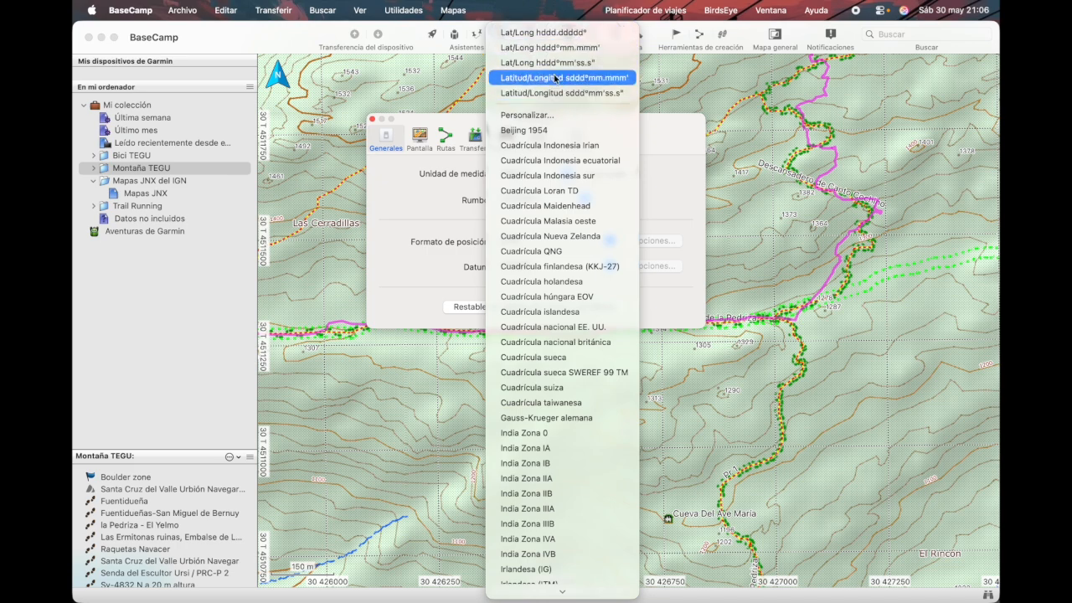
{"action": "scroll", "coordinate": [571, 134], "scroll_direction": "down", "scroll_amount": 5}
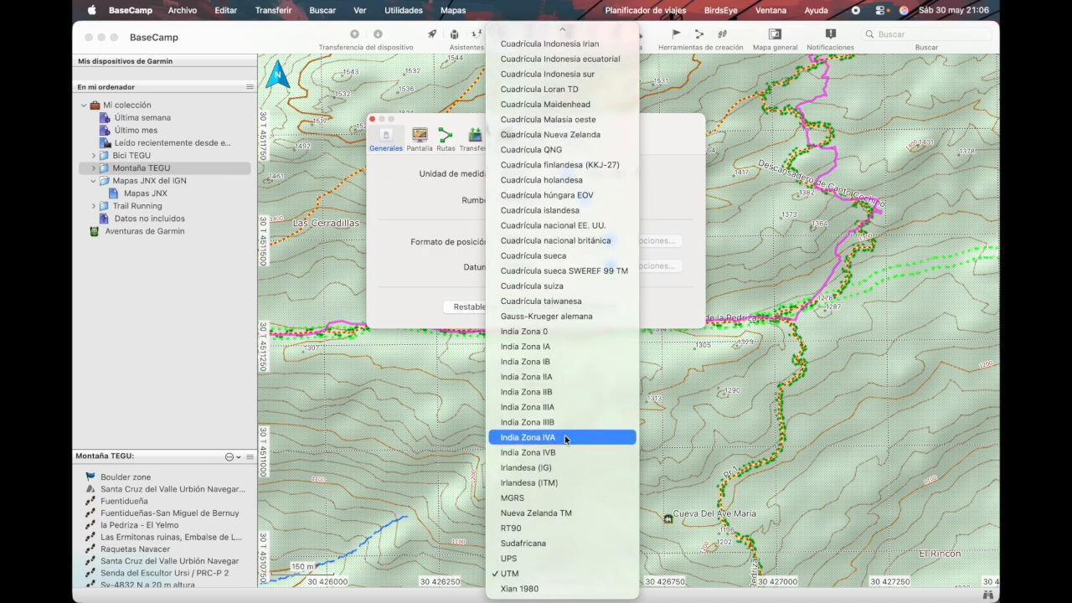
{"action": "left_click", "coordinate": [538, 574]}
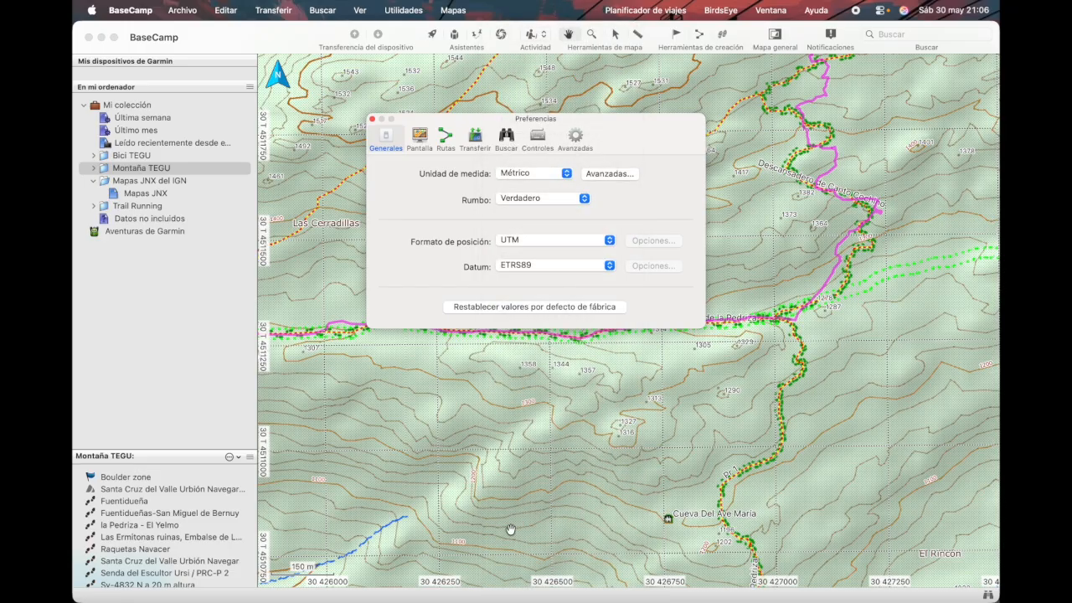
Choose ETRS89 as the datum and close the preferences
{"action": "left_click", "coordinate": [609, 266]}
{"action": "left_click", "coordinate": [561, 265]}
{"action": "left_click", "coordinate": [372, 120]}
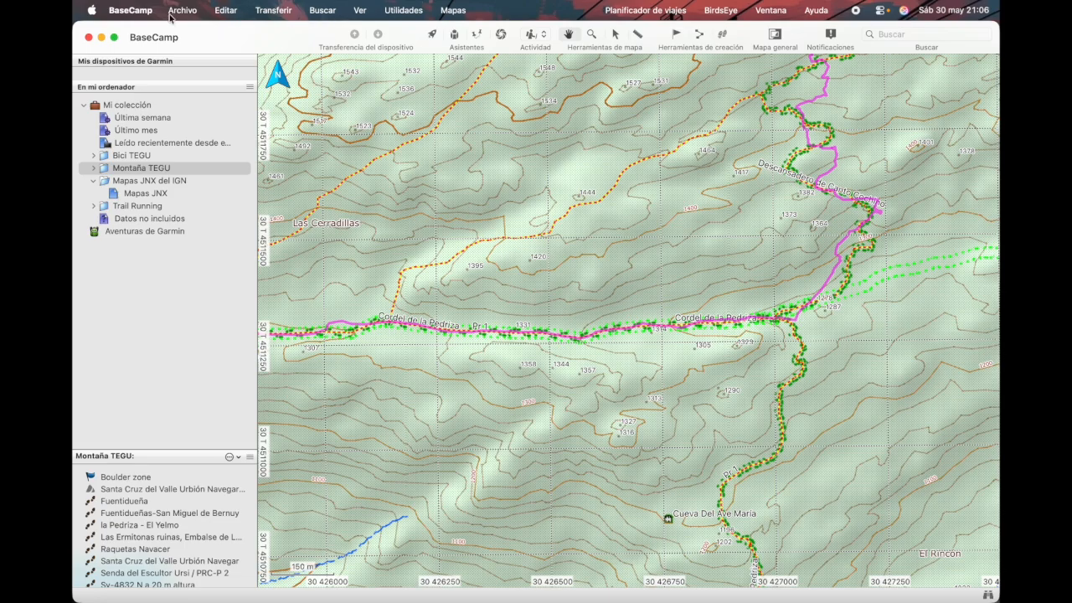
Hide the map coordinates shown at the cursor
{"action": "left_click", "coordinate": [361, 11]}
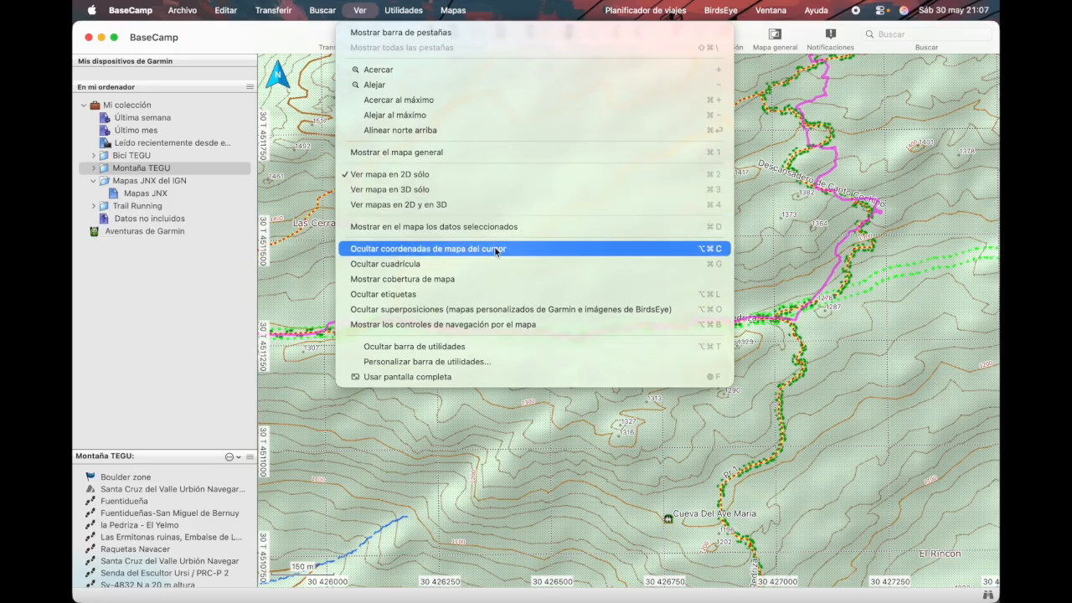
{"action": "left_click", "coordinate": [806, 168]}
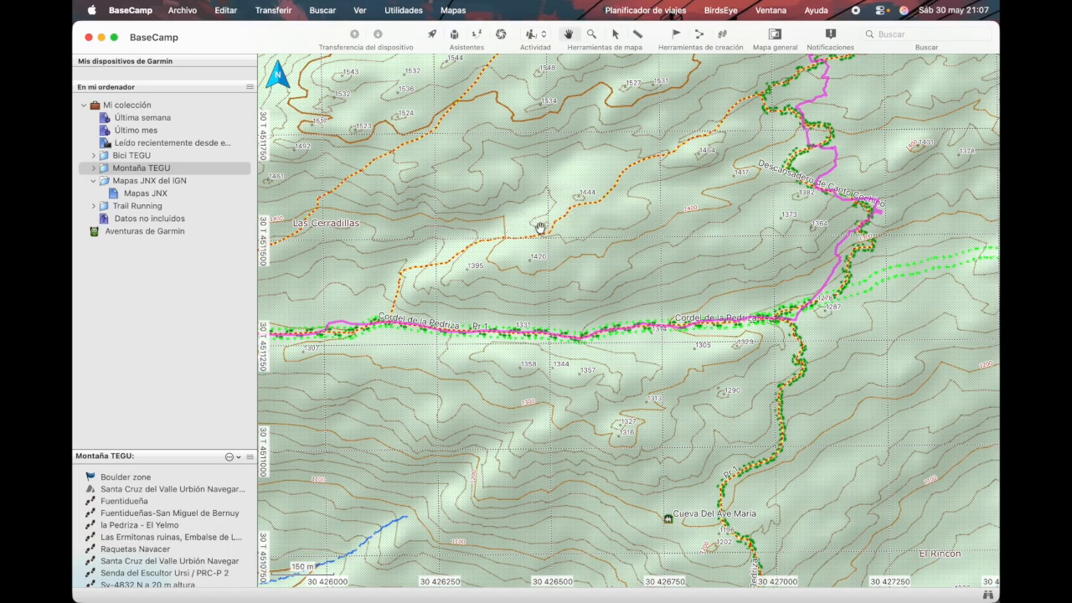
{"action": "left_click", "coordinate": [357, 10]}
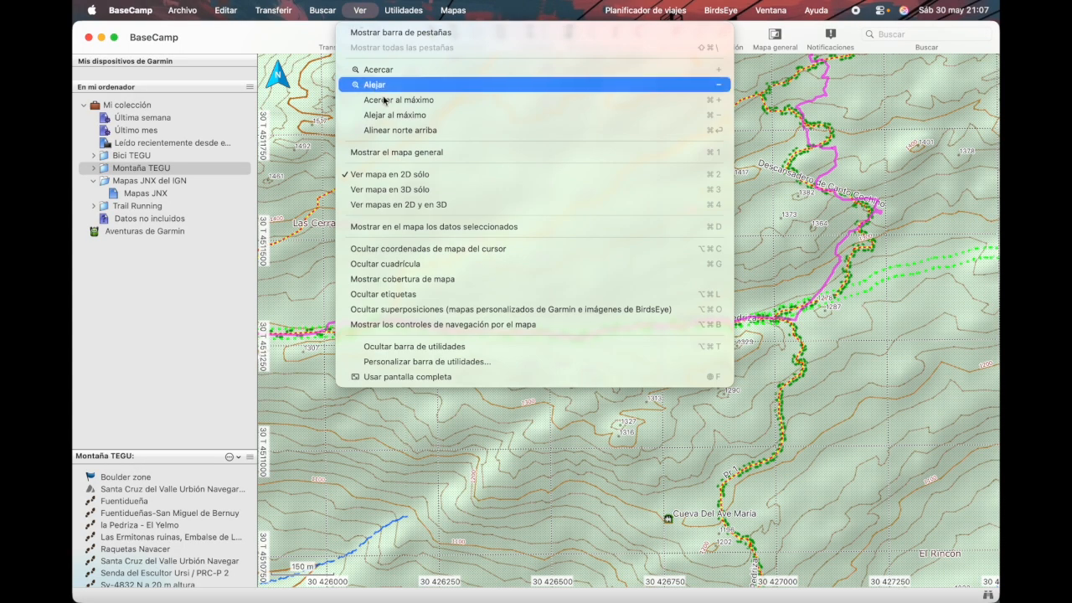
{"action": "left_click", "coordinate": [436, 251]}
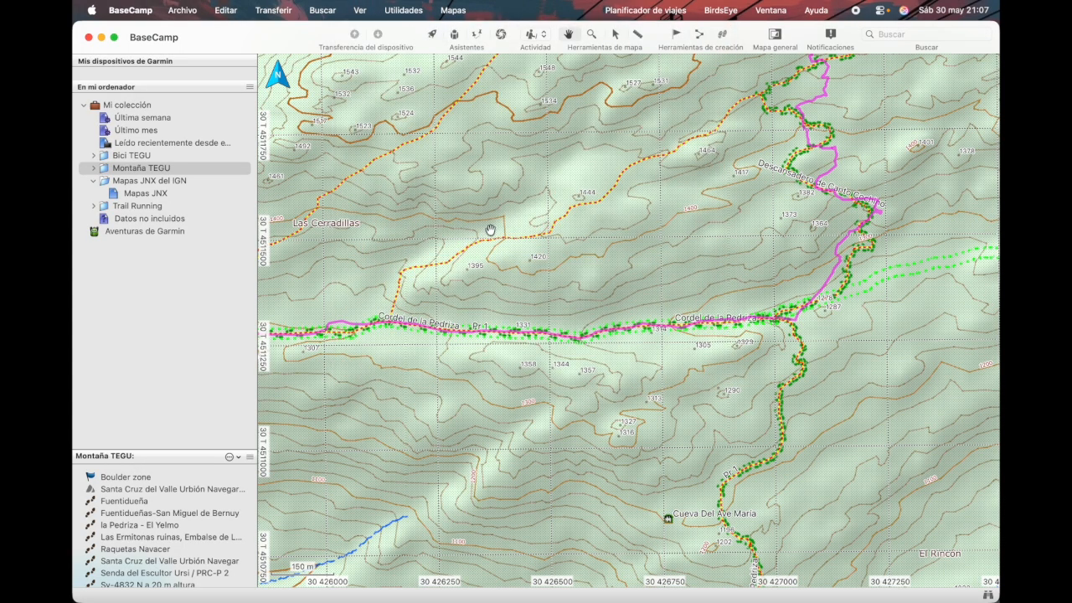
Activate the selection tool, show the cursor coordinates again and read the position of a trail bend near Las Cerradillas
{"action": "left_click", "coordinate": [615, 34]}
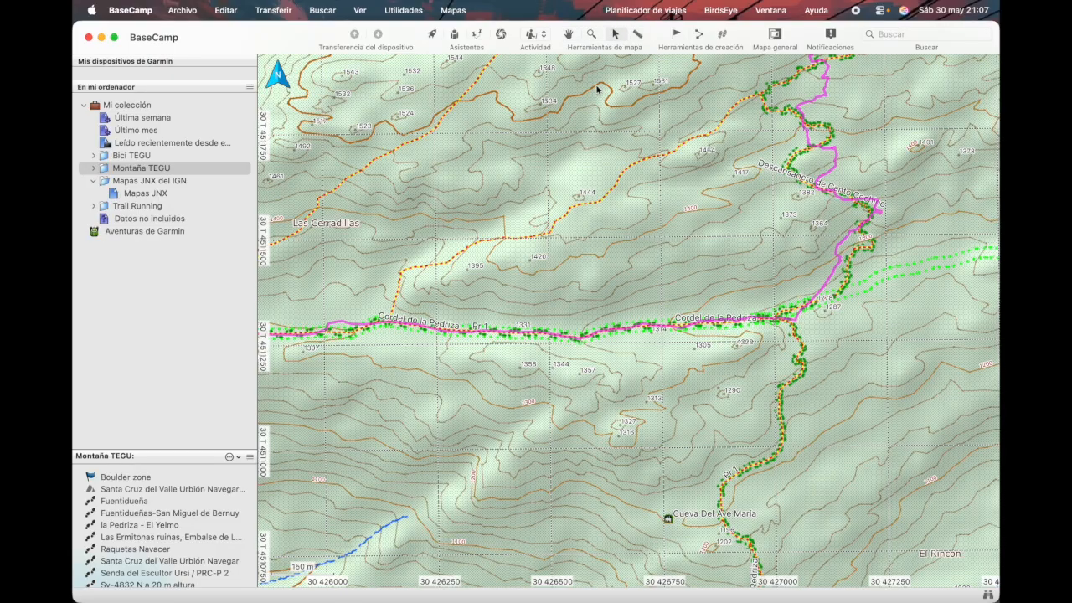
{"action": "left_click", "coordinate": [361, 10]}
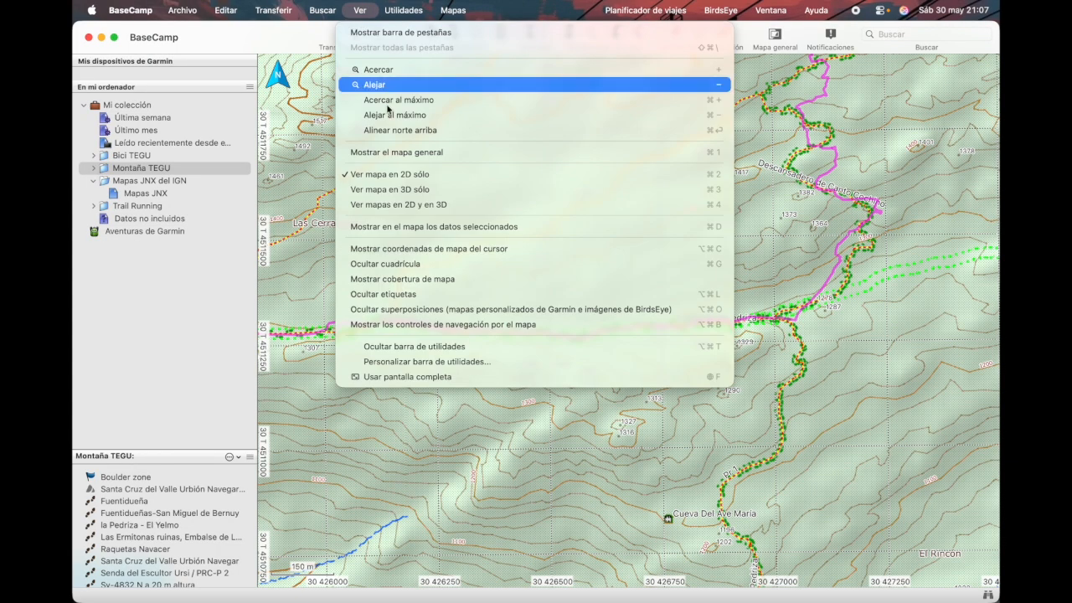
{"action": "left_click", "coordinate": [432, 249]}
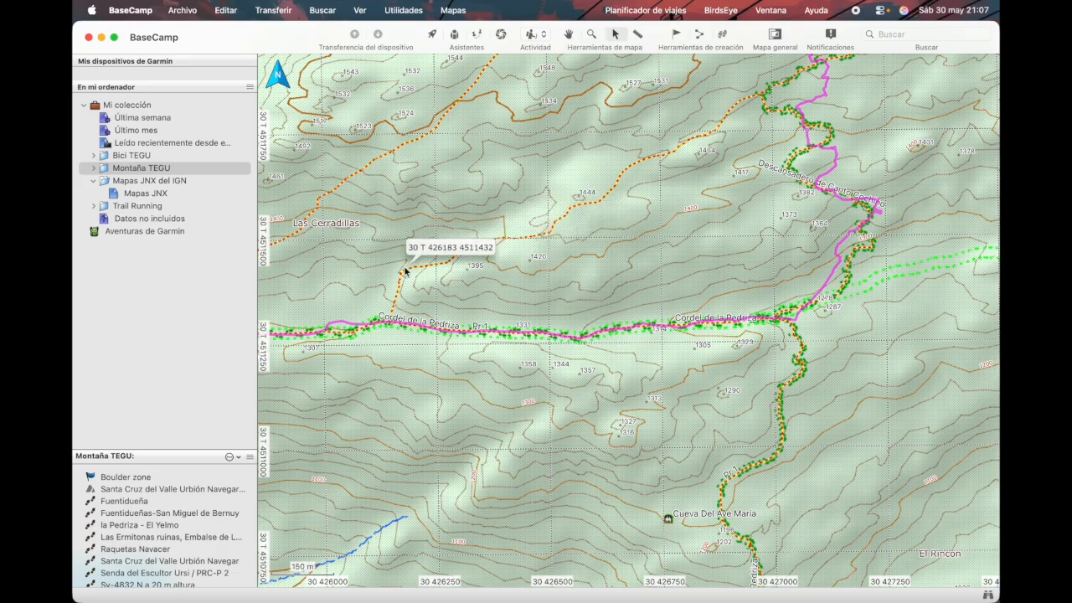
{"action": "mouse_move", "coordinate": [408, 270]}
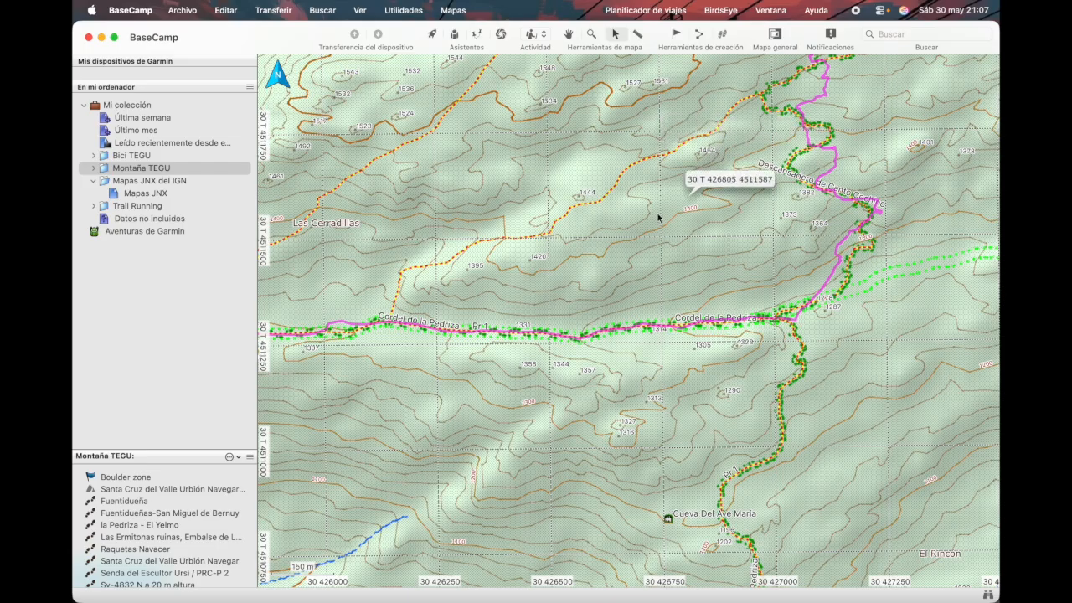
Turn off the display of cursor coordinates on the map again
{"action": "left_click", "coordinate": [361, 11]}
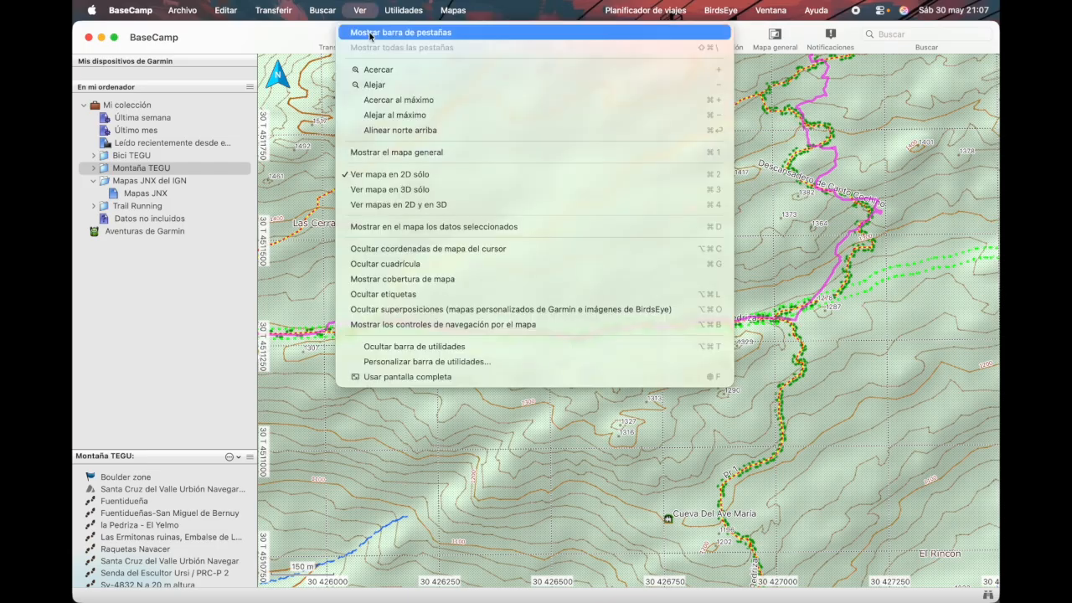
{"action": "left_click", "coordinate": [435, 249]}
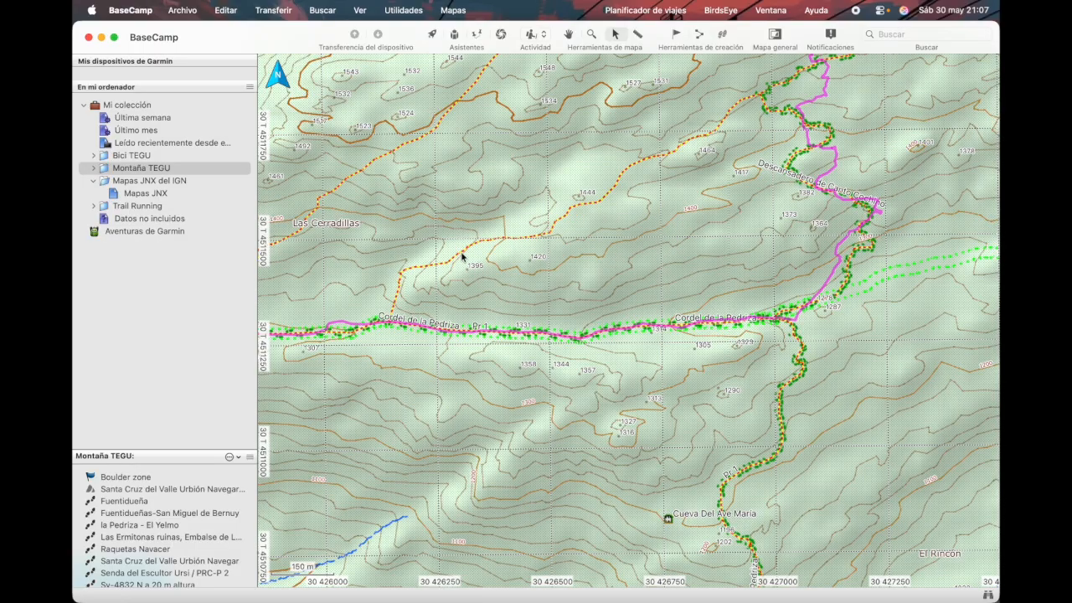
Hide the coordinate grid on the map and turn it back on
{"action": "left_click", "coordinate": [360, 10]}
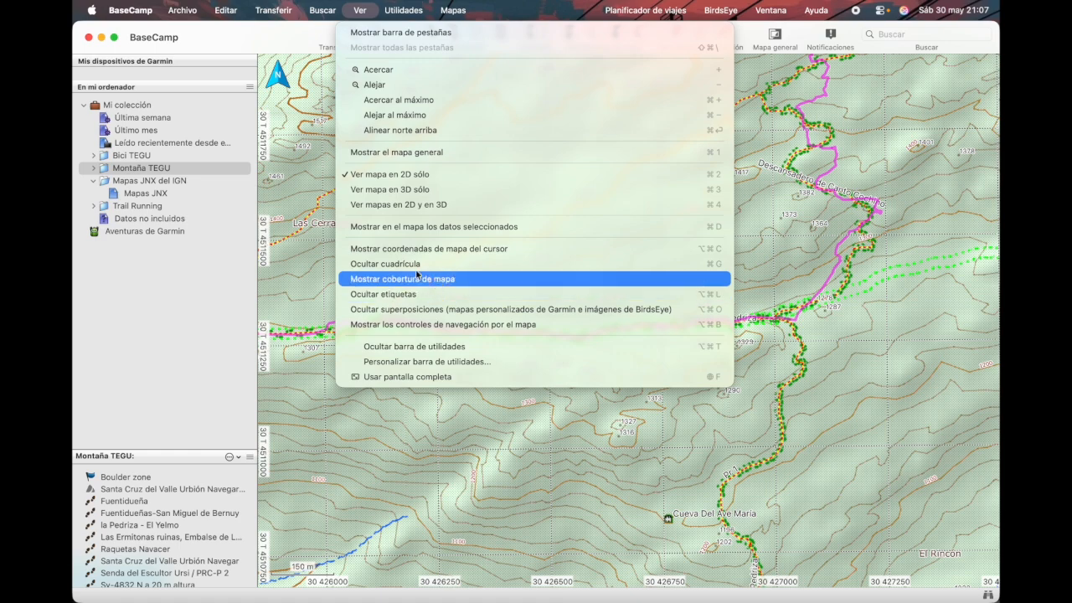
{"action": "left_click", "coordinate": [412, 264]}
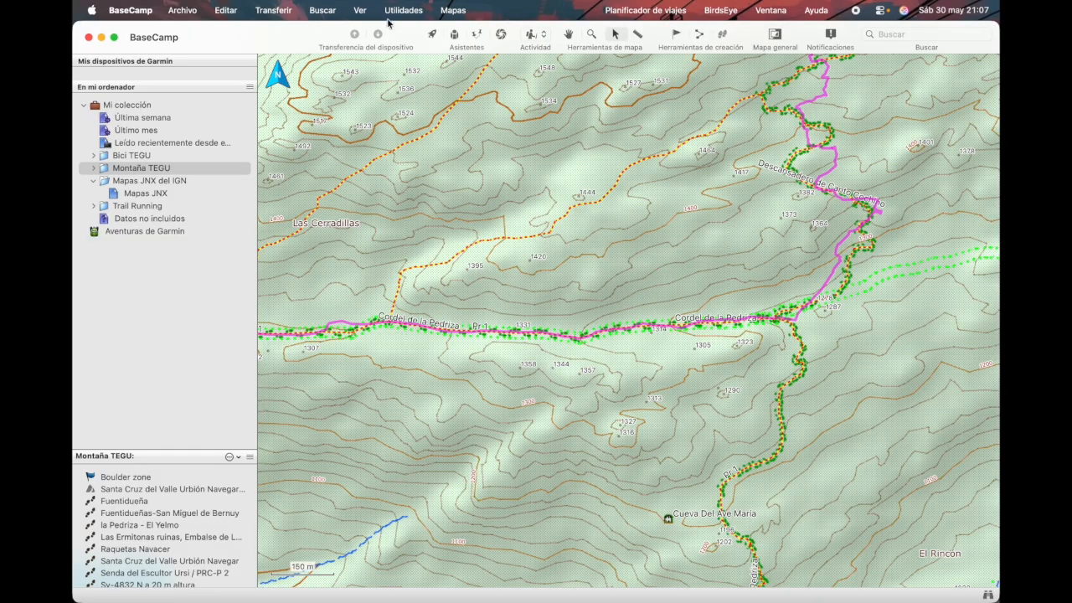
{"action": "left_click", "coordinate": [359, 11]}
{"action": "left_click", "coordinate": [412, 263]}
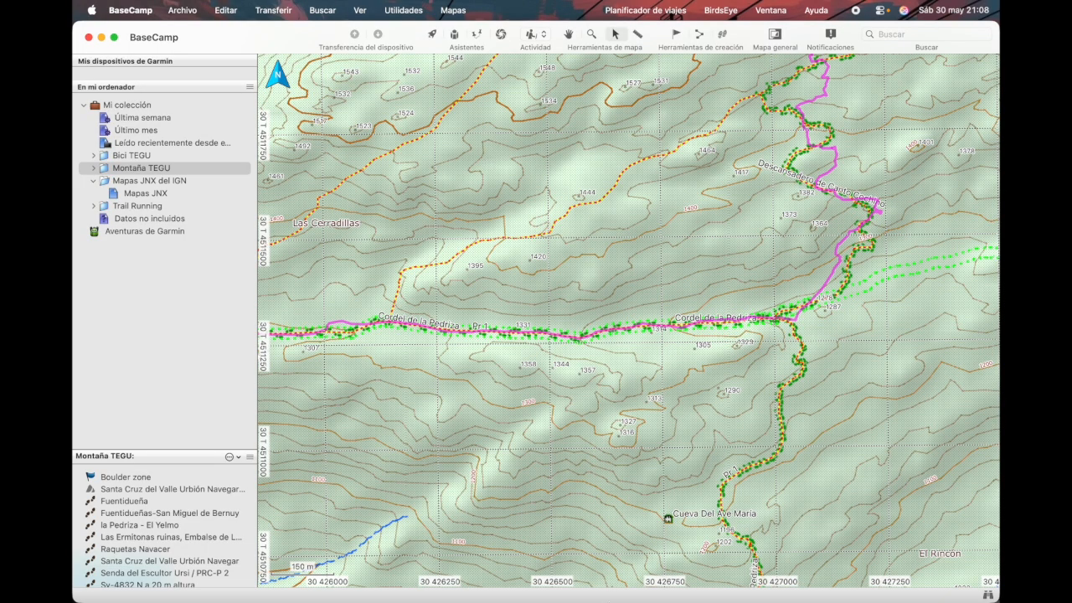
Show the map navigation controls and hide them again
{"action": "left_click", "coordinate": [360, 11]}
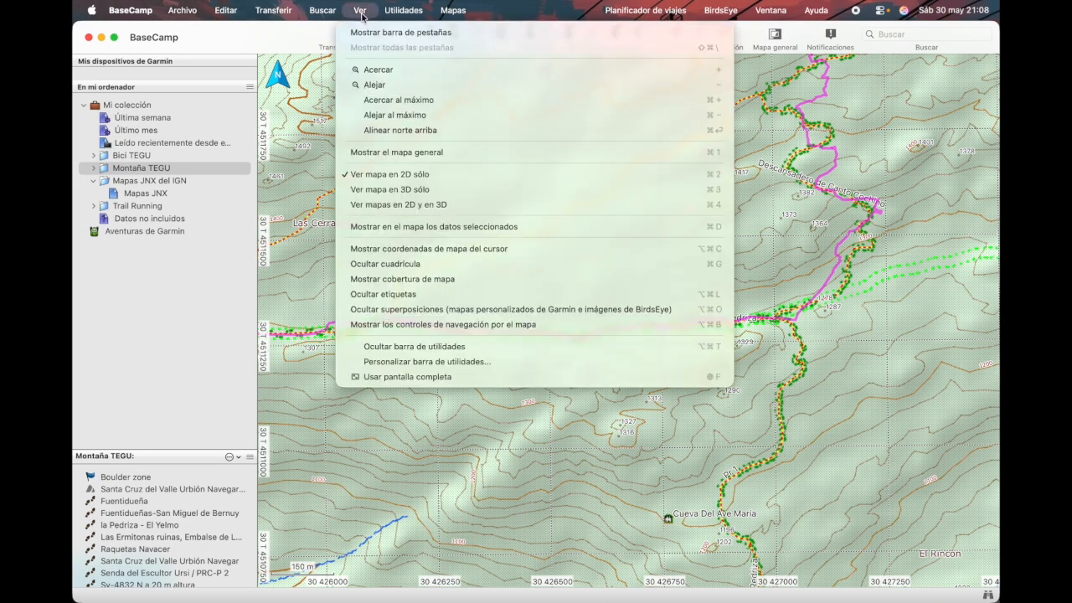
{"action": "left_click", "coordinate": [437, 326]}
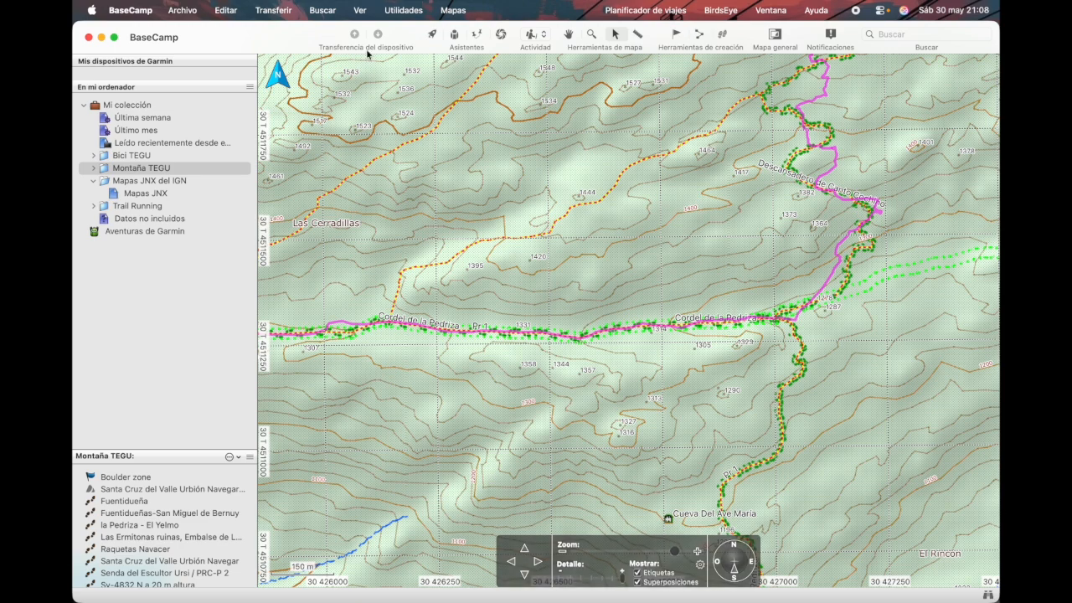
{"action": "left_click", "coordinate": [360, 11]}
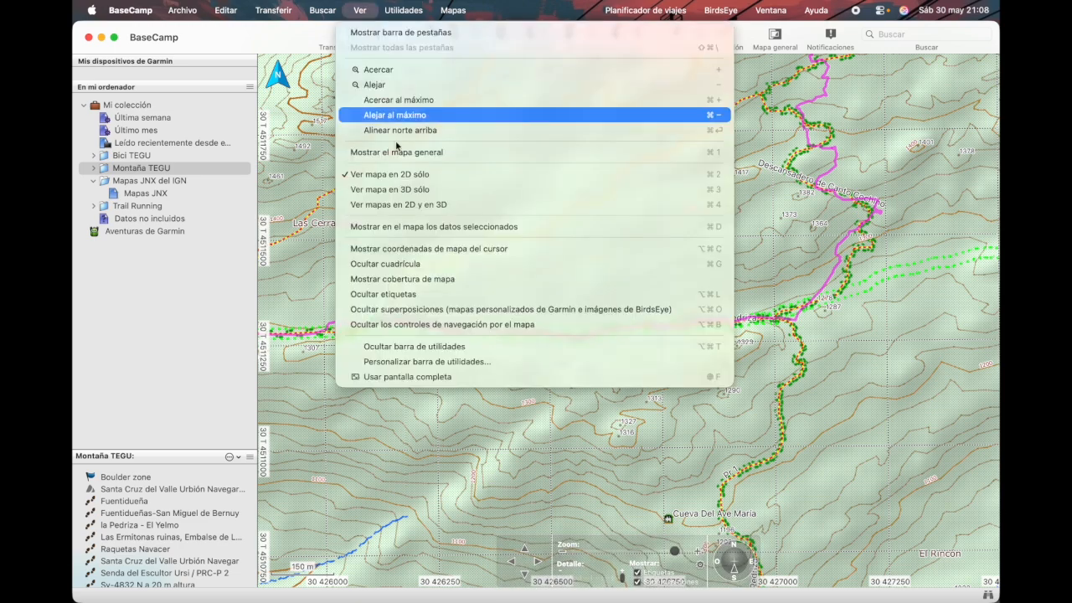
{"action": "left_click", "coordinate": [433, 326]}
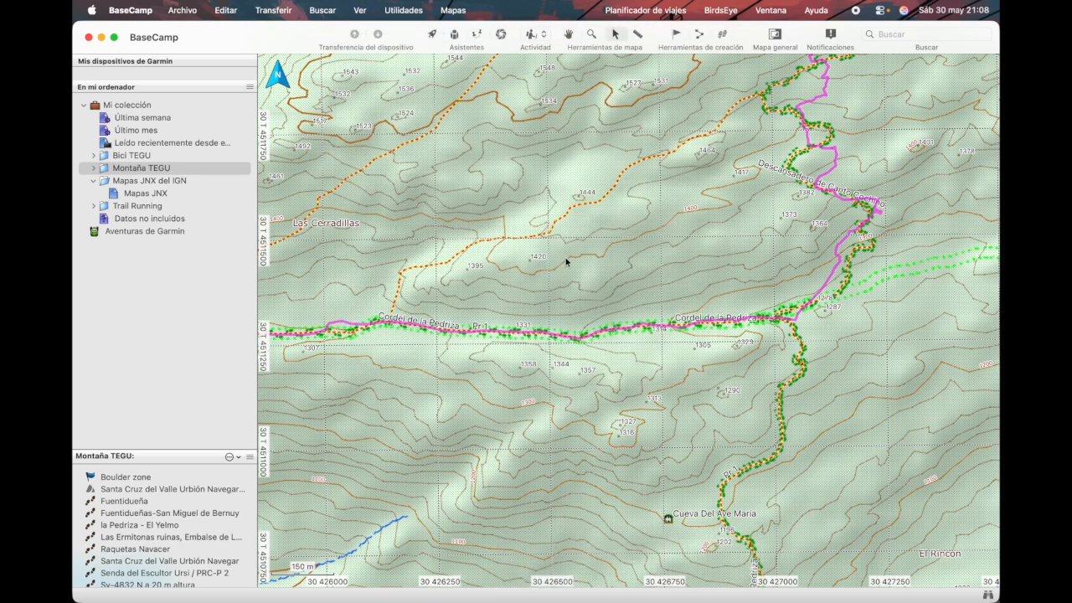
Review the list of installed maps without changing the active one
{"action": "mouse_move", "coordinate": [552, 269]}
{"action": "left_click", "coordinate": [458, 13]}
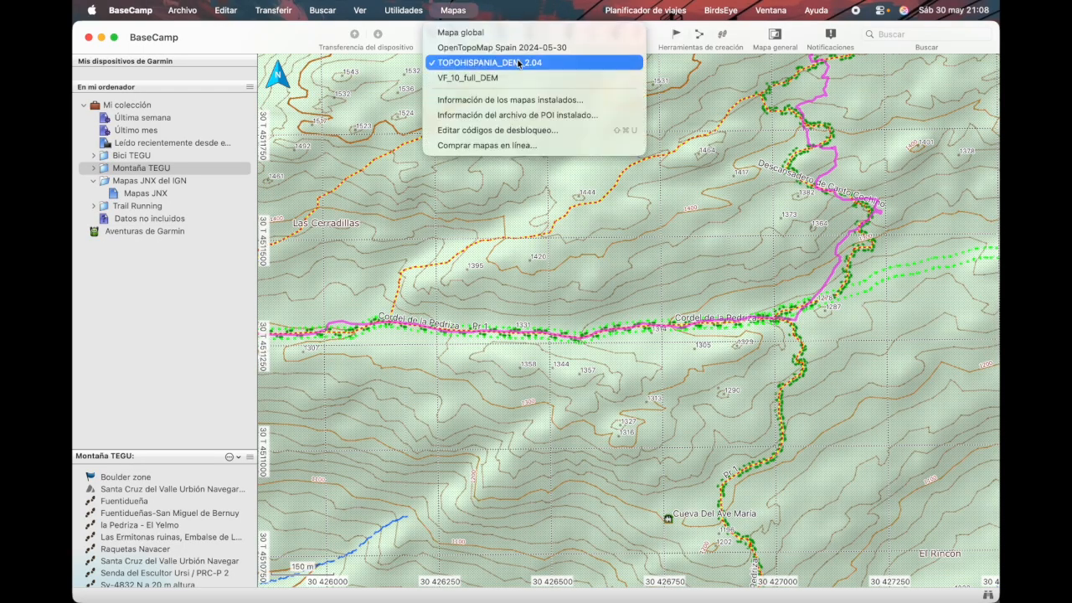
{"action": "left_click", "coordinate": [544, 209]}
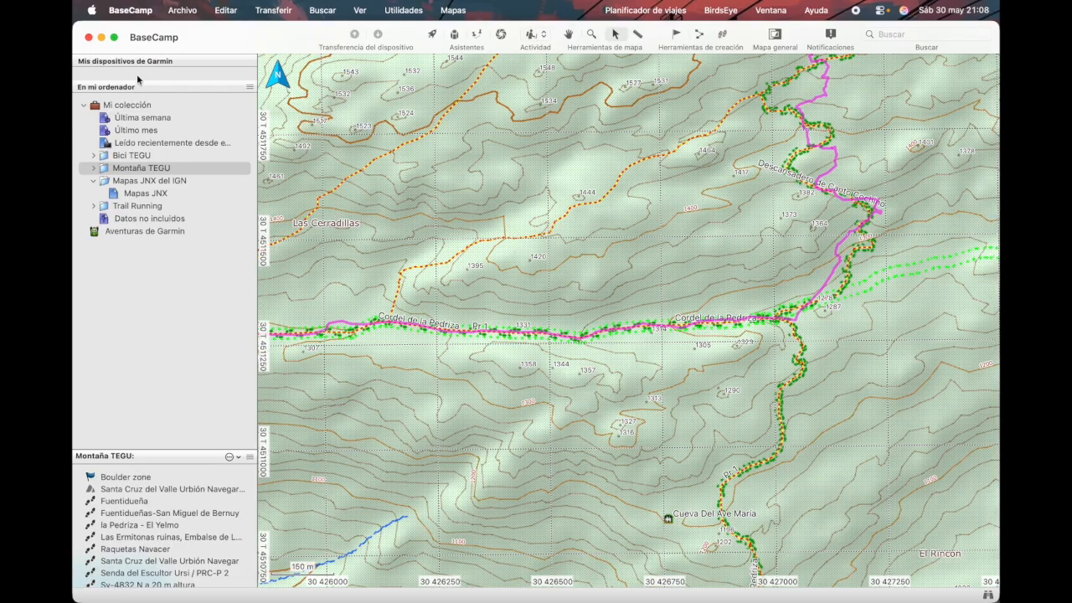
Examine the folder structure of Mi colección, including the contents of Bici TEGU and Montaña TEGU, leaving its subfolders collapsed
{"action": "left_click", "coordinate": [85, 106]}
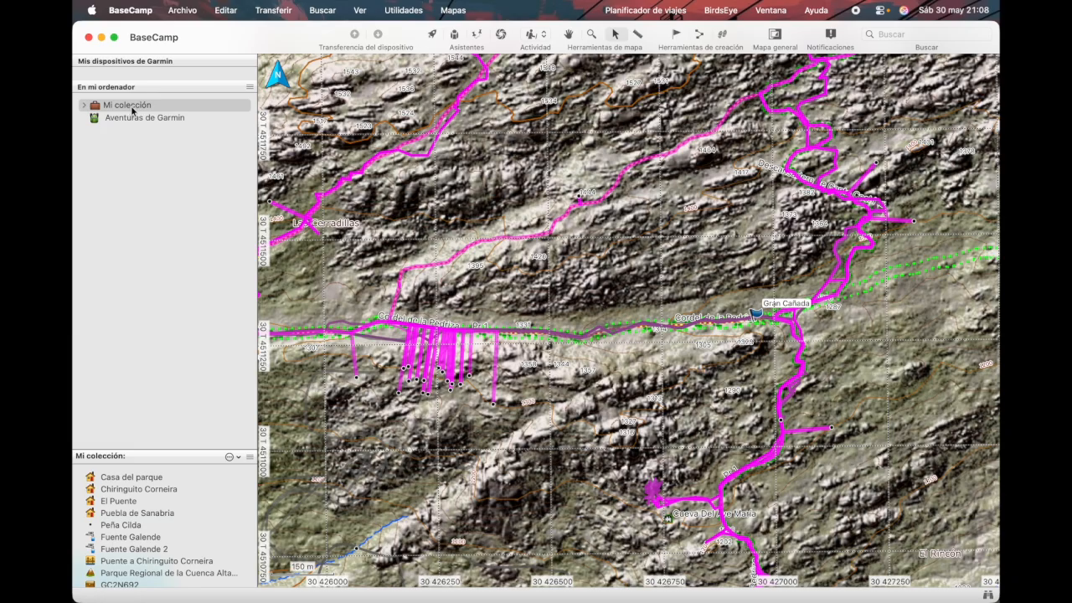
{"action": "left_click", "coordinate": [83, 108]}
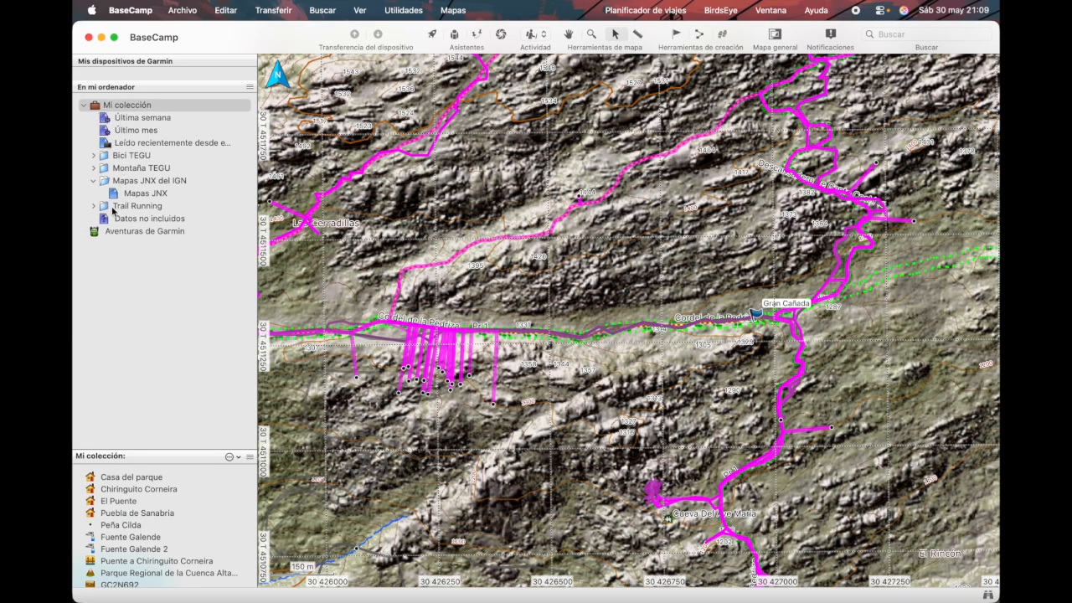
{"action": "left_click", "coordinate": [94, 181]}
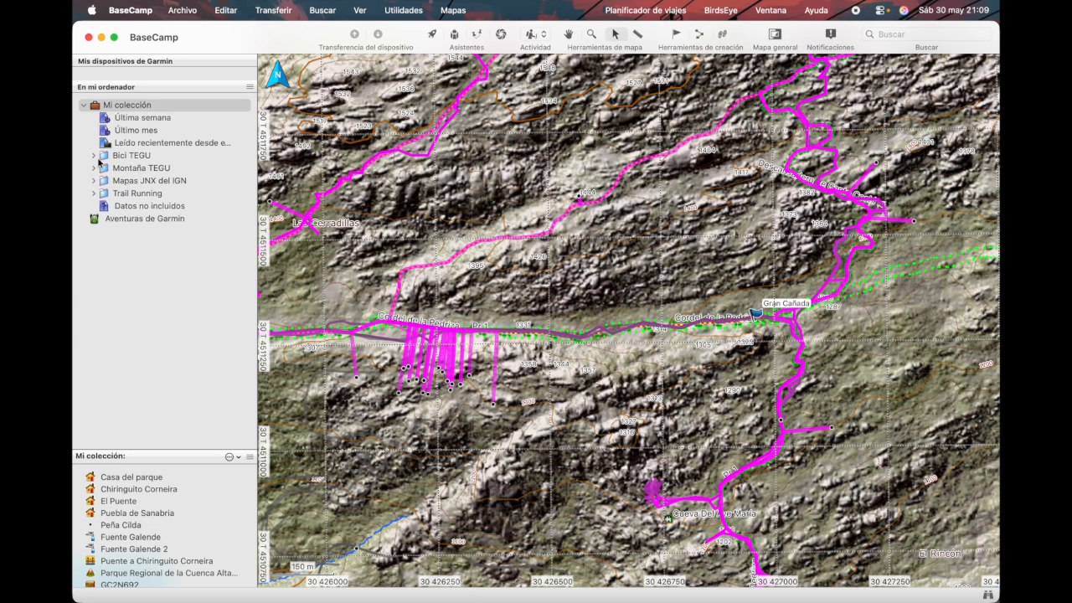
{"action": "left_click", "coordinate": [94, 157]}
{"action": "left_click", "coordinate": [94, 157]}
{"action": "left_click", "coordinate": [93, 168]}
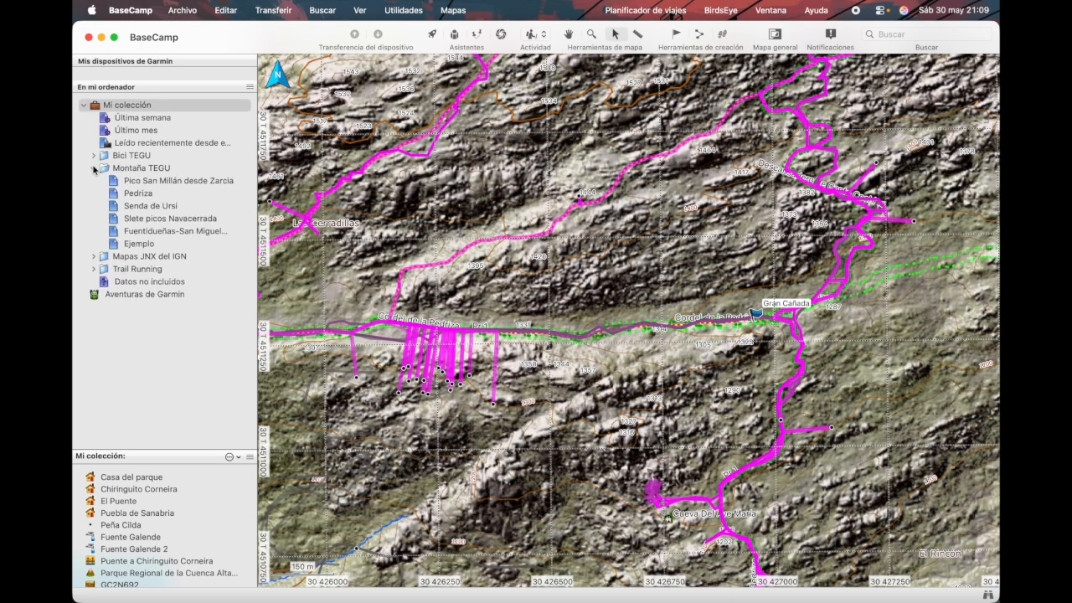
{"action": "left_click", "coordinate": [94, 168]}
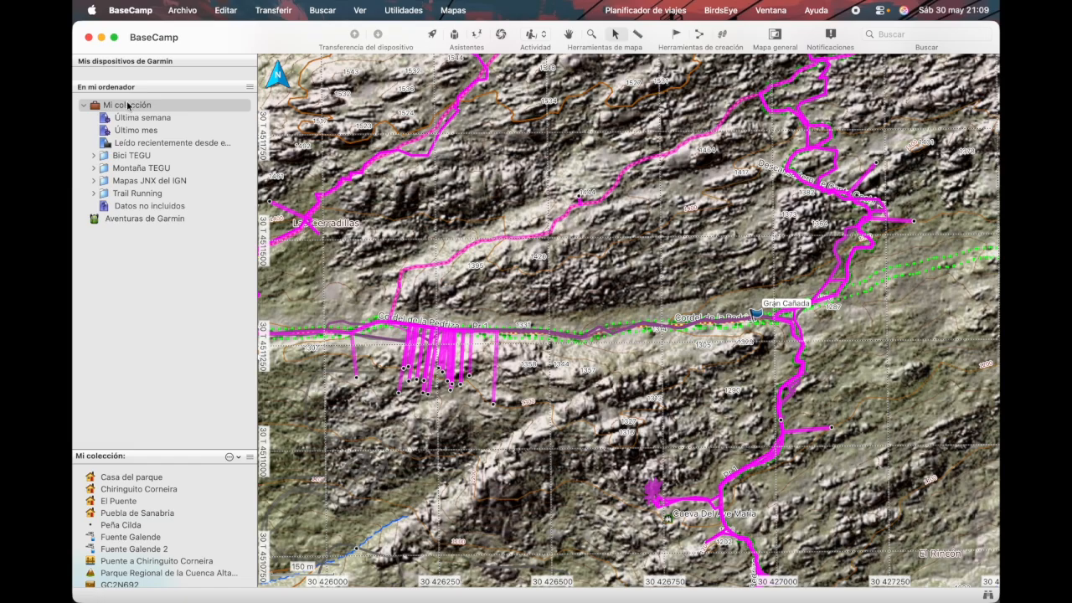
Create a new list folder named Ejemplo in Mi colección
{"action": "right_click", "coordinate": [128, 106]}
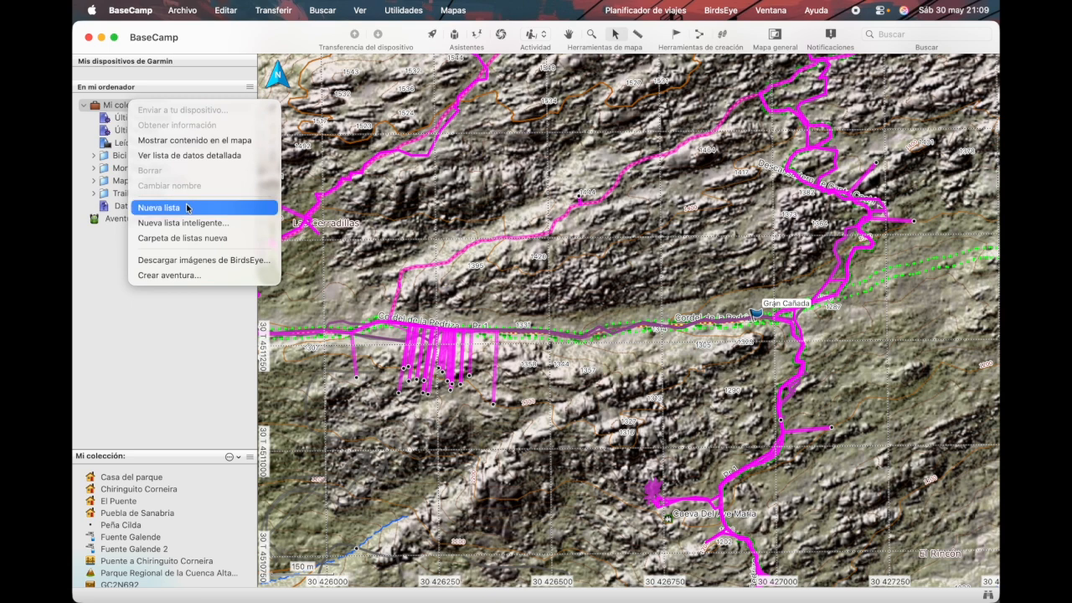
{"action": "left_click", "coordinate": [188, 238]}
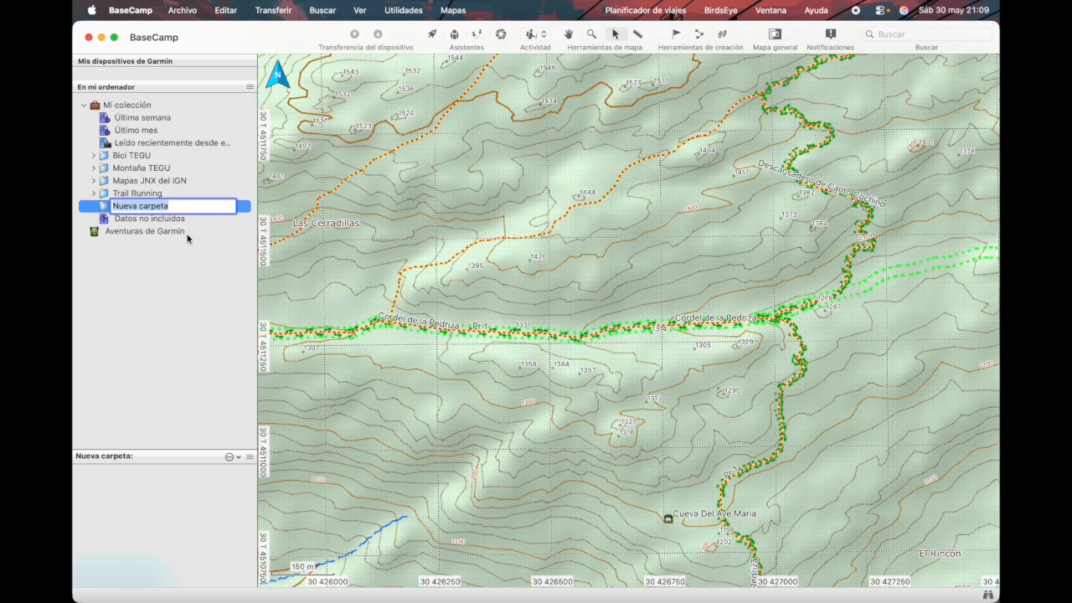
{"action": "type", "text": "Ejemplo"}
{"action": "key", "text": "Return"}
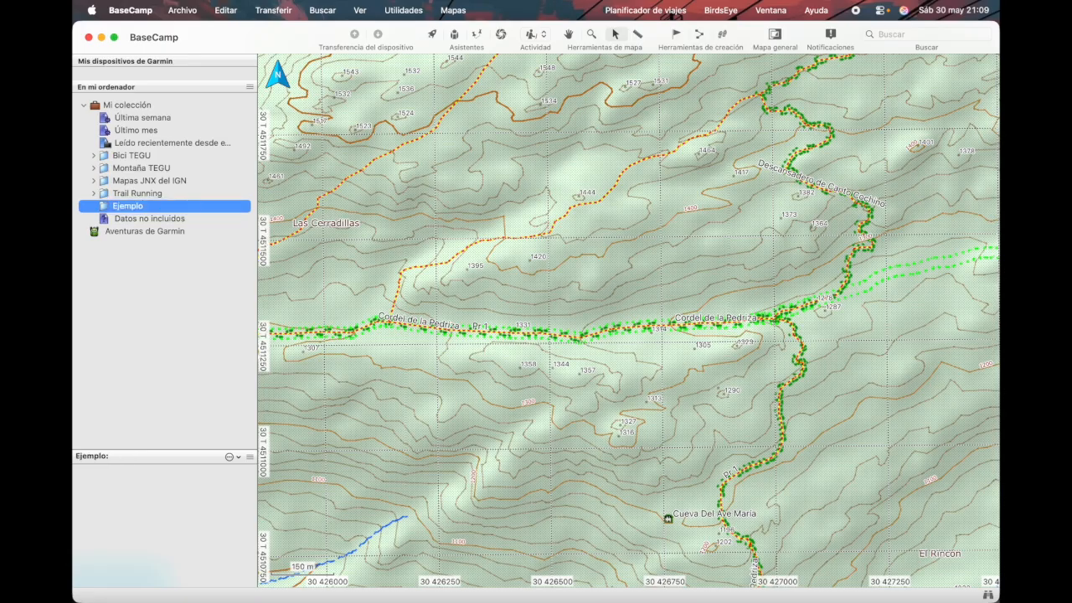
Create a new list inside the Ejemplo folder, keeping the name Nueva lista
{"action": "right_click", "coordinate": [131, 209]}
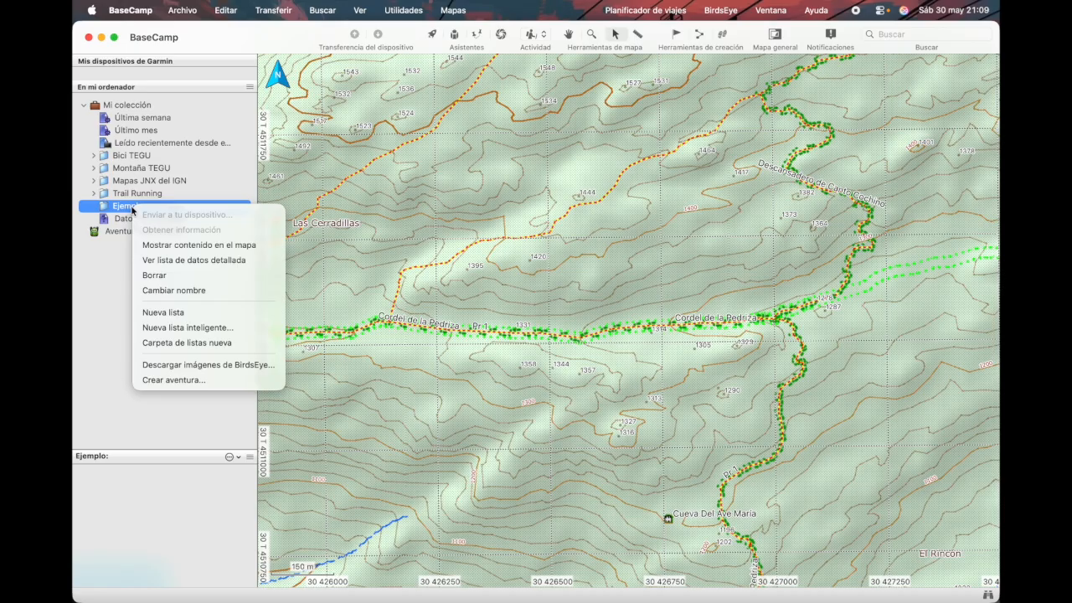
{"action": "left_click", "coordinate": [177, 315]}
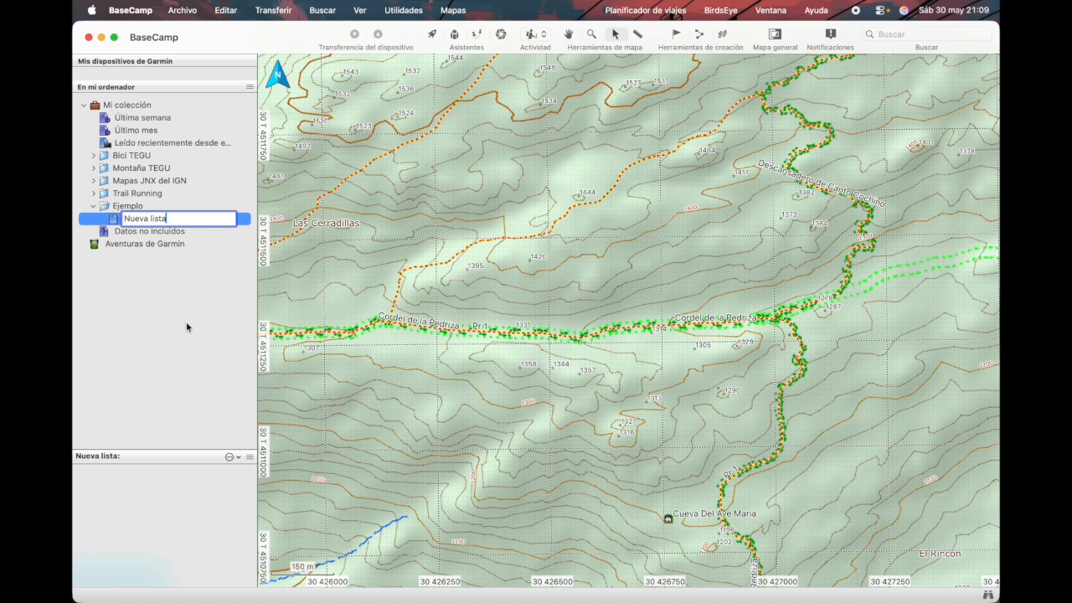
{"action": "key", "text": "Return"}
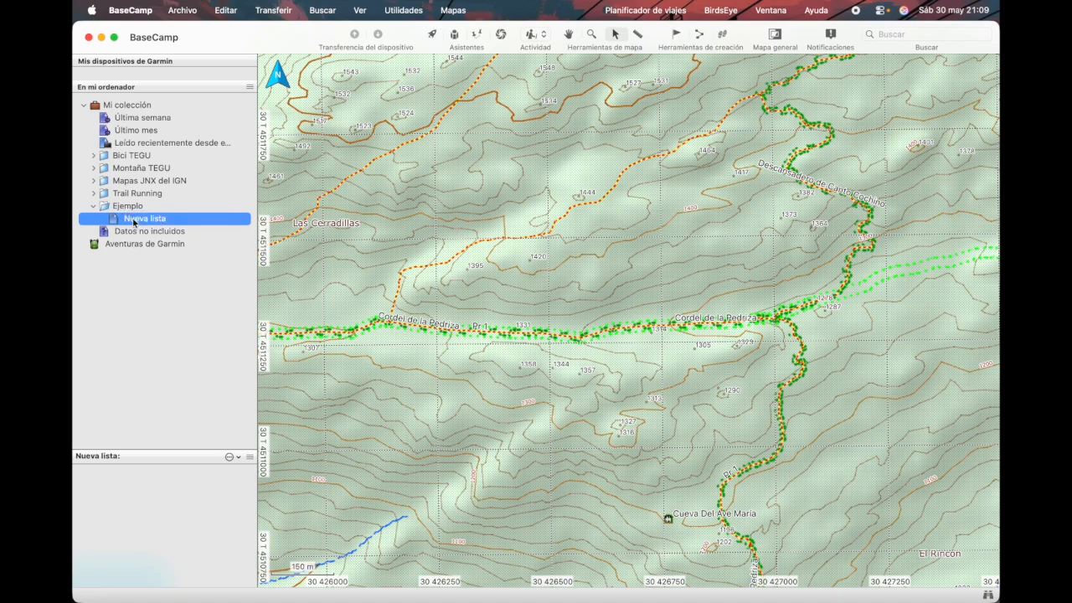
{"action": "left_click", "coordinate": [134, 220]}
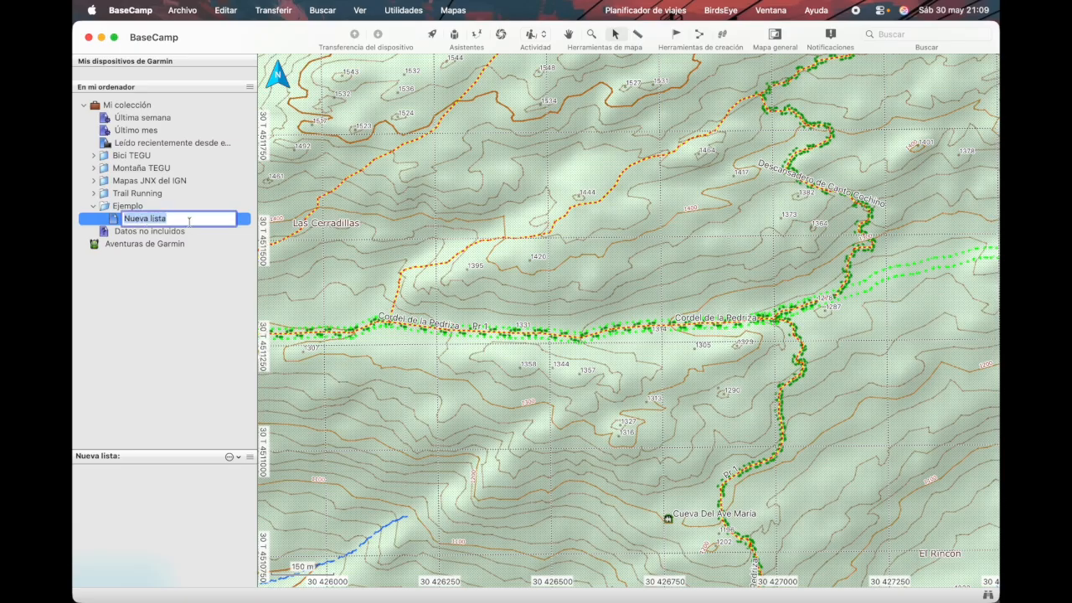
{"action": "key", "text": "Return"}
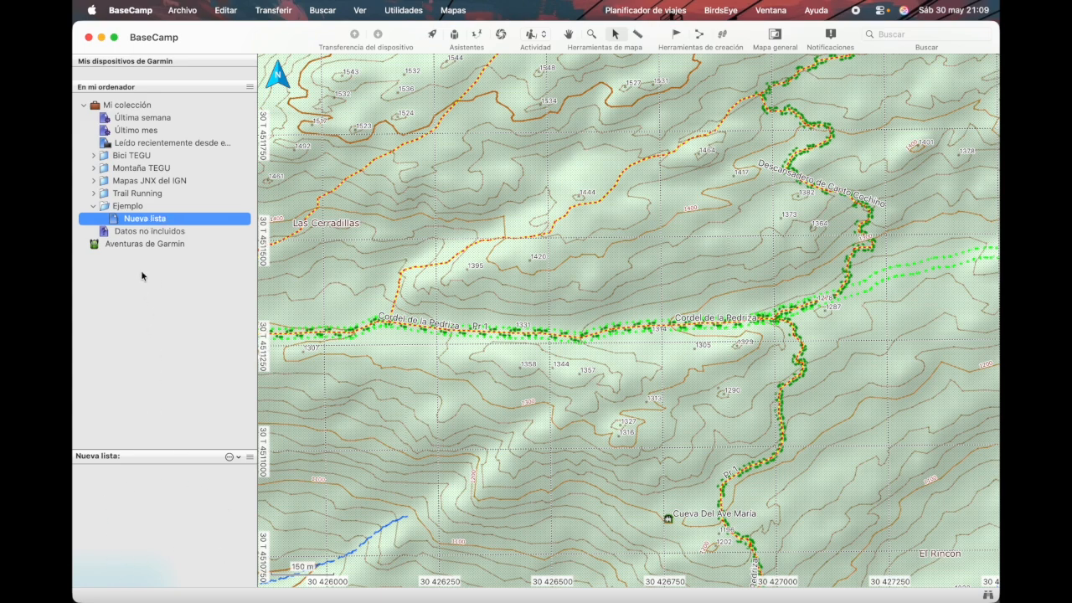
Examine the contents of the Pedriza, Senda de Ursi, Siete picos Navacerrada and Fuentidueñas-San Miguel lists in the Montaña TEGU folder
{"action": "left_click", "coordinate": [94, 168]}
{"action": "left_click", "coordinate": [147, 197]}
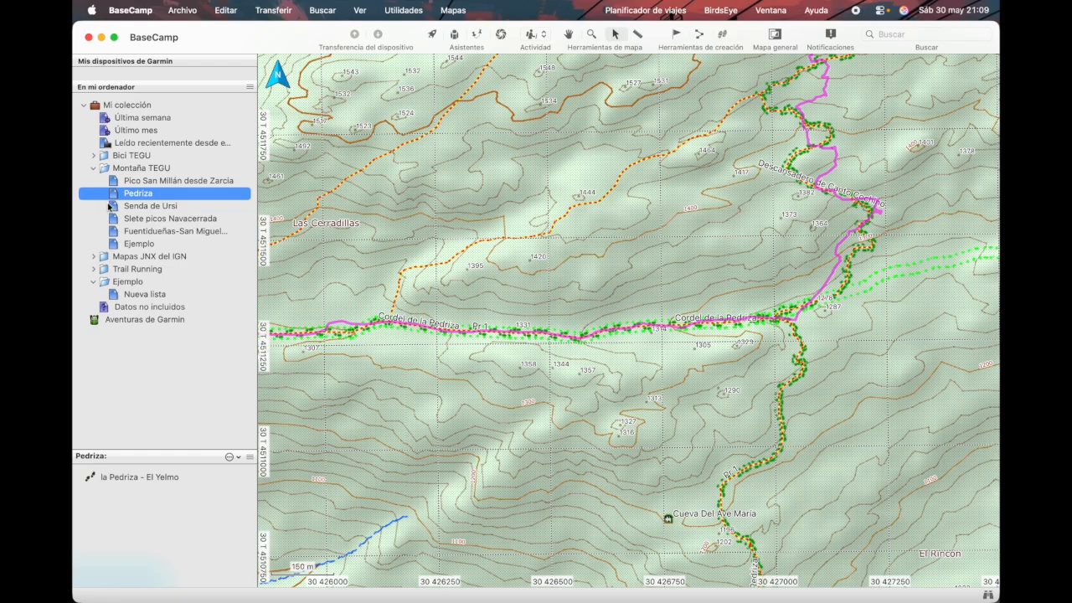
{"action": "left_click", "coordinate": [130, 210]}
{"action": "left_click", "coordinate": [145, 221]}
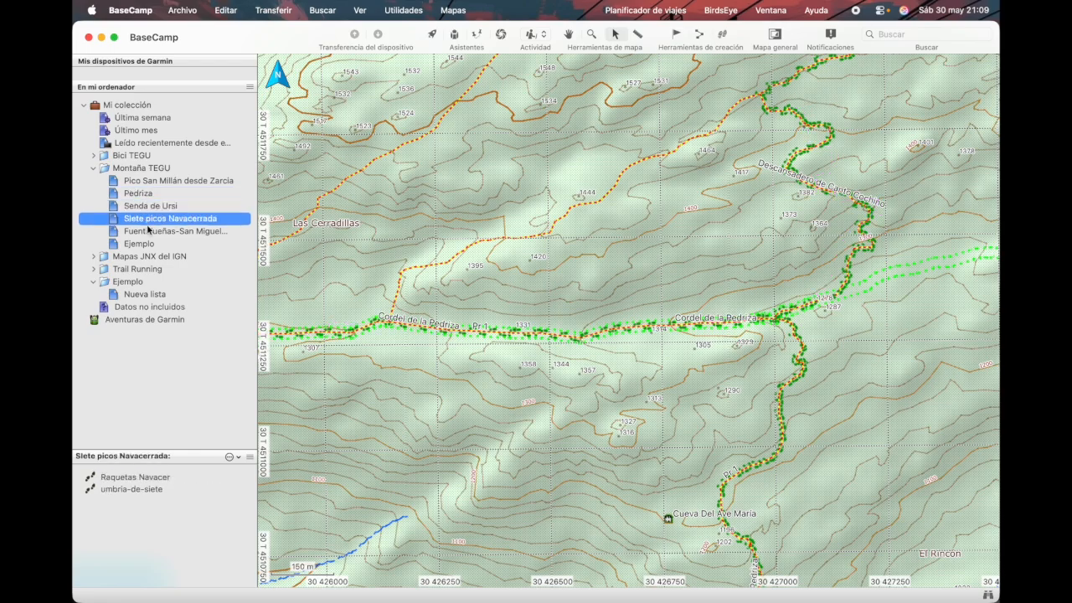
{"action": "left_click", "coordinate": [152, 232]}
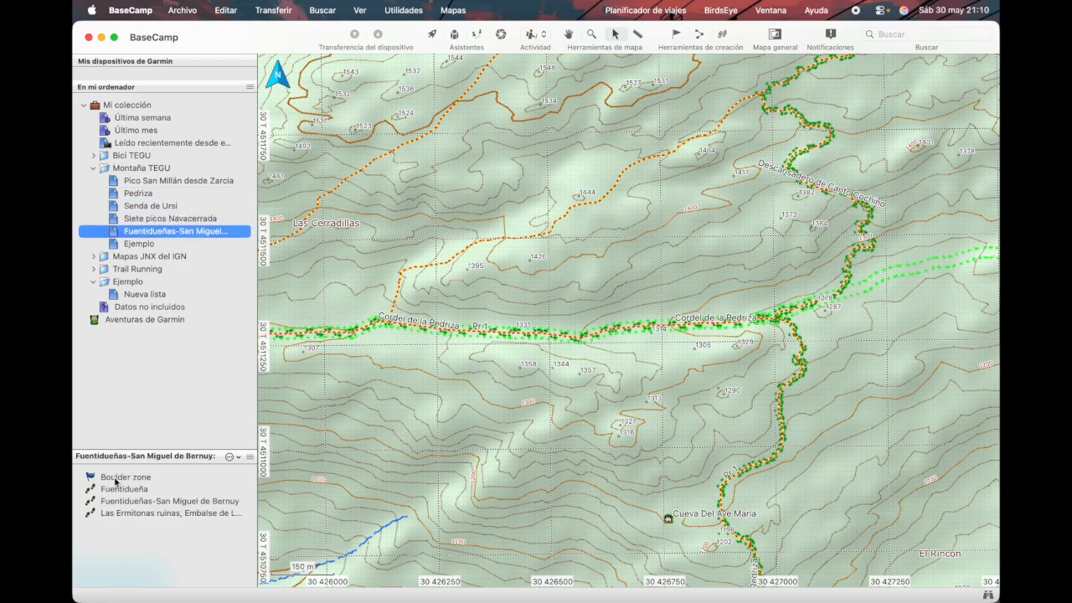
Display all data stored in Mi colección and look through its waypoints, geocaches and routes
{"action": "left_click", "coordinate": [123, 107]}
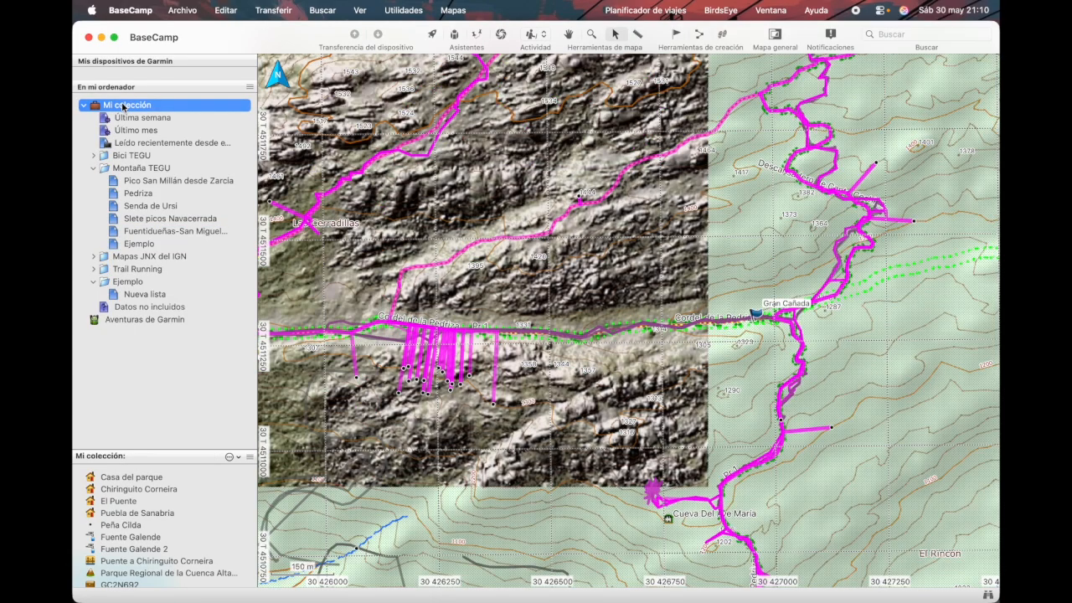
{"action": "scroll", "coordinate": [162, 500], "scroll_direction": "down", "scroll_amount": 20}
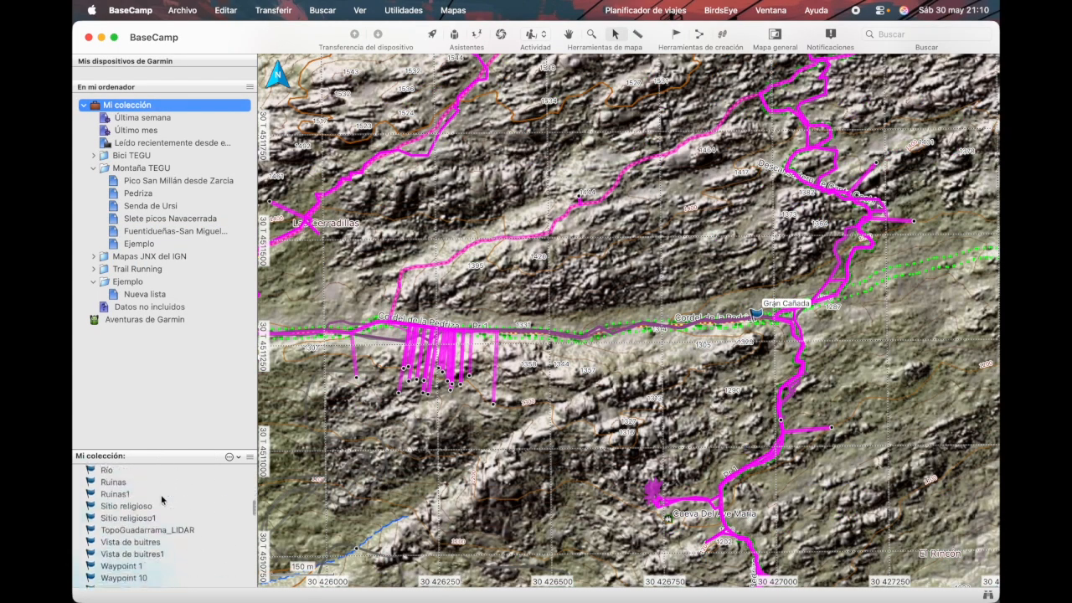
{"action": "scroll", "coordinate": [162, 500], "scroll_direction": "up", "scroll_amount": 20}
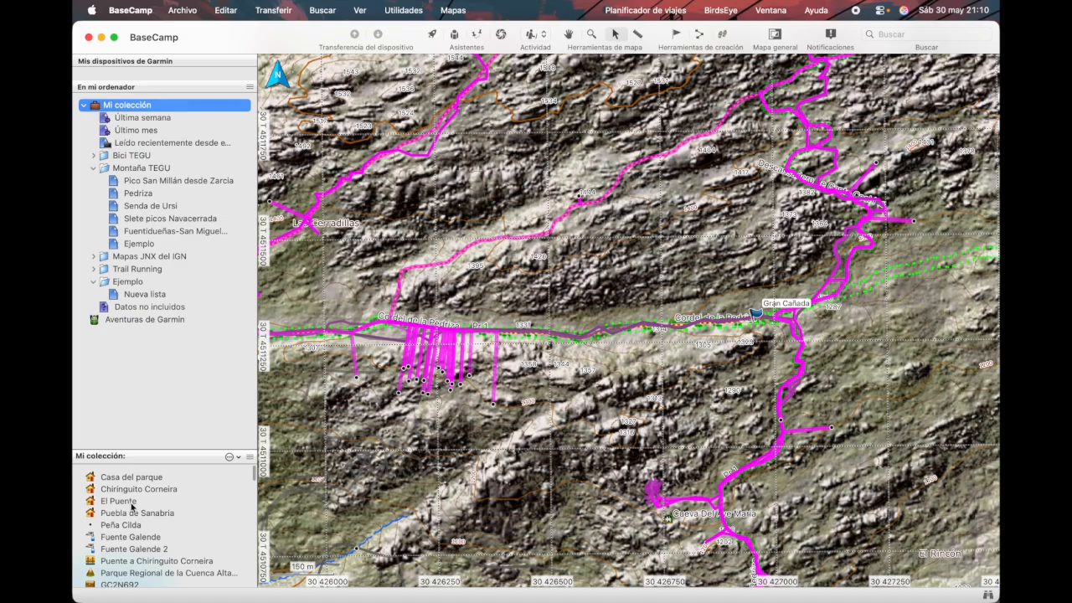
{"action": "scroll", "coordinate": [92, 479], "scroll_direction": "down", "scroll_amount": 15}
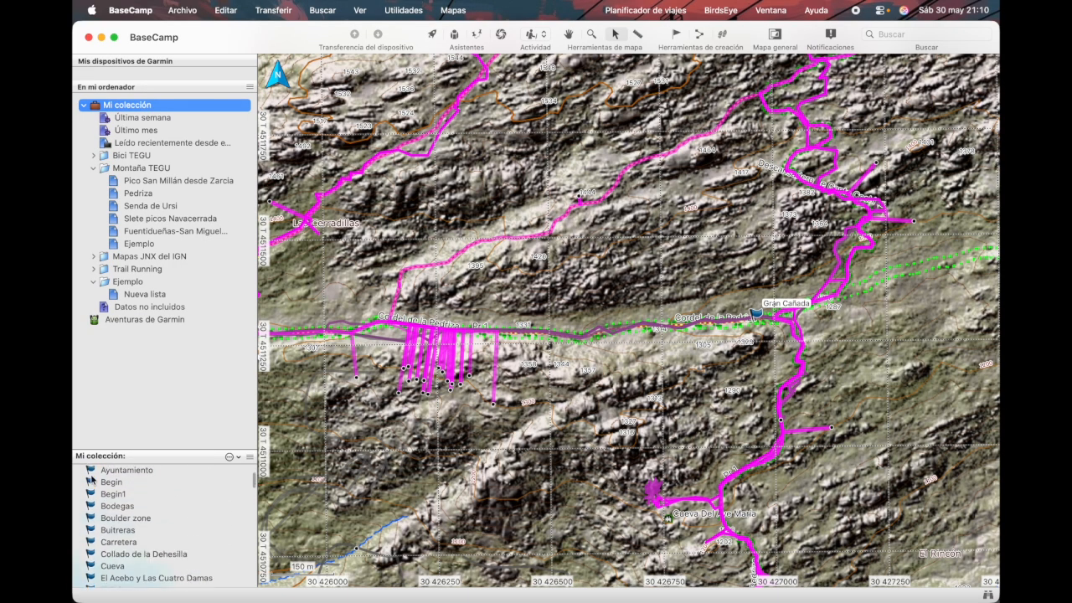
{"action": "scroll", "coordinate": [92, 481], "scroll_direction": "down", "scroll_amount": 8}
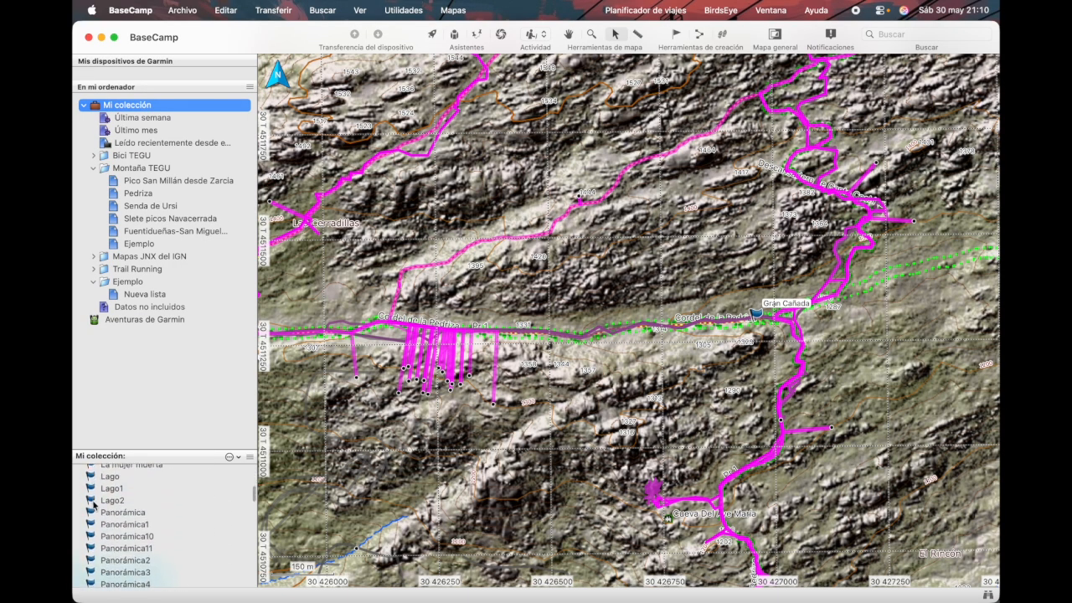
{"action": "scroll", "coordinate": [91, 528], "scroll_direction": "down", "scroll_amount": 15}
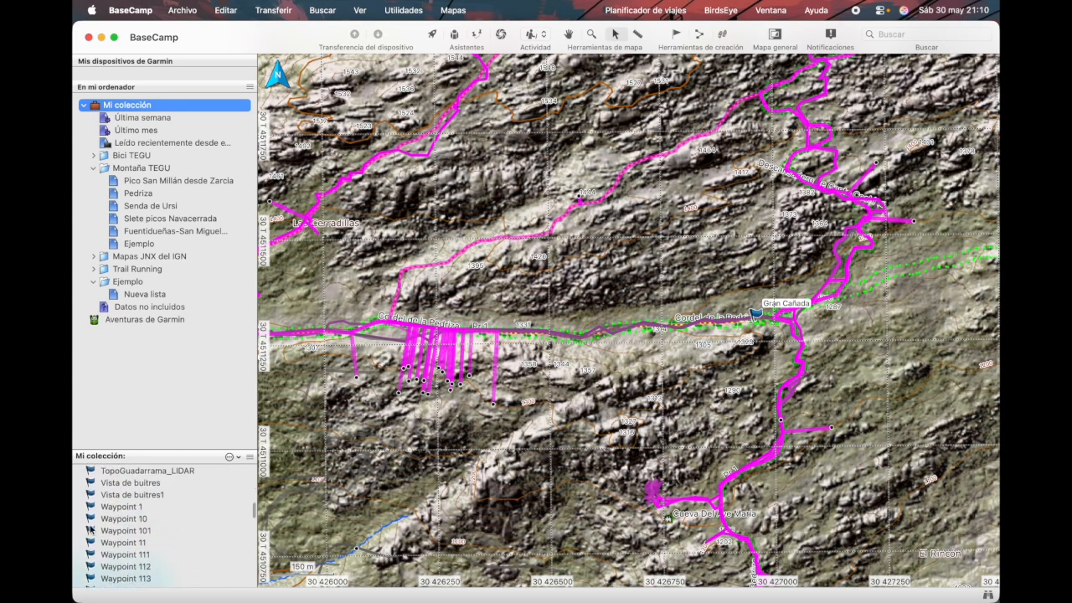
{"action": "scroll", "coordinate": [91, 528], "scroll_direction": "down", "scroll_amount": 15}
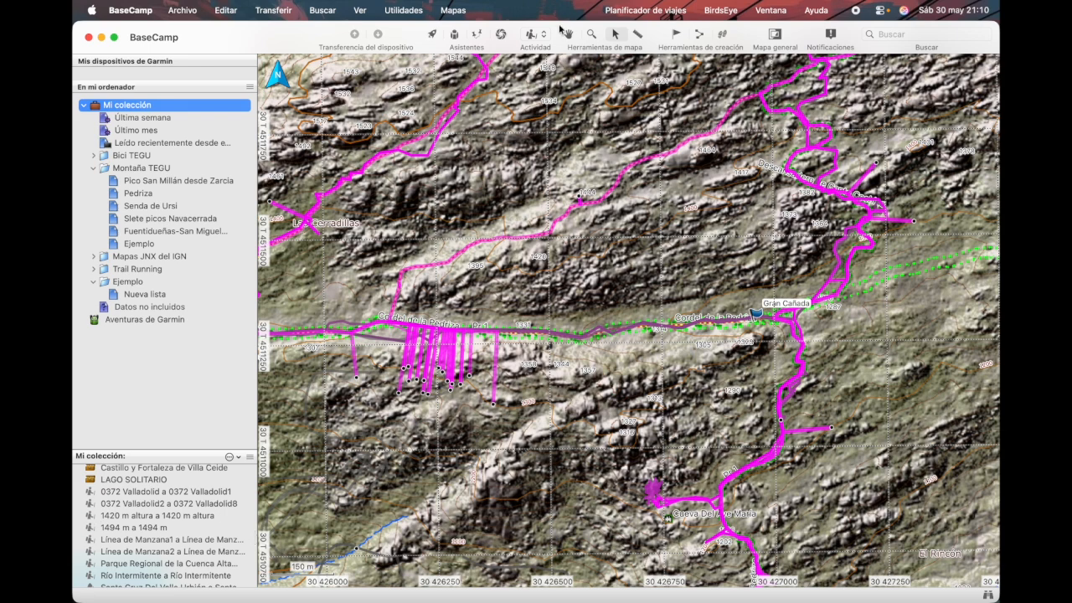
Check the available activity profiles and look through the tracks stored in the collection
{"action": "left_click", "coordinate": [532, 34]}
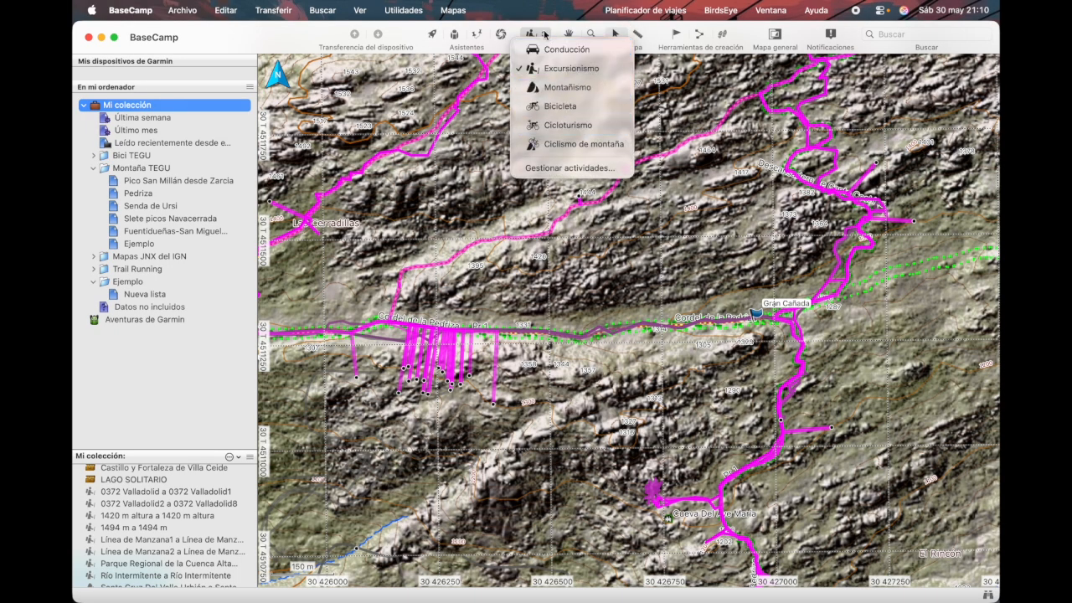
{"action": "left_click", "coordinate": [544, 34]}
{"action": "scroll", "coordinate": [206, 533], "scroll_direction": "down", "scroll_amount": 5}
{"action": "scroll", "coordinate": [206, 534], "scroll_direction": "down", "scroll_amount": 5}
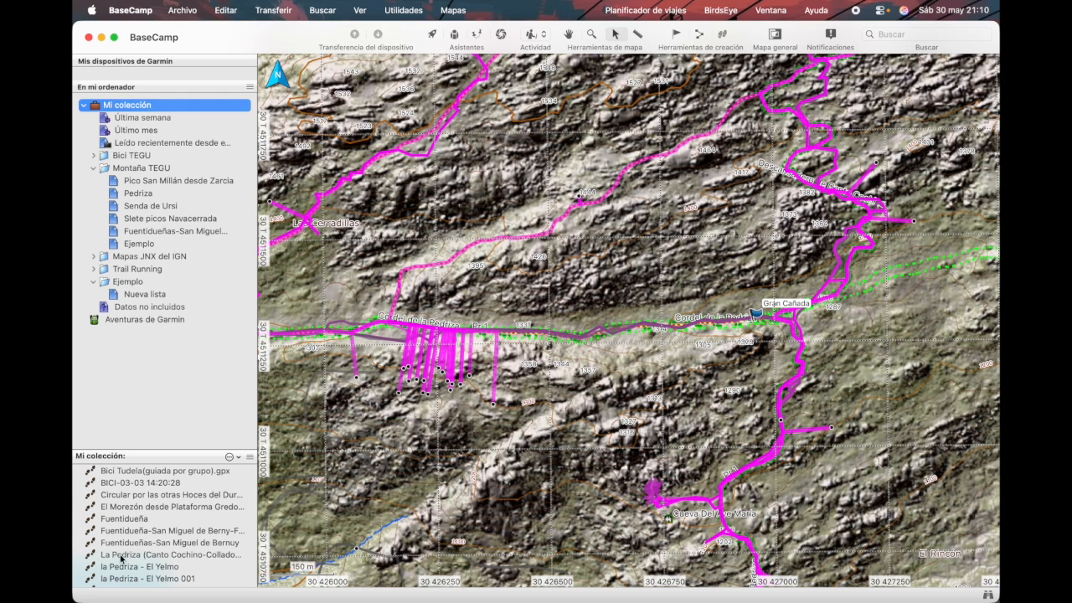
Collapse the Montaña TEGU and Ejemplo folders in the collection
{"action": "left_click", "coordinate": [93, 170]}
{"action": "left_click", "coordinate": [94, 206]}
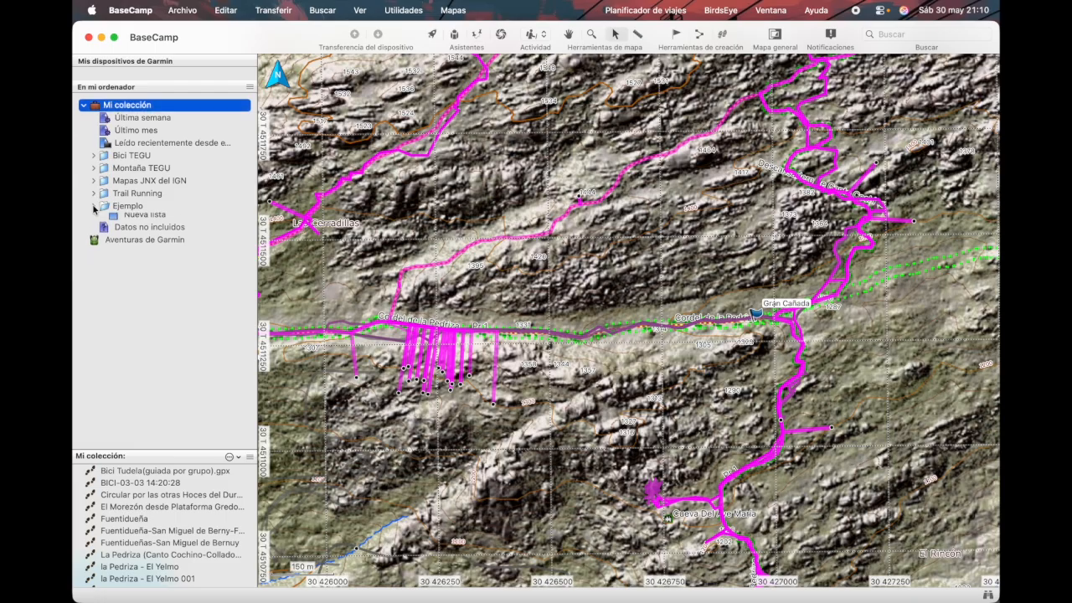
Import the Pradera el Yelmo GPX file from the Finder folder carpeta sin título into Nueva lista under Ejemplo, and close the folder
{"action": "left_click", "coordinate": [94, 206]}
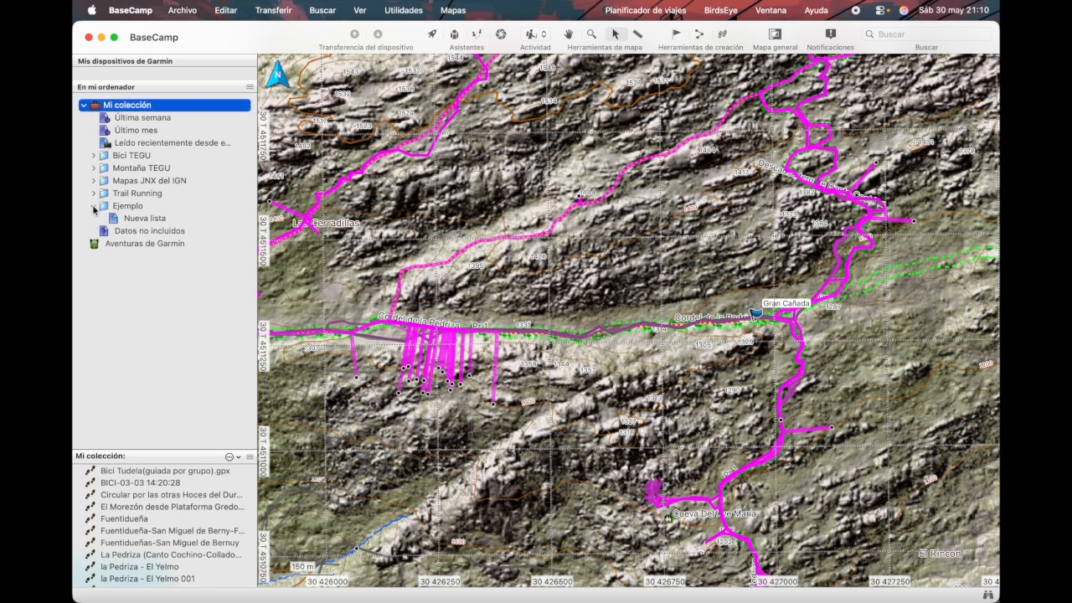
{"action": "left_click", "coordinate": [144, 219]}
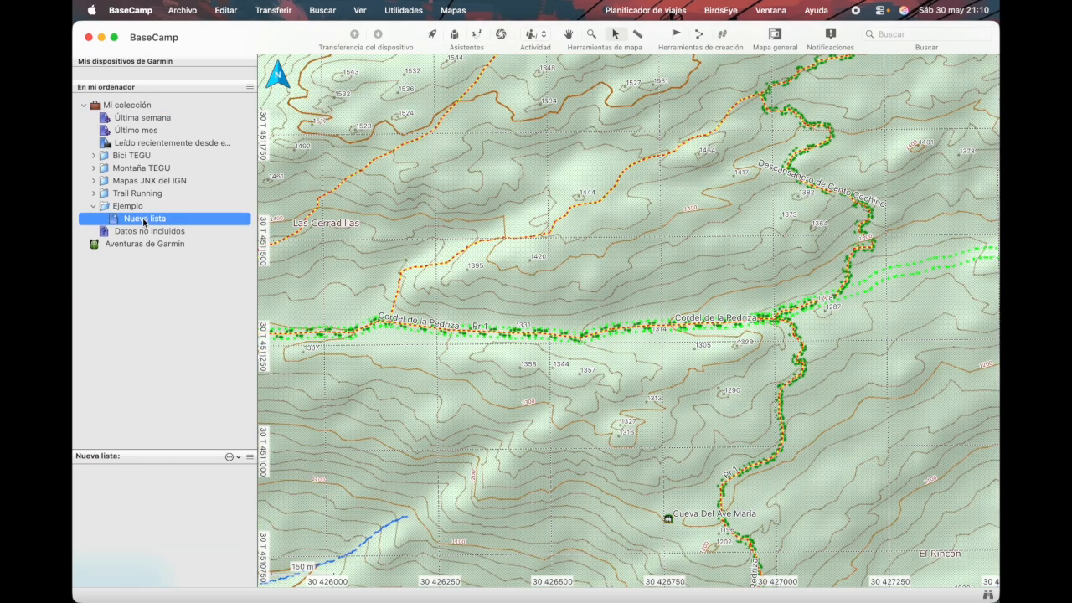
{"action": "key", "text": "ctrl+Up"}
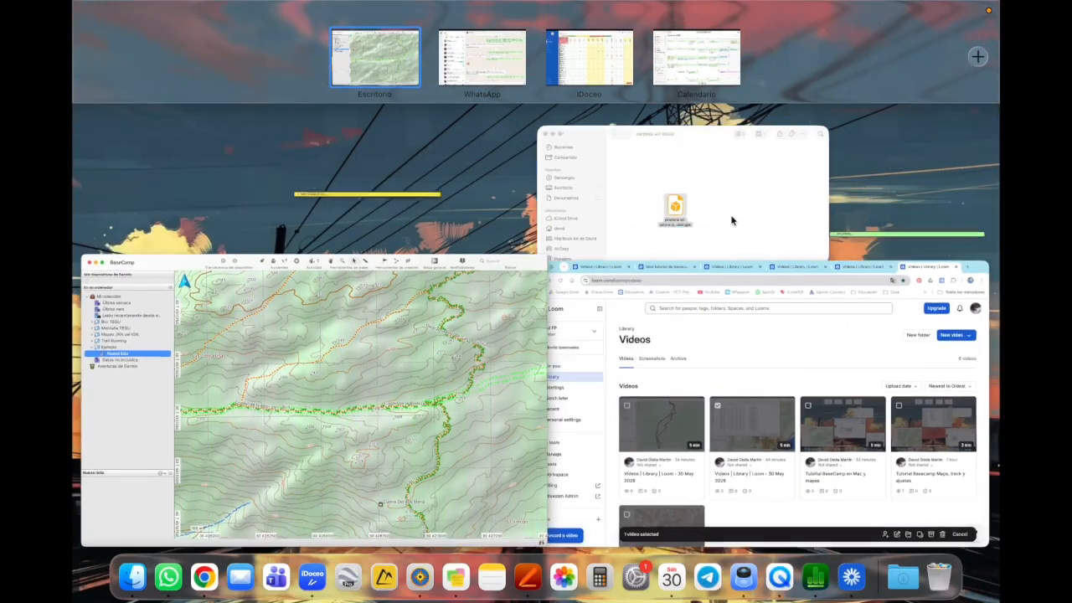
{"action": "left_click", "coordinate": [675, 242]}
{"action": "mouse_move", "coordinate": [520, 256]}
{"action": "left_mouse_down"}
{"action": "mouse_move", "coordinate": [627, 429]}
{"action": "mouse_move", "coordinate": [581, 469]}
{"action": "mouse_move", "coordinate": [564, 414]}
{"action": "mouse_move", "coordinate": [514, 441]}
{"action": "mouse_move", "coordinate": [426, 402]}
{"action": "mouse_move", "coordinate": [137, 235]}
{"action": "mouse_move", "coordinate": [149, 214]}
{"action": "mouse_move", "coordinate": [168, 216]}
{"action": "mouse_move", "coordinate": [149, 217]}
{"action": "mouse_move", "coordinate": [444, 439]}
{"action": "mouse_move", "coordinate": [606, 439]}
{"action": "mouse_move", "coordinate": [230, 514]}
{"action": "mouse_move", "coordinate": [161, 509]}
{"action": "left_mouse_up"}
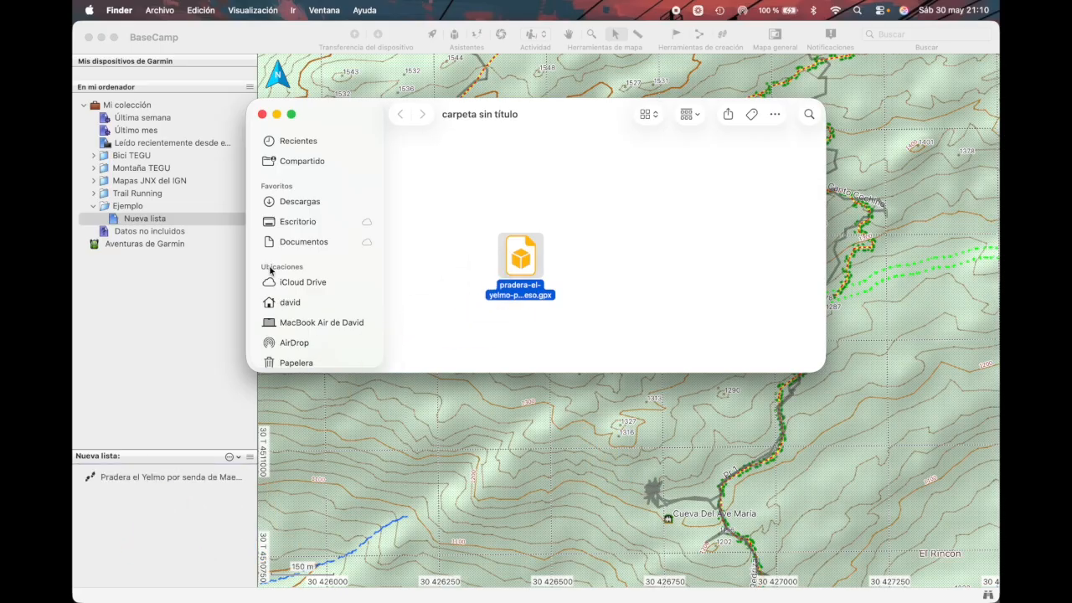
{"action": "left_click", "coordinate": [263, 115]}
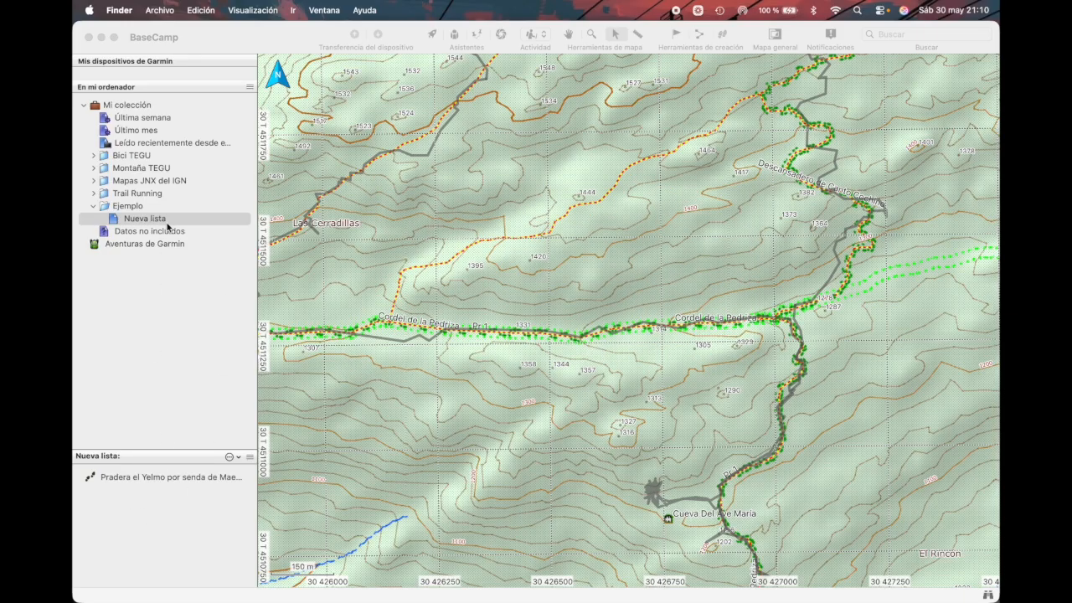
Open the details of the Pradera el Yelmo track and look through its table of recorded points
{"action": "double_click", "coordinate": [161, 479]}
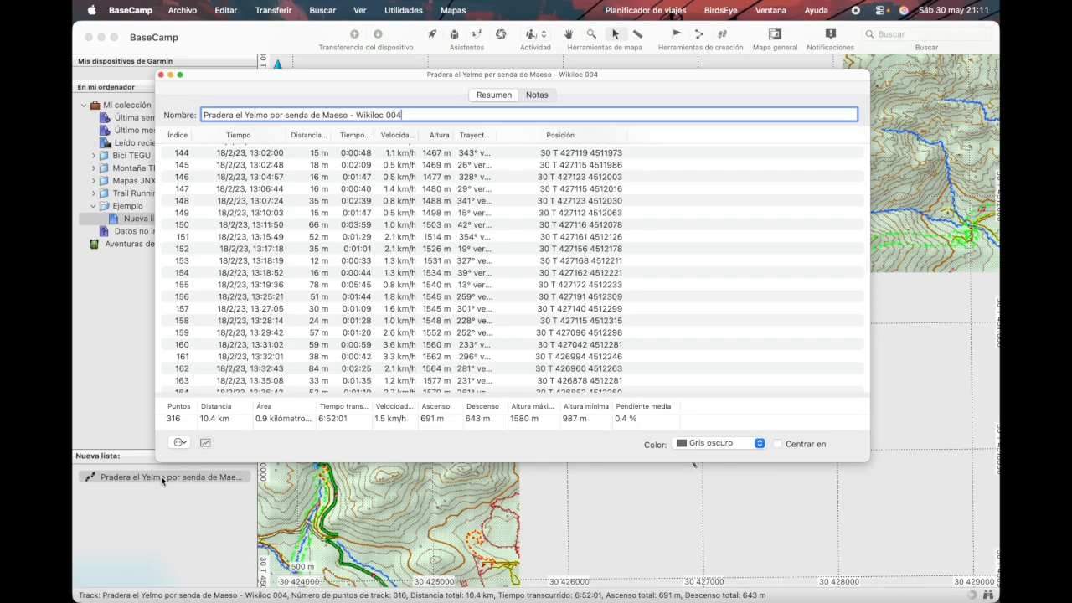
{"action": "scroll", "coordinate": [276, 177], "scroll_direction": "down", "scroll_amount": 20}
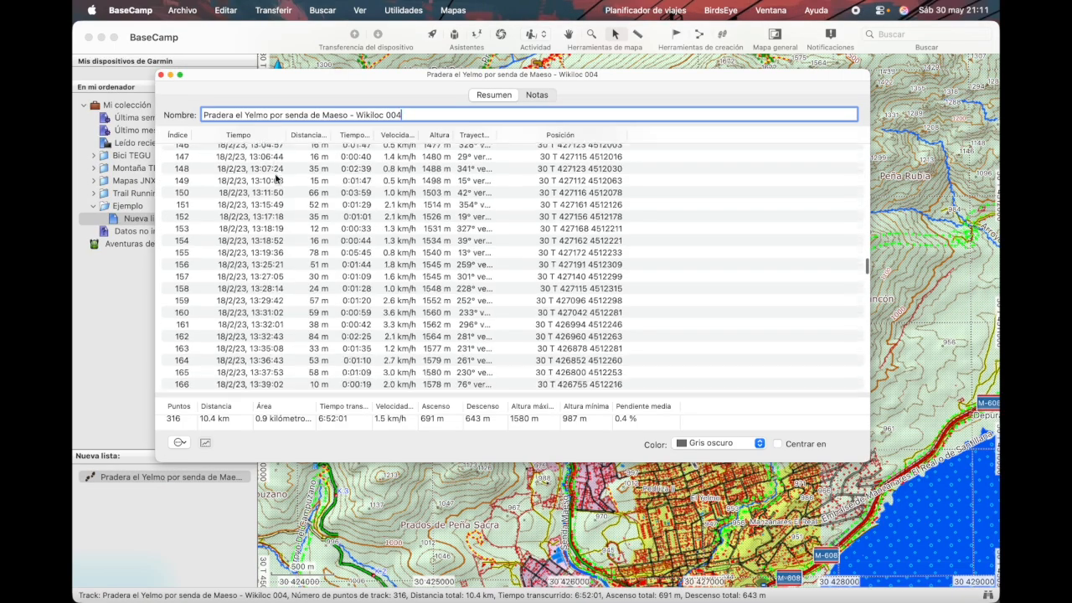
{"action": "scroll", "coordinate": [276, 178], "scroll_direction": "down", "scroll_amount": 4}
{"action": "scroll", "coordinate": [277, 178], "scroll_direction": "up", "scroll_amount": 20}
{"action": "scroll", "coordinate": [276, 178], "scroll_direction": "up", "scroll_amount": 1}
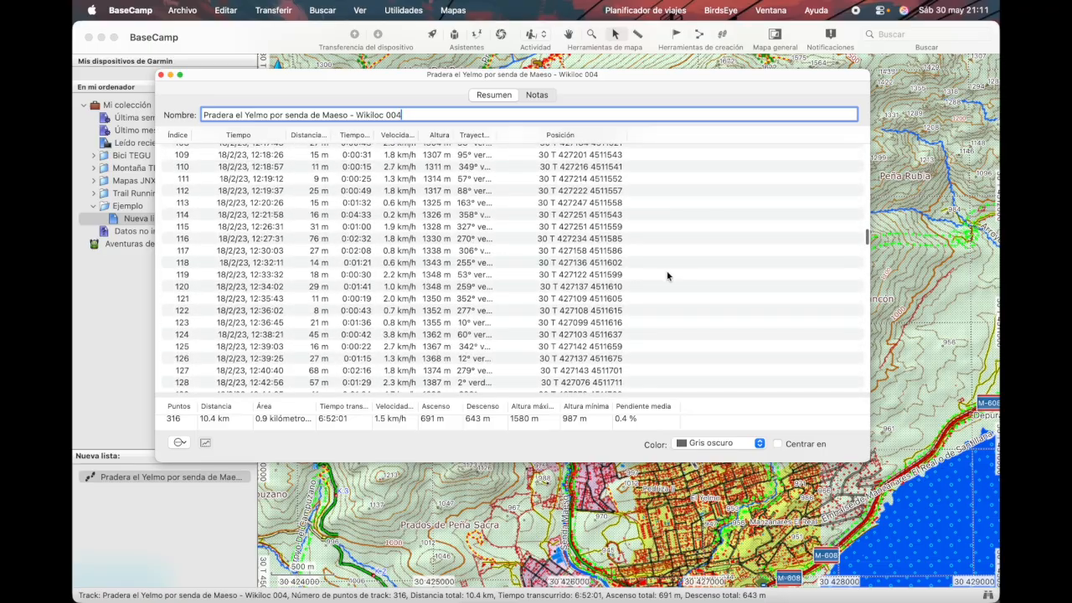
Set the track's colour to Magenta and close its details
{"action": "left_click", "coordinate": [760, 444]}
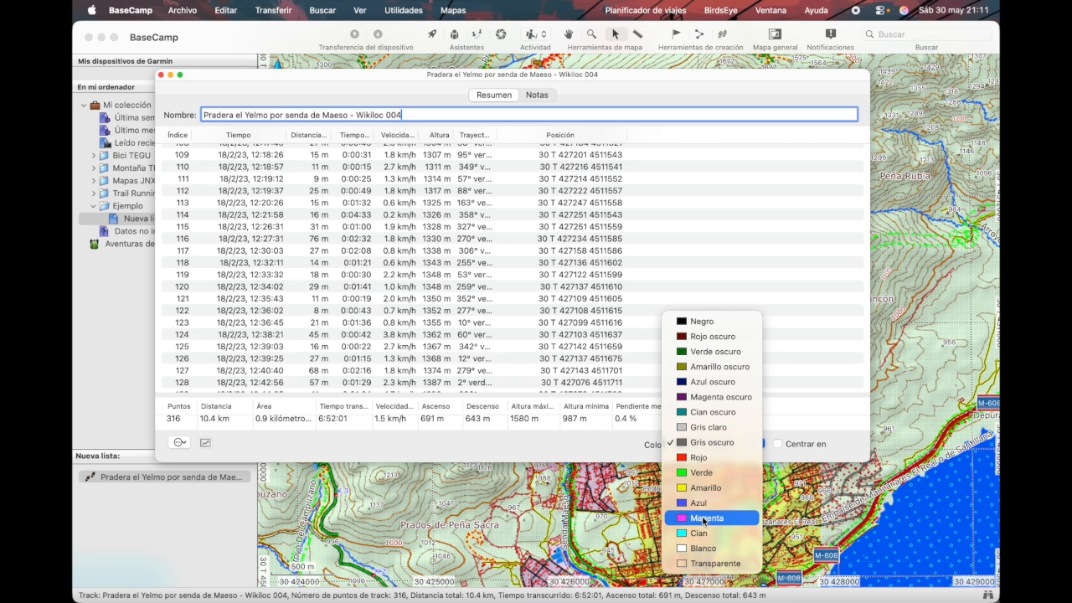
{"action": "left_click", "coordinate": [704, 519]}
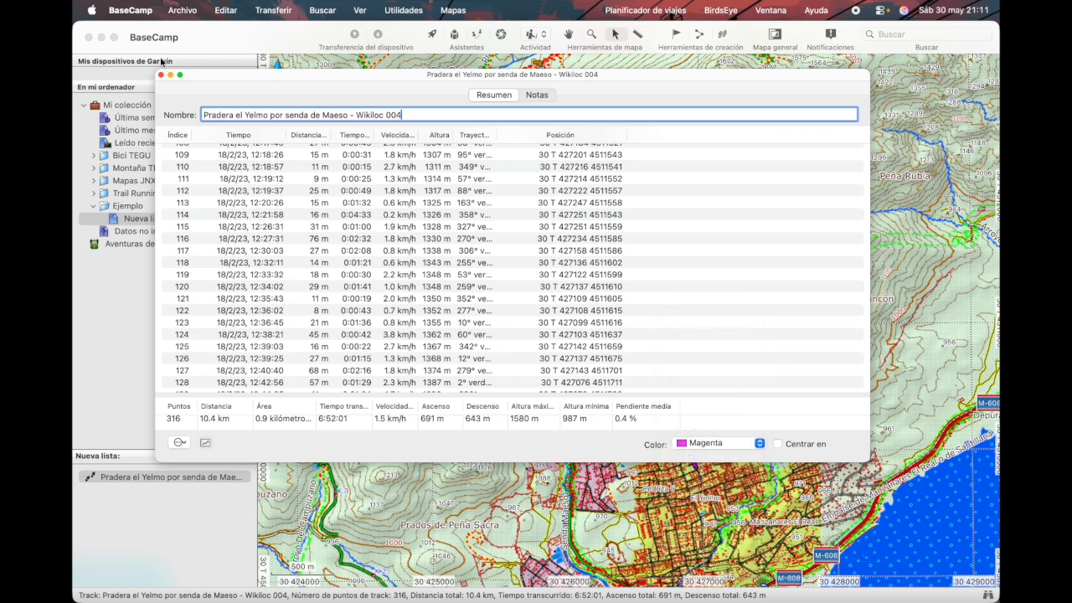
{"action": "left_click", "coordinate": [161, 76]}
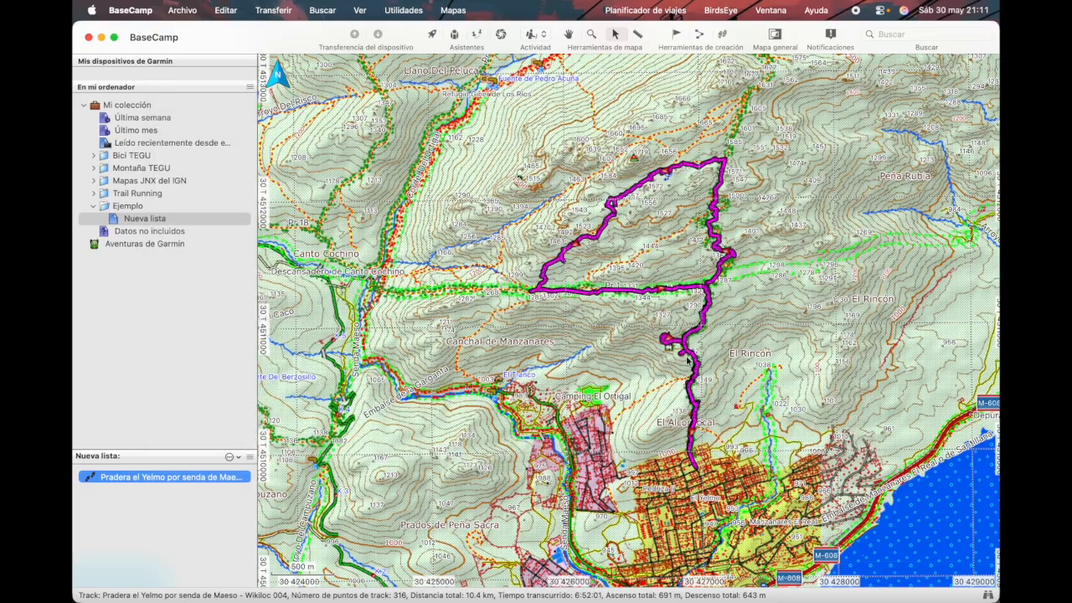
Activate the hand tool, select the Pradera el Yelmo track and inspect its course on the map
{"action": "mouse_move", "coordinate": [657, 370]}
{"action": "scroll", "coordinate": [658, 370], "scroll_direction": "up", "scroll_amount": 1}
{"action": "scroll", "coordinate": [657, 370], "scroll_direction": "down", "scroll_amount": 1}
{"action": "left_click_drag", "start_coordinate": [796, 314], "coordinate": [731, 303]}
{"action": "left_click", "coordinate": [570, 37]}
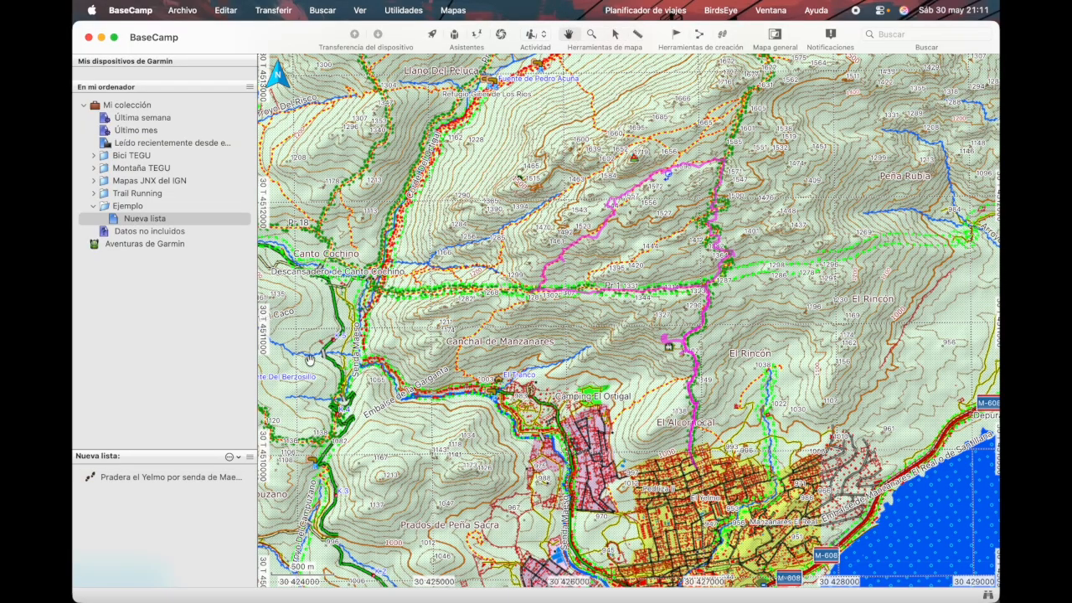
{"action": "left_click", "coordinate": [226, 478]}
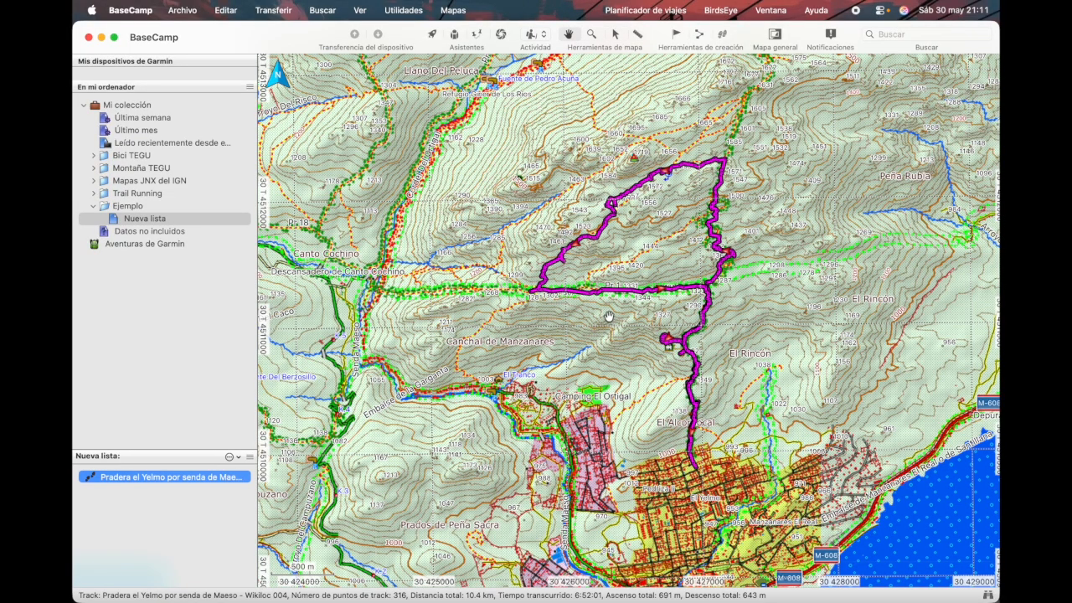
{"action": "left_click_drag", "start_coordinate": [609, 316], "coordinate": [520, 287]}
Reopen the Pradera el Yelmo track's details and step through its points from 1 to 7
{"action": "double_click", "coordinate": [160, 480]}
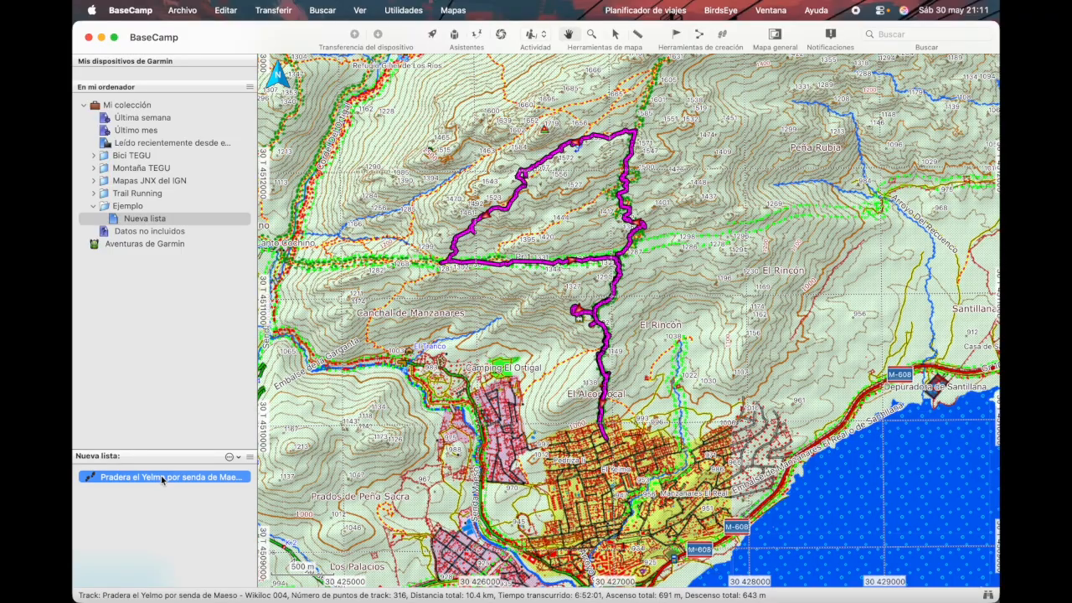
{"action": "scroll", "coordinate": [526, 256], "scroll_direction": "up", "scroll_amount": 20}
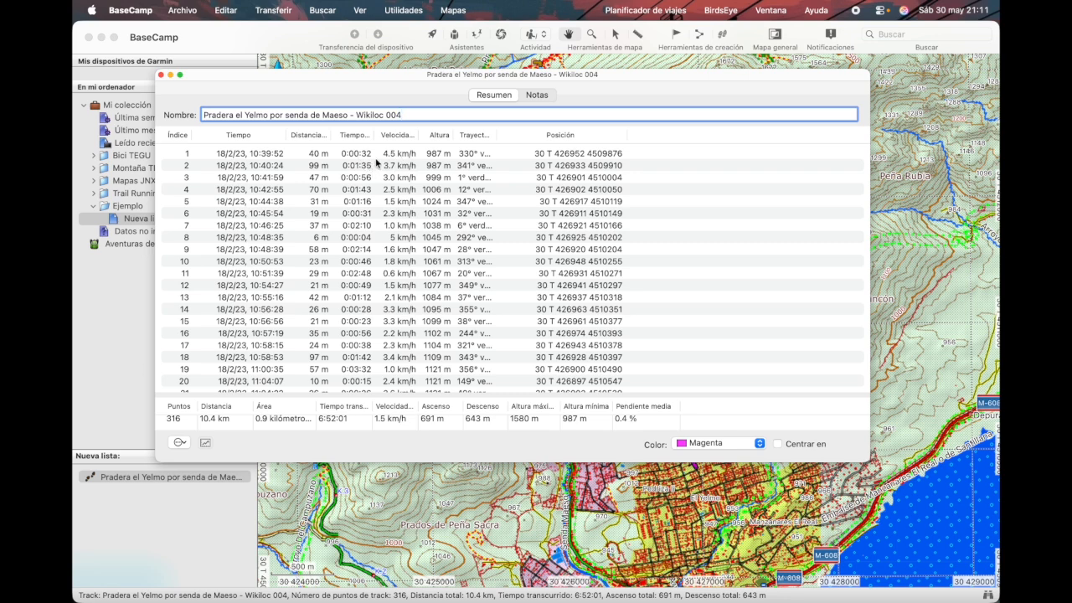
{"action": "left_click", "coordinate": [246, 154]}
{"action": "key", "text": "Down"}
{"action": "key", "text": "Down"}
{"action": "key", "text": "Down"}
{"action": "key", "text": "Down"}
{"action": "key", "text": "Down"}
{"action": "key", "text": "Down"}
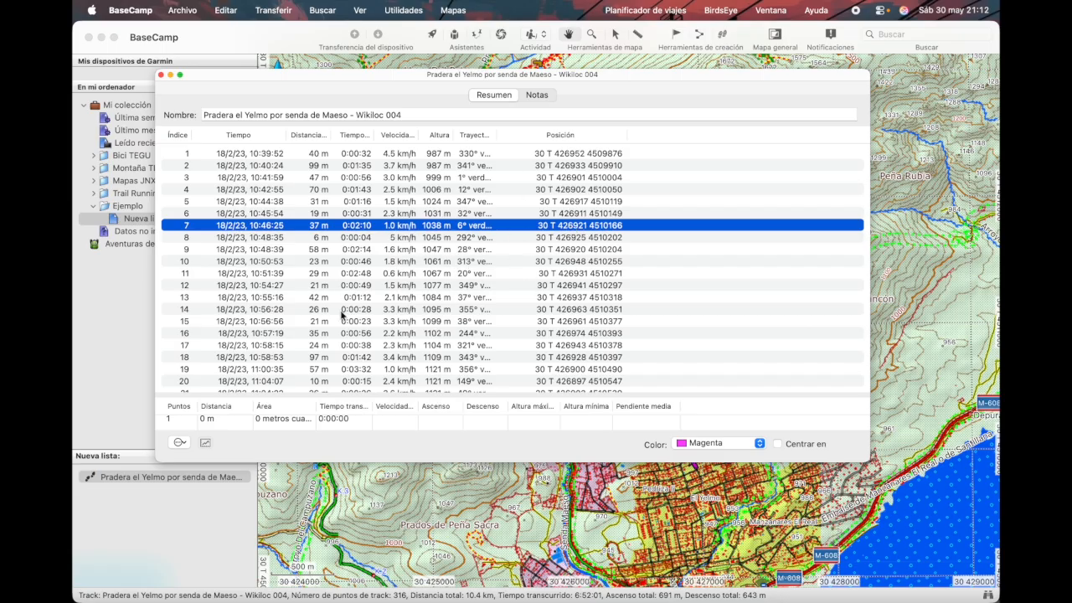
{"action": "scroll", "coordinate": [391, 280], "scroll_direction": "down", "scroll_amount": 1}
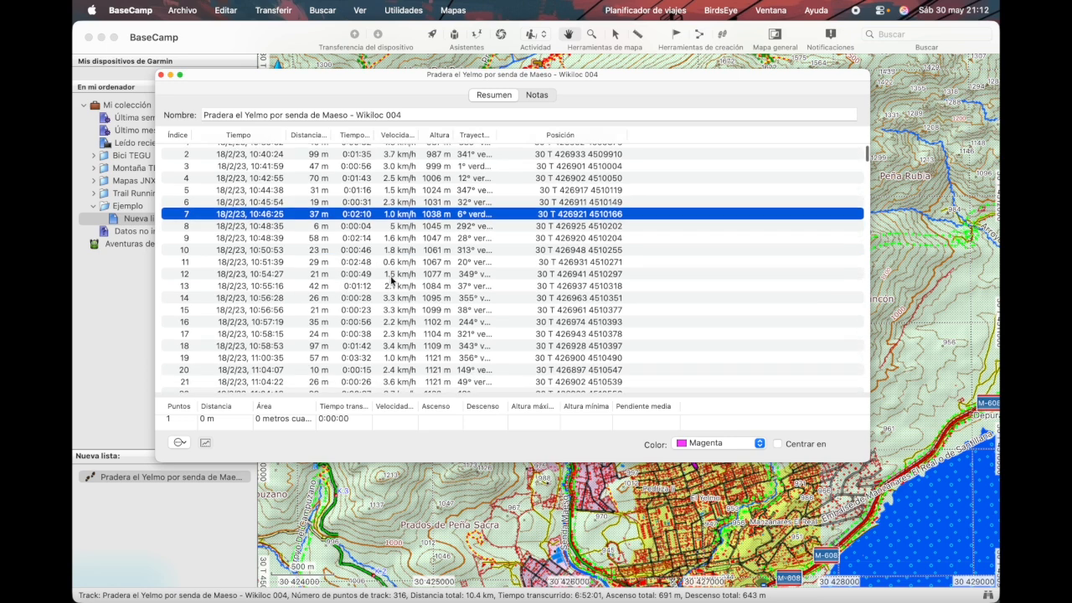
Review the editing operations offered for the track and its selected point
{"action": "left_click", "coordinate": [183, 444]}
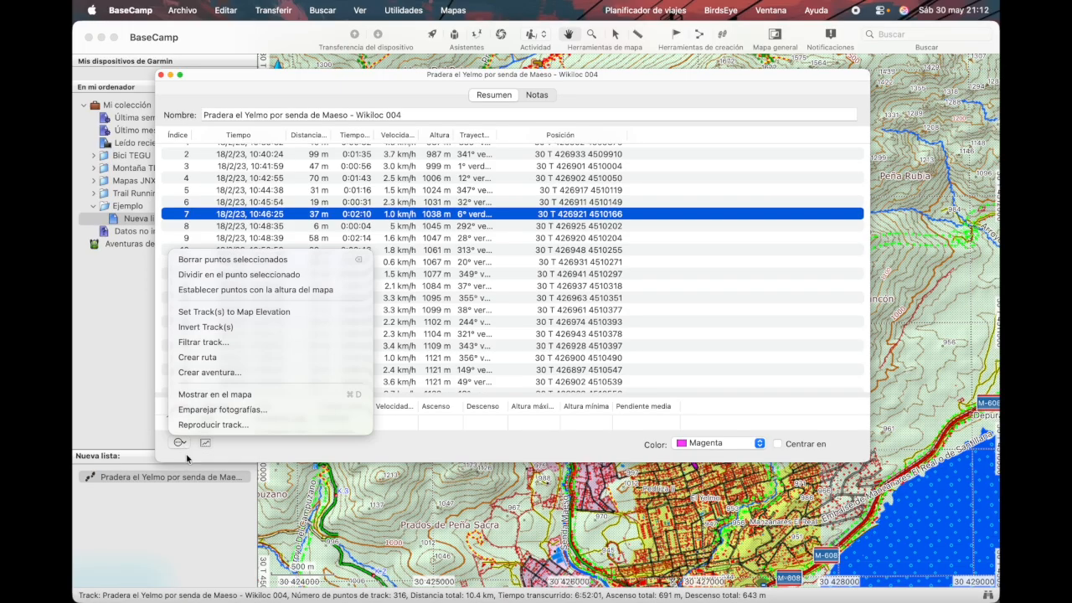
{"action": "left_click", "coordinate": [188, 482]}
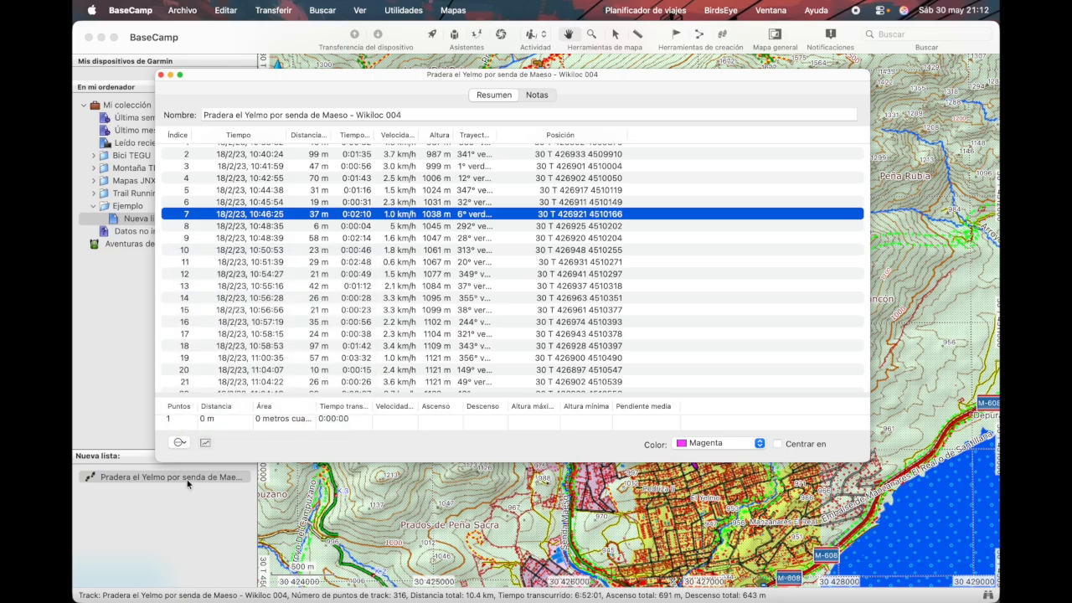
{"action": "right_click", "coordinate": [187, 483]}
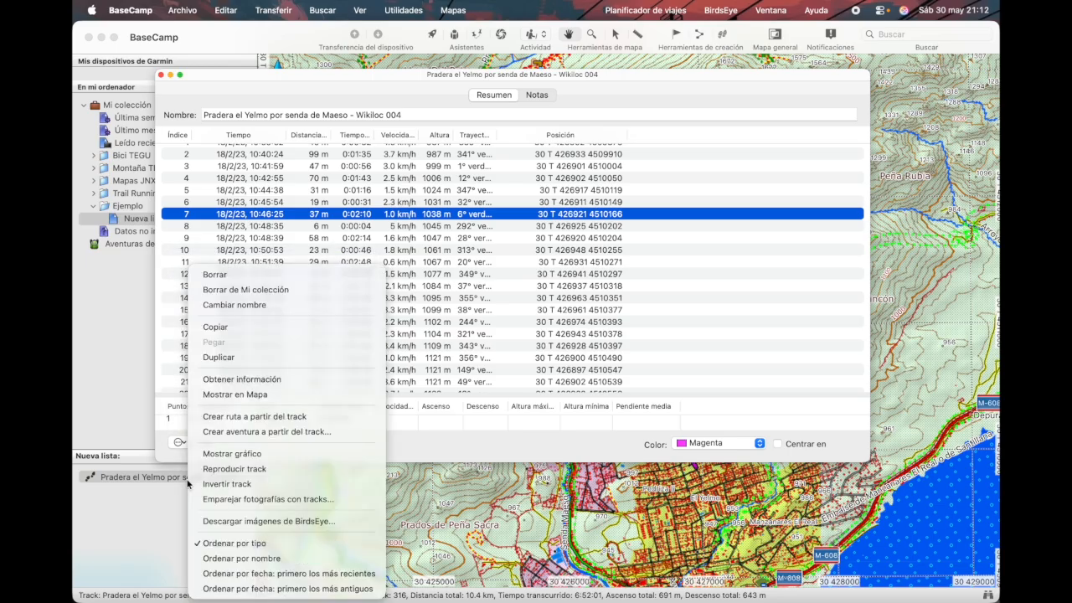
{"action": "left_click", "coordinate": [176, 374]}
{"action": "left_click", "coordinate": [181, 443]}
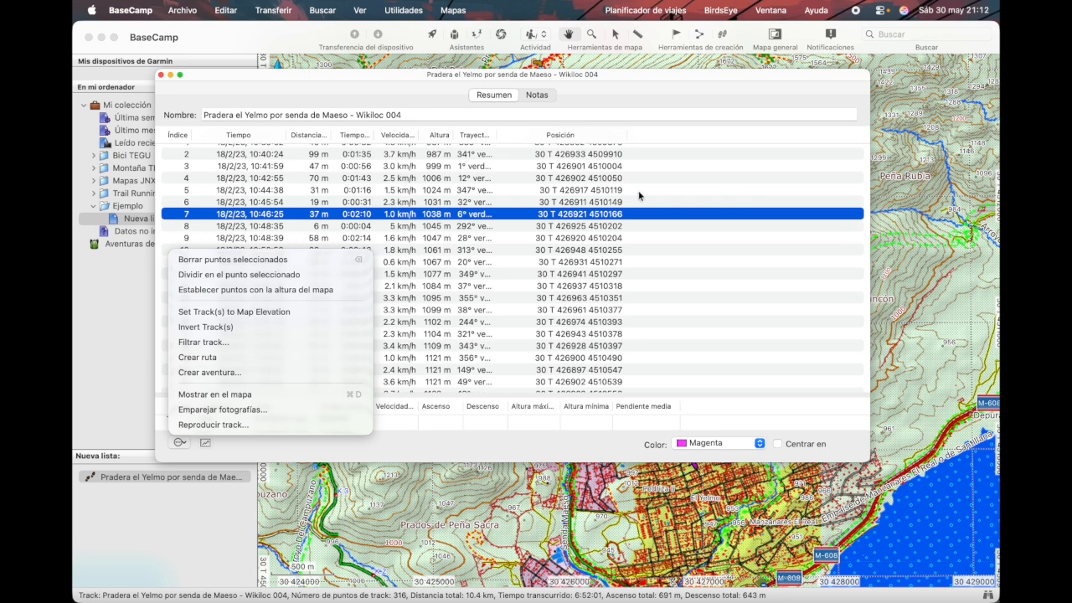
{"action": "left_click", "coordinate": [351, 212]}
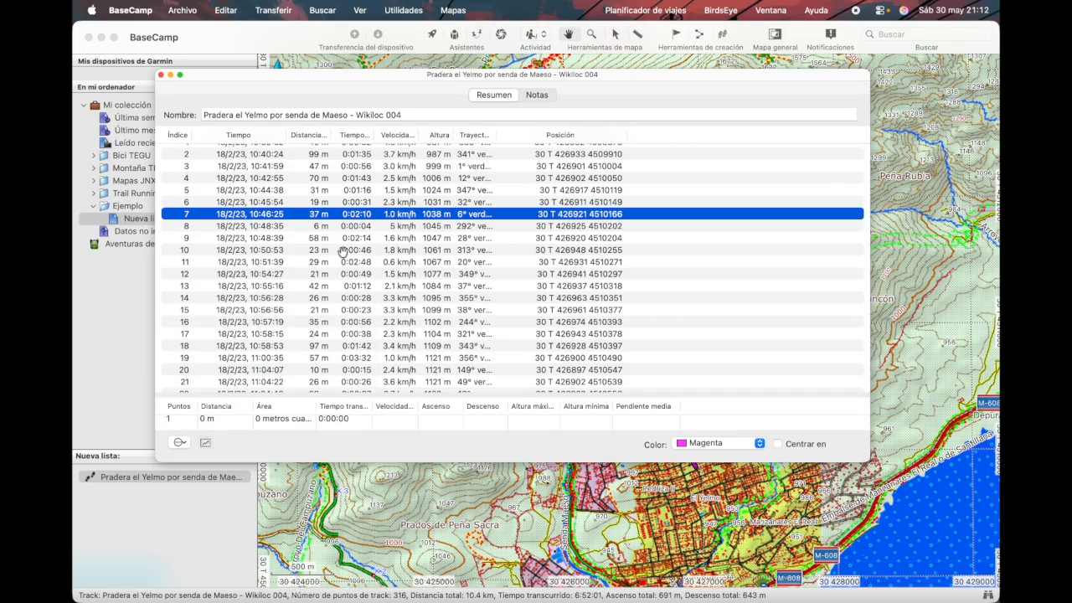
Examine the track's elevation graph and close it
{"action": "left_click", "coordinate": [207, 444]}
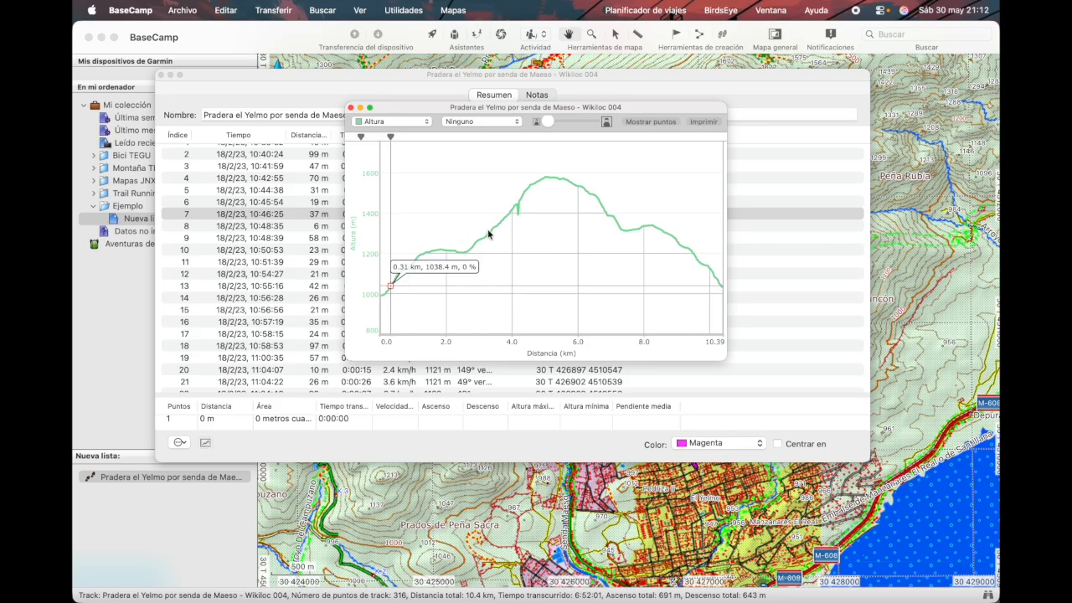
{"action": "left_click_drag", "start_coordinate": [518, 206], "coordinate": [599, 205]}
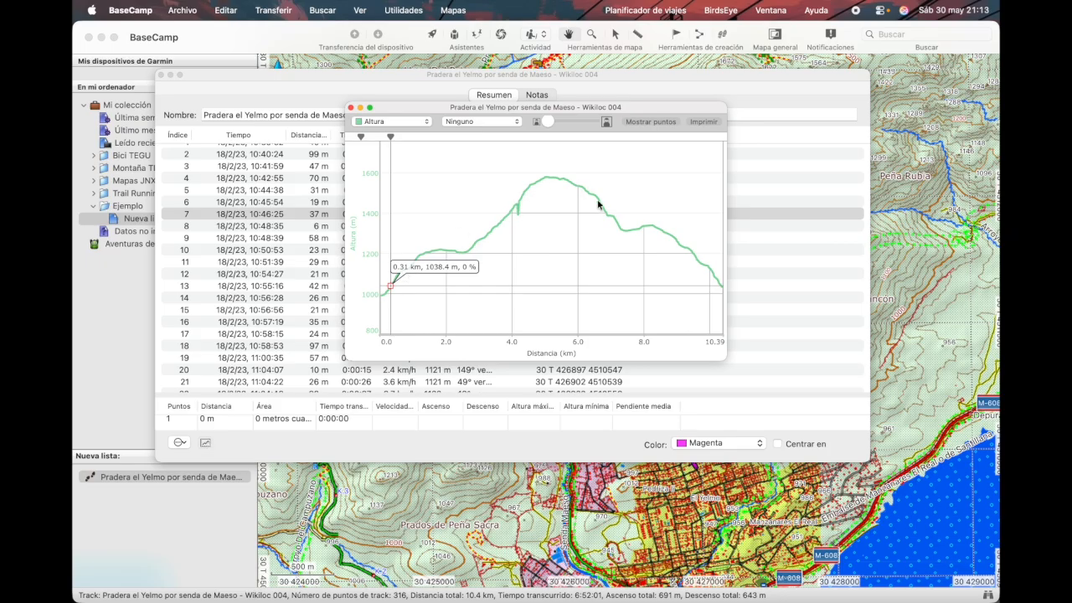
{"action": "left_click", "coordinate": [351, 108]}
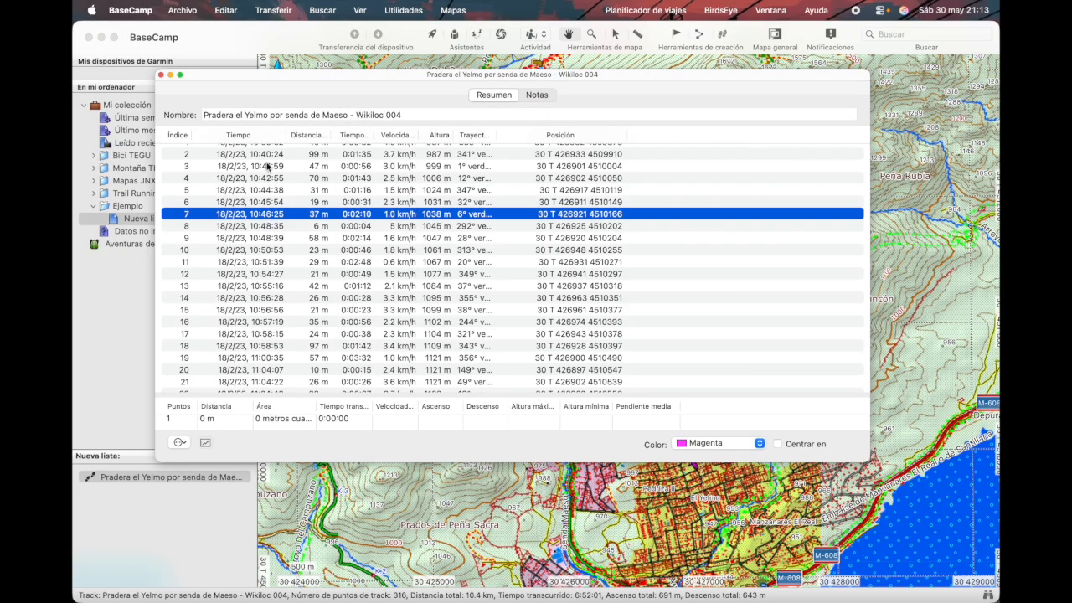
Replace the track's recorded heights with the map elevation and check its elevation graph again
{"action": "left_click", "coordinate": [179, 442]}
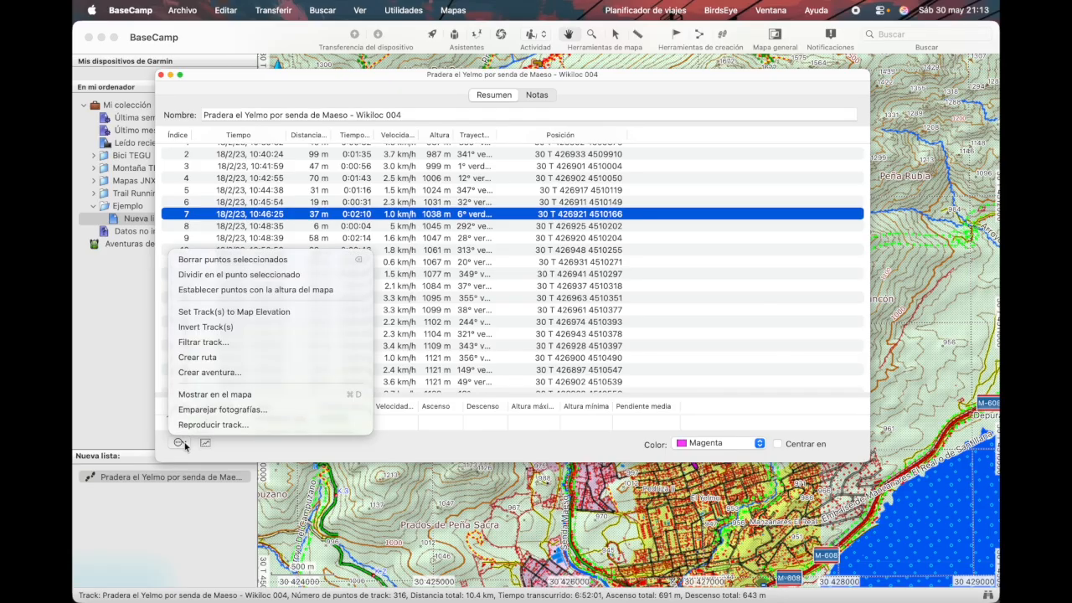
{"action": "left_click", "coordinate": [260, 313]}
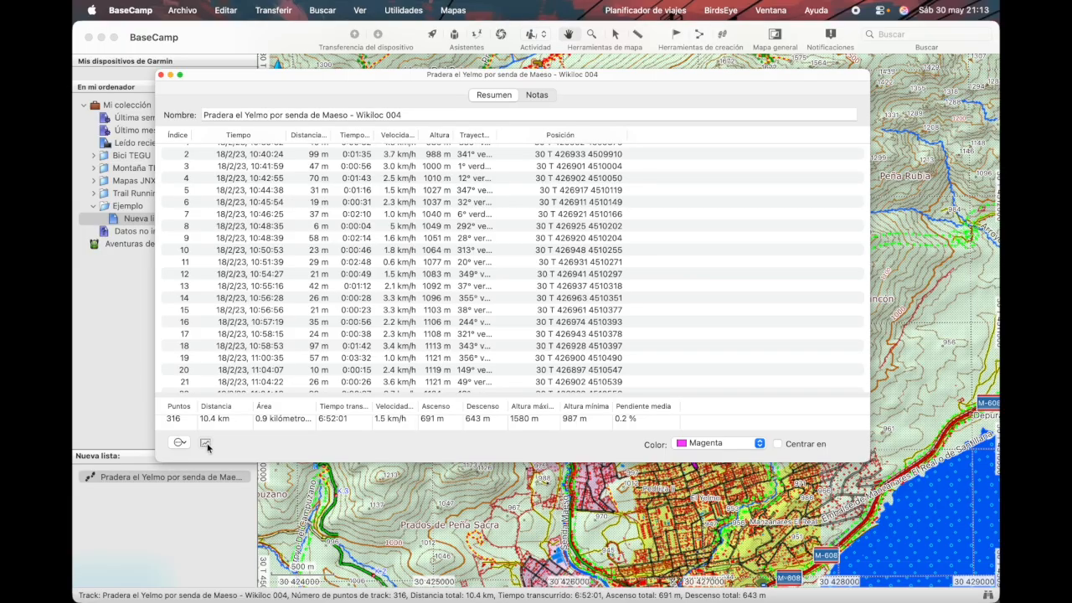
{"action": "left_click", "coordinate": [205, 443]}
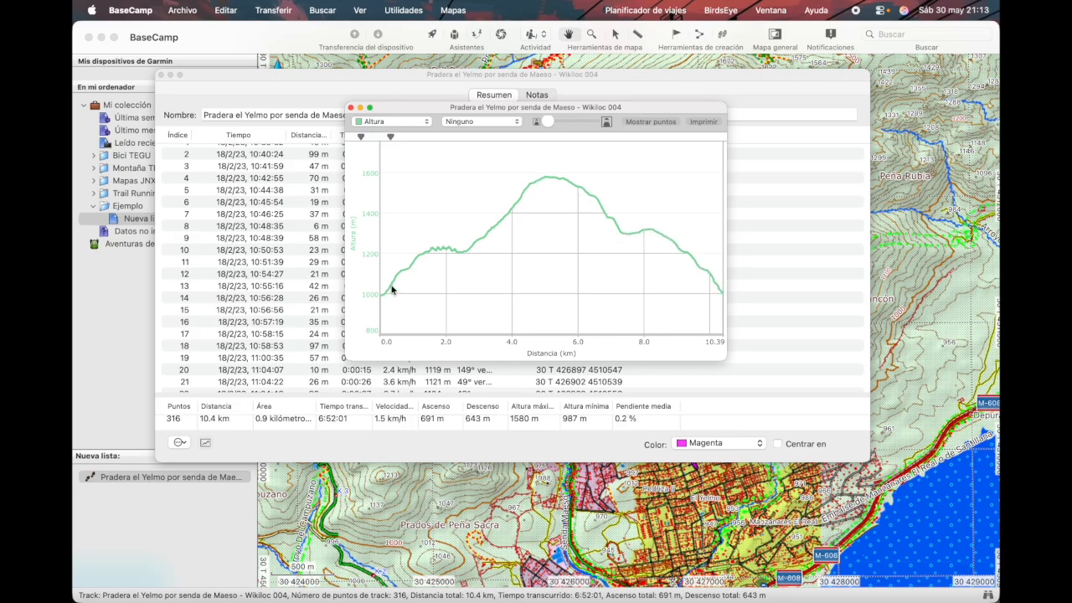
{"action": "left_click", "coordinate": [351, 107]}
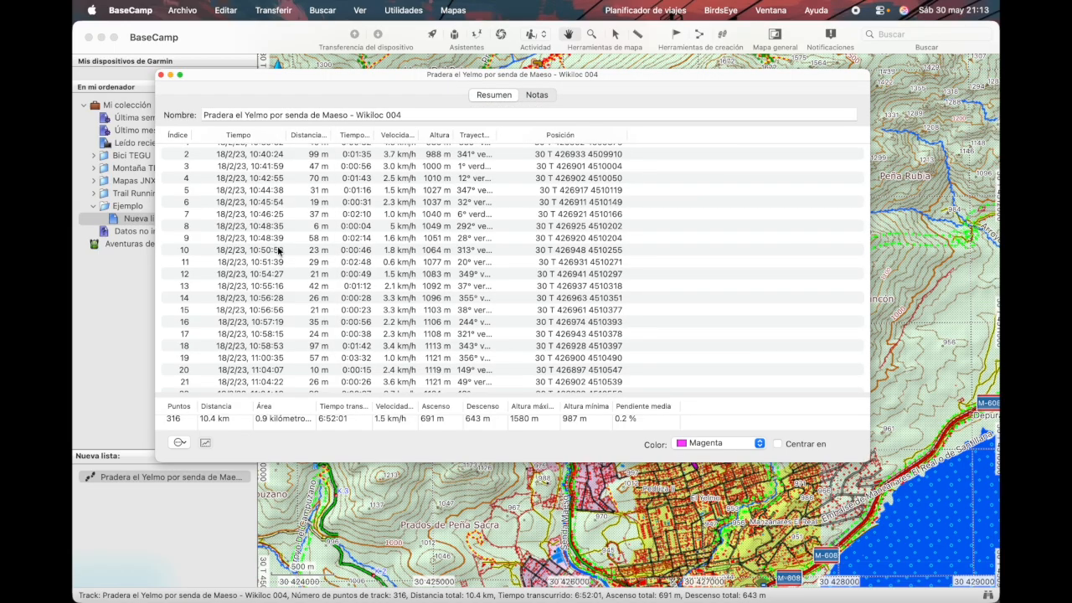
{"action": "left_click", "coordinate": [245, 319]}
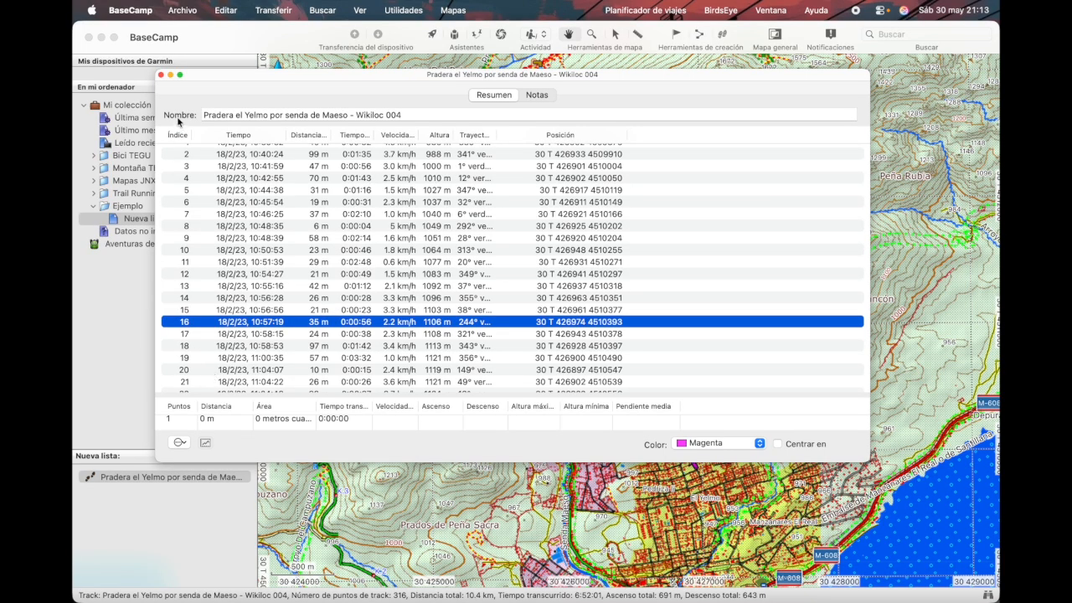
{"action": "left_click", "coordinate": [161, 77]}
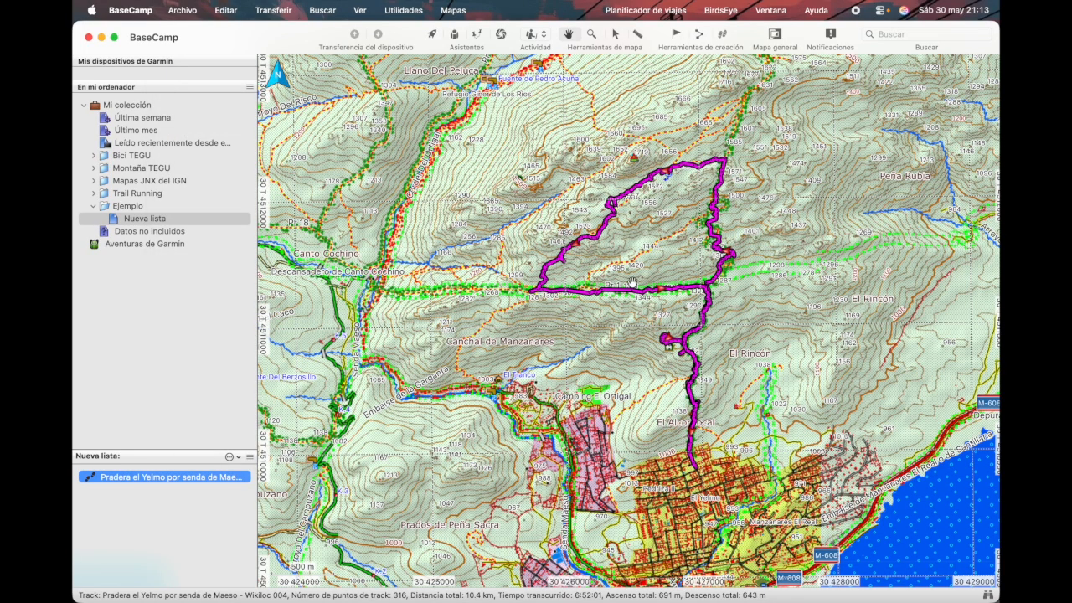
Choose Excursionismo as the activity profile
{"action": "left_click_drag", "start_coordinate": [650, 267], "coordinate": [565, 252]}
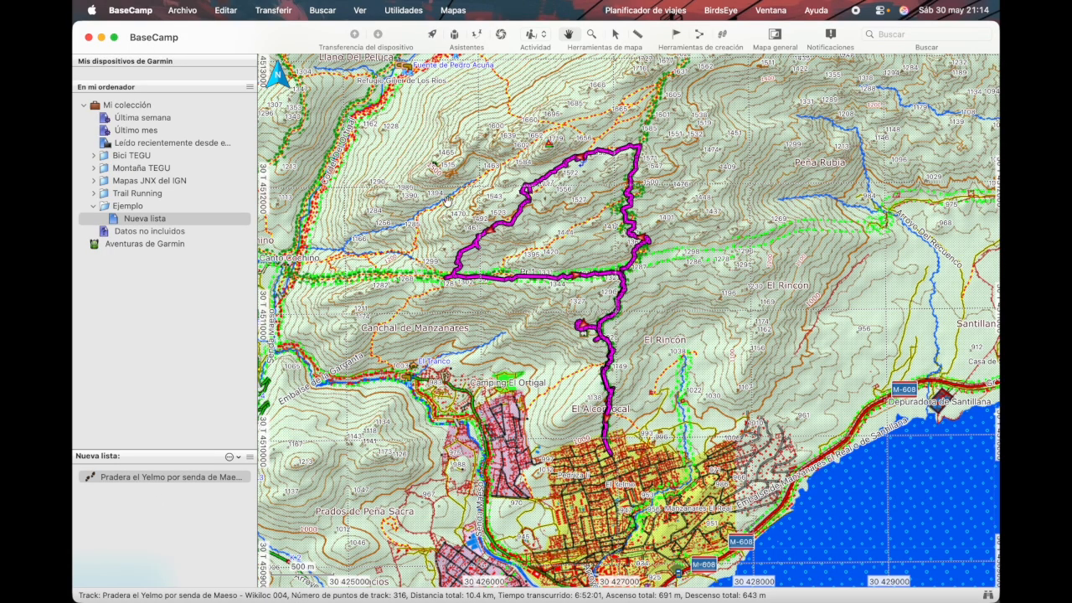
{"action": "scroll", "coordinate": [505, 226], "scroll_direction": "up", "scroll_amount": 2}
{"action": "scroll", "coordinate": [505, 226], "scroll_direction": "up", "scroll_amount": 1}
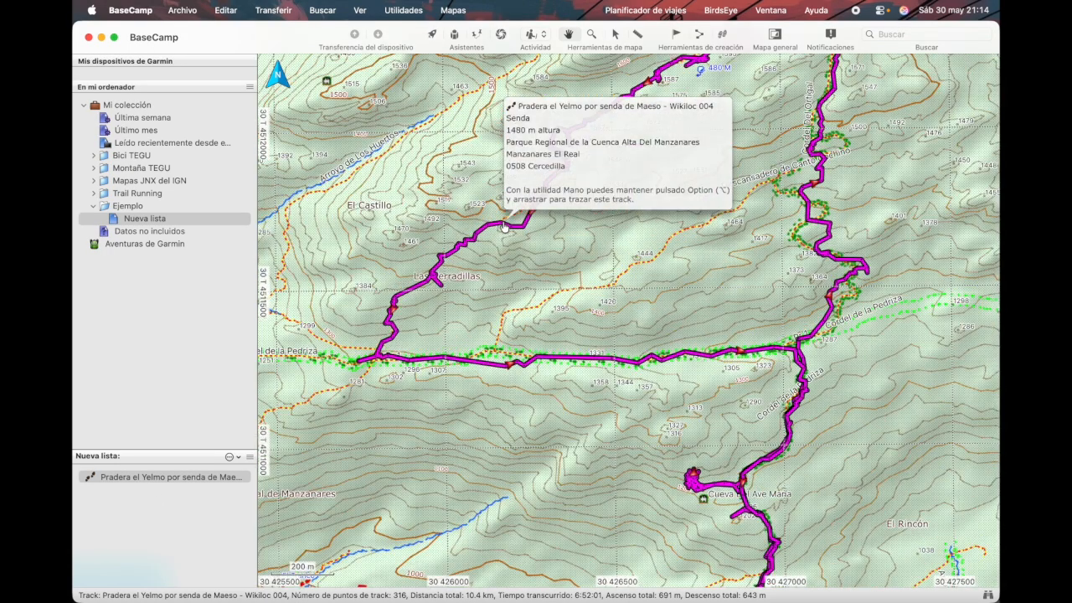
{"action": "left_click_drag", "start_coordinate": [644, 257], "coordinate": [590, 314]}
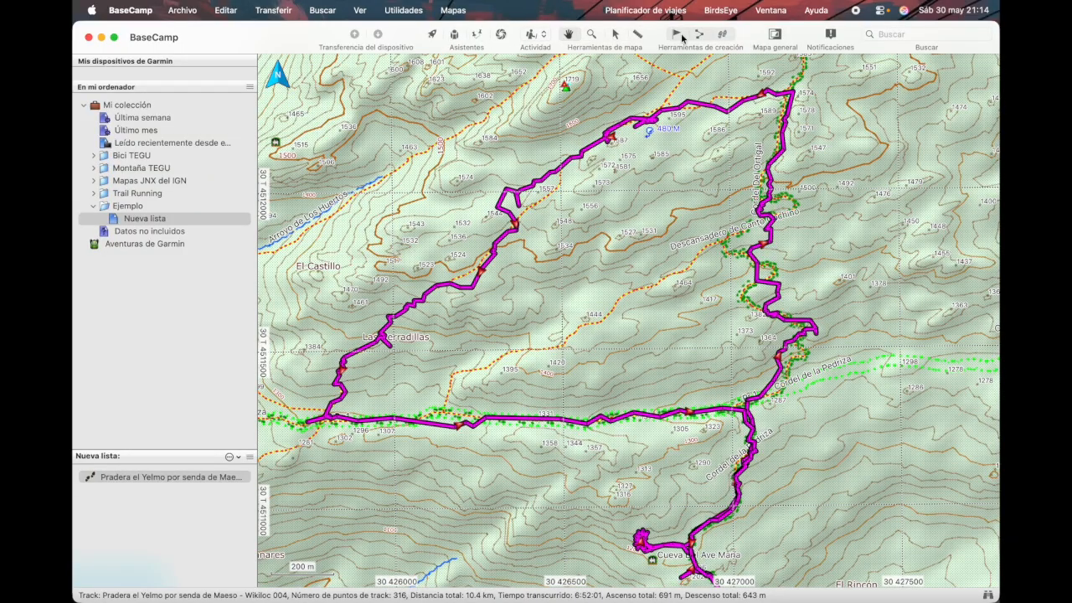
{"action": "left_click", "coordinate": [542, 36]}
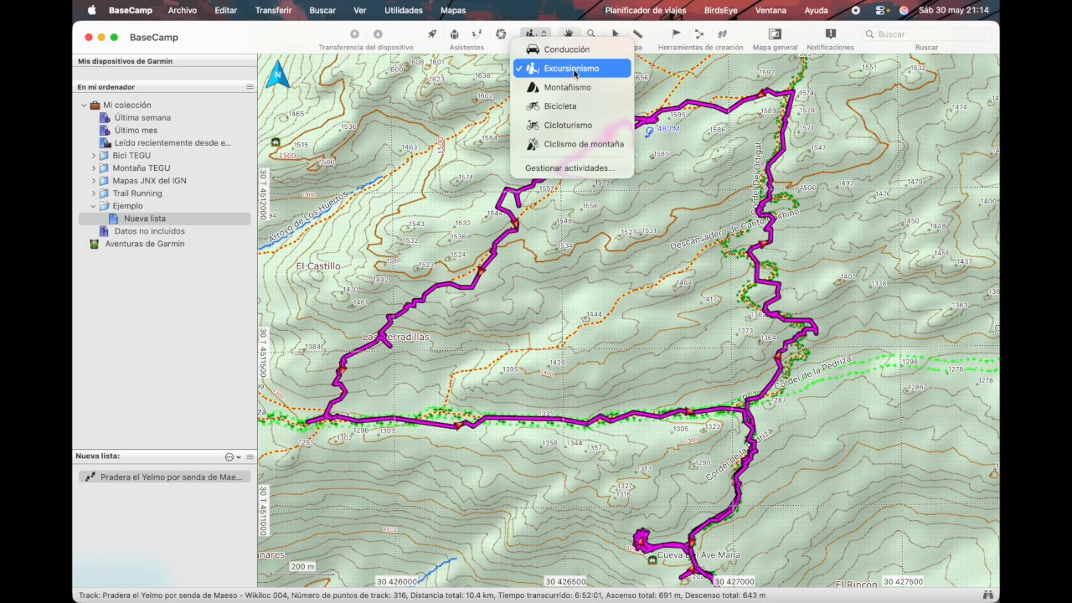
{"action": "left_click", "coordinate": [575, 72]}
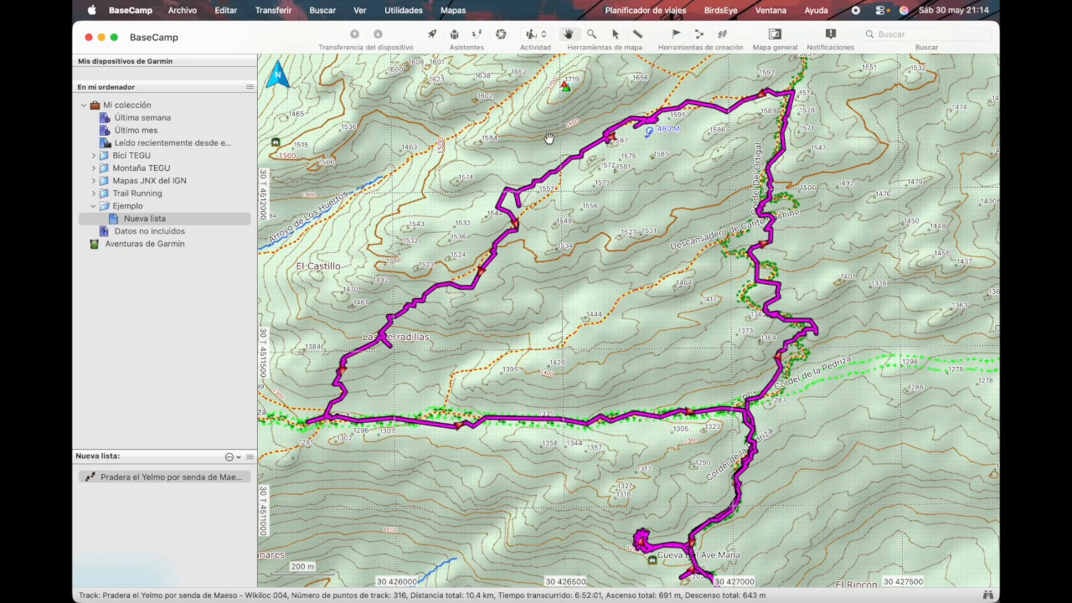
Move around the map along the track with the Hand tool and reselect the Pradera el Yelmo track
{"action": "left_click_drag", "start_coordinate": [549, 145], "coordinate": [611, 168]}
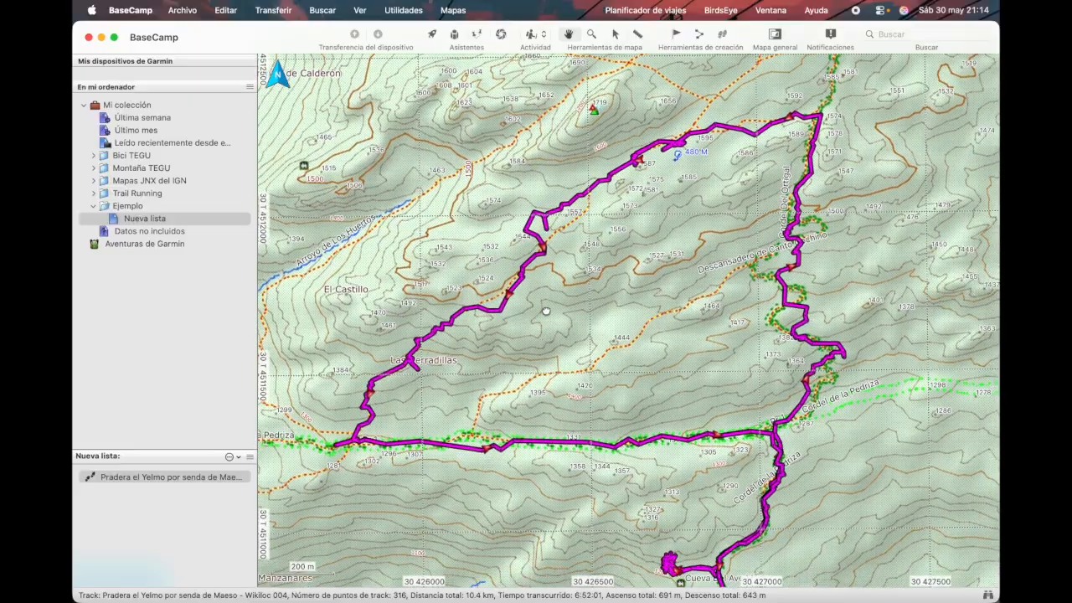
{"action": "left_click_drag", "start_coordinate": [540, 356], "coordinate": [461, 306]}
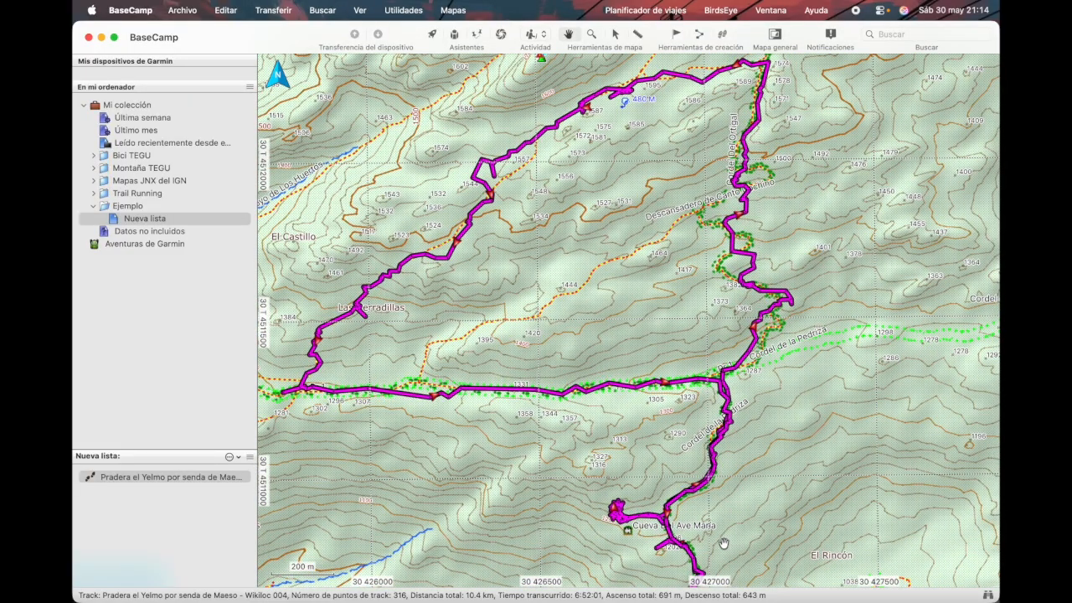
{"action": "left_click_drag", "start_coordinate": [640, 241], "coordinate": [617, 254]}
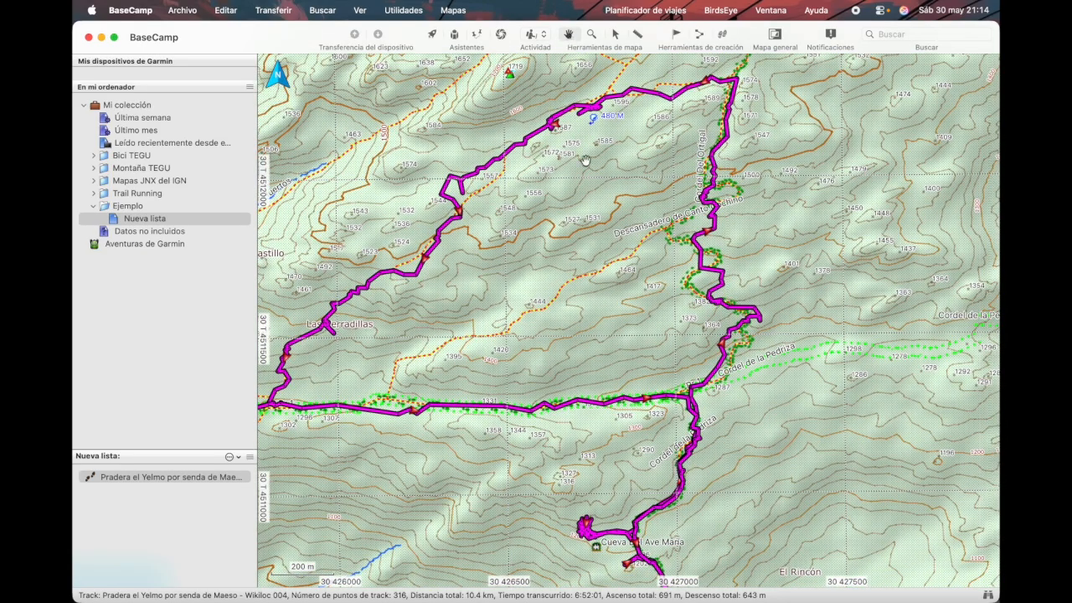
{"action": "left_click", "coordinate": [616, 38]}
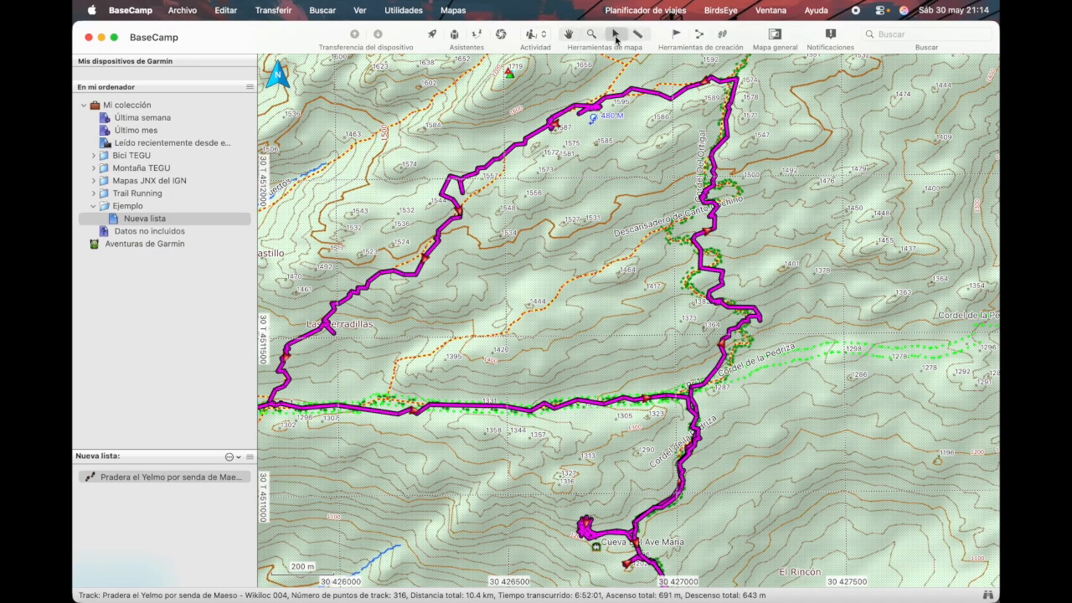
{"action": "left_click_drag", "start_coordinate": [594, 236], "coordinate": [589, 290]}
{"action": "left_click", "coordinate": [568, 37]}
{"action": "left_click_drag", "start_coordinate": [573, 233], "coordinate": [592, 221]}
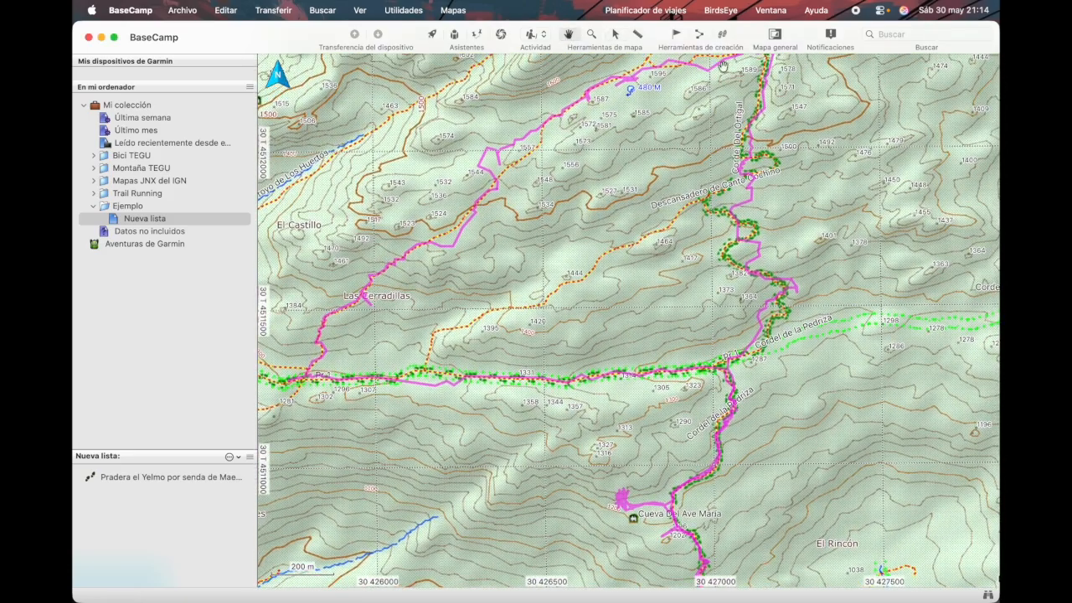
{"action": "left_click", "coordinate": [172, 478]}
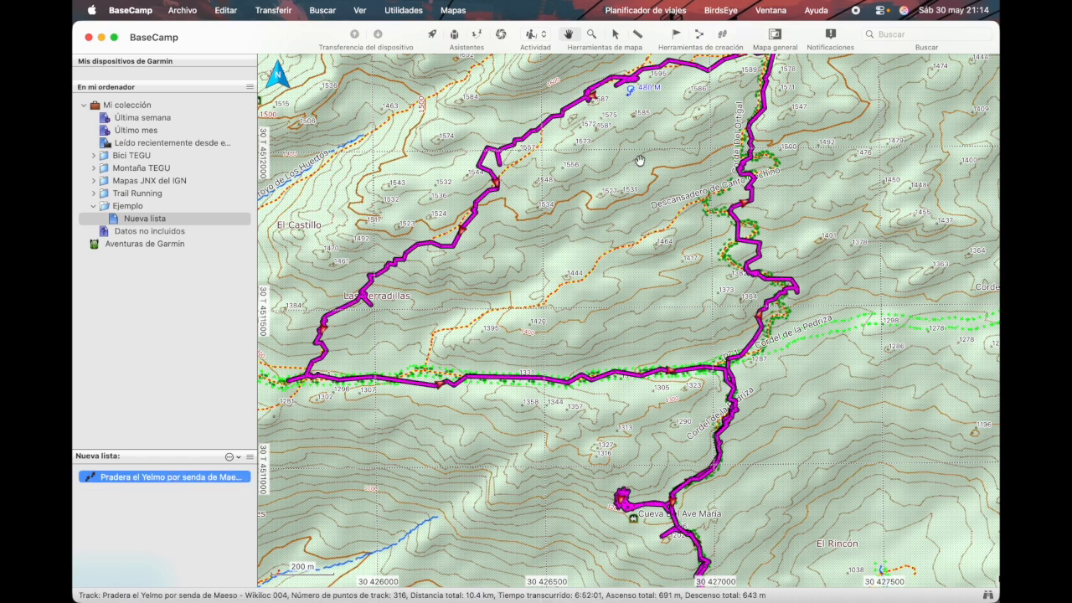
Zoom in and out around the track's eastern side with the Zoom tool
{"action": "left_click_drag", "start_coordinate": [665, 169], "coordinate": [577, 211]}
{"action": "left_click", "coordinate": [591, 34]}
{"action": "scroll", "coordinate": [594, 190], "scroll_direction": "up", "scroll_amount": 1}
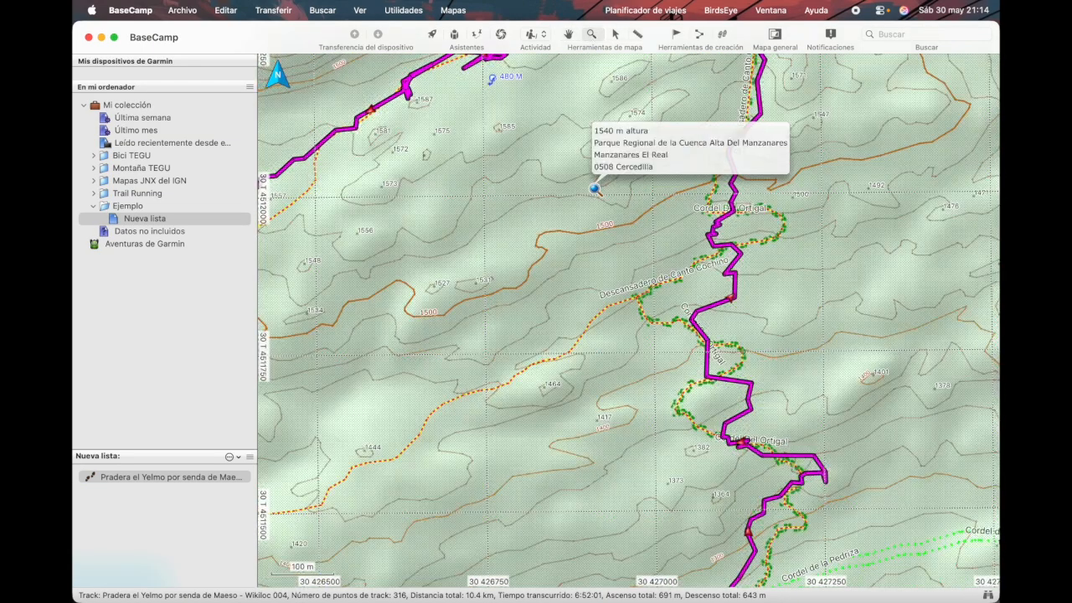
{"action": "scroll", "coordinate": [595, 189], "scroll_direction": "down", "scroll_amount": 3}
{"action": "scroll", "coordinate": [595, 189], "scroll_direction": "up", "scroll_amount": 2}
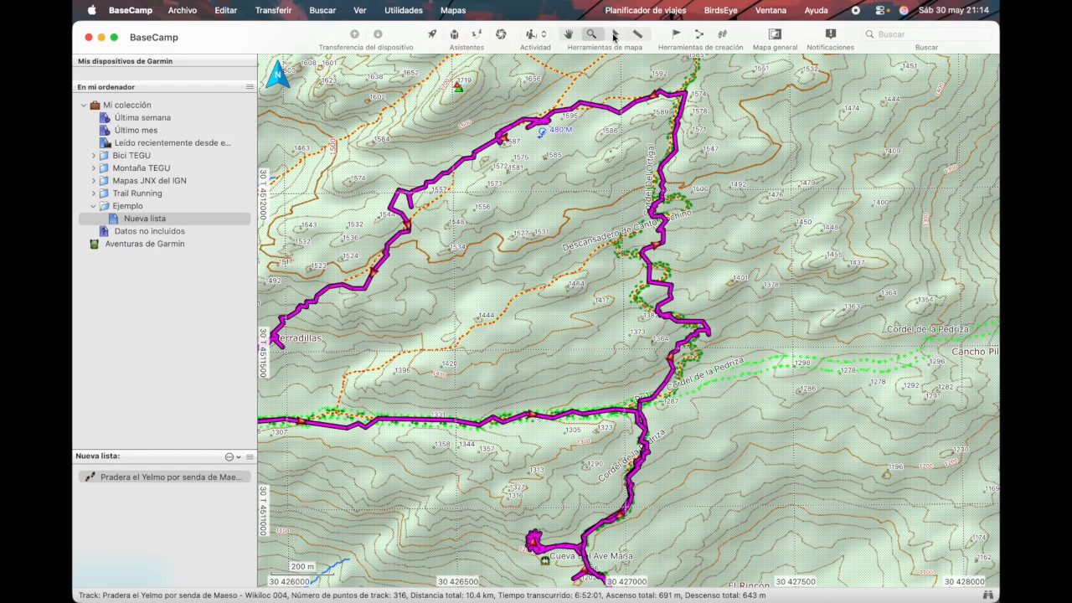
Try the selection tool on the track and on empty map, and reselect the Pradera el Yelmo track
{"action": "left_click", "coordinate": [615, 35]}
{"action": "left_click_drag", "start_coordinate": [508, 225], "coordinate": [760, 318]}
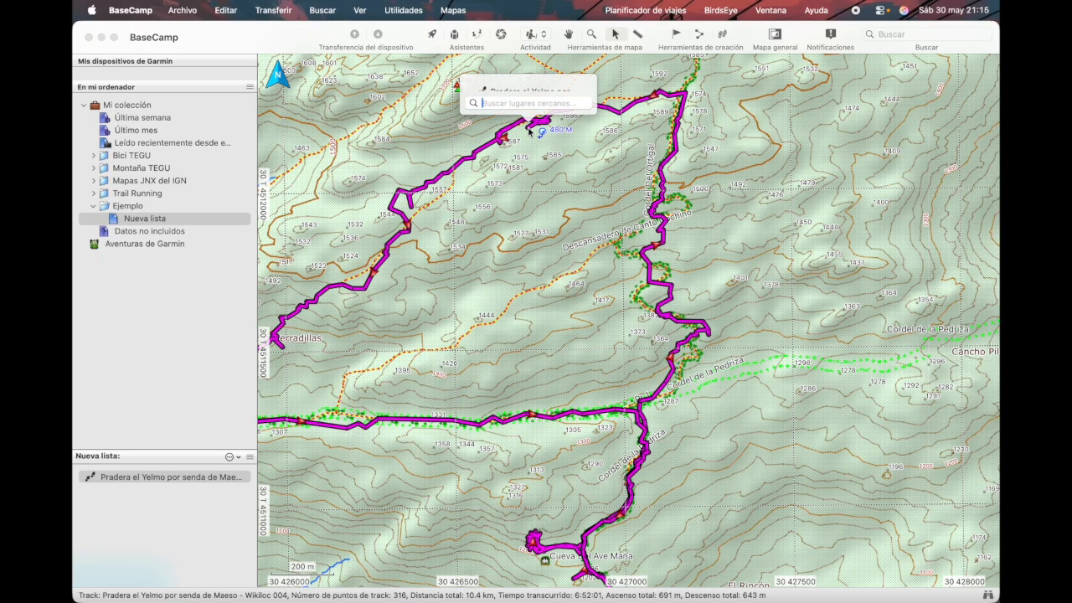
{"action": "left_click", "coordinate": [552, 172]}
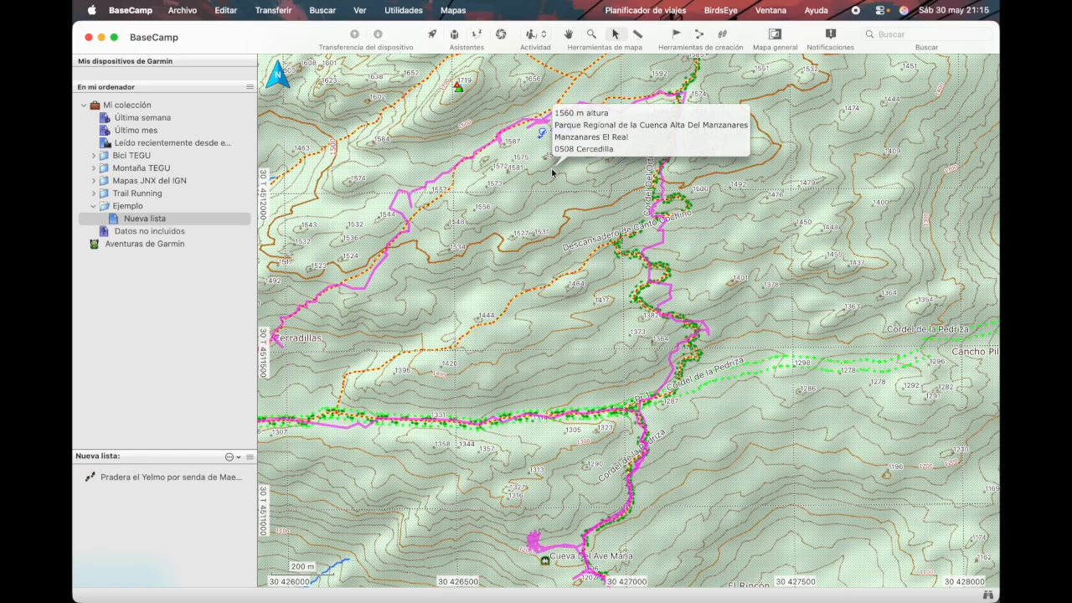
{"action": "left_click", "coordinate": [194, 477]}
Measure a multi-leg closed area east of the track with the measuring tool and clear the measurement
{"action": "left_click", "coordinate": [638, 33]}
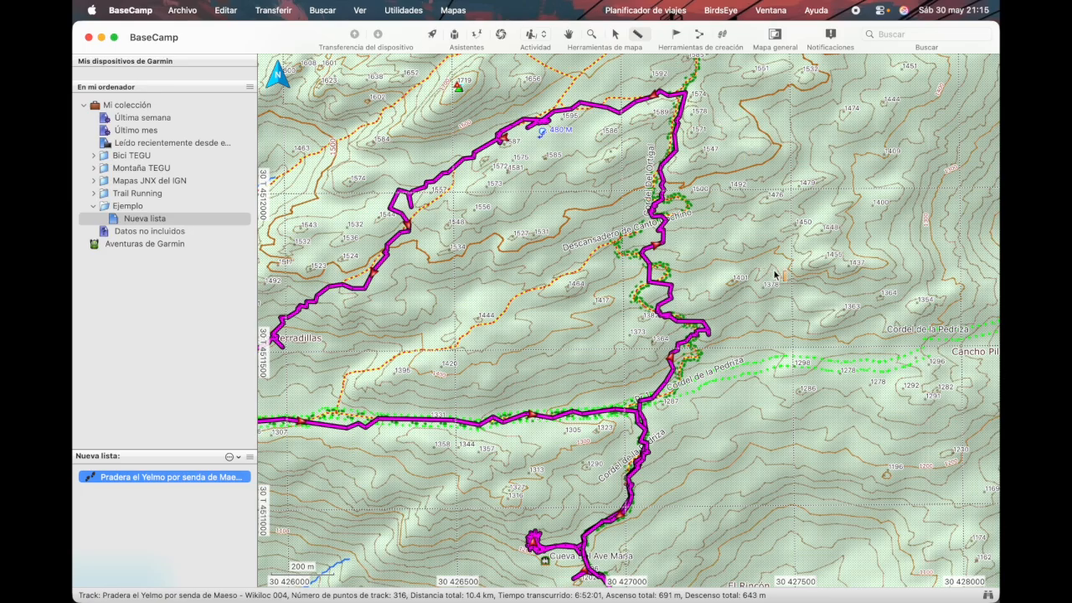
{"action": "left_click", "coordinate": [716, 339]}
{"action": "mouse_move", "coordinate": [716, 339]}
{"action": "left_mouse_down"}
{"action": "mouse_move", "coordinate": [882, 130]}
{"action": "mouse_move", "coordinate": [960, 212]}
{"action": "mouse_move", "coordinate": [848, 291]}
{"action": "mouse_move", "coordinate": [716, 335]}
{"action": "left_mouse_up"}
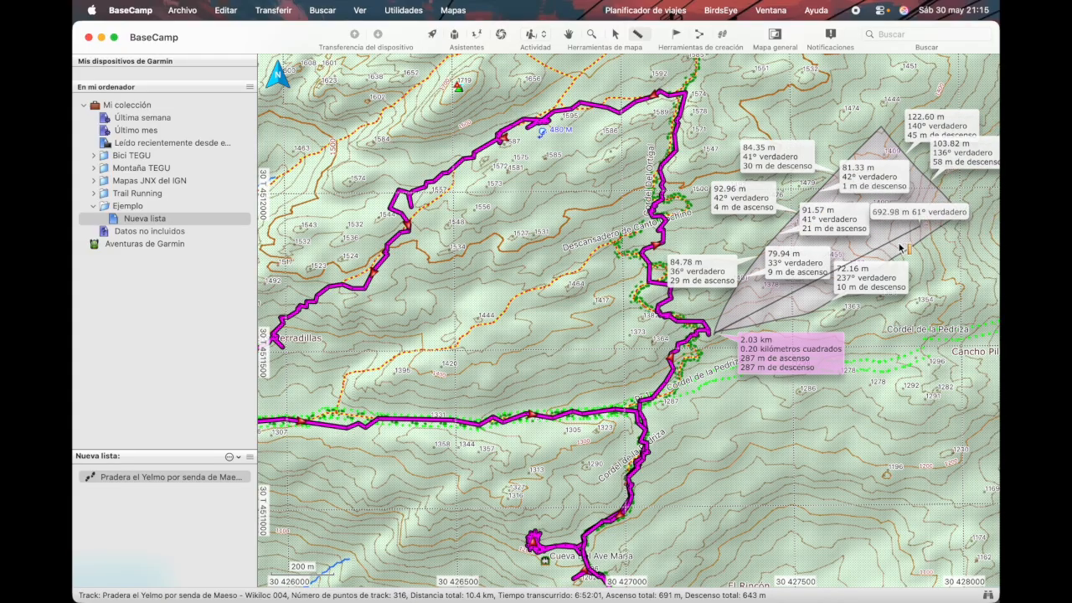
{"action": "left_click", "coordinate": [807, 310]}
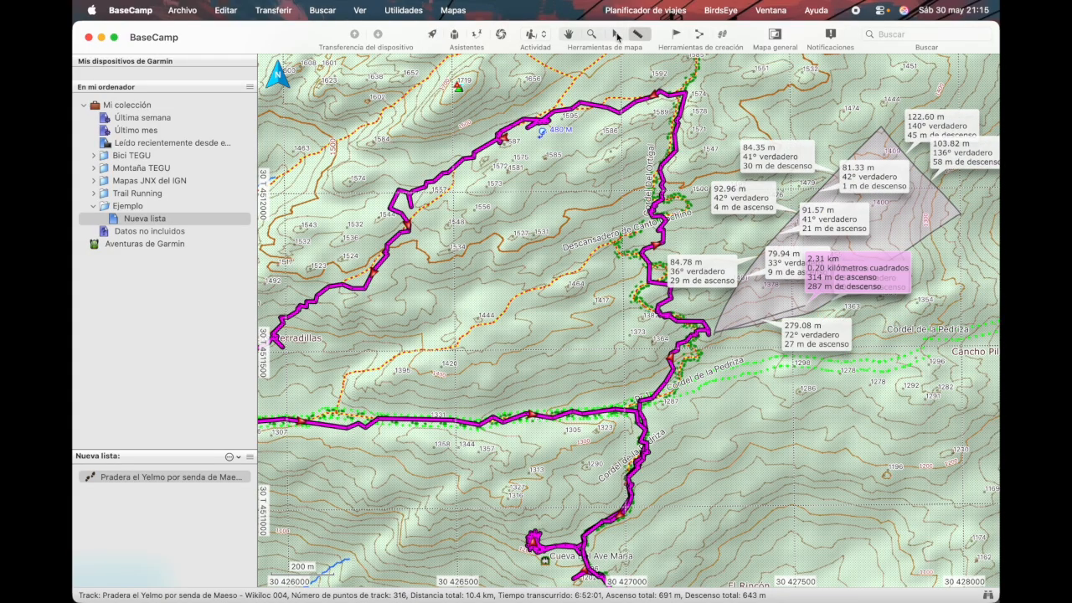
{"action": "left_click", "coordinate": [616, 35]}
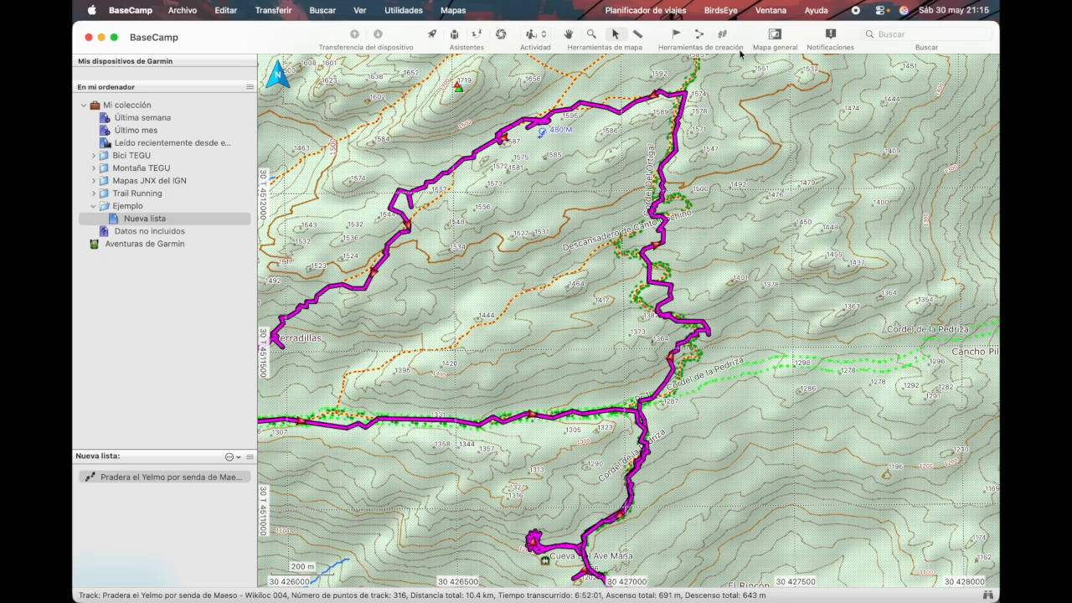
Create a waypoint on the Pr 1 path at the western end of the track's lower leg and open its details
{"action": "left_click", "coordinate": [568, 35]}
{"action": "left_click_drag", "start_coordinate": [560, 272], "coordinate": [734, 221]}
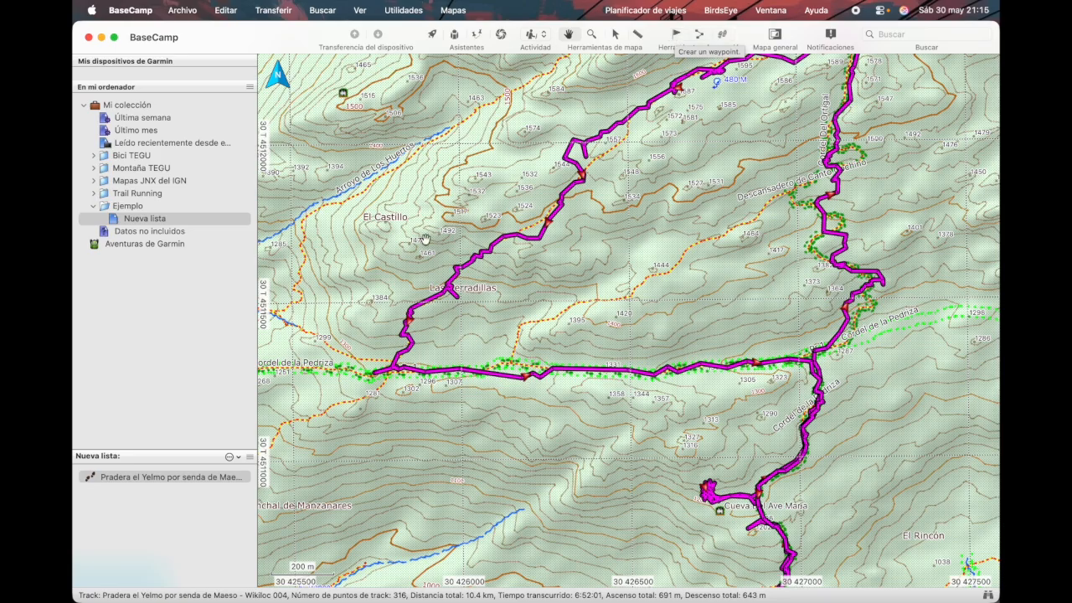
{"action": "scroll", "coordinate": [365, 381], "scroll_direction": "up", "scroll_amount": 2}
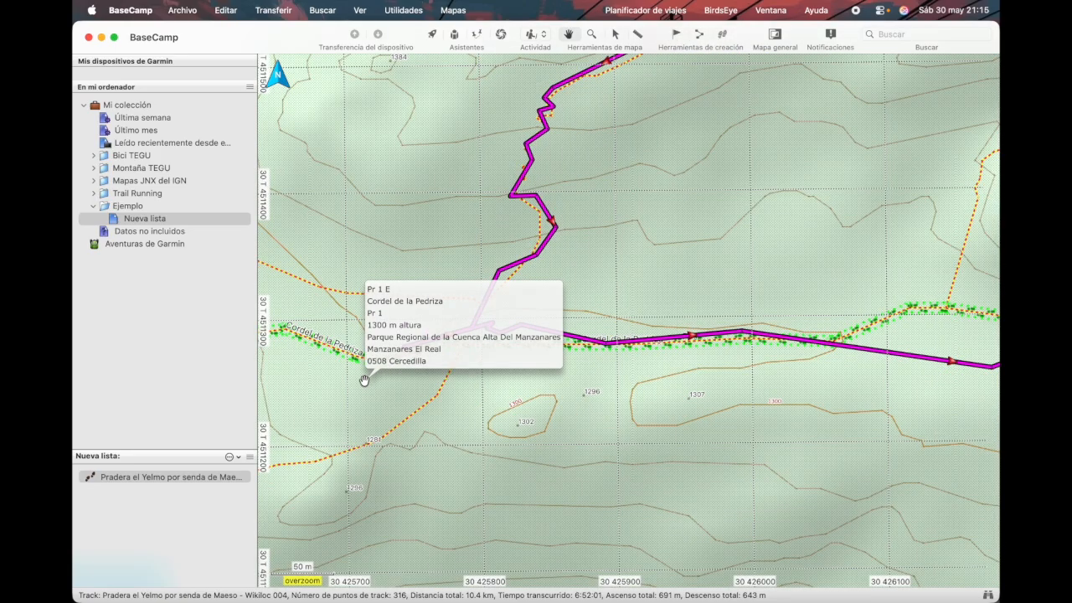
{"action": "scroll", "coordinate": [407, 377], "scroll_direction": "down", "scroll_amount": 1}
{"action": "left_click_drag", "start_coordinate": [410, 277], "coordinate": [532, 331]}
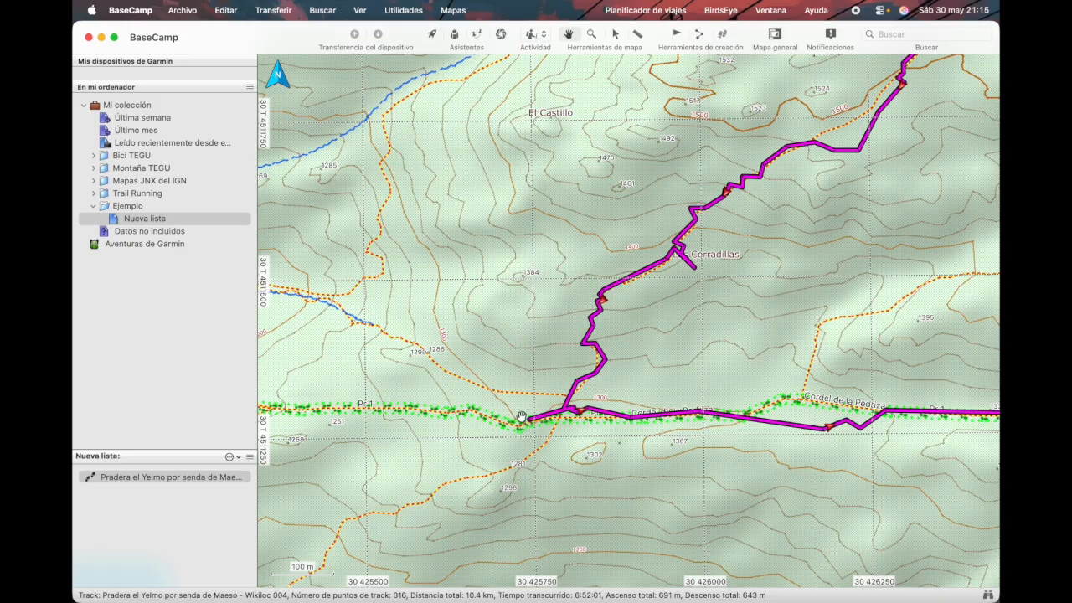
{"action": "left_click", "coordinate": [677, 34]}
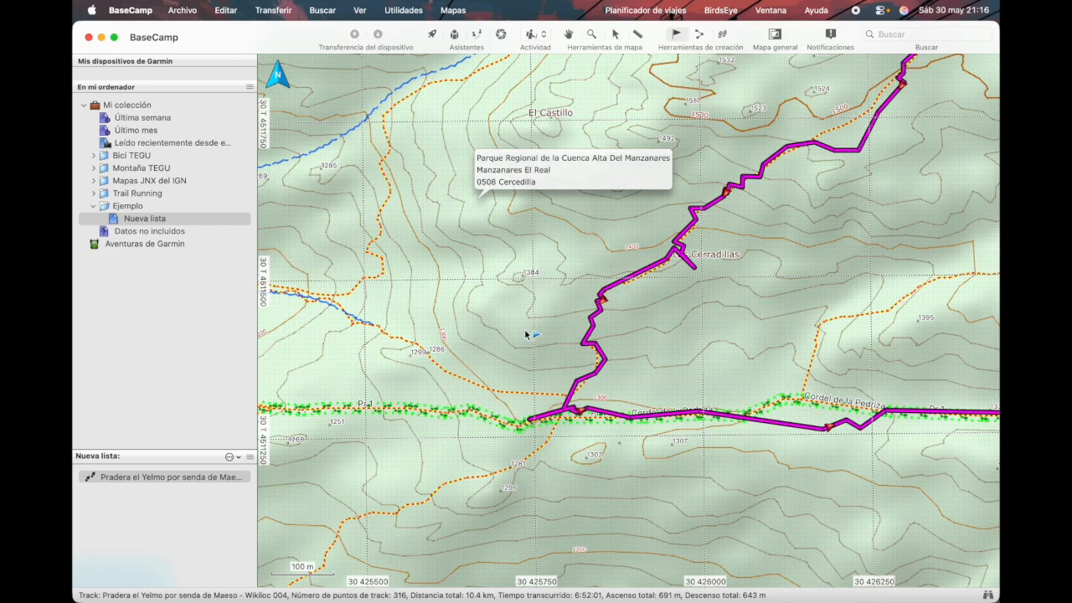
{"action": "left_click", "coordinate": [525, 424]}
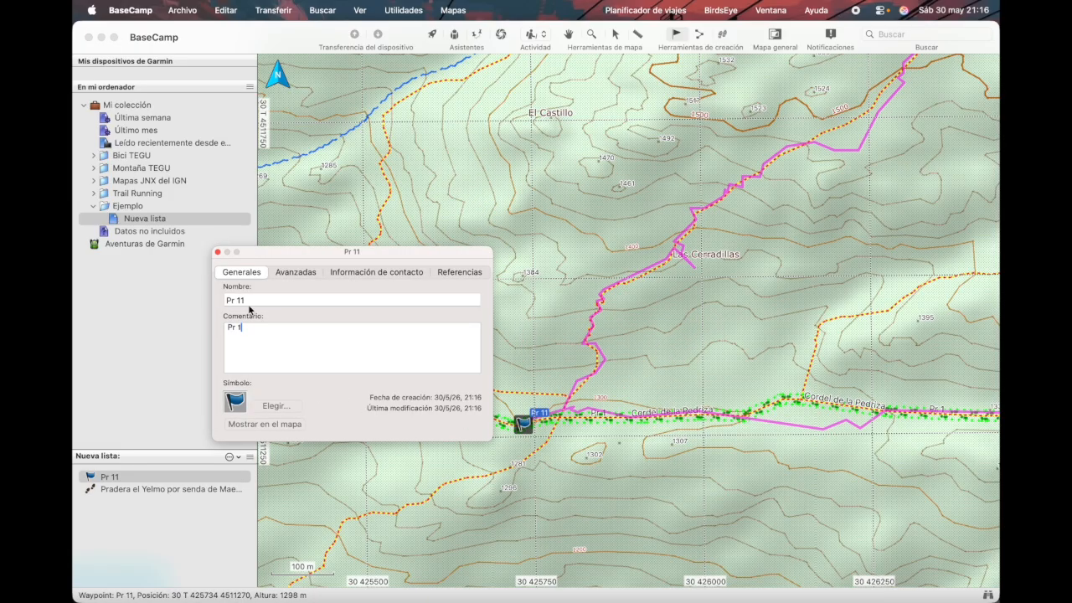
Try to name the new waypoint Fuente 1
{"action": "triple_click", "coordinate": [250, 299]}
{"action": "type", "text": "Fue"}
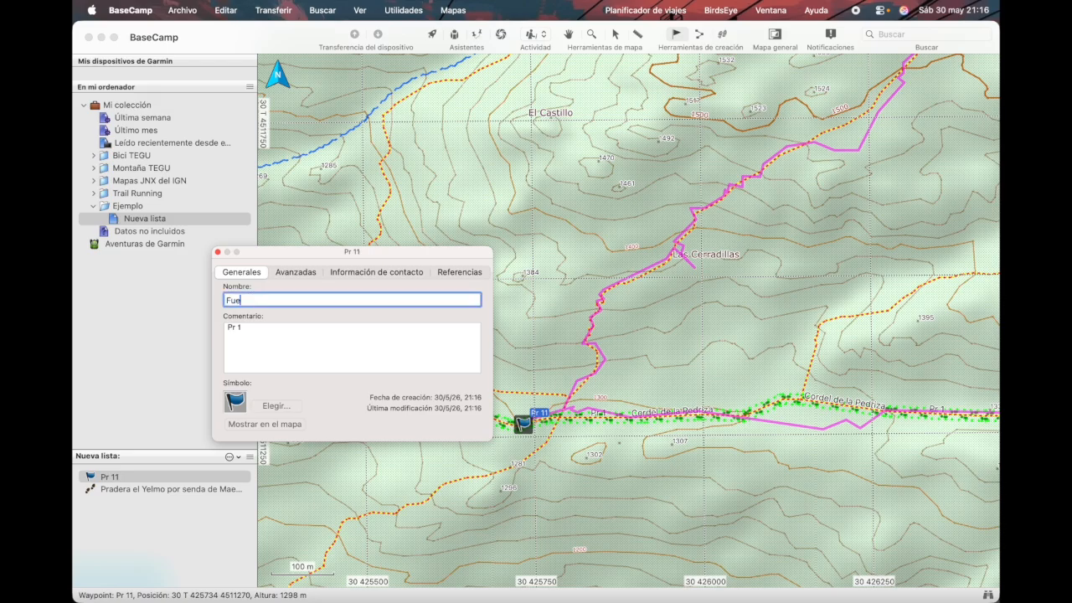
{"action": "type", "text": "nte 1"}
{"action": "left_click", "coordinate": [258, 341]}
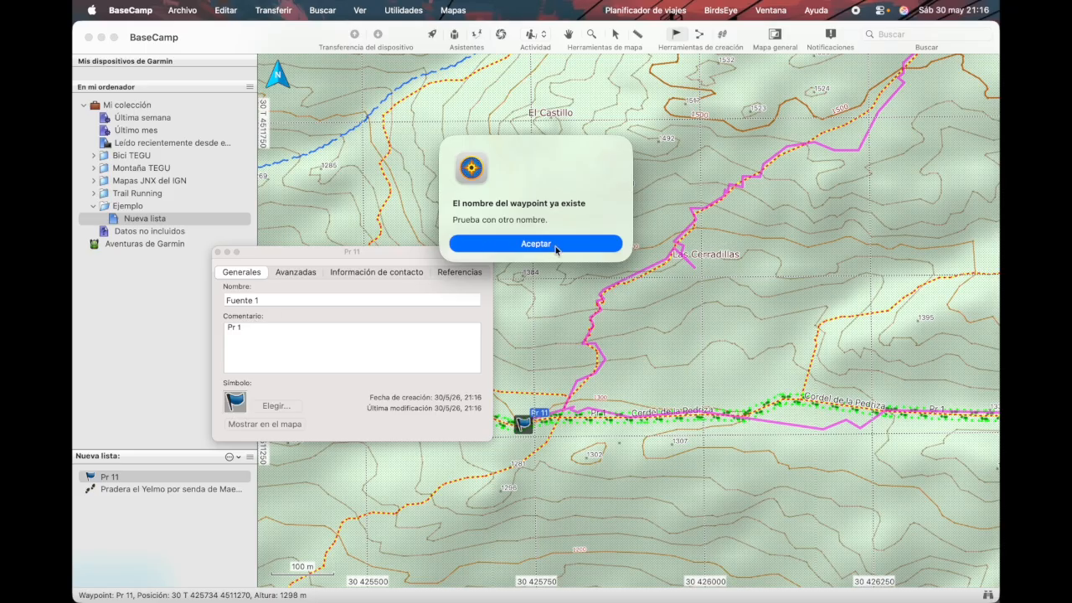
{"action": "left_click", "coordinate": [557, 251]}
Name the waypoint Fuente 2 and replace its comment with "Agua solo en primavera"
{"action": "left_click", "coordinate": [263, 299]}
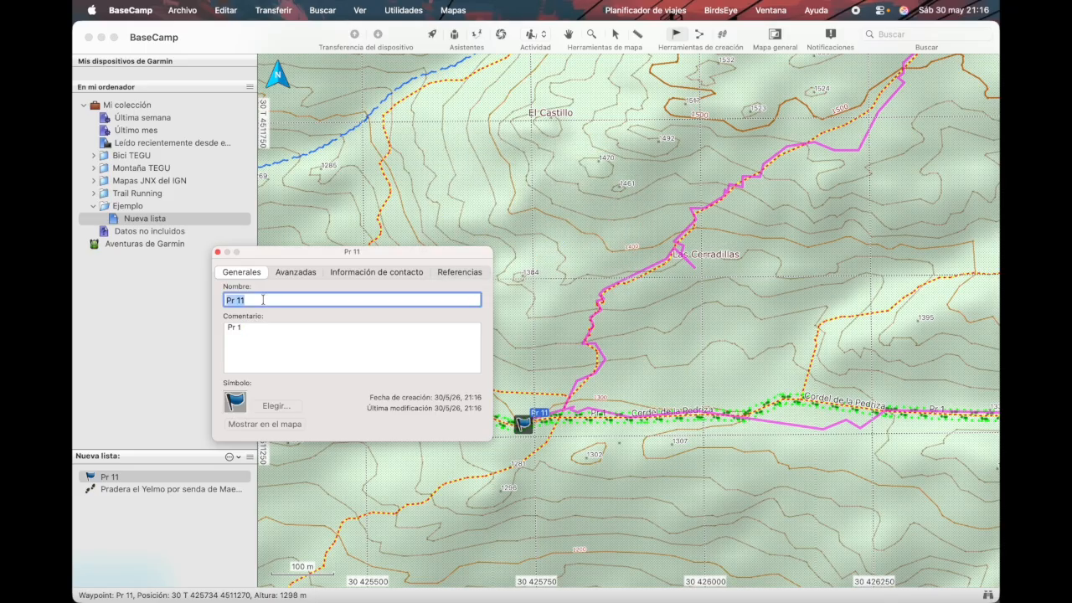
{"action": "type", "text": "Fuente 2"}
{"action": "double_click", "coordinate": [260, 332]}
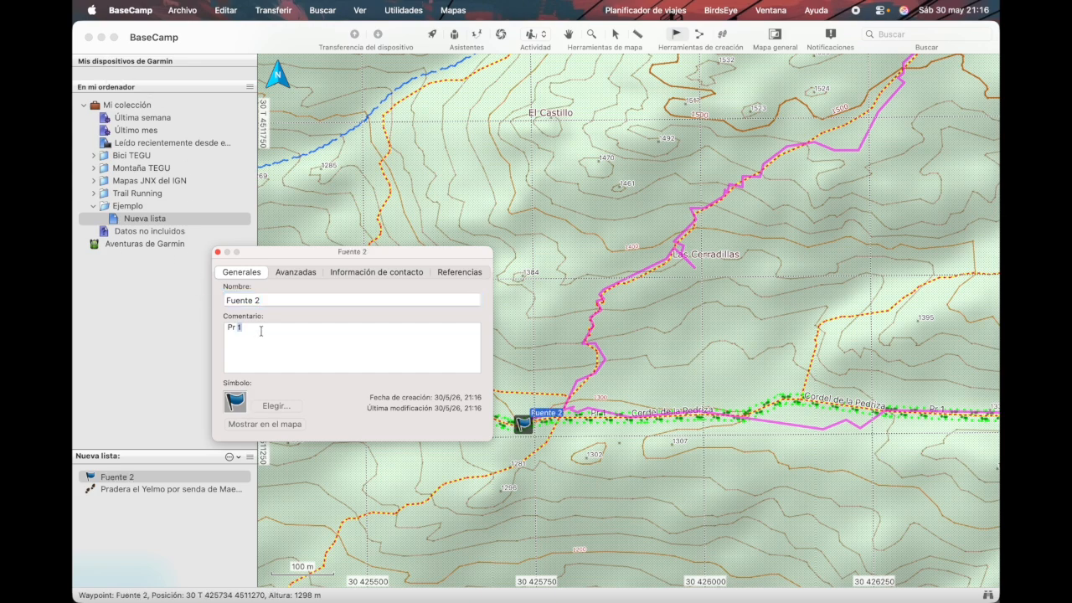
{"action": "key", "text": "BackSpace"}
Set the waypoint's symbol to the mountain summit and close its details
{"action": "left_click", "coordinate": [275, 406]}
{"action": "scroll", "coordinate": [346, 331], "scroll_direction": "down", "scroll_amount": 5}
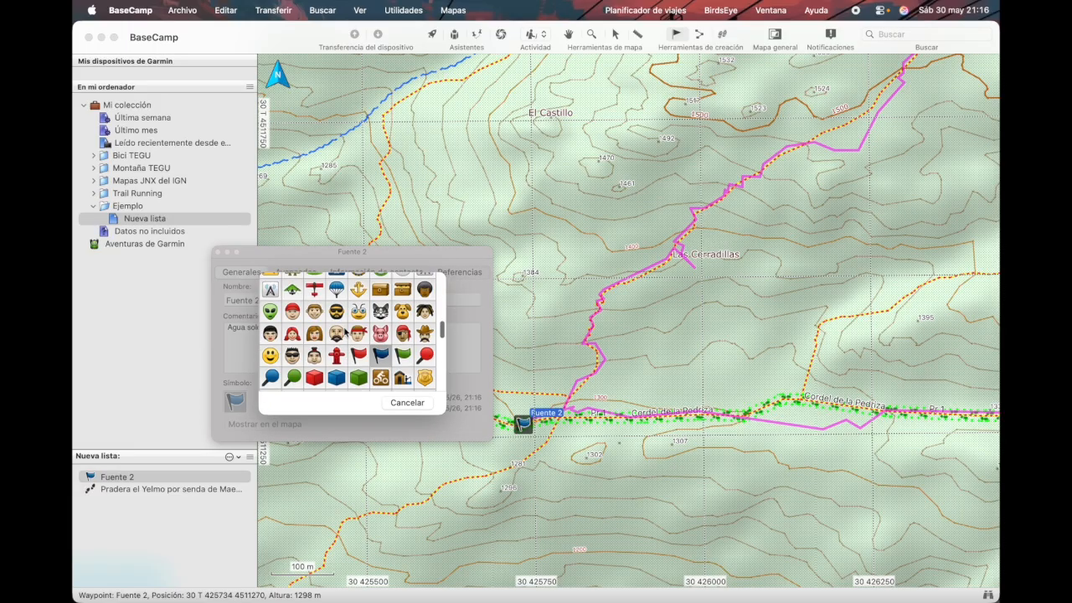
{"action": "scroll", "coordinate": [346, 332], "scroll_direction": "up", "scroll_amount": 3}
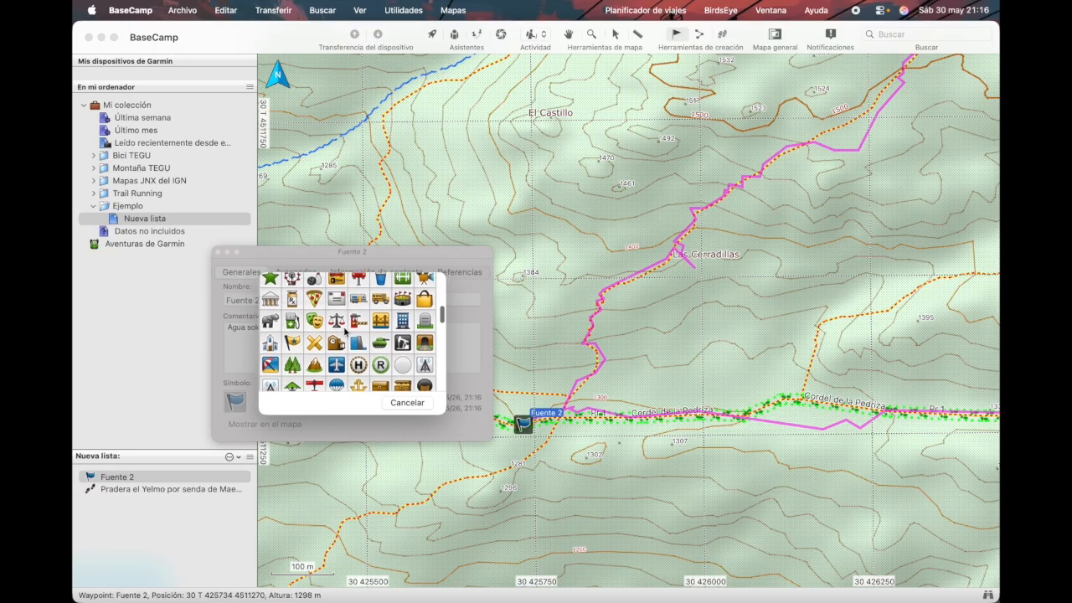
{"action": "left_click", "coordinate": [314, 355]}
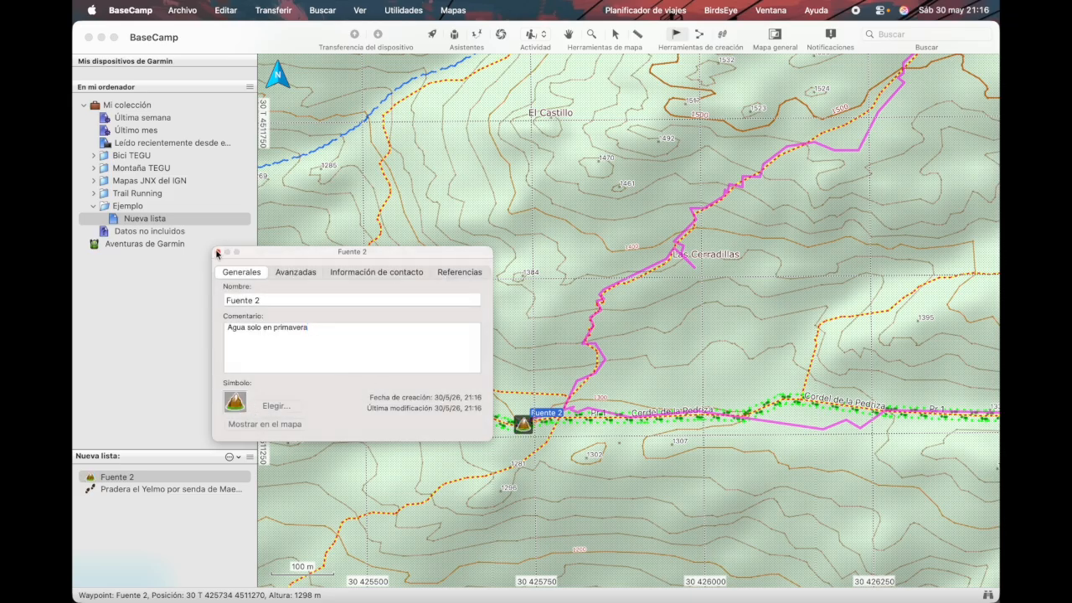
{"action": "left_click", "coordinate": [217, 253]}
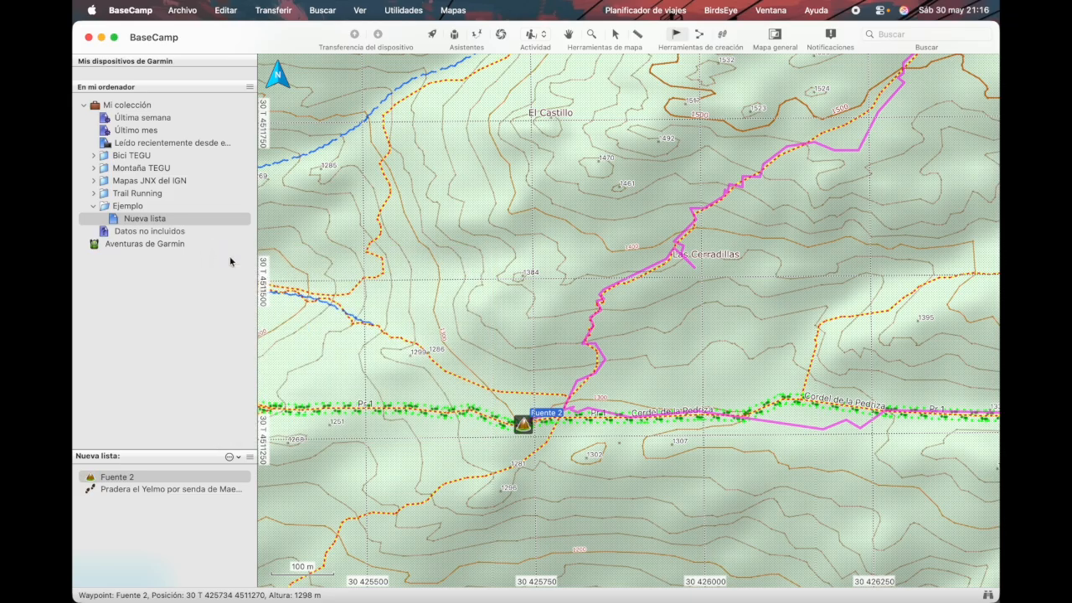
Compare the Fuente 2 waypoint with the Pradera el Yelmo track by selecting each in the list
{"action": "left_click", "coordinate": [190, 493]}
{"action": "left_click", "coordinate": [117, 478]}
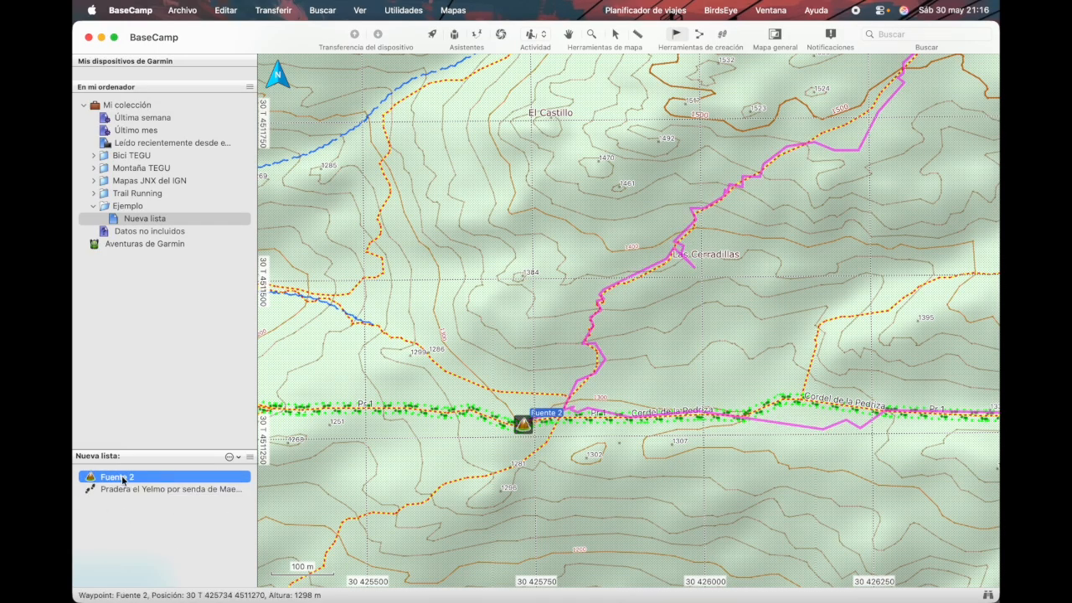
{"action": "left_click", "coordinate": [131, 489]}
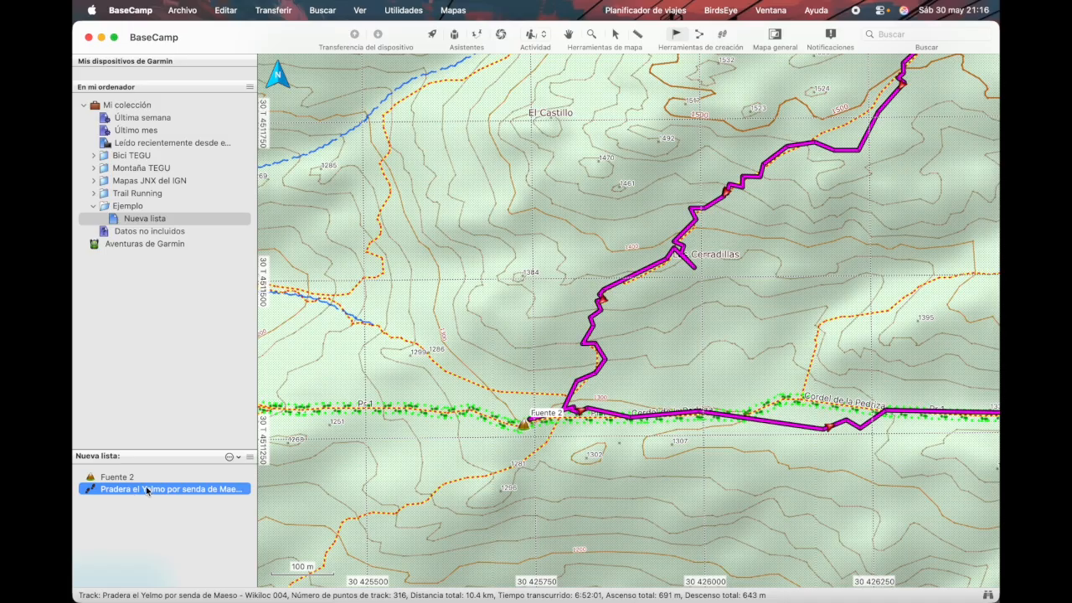
{"action": "left_click", "coordinate": [116, 478]}
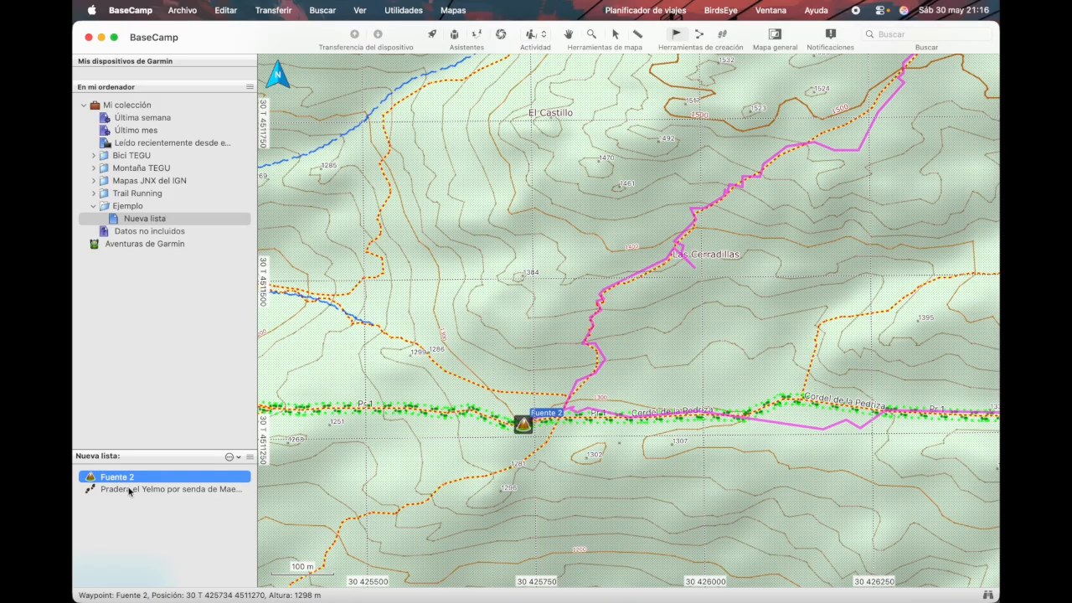
Select the Fuente 2 waypoint and the Pradera el Yelmo track together, then individually, leaving only the track selected
{"action": "left_click", "coordinate": [130, 489], "text": "shift"}
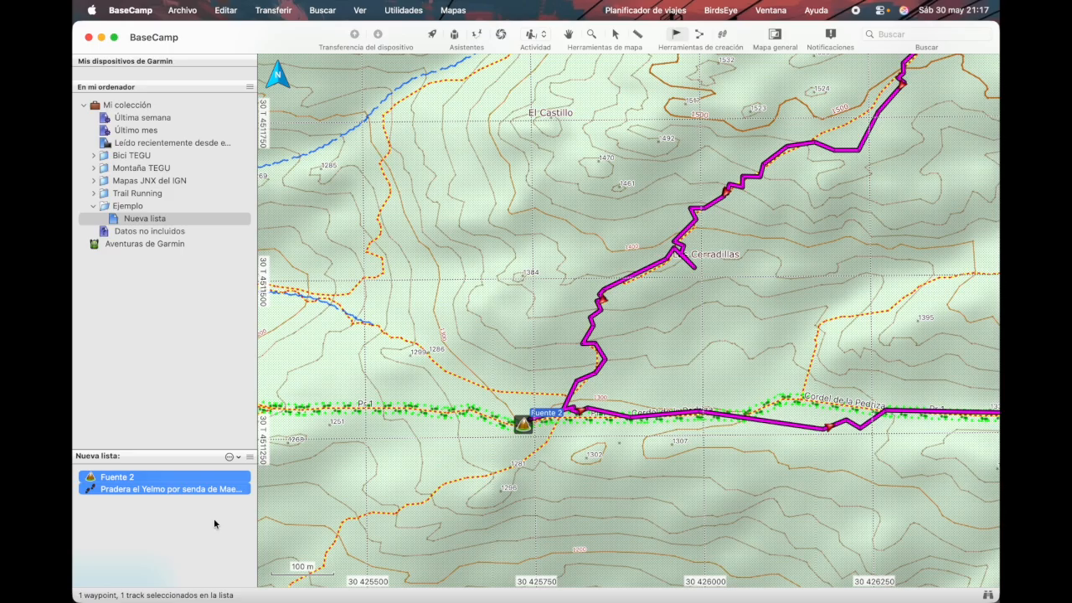
{"action": "left_click", "coordinate": [190, 493]}
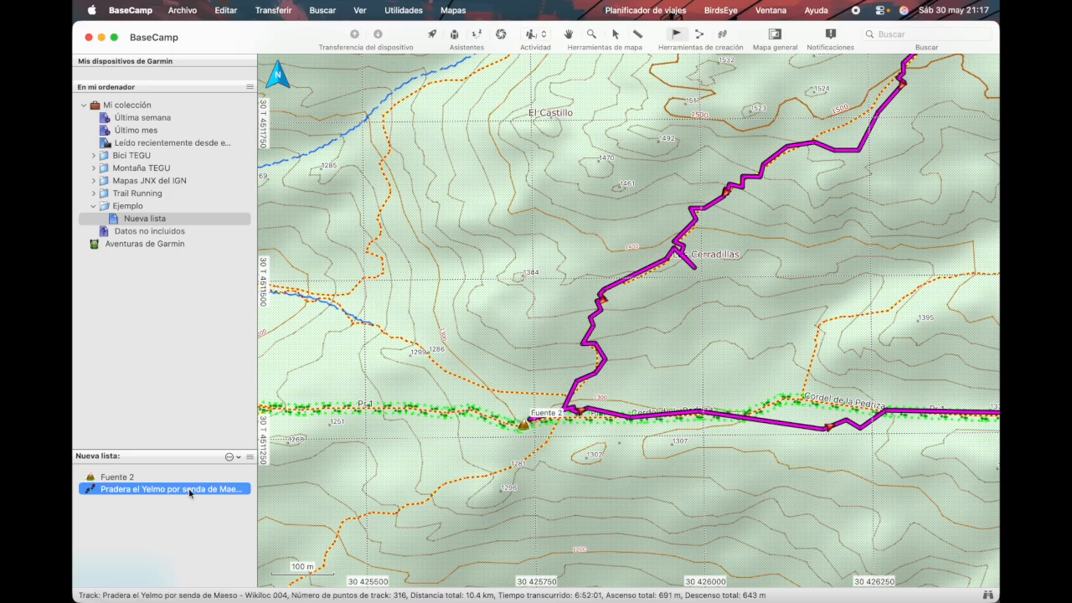
{"action": "left_click", "coordinate": [117, 477]}
{"action": "left_click", "coordinate": [146, 490]}
{"action": "key", "text": "Up"}
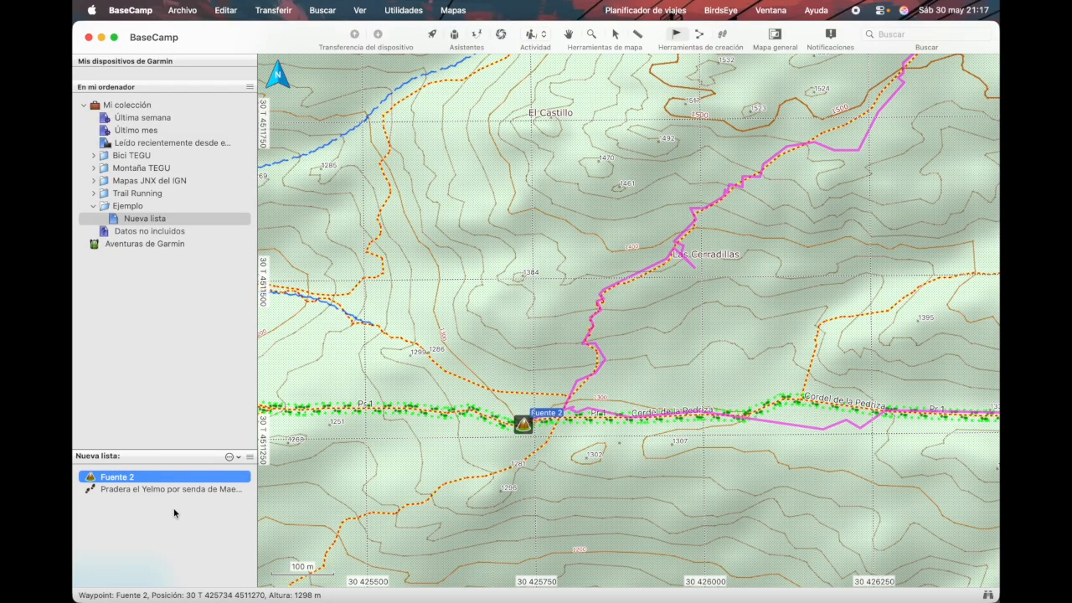
{"action": "left_click", "coordinate": [217, 494]}
{"action": "mouse_move", "coordinate": [739, 304]}
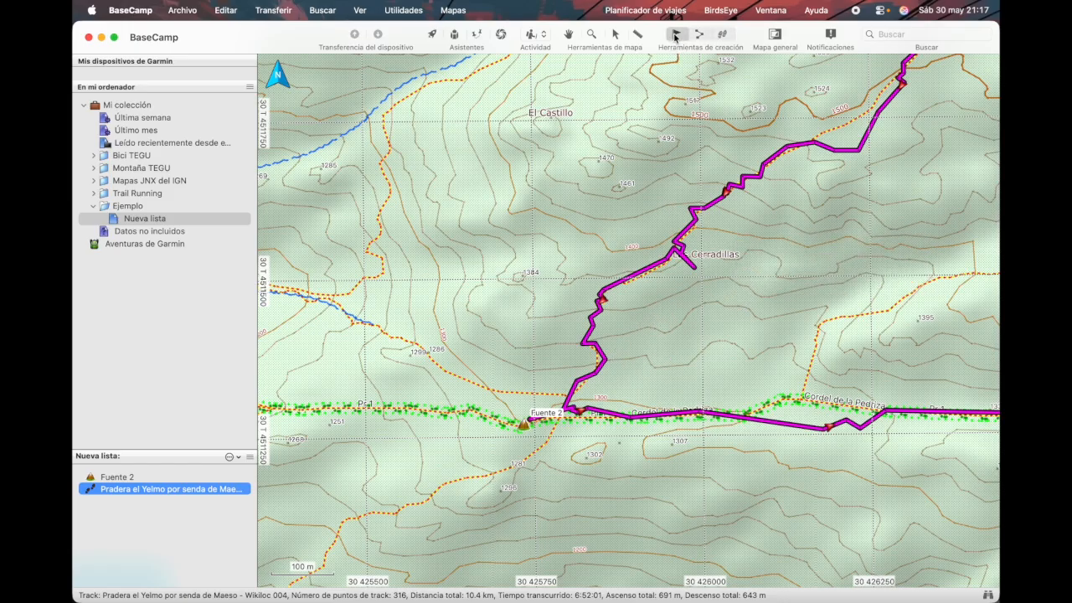
Examine the tangled stretch of the track beside Cueva Del Ave María up close
{"action": "left_click", "coordinate": [615, 34]}
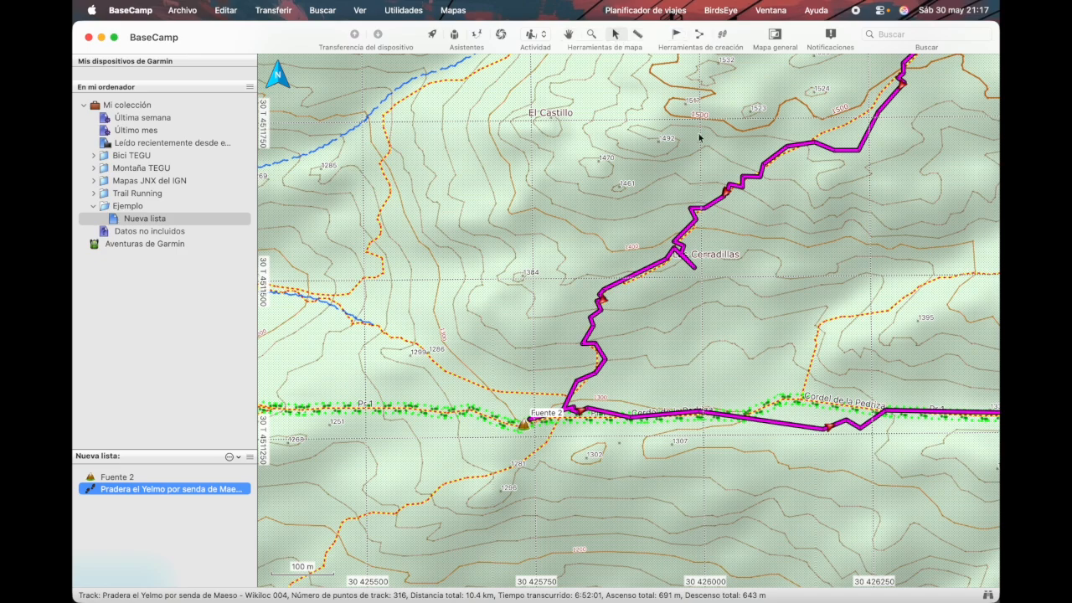
{"action": "left_click", "coordinate": [568, 34]}
{"action": "left_click_drag", "start_coordinate": [744, 102], "coordinate": [538, 116]}
{"action": "left_click_drag", "start_coordinate": [808, 287], "coordinate": [536, 191]}
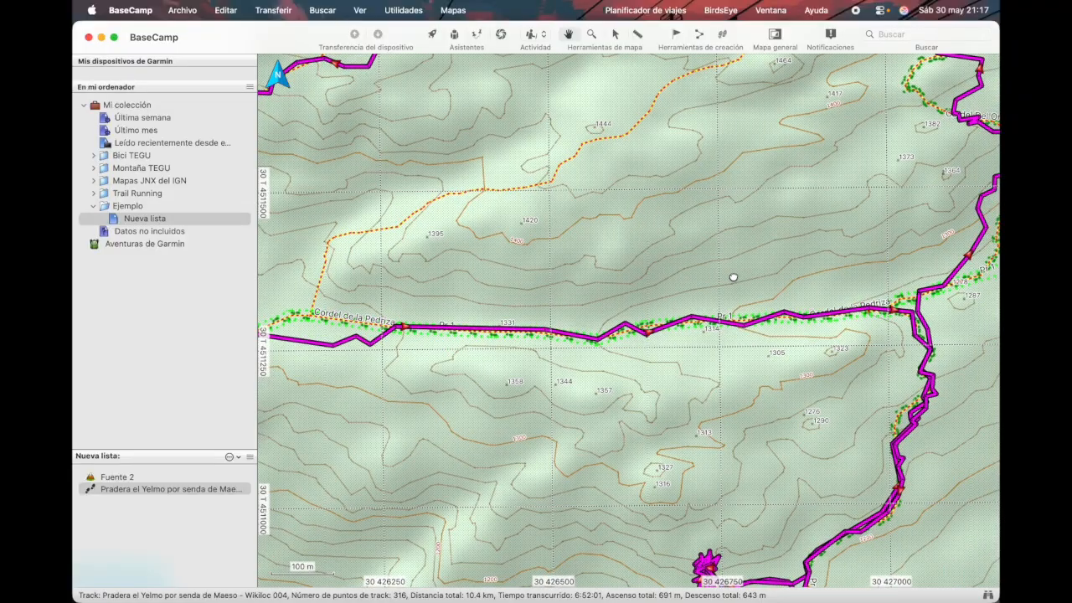
{"action": "left_click_drag", "start_coordinate": [733, 276], "coordinate": [701, 179]}
{"action": "left_click_drag", "start_coordinate": [669, 431], "coordinate": [615, 281]}
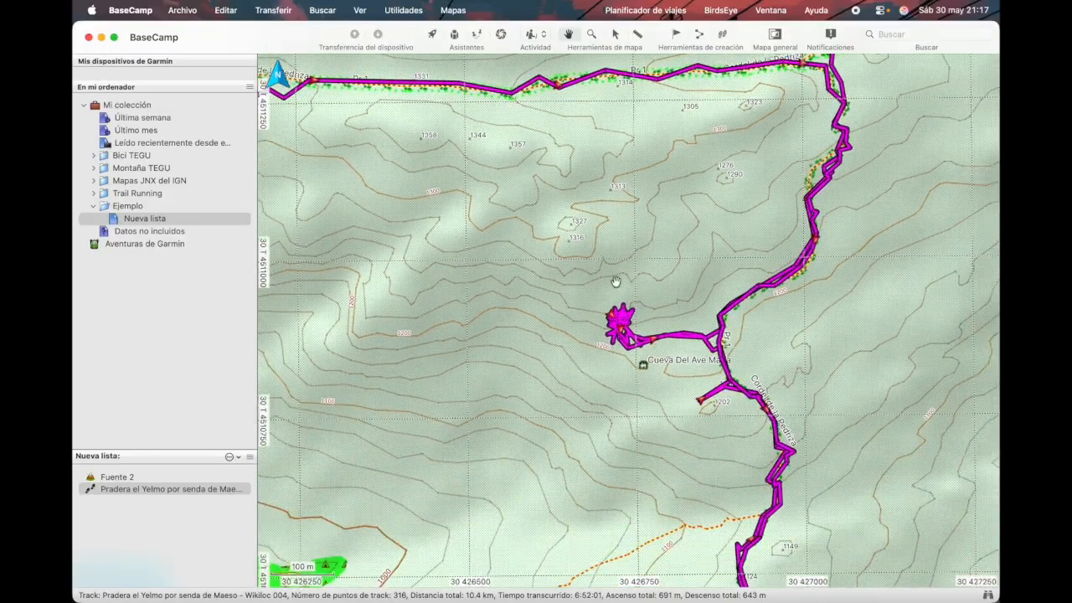
{"action": "scroll", "coordinate": [618, 333], "scroll_direction": "up", "scroll_amount": 4}
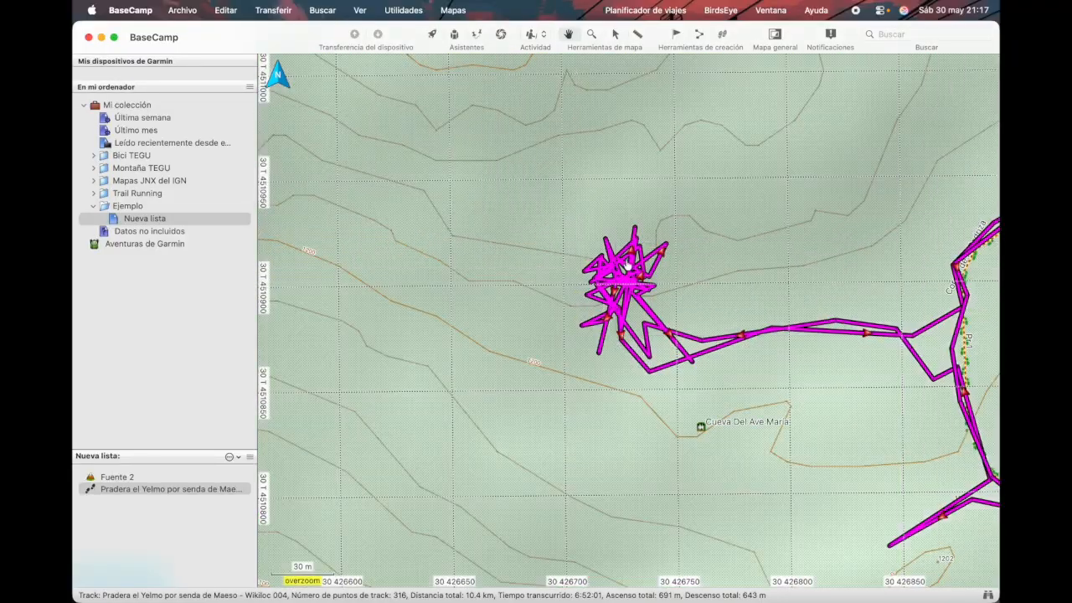
{"action": "left_click_drag", "start_coordinate": [713, 201], "coordinate": [576, 157]}
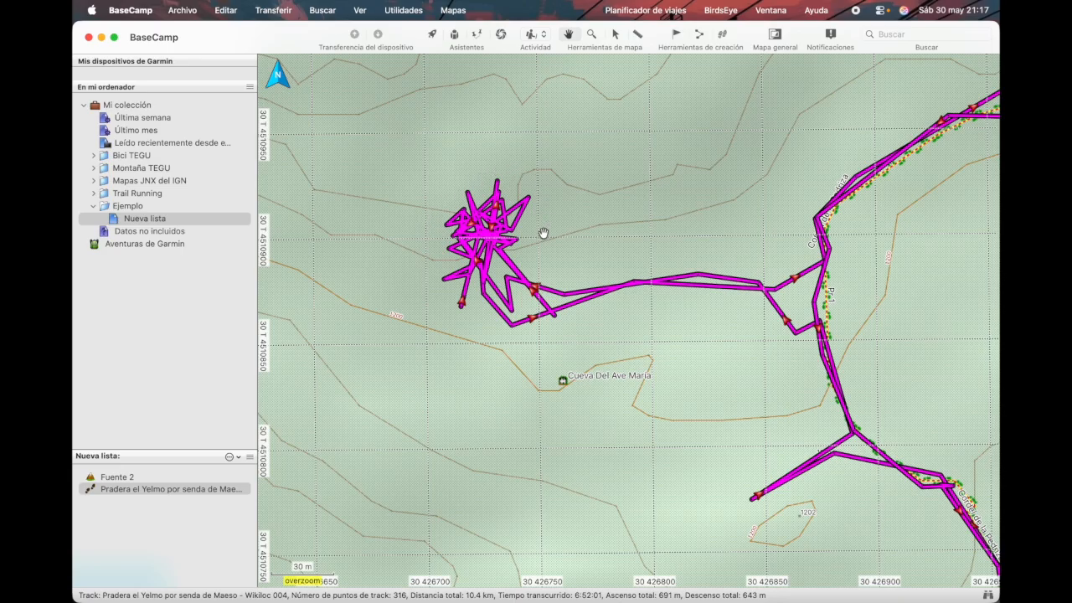
{"action": "mouse_move", "coordinate": [506, 270]}
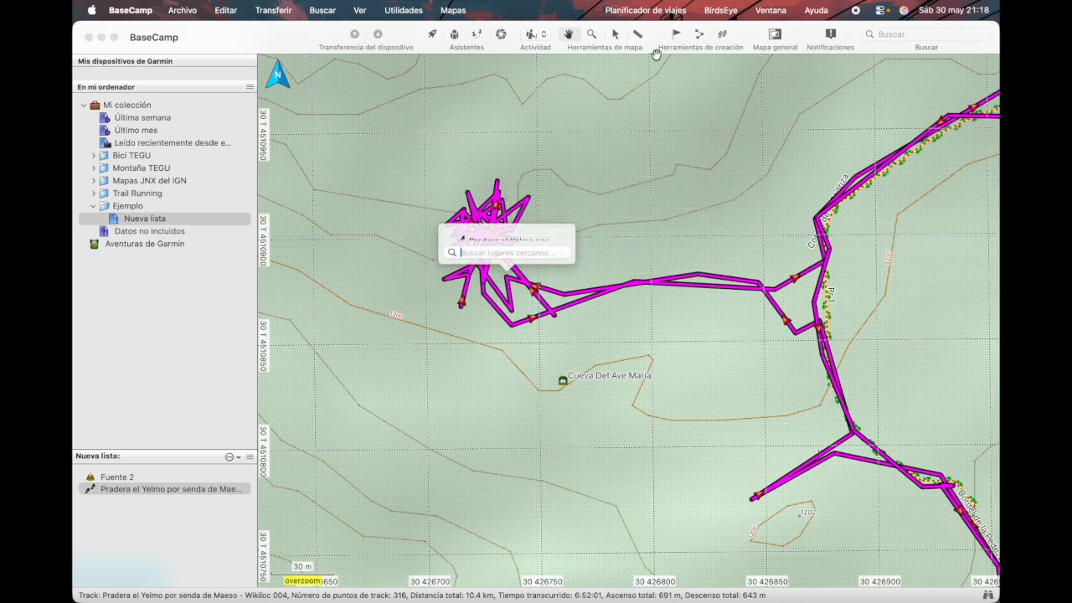
Look up the track point just before the tangle in the track's point list and close the list
{"action": "left_click", "coordinate": [617, 38]}
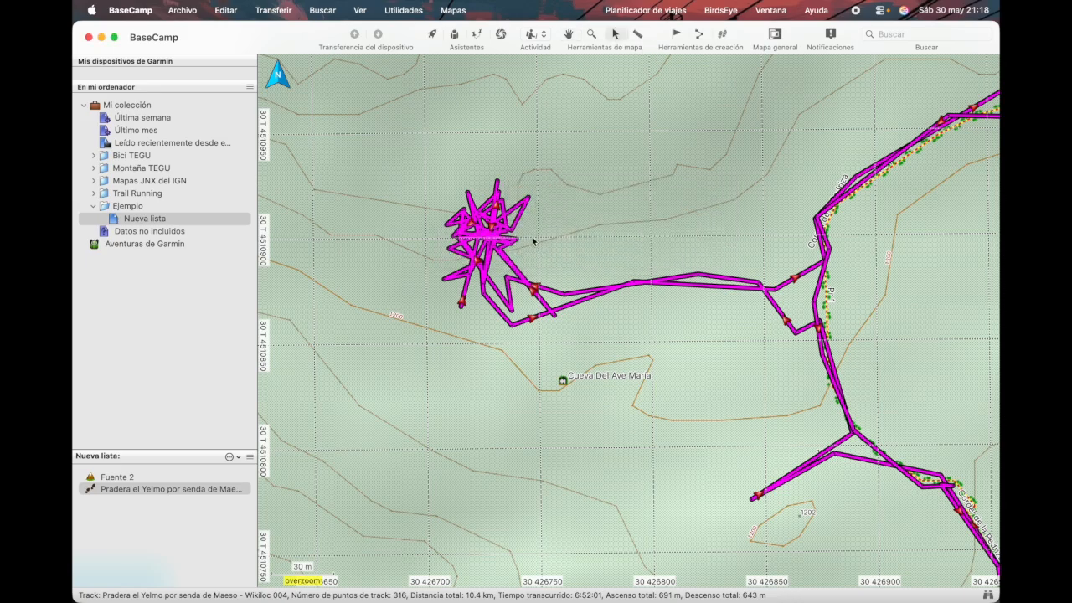
{"action": "right_click", "coordinate": [508, 281]}
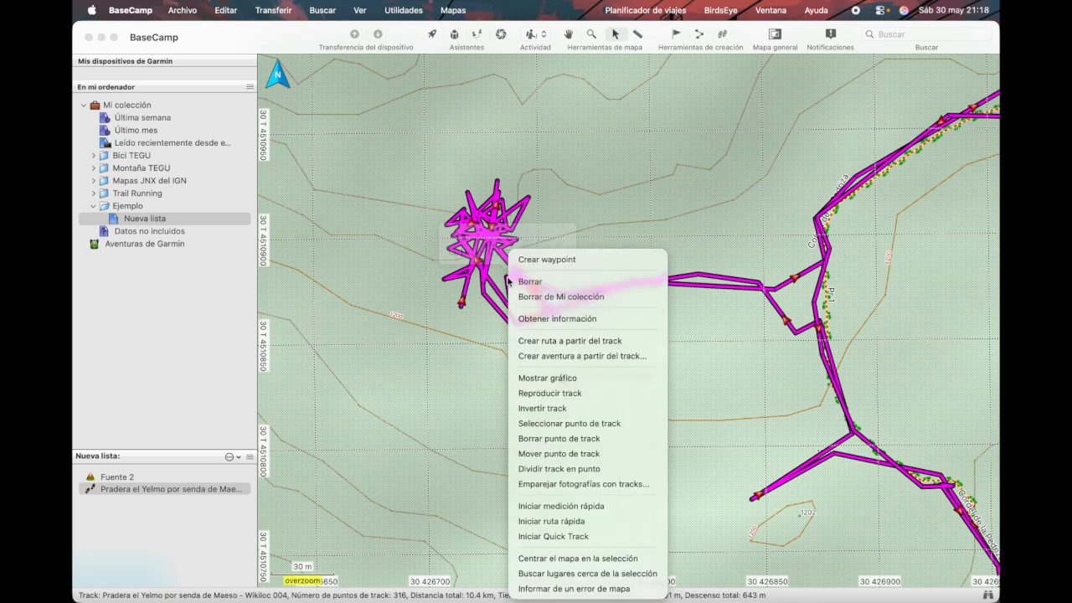
{"action": "left_click", "coordinate": [573, 424]}
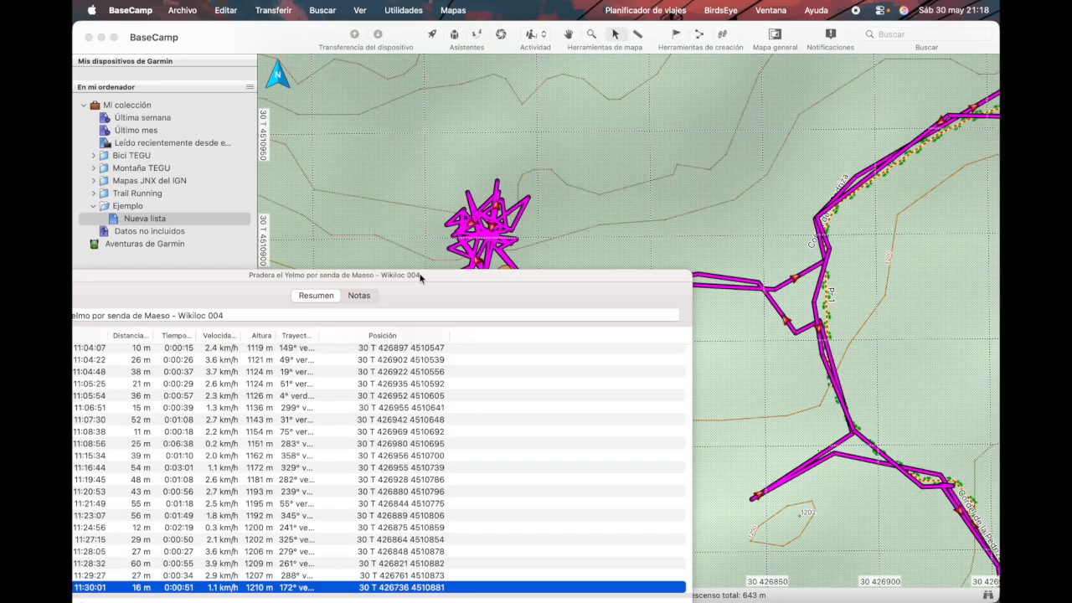
{"action": "scroll", "coordinate": [311, 238], "scroll_direction": "down", "scroll_amount": 3}
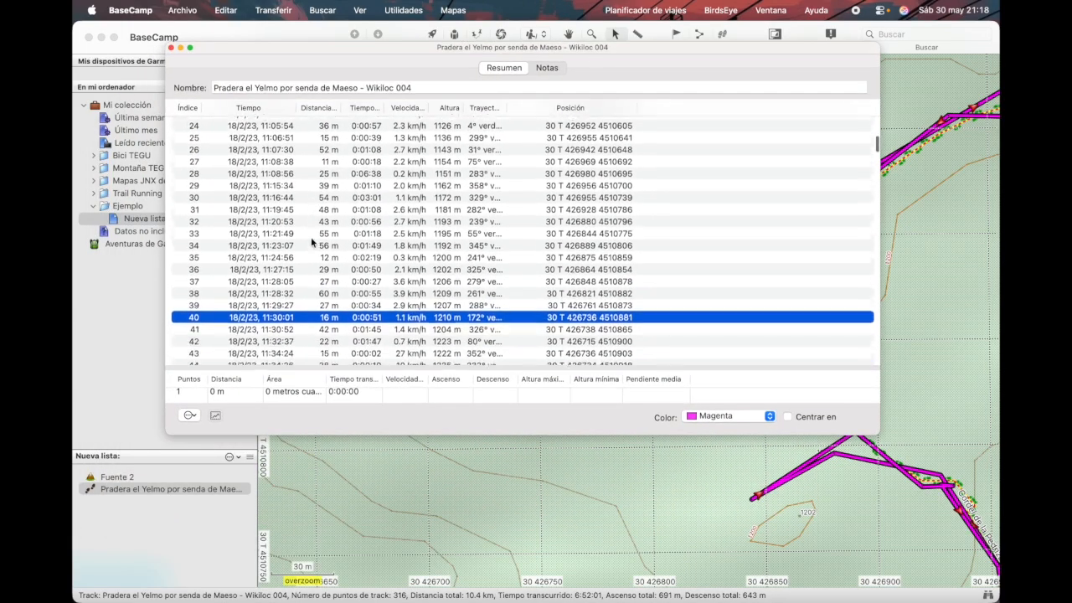
{"action": "left_click", "coordinate": [171, 48]}
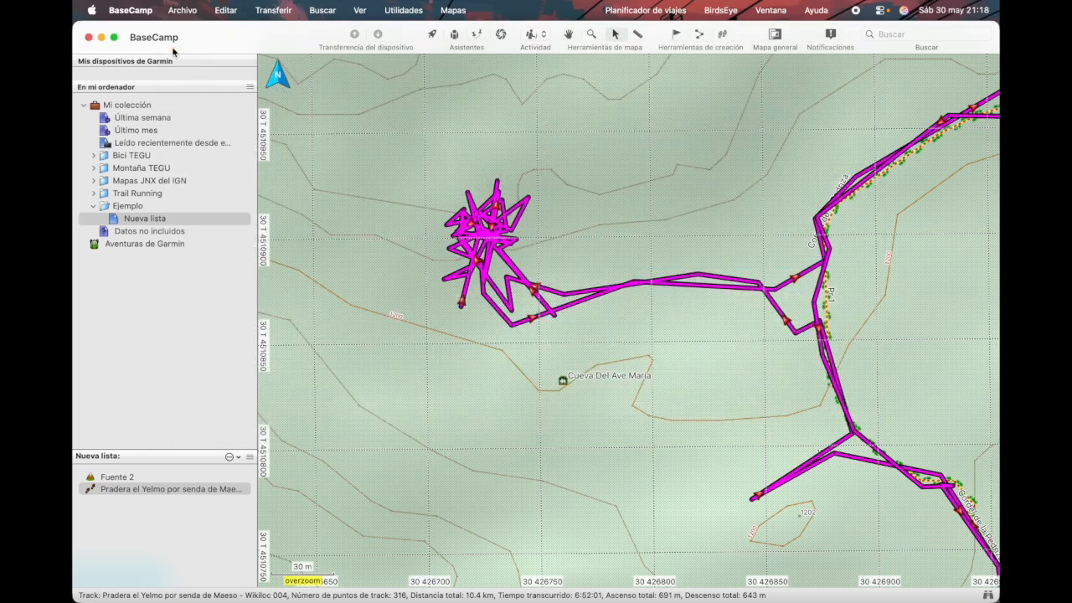
Delete track points 41 to 79, which form the tangle near Cueva Del Ave María, and close the track details
{"action": "right_click", "coordinate": [483, 297]}
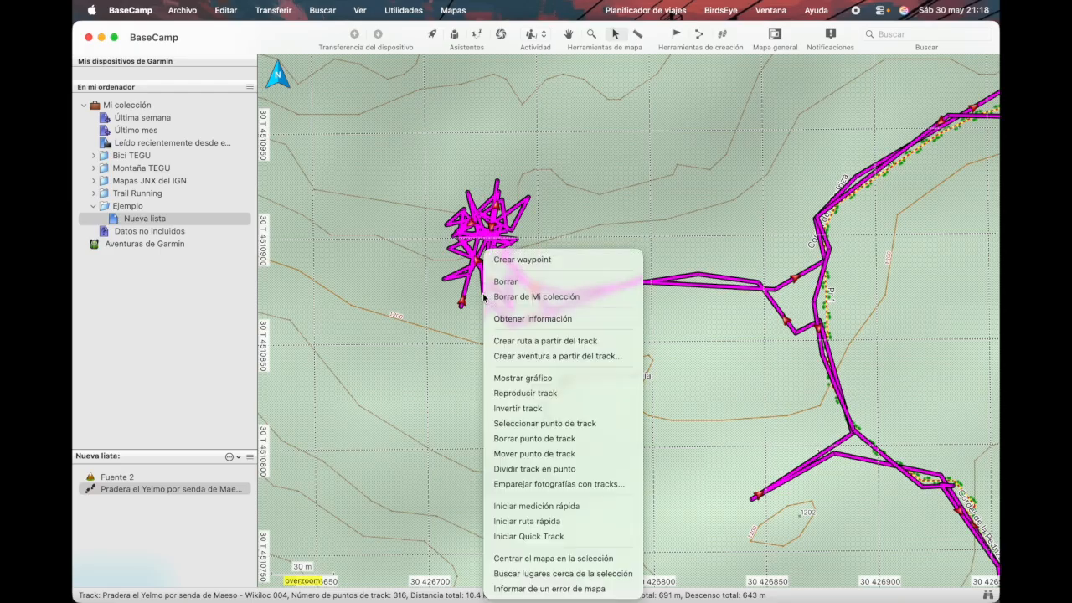
{"action": "left_click", "coordinate": [543, 424]}
{"action": "left_click_drag", "start_coordinate": [310, 463], "coordinate": [642, 86]}
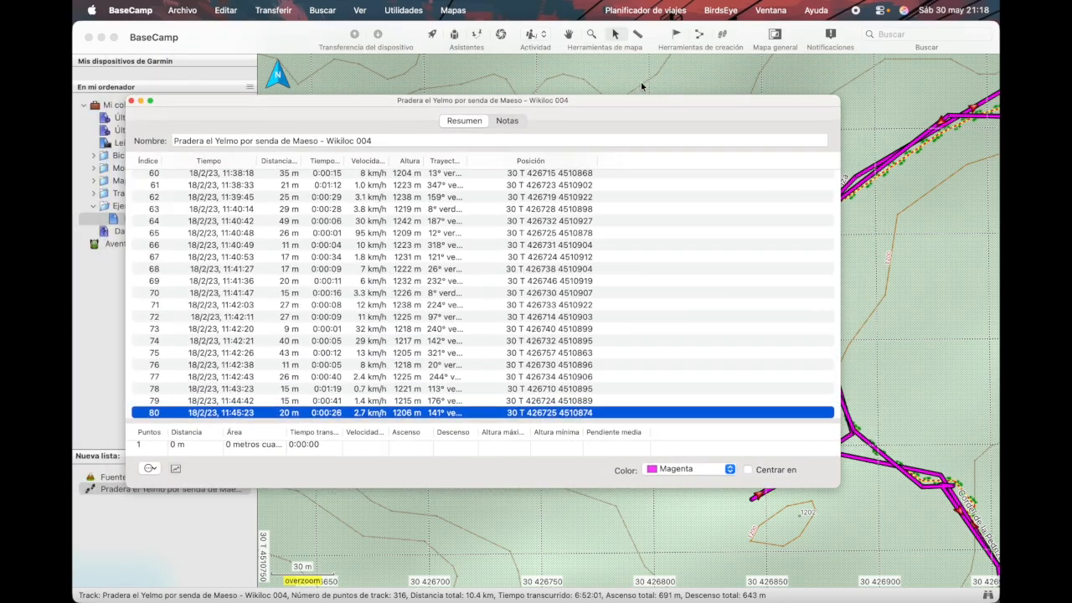
{"action": "left_click_drag", "start_coordinate": [202, 406], "coordinate": [224, 236]}
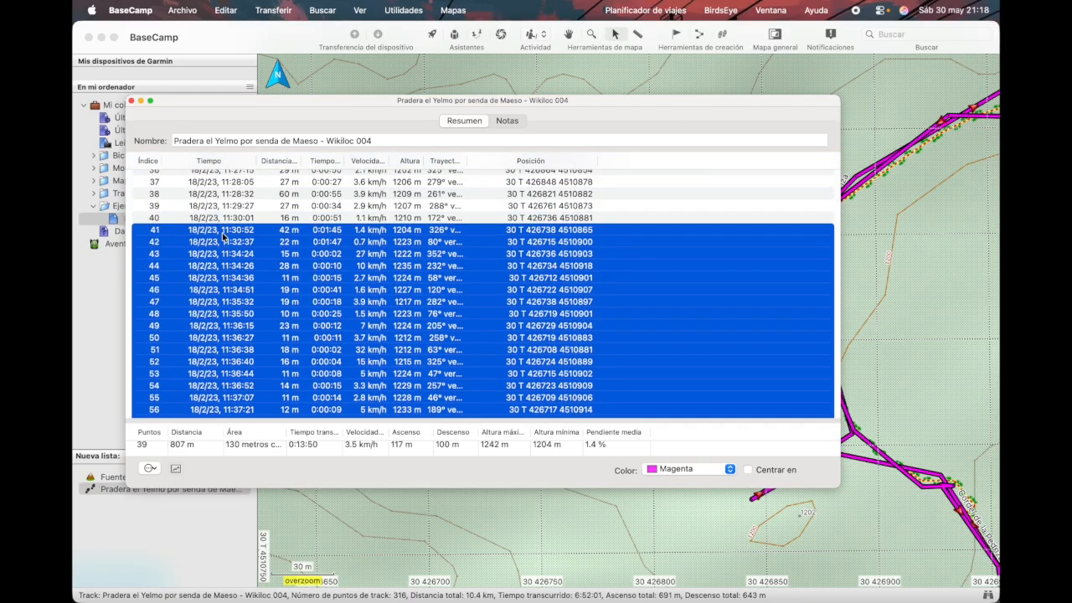
{"action": "key", "text": "Delete"}
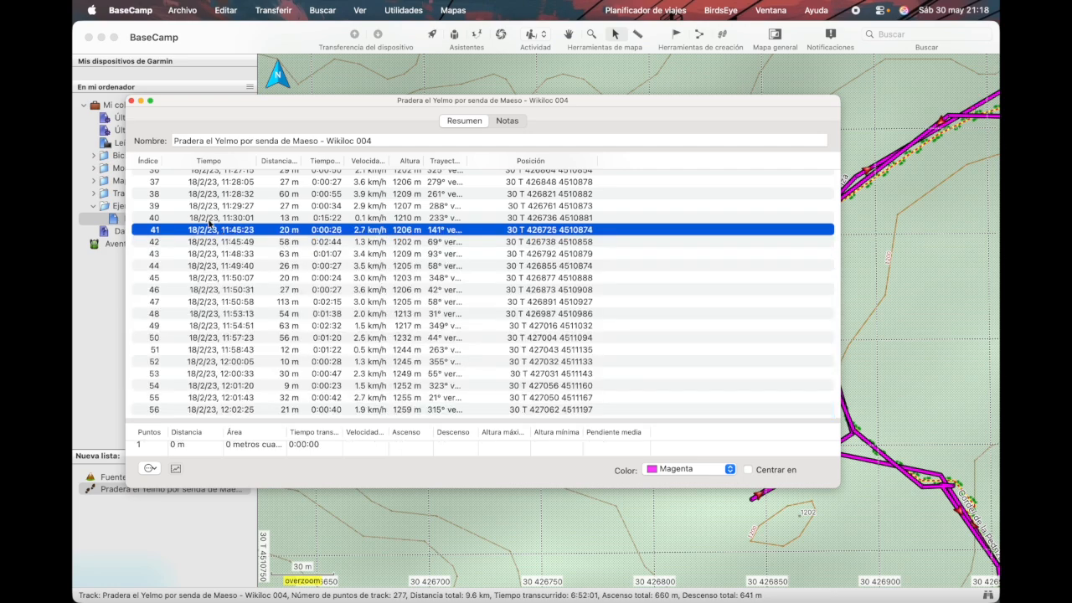
{"action": "left_click", "coordinate": [132, 102]}
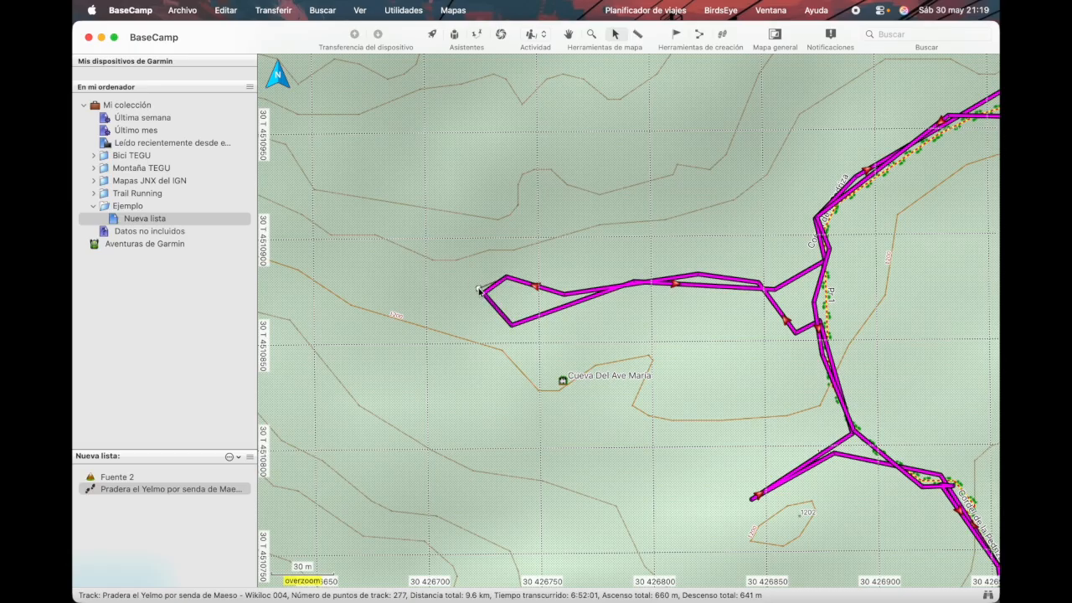
Reshape the spur near Cueva Del Ave María by moving its tip northwest and three neighbouring track points north
{"action": "left_click_drag", "start_coordinate": [484, 295], "coordinate": [448, 242]}
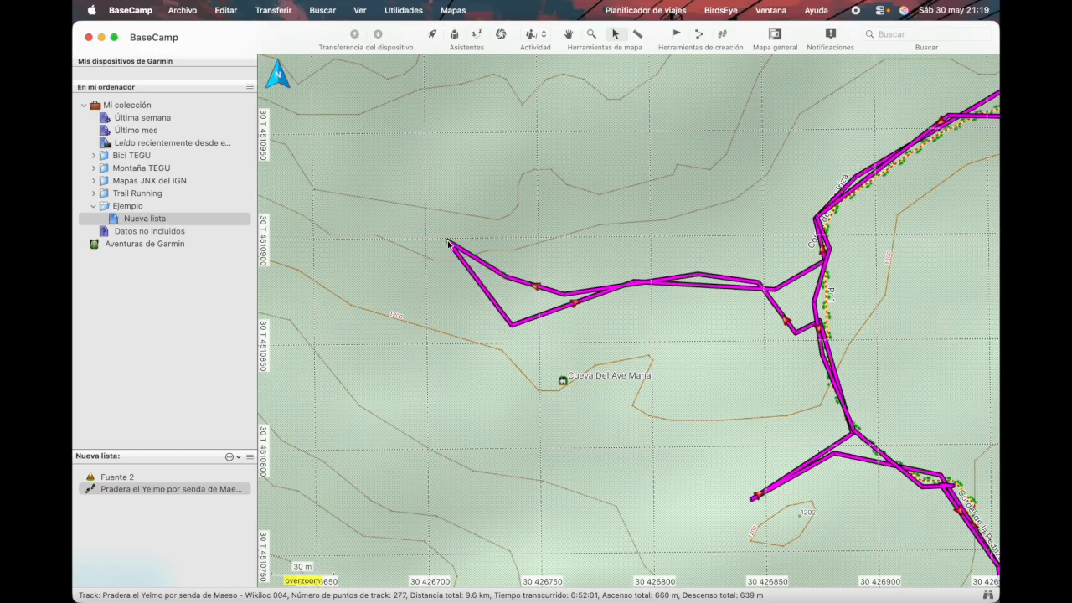
{"action": "left_click_drag", "start_coordinate": [508, 280], "coordinate": [509, 245]}
{"action": "left_click_drag", "start_coordinate": [566, 295], "coordinate": [563, 267]}
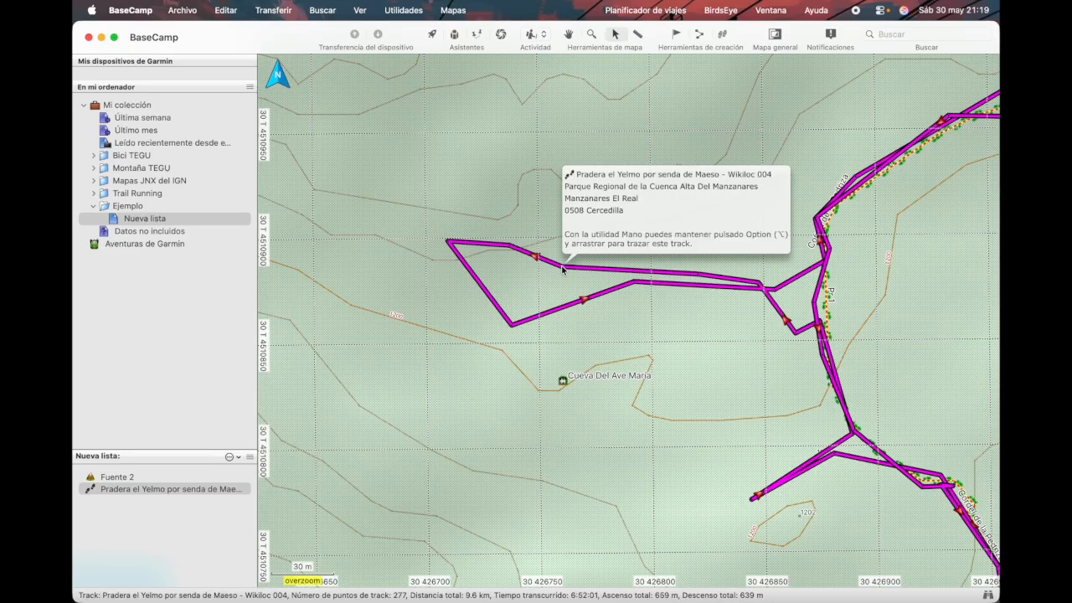
{"action": "left_click_drag", "start_coordinate": [513, 327], "coordinate": [516, 290]}
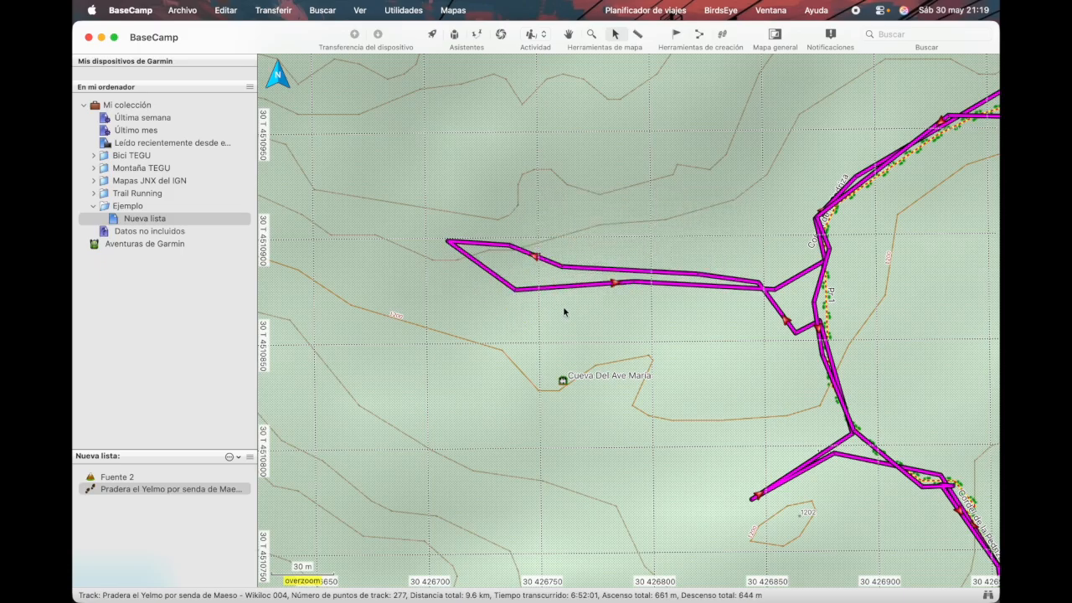
Pick up the spur's lower bend point with the move track point command and drop it back in its place
{"action": "right_click", "coordinate": [516, 290]}
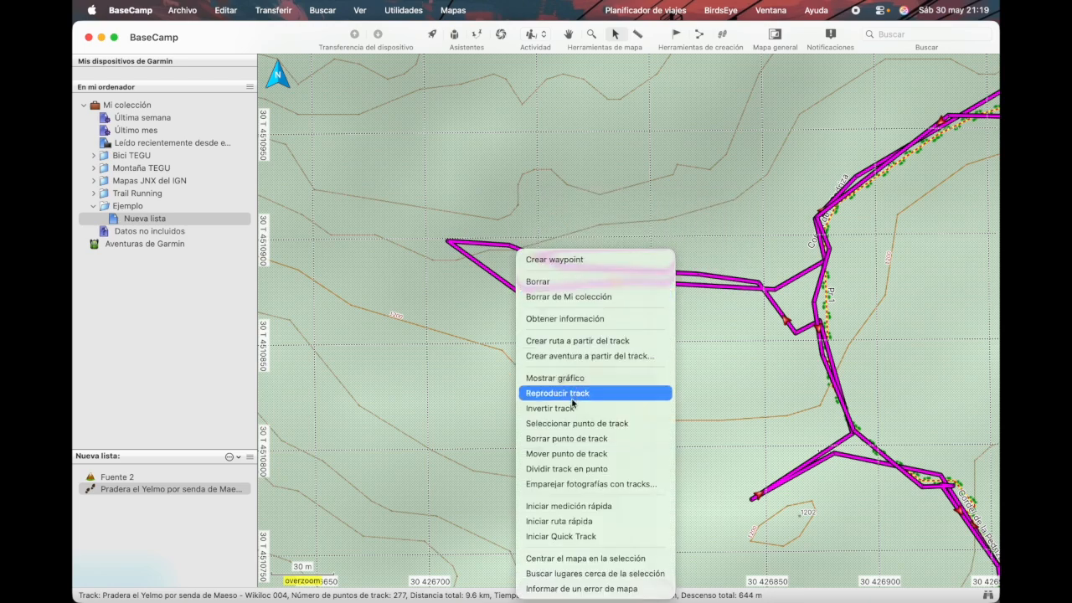
{"action": "left_click", "coordinate": [566, 453]}
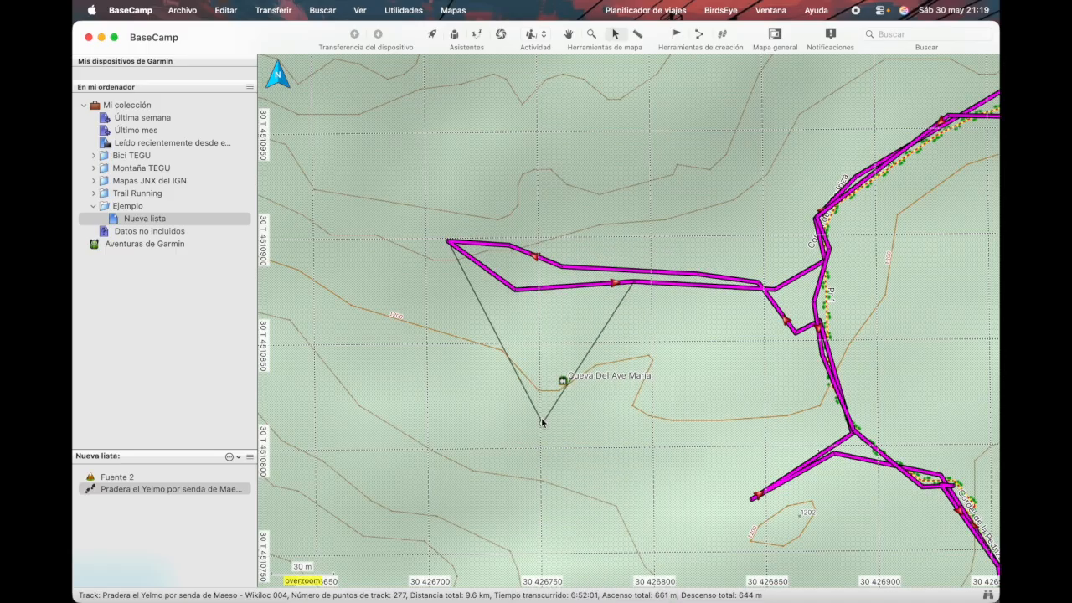
{"action": "left_click", "coordinate": [517, 291]}
{"action": "mouse_move", "coordinate": [517, 291]}
{"action": "left_mouse_down"}
{"action": "mouse_move", "coordinate": [504, 335]}
{"action": "mouse_move", "coordinate": [517, 292]}
{"action": "left_mouse_up"}
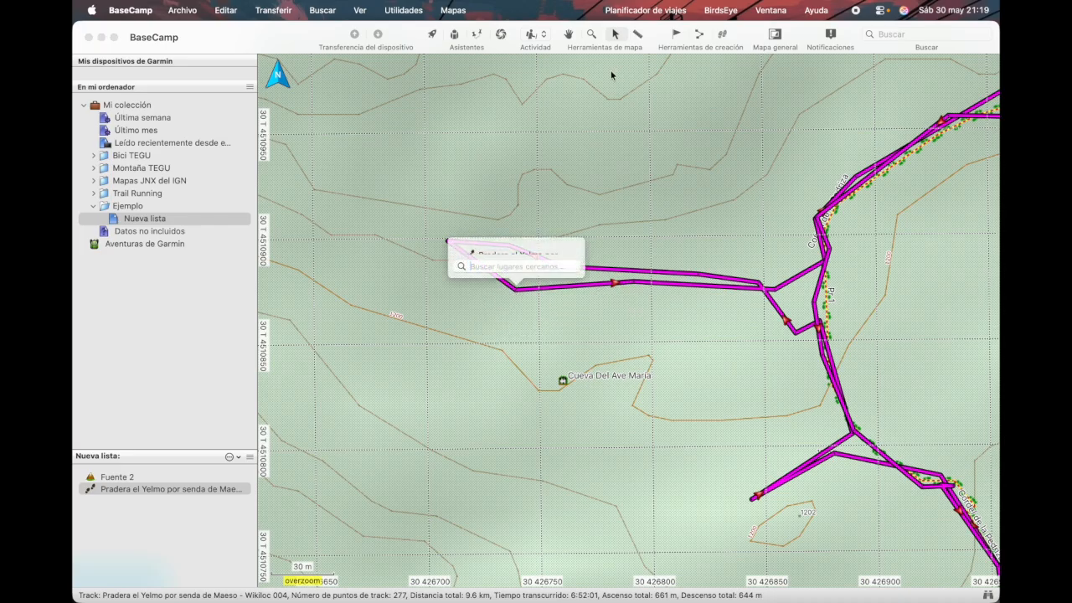
Move one leg's track points onto the PR-1 path north of Cueva Del Ave María and insert an extra point on the other leg
{"action": "scroll", "coordinate": [614, 211], "scroll_direction": "down", "scroll_amount": 2}
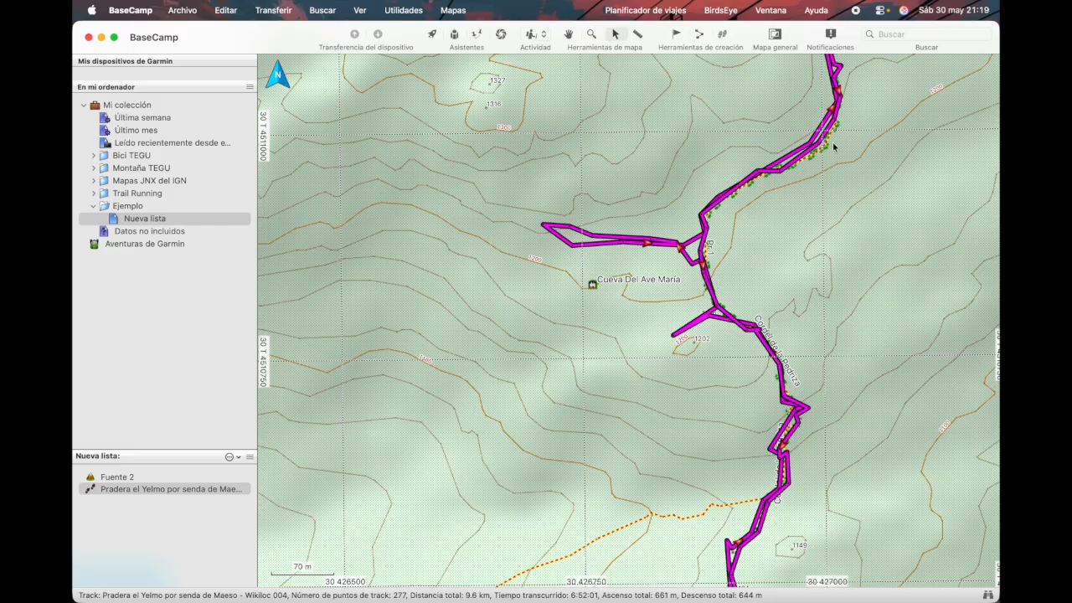
{"action": "scroll", "coordinate": [833, 147], "scroll_direction": "up", "scroll_amount": 1}
{"action": "left_click", "coordinate": [568, 34]}
{"action": "left_click_drag", "start_coordinate": [829, 127], "coordinate": [657, 282]}
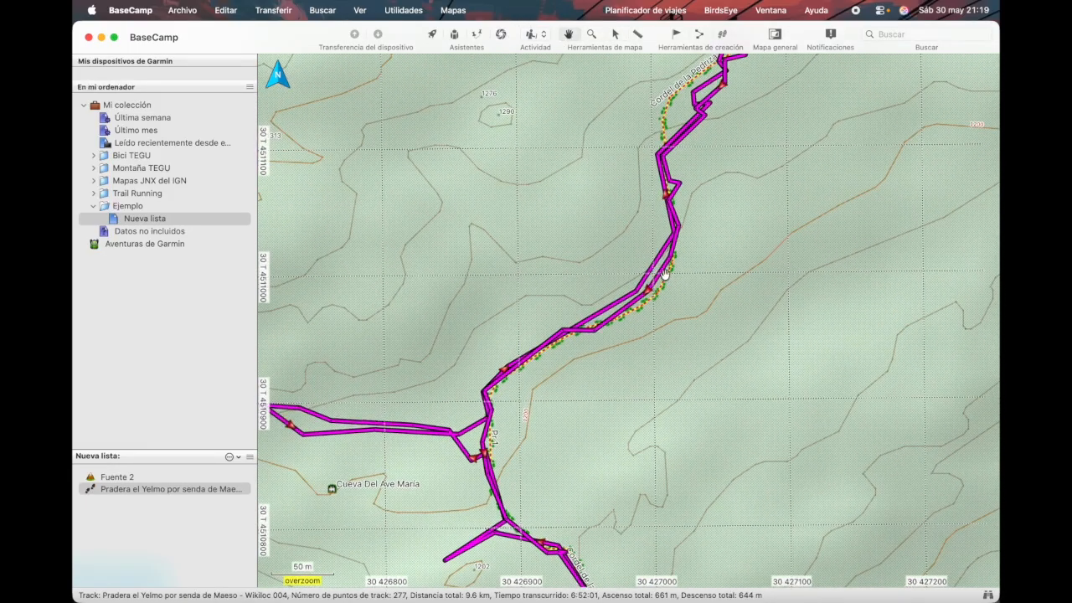
{"action": "right_click", "coordinate": [665, 271]}
{"action": "left_click", "coordinate": [715, 249]}
{"action": "left_click_drag", "start_coordinate": [708, 143], "coordinate": [668, 386]}
{"action": "scroll", "coordinate": [630, 358], "scroll_direction": "up", "scroll_amount": 5}
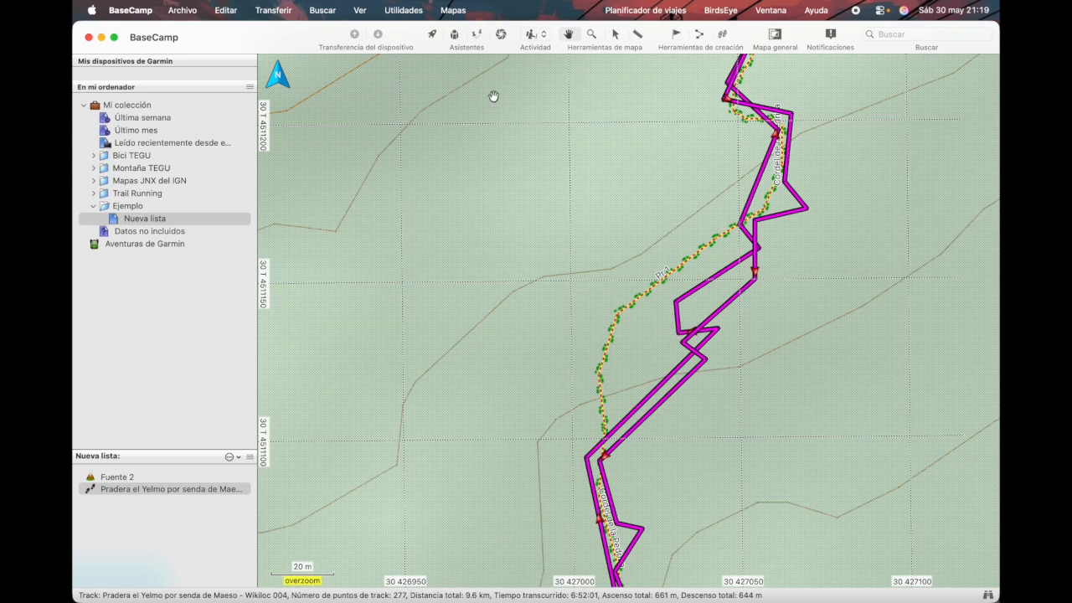
{"action": "left_click", "coordinate": [616, 35]}
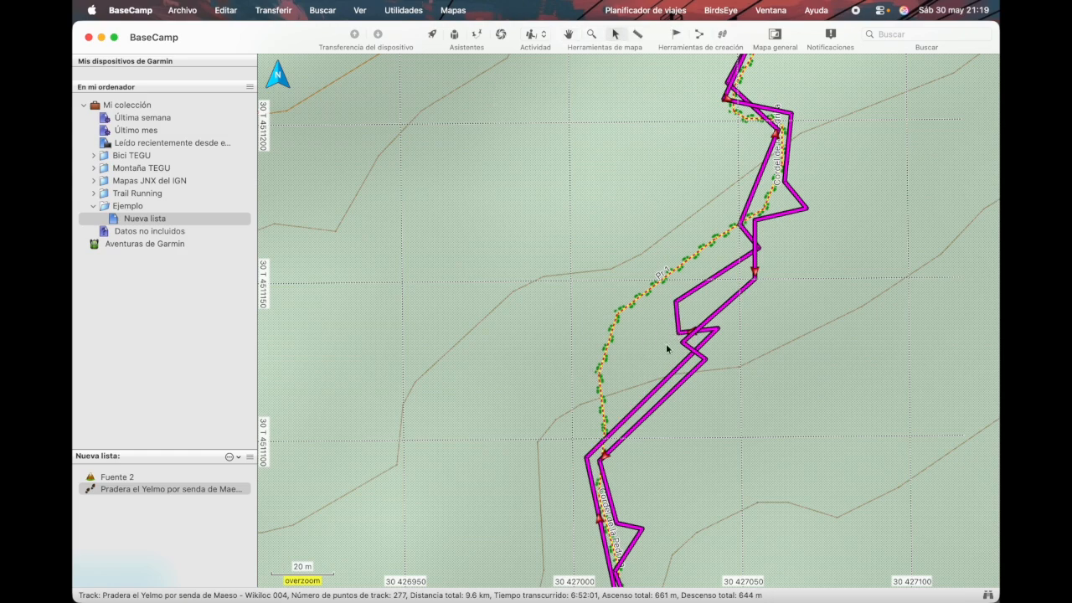
{"action": "left_click_drag", "start_coordinate": [719, 333], "coordinate": [612, 333]}
{"action": "left_click_drag", "start_coordinate": [586, 459], "coordinate": [598, 437]}
{"action": "left_click_drag", "start_coordinate": [679, 336], "coordinate": [671, 271]}
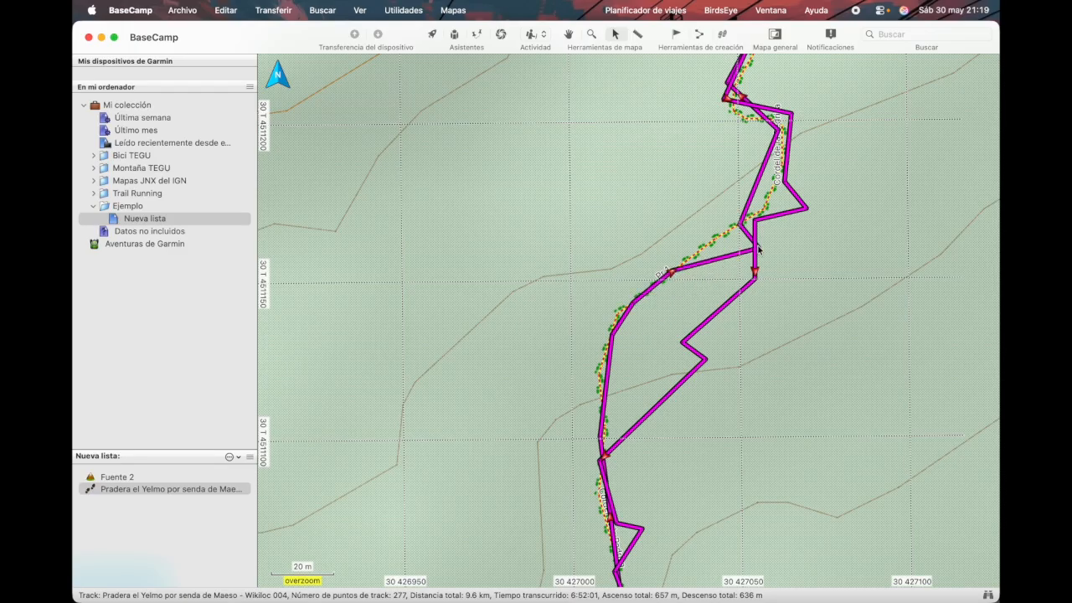
{"action": "left_click_drag", "start_coordinate": [760, 250], "coordinate": [718, 242]}
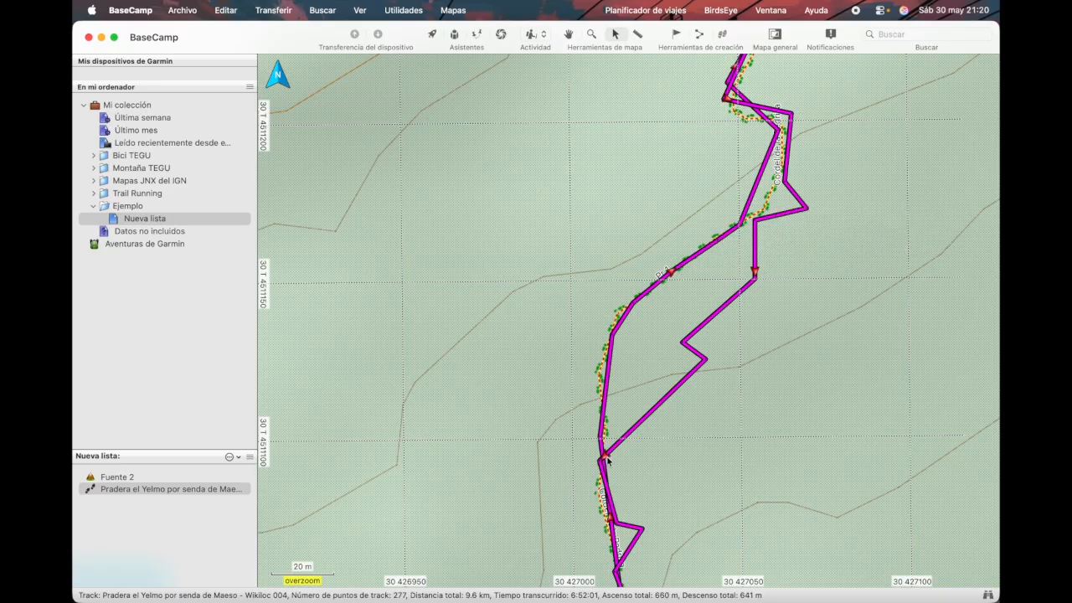
{"action": "mouse_move", "coordinate": [659, 407]}
{"action": "left_mouse_down"}
{"action": "mouse_move", "coordinate": [684, 429]}
{"action": "mouse_move", "coordinate": [654, 401]}
{"action": "mouse_move", "coordinate": [658, 408]}
{"action": "left_mouse_up"}
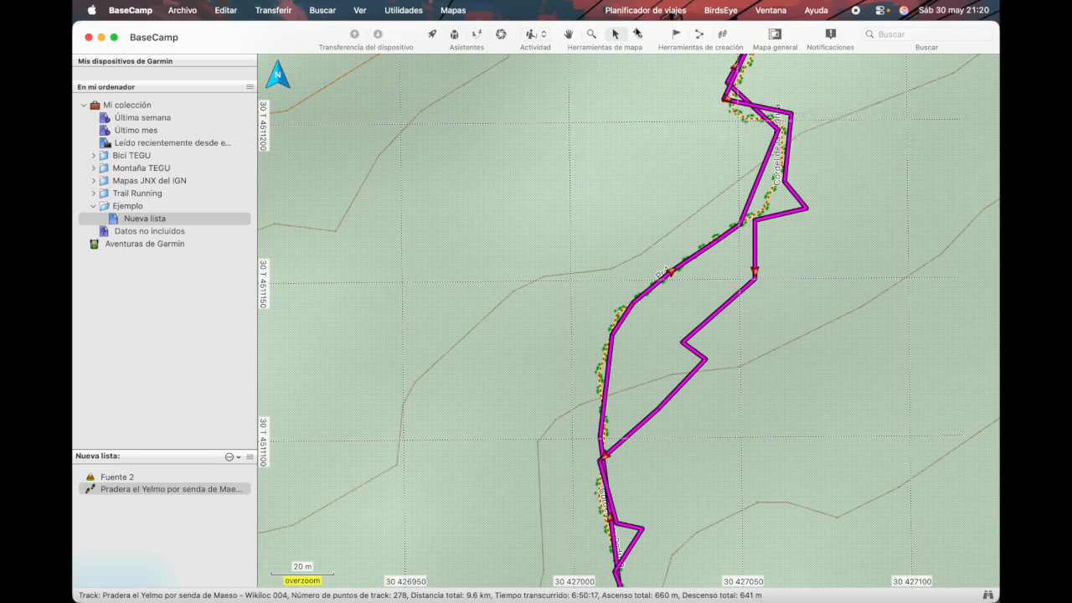
Insert a track point on the eastern leg near Cordel de la Pedriza and move the two bends north of it toward the PR-1 path
{"action": "left_click", "coordinate": [569, 36]}
{"action": "left_click_drag", "start_coordinate": [866, 139], "coordinate": [658, 469]}
{"action": "left_click_drag", "start_coordinate": [662, 165], "coordinate": [679, 294]}
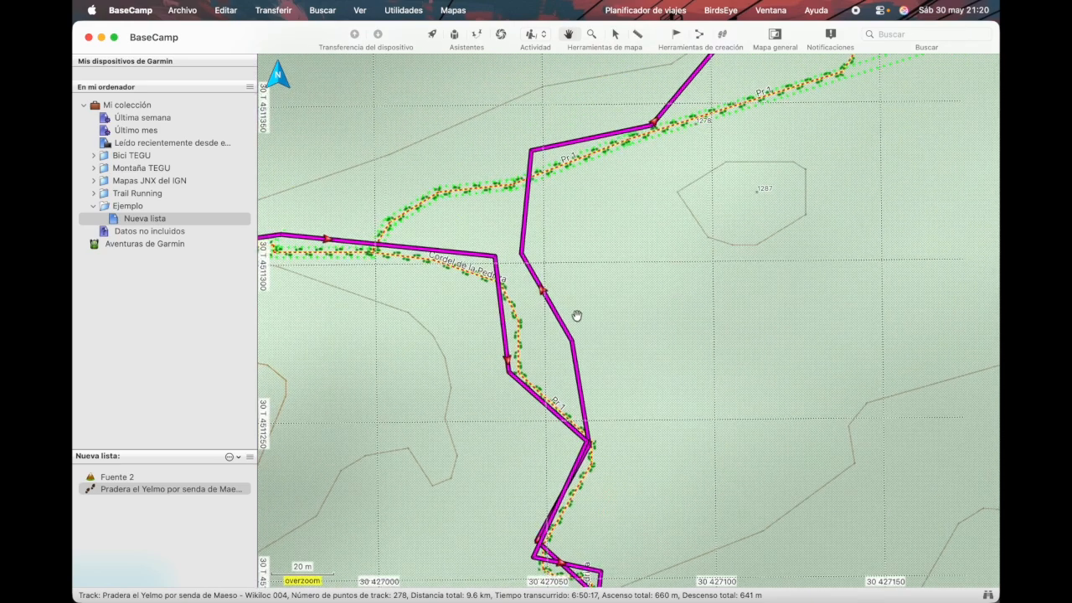
{"action": "mouse_move", "coordinate": [550, 305]}
{"action": "right_click", "coordinate": [557, 317]}
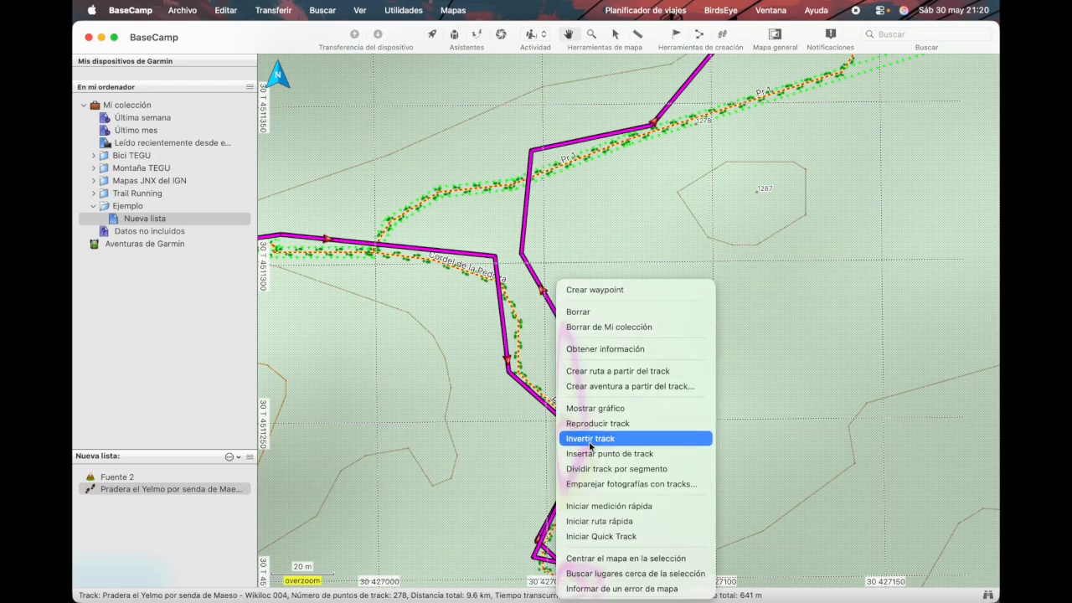
{"action": "left_click", "coordinate": [615, 36]}
{"action": "left_click", "coordinate": [615, 36]}
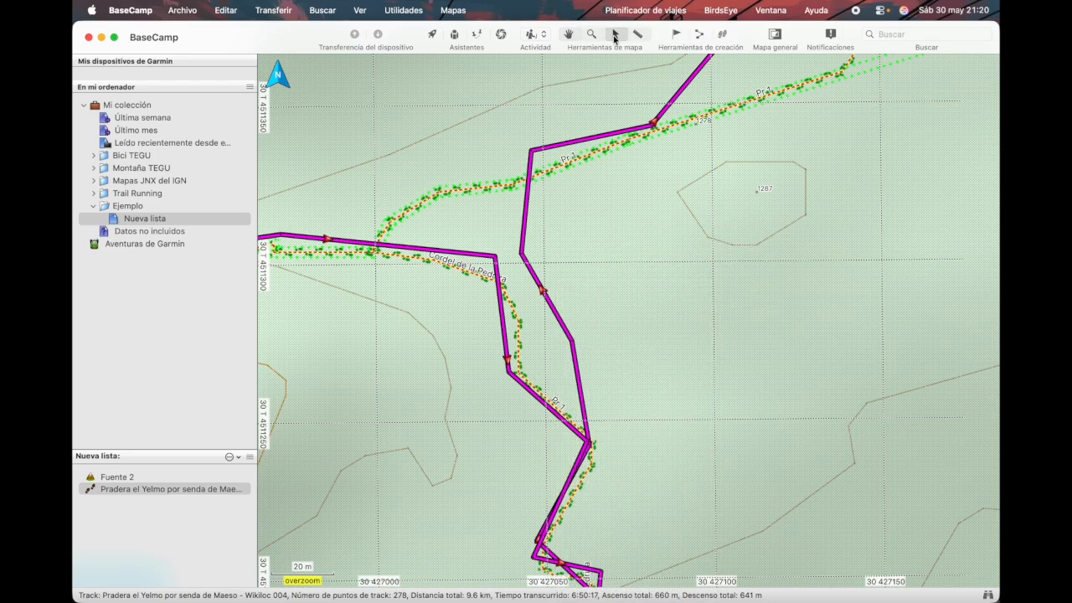
{"action": "right_click", "coordinate": [550, 305]}
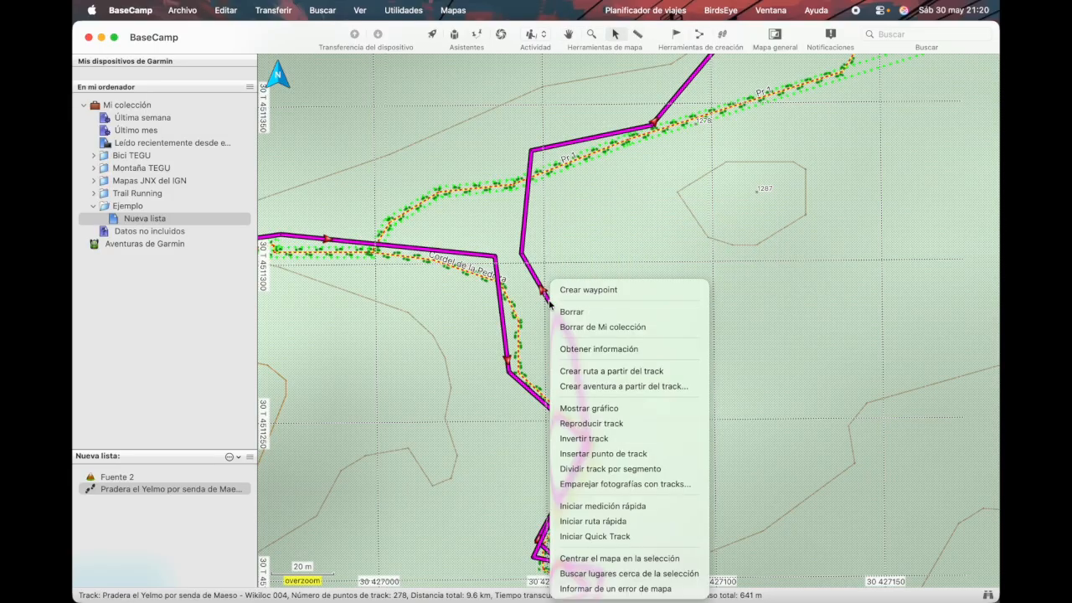
{"action": "left_click", "coordinate": [618, 454]}
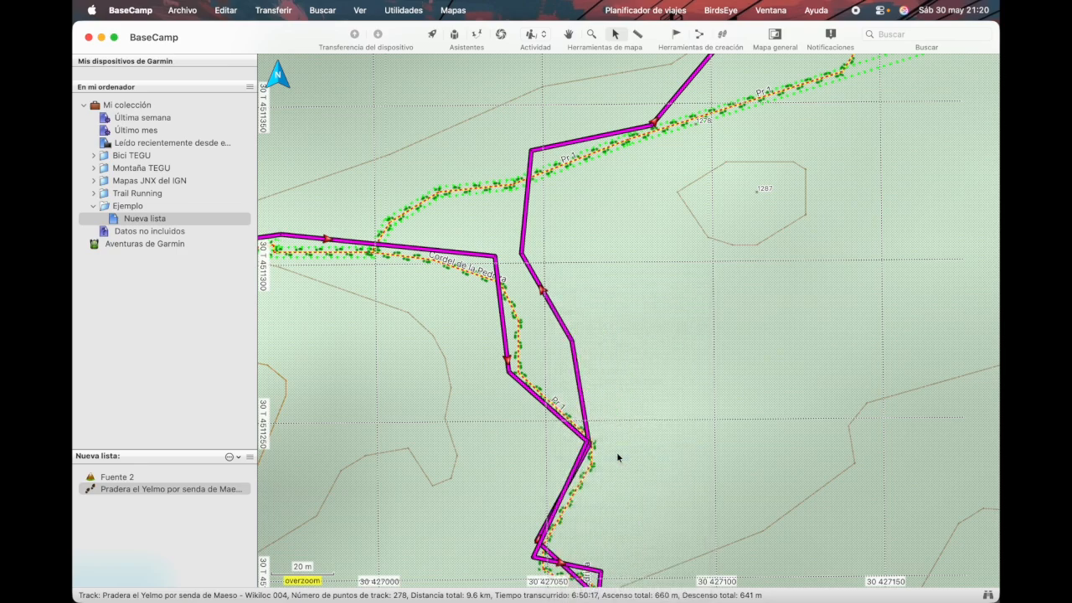
{"action": "left_click", "coordinate": [595, 272]}
{"action": "left_click_drag", "start_coordinate": [595, 272], "coordinate": [538, 295]}
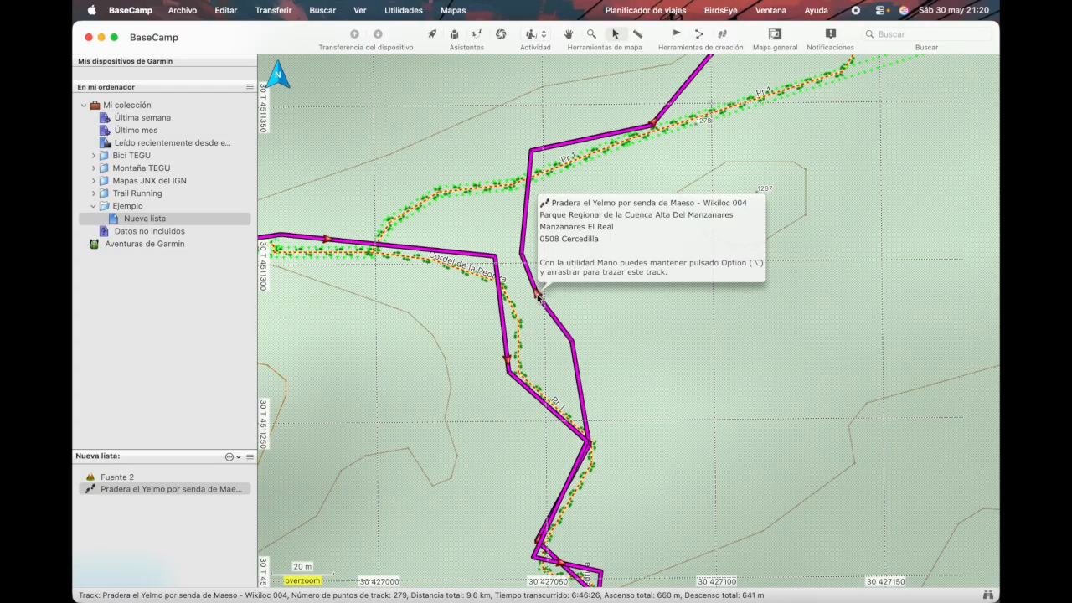
{"action": "left_click_drag", "start_coordinate": [524, 257], "coordinate": [463, 194]}
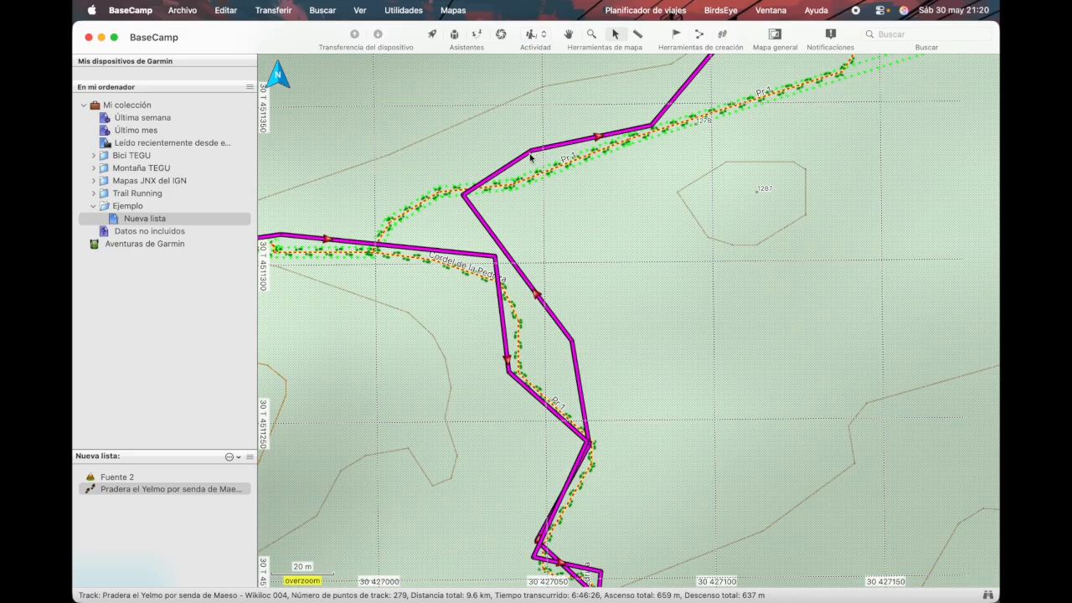
{"action": "left_click_drag", "start_coordinate": [530, 158], "coordinate": [556, 171]}
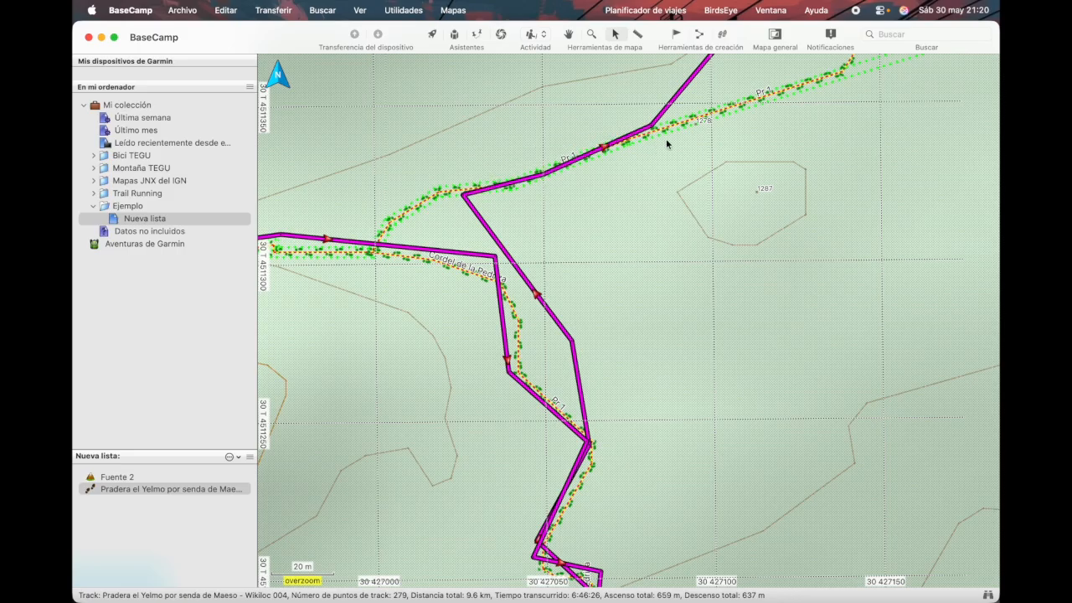
Reroute the track northeast along the PR-1 path and onto the Descansadero de Canto Cochino path by moving one bend and adding three track points
{"action": "left_click", "coordinate": [568, 35]}
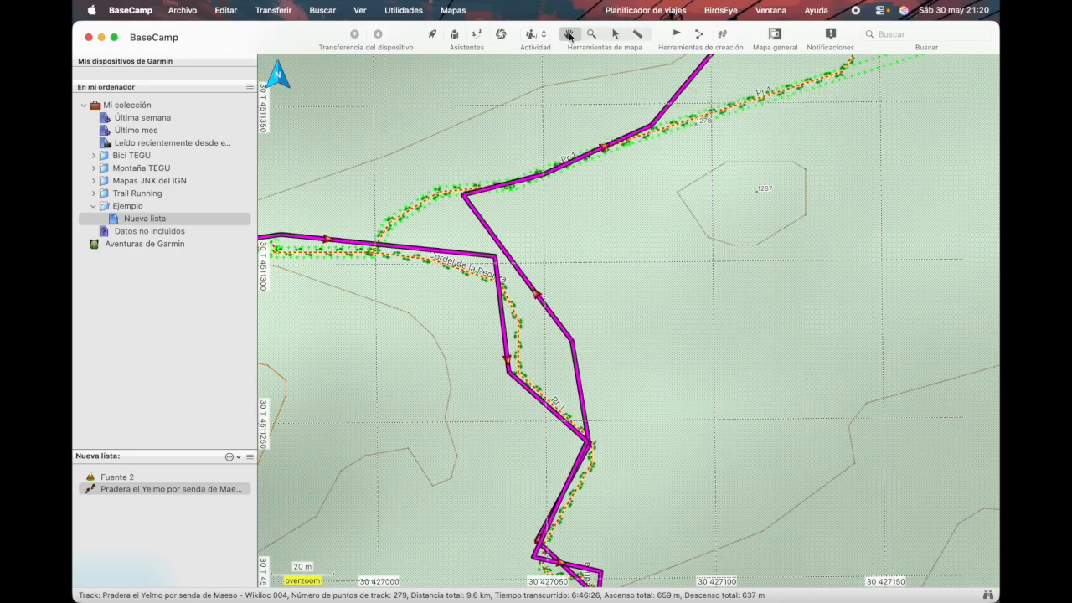
{"action": "left_click_drag", "start_coordinate": [835, 141], "coordinate": [712, 404]}
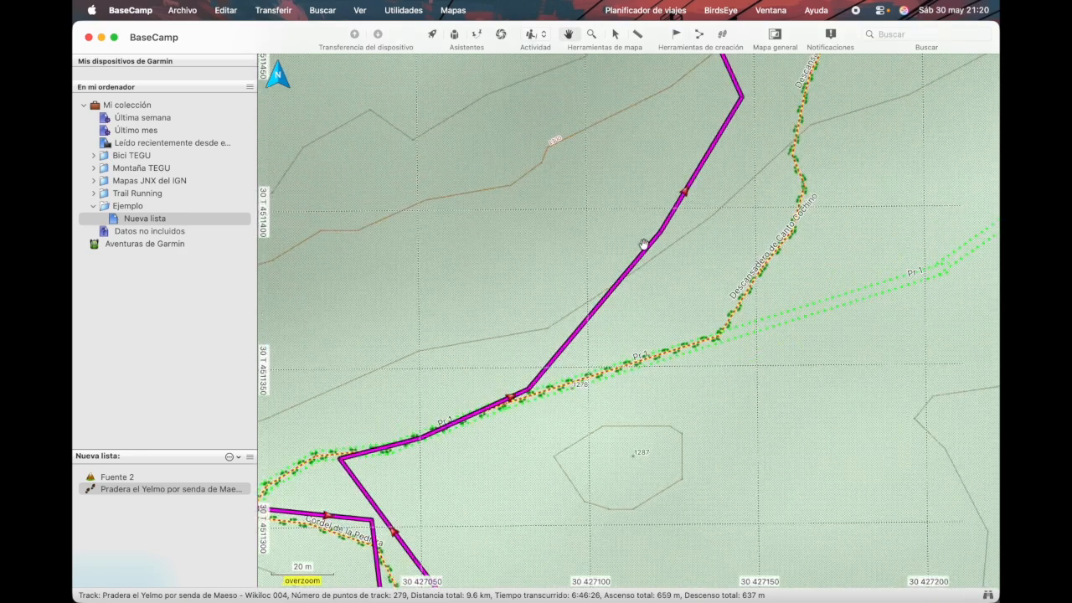
{"action": "left_click_drag", "start_coordinate": [732, 258], "coordinate": [644, 472]}
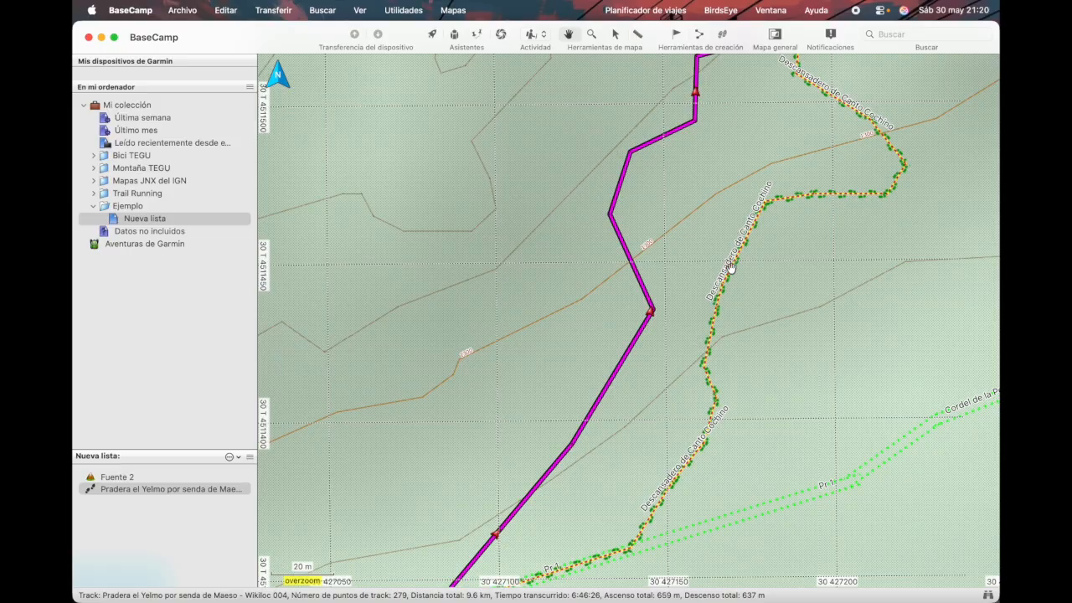
{"action": "mouse_move", "coordinate": [759, 107]}
{"action": "left_mouse_down"}
{"action": "mouse_move", "coordinate": [667, 338]}
{"action": "mouse_move", "coordinate": [774, 153]}
{"action": "left_mouse_up"}
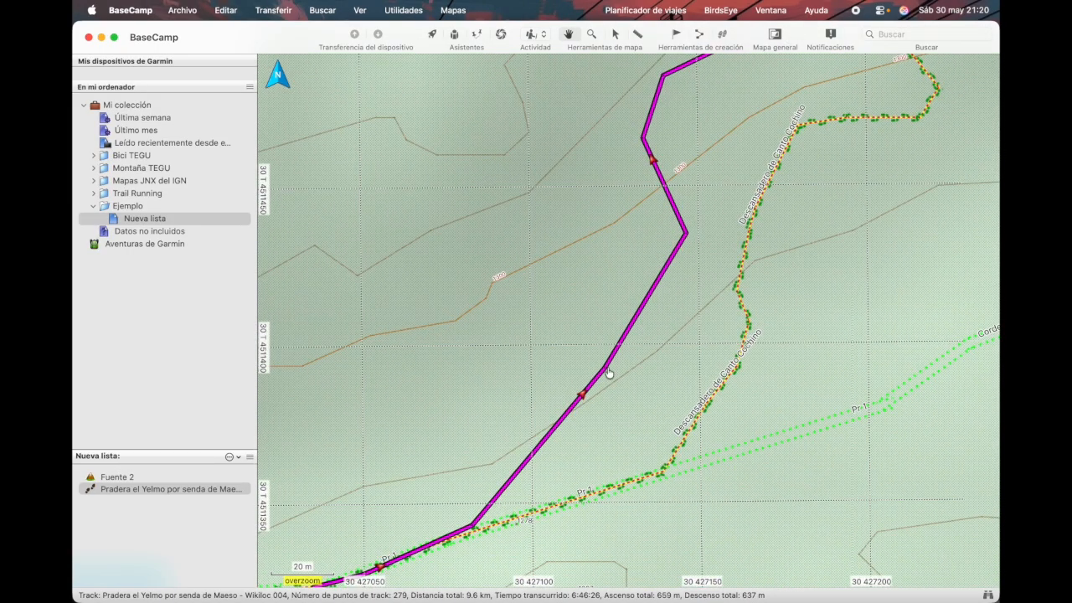
{"action": "left_click_drag", "start_coordinate": [604, 370], "coordinate": [705, 409]}
{"action": "left_click_drag", "start_coordinate": [599, 464], "coordinate": [618, 486]}
{"action": "left_click_drag", "start_coordinate": [658, 455], "coordinate": [664, 474]}
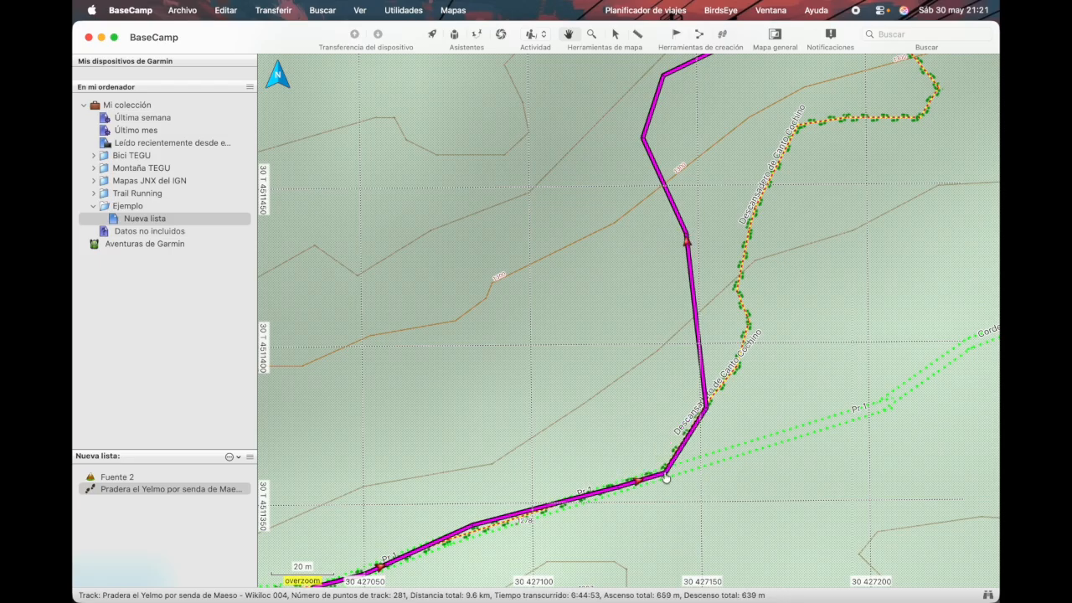
{"action": "left_click_drag", "start_coordinate": [701, 328], "coordinate": [744, 338]}
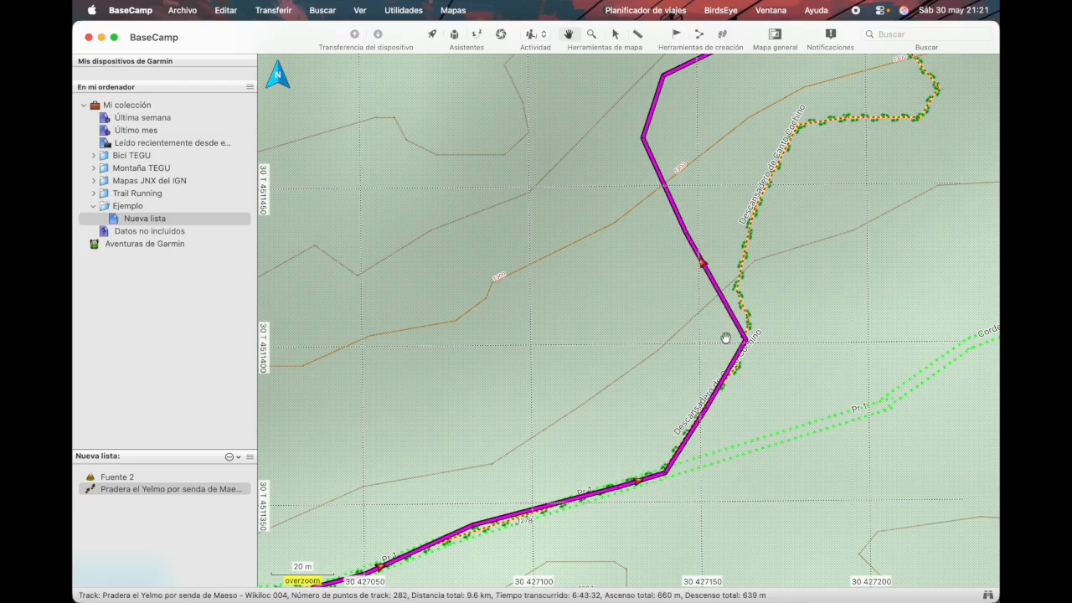
Move the three following track points northward along the Descansadero de Canto Cochino path onto that path
{"action": "left_click_drag", "start_coordinate": [687, 238], "coordinate": [747, 235]}
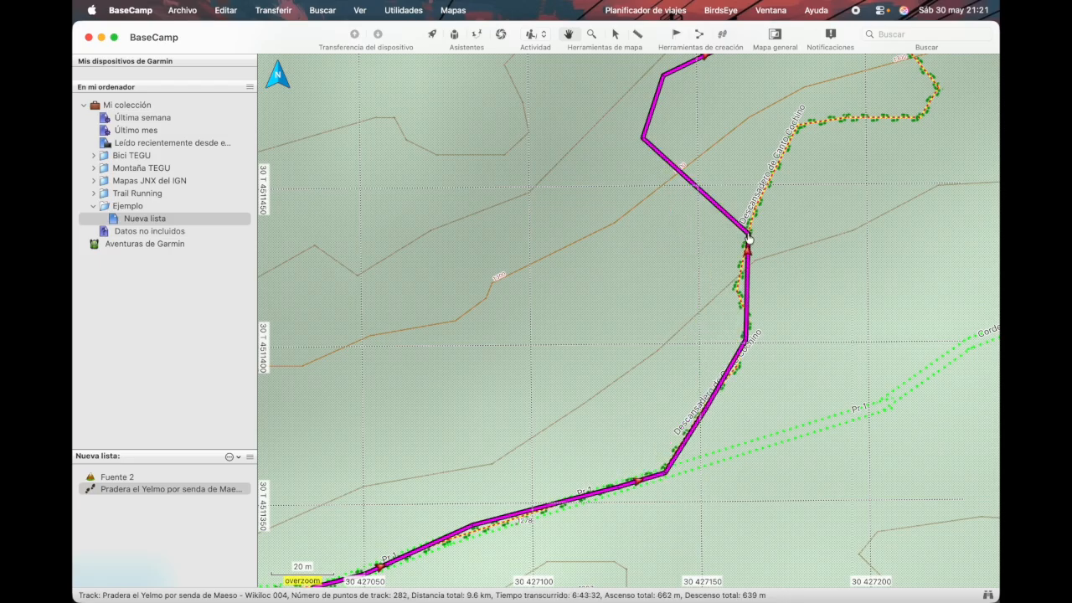
{"action": "left_click_drag", "start_coordinate": [642, 141], "coordinate": [778, 161]}
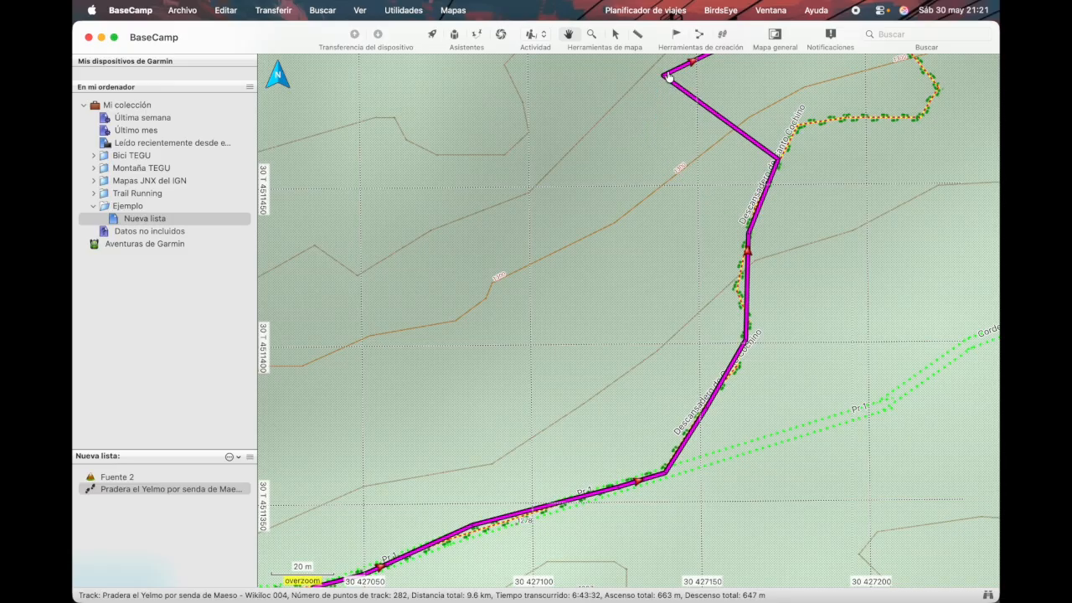
{"action": "left_click_drag", "start_coordinate": [662, 78], "coordinate": [806, 127]}
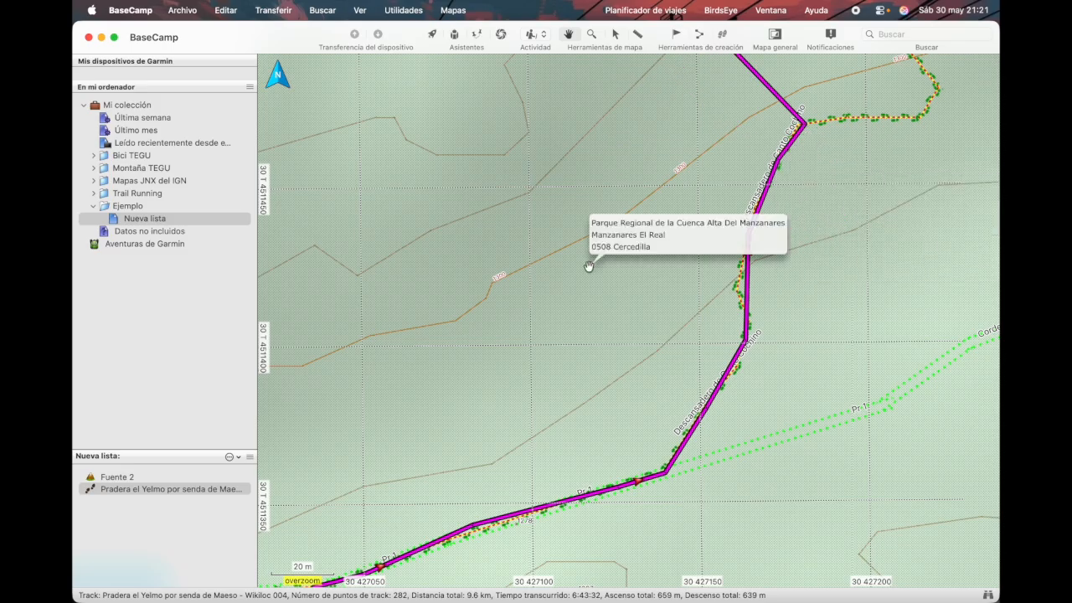
Delete the track point at the southern tip of the easternmost bend near Cordel del Ortigal and close the track details
{"action": "left_click_drag", "start_coordinate": [693, 118], "coordinate": [414, 488]}
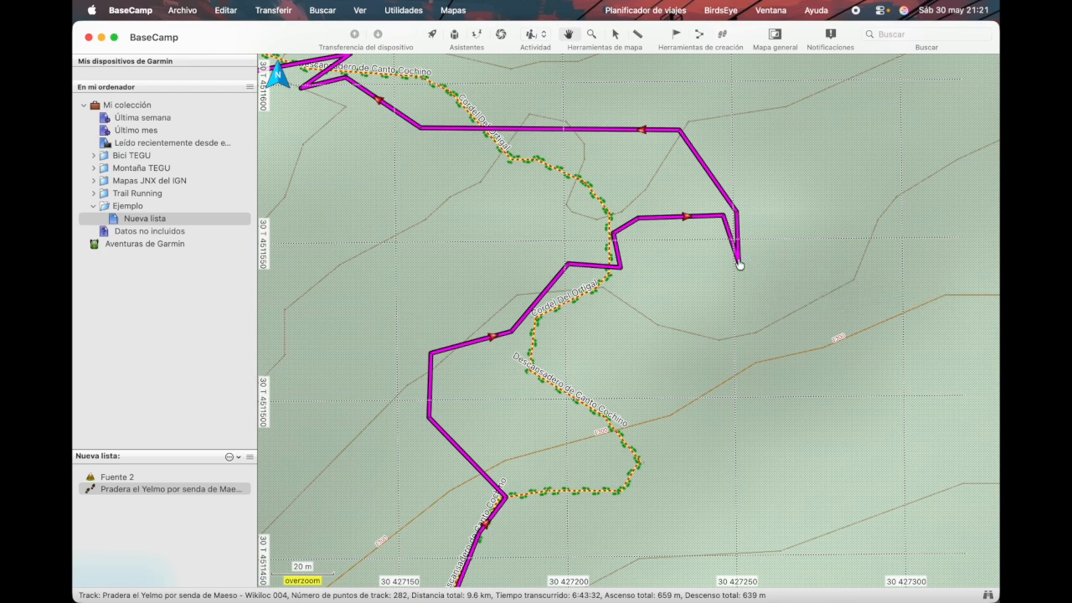
{"action": "right_click", "coordinate": [740, 264]}
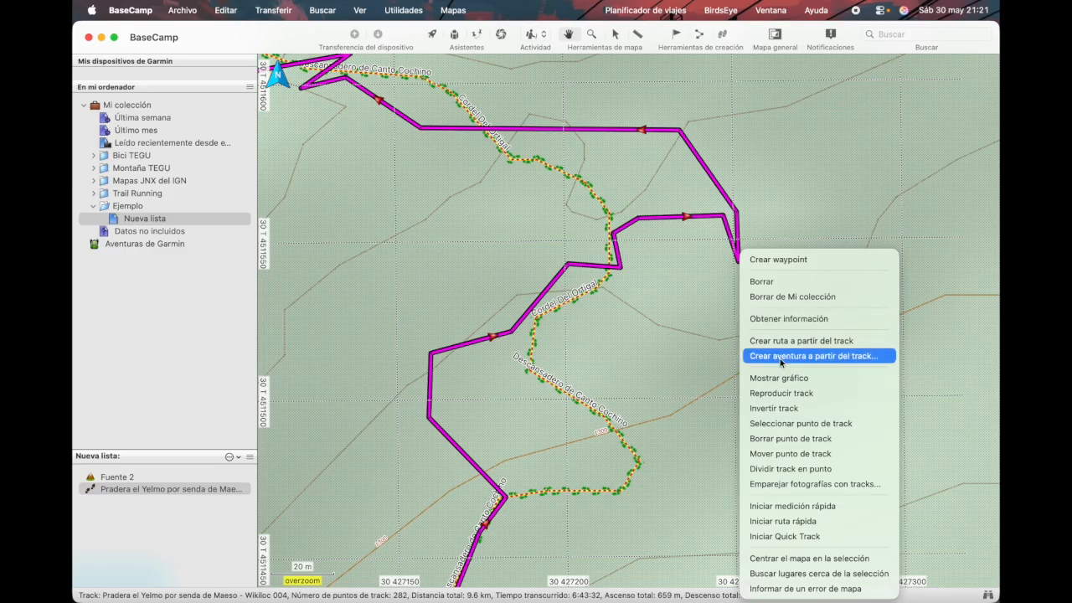
{"action": "left_click", "coordinate": [805, 441]}
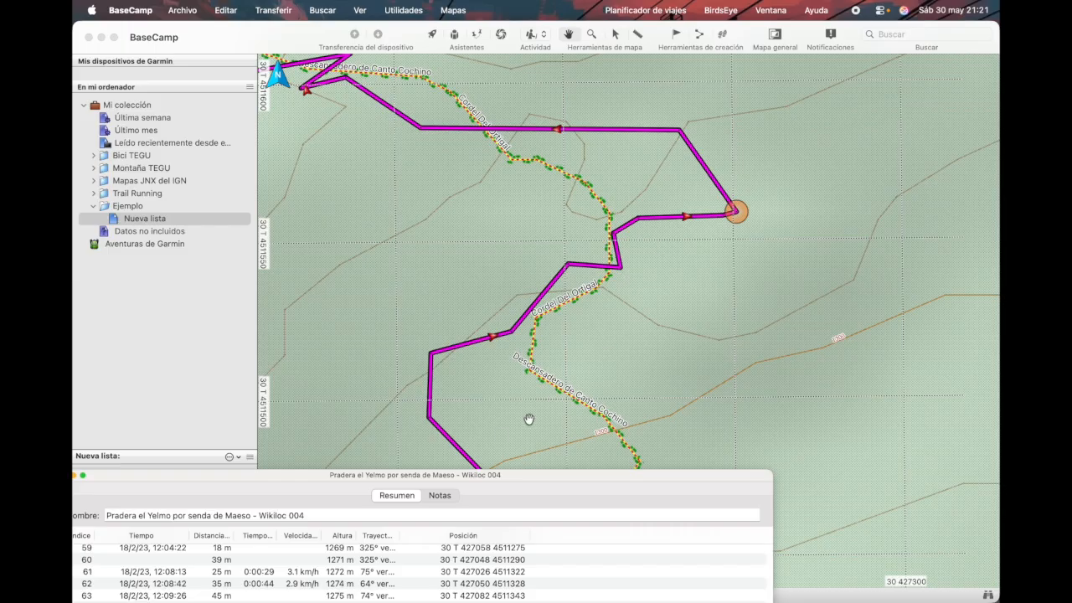
{"action": "double_click", "coordinate": [513, 478]}
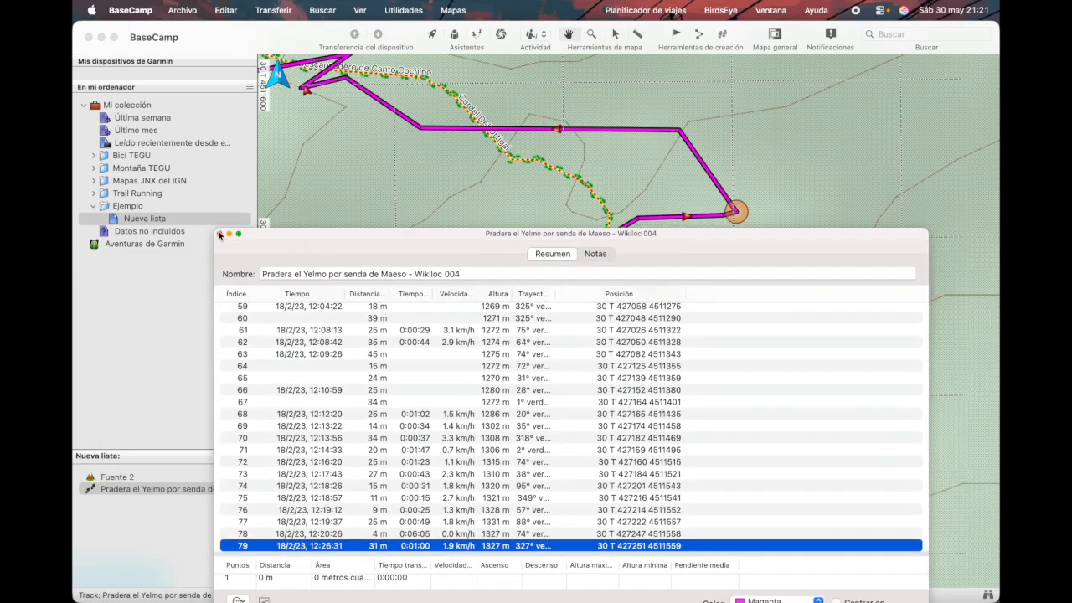
{"action": "left_click", "coordinate": [219, 234]}
Split the track at its westernmost point beside the Fuente 2 waypoint and close the track details
{"action": "left_click_drag", "start_coordinate": [428, 263], "coordinate": [749, 132]}
{"action": "scroll", "coordinate": [749, 131], "scroll_direction": "down", "scroll_amount": 5}
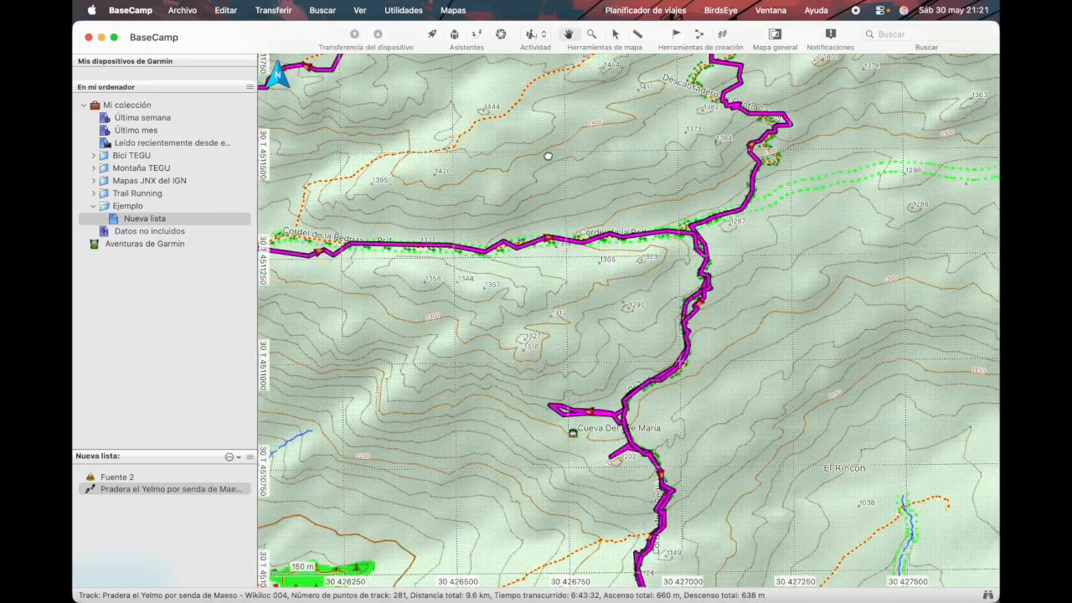
{"action": "left_click_drag", "start_coordinate": [547, 156], "coordinate": [709, 220]}
{"action": "left_click_drag", "start_coordinate": [508, 230], "coordinate": [661, 239]}
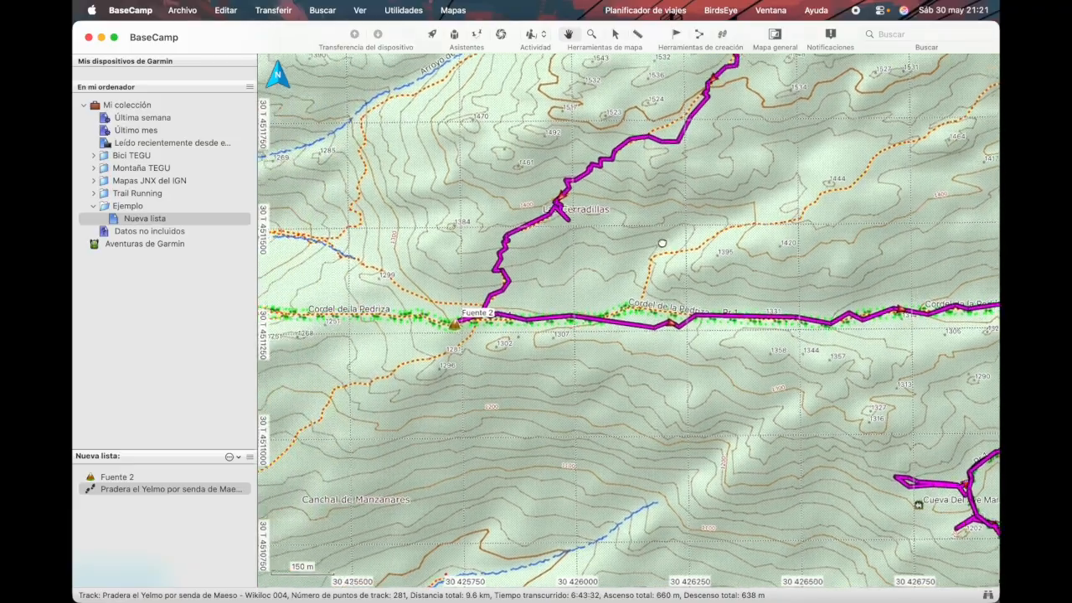
{"action": "left_click_drag", "start_coordinate": [540, 302], "coordinate": [569, 284]}
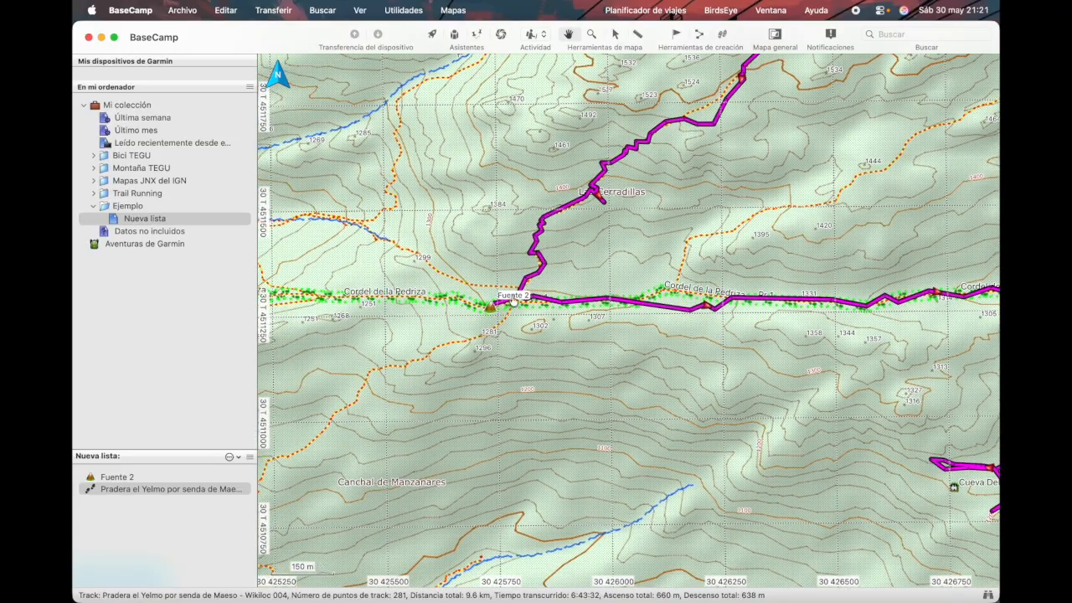
{"action": "scroll", "coordinate": [861, 179], "scroll_direction": "down", "scroll_amount": 4}
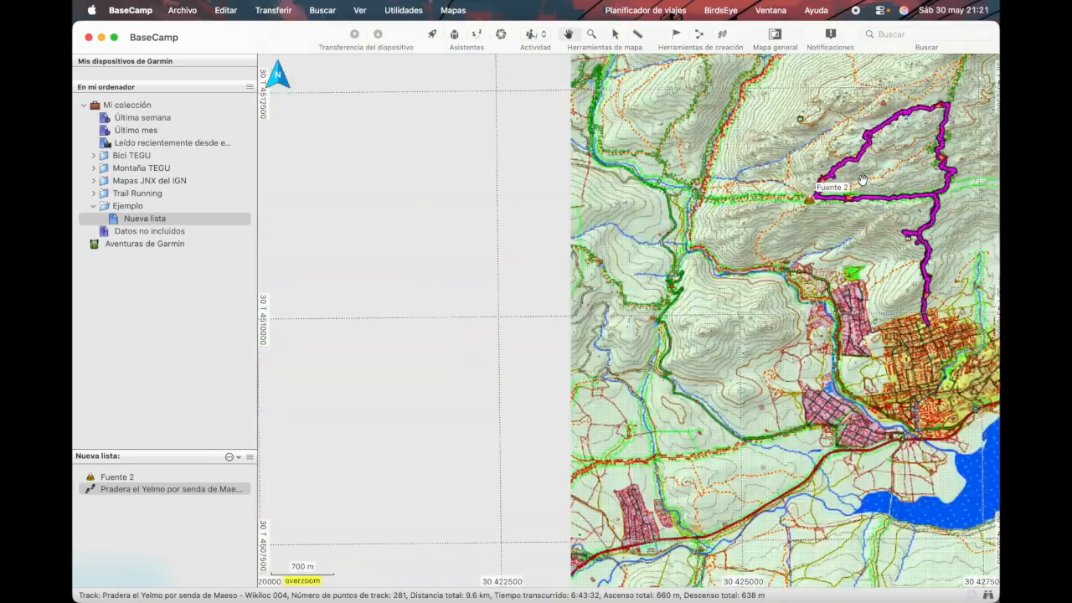
{"action": "scroll", "coordinate": [901, 180], "scroll_direction": "up", "scroll_amount": 4}
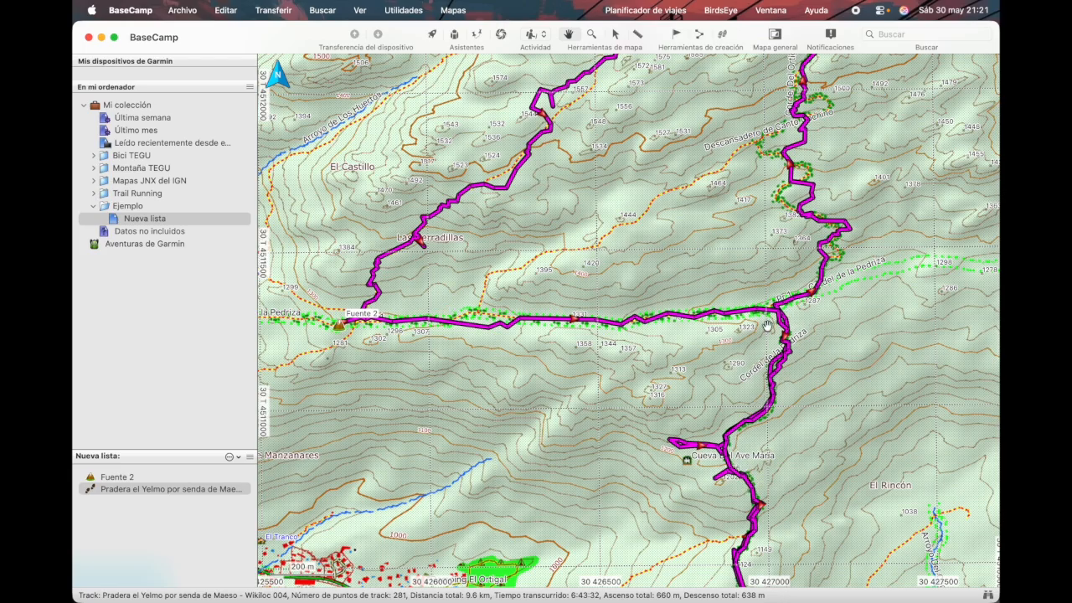
{"action": "scroll", "coordinate": [335, 335], "scroll_direction": "up", "scroll_amount": 5}
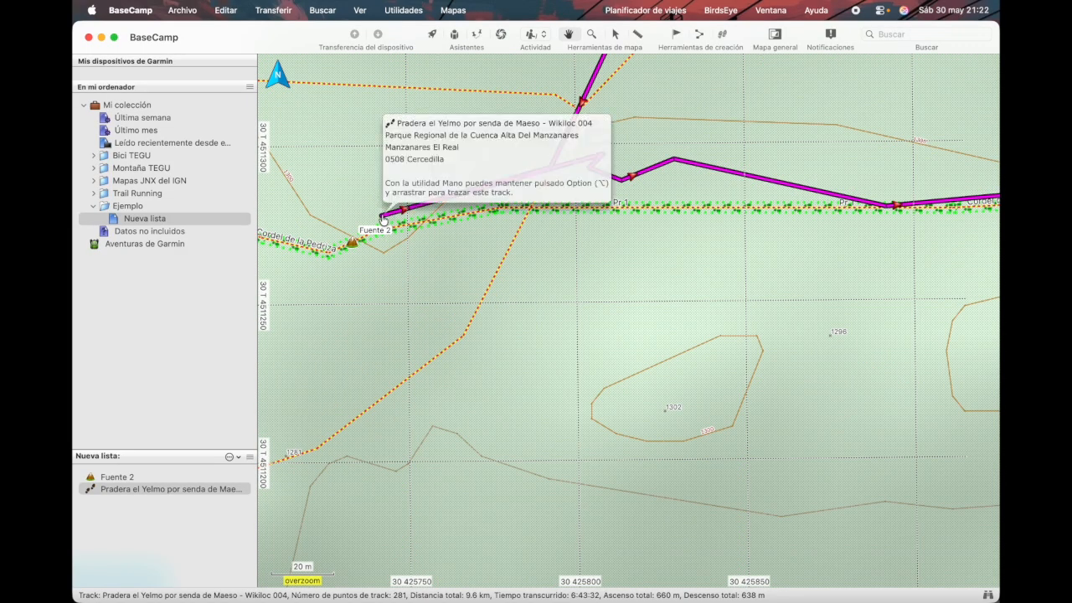
{"action": "left_click", "coordinate": [614, 34]}
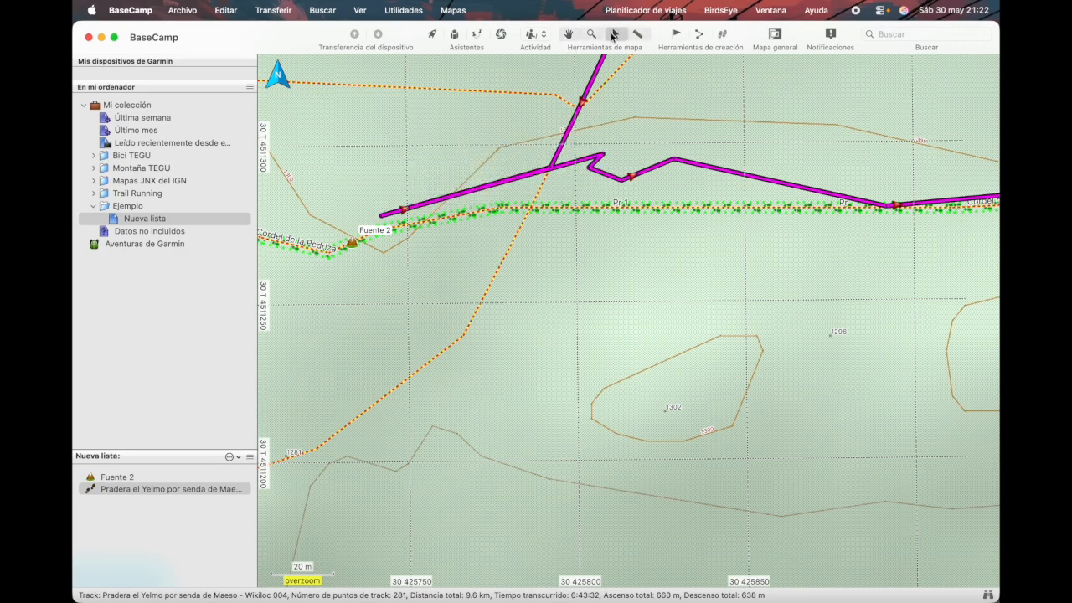
{"action": "right_click", "coordinate": [382, 218]}
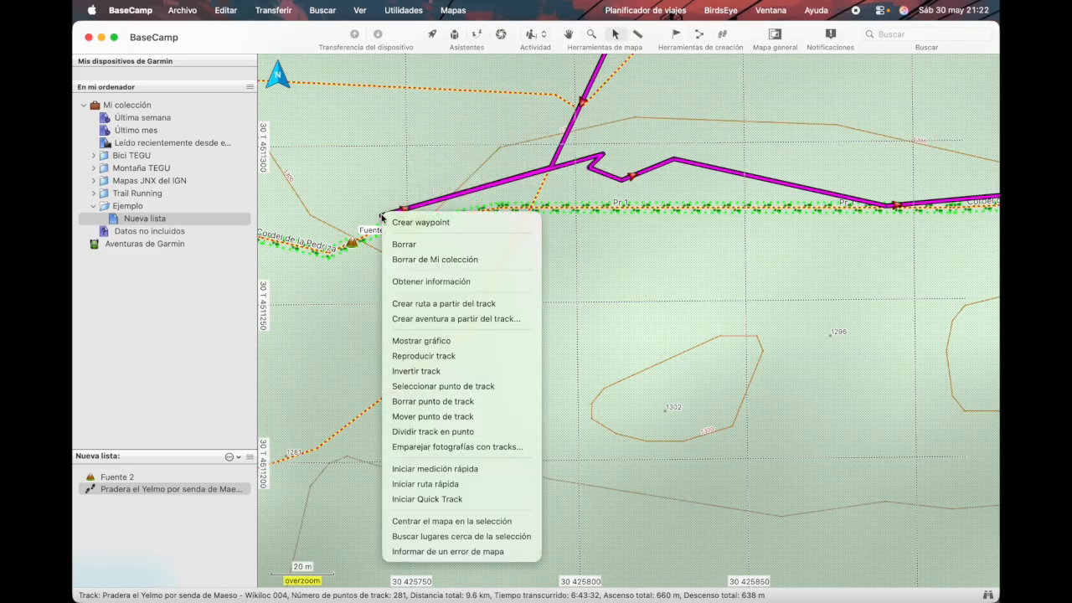
{"action": "left_click", "coordinate": [453, 431]}
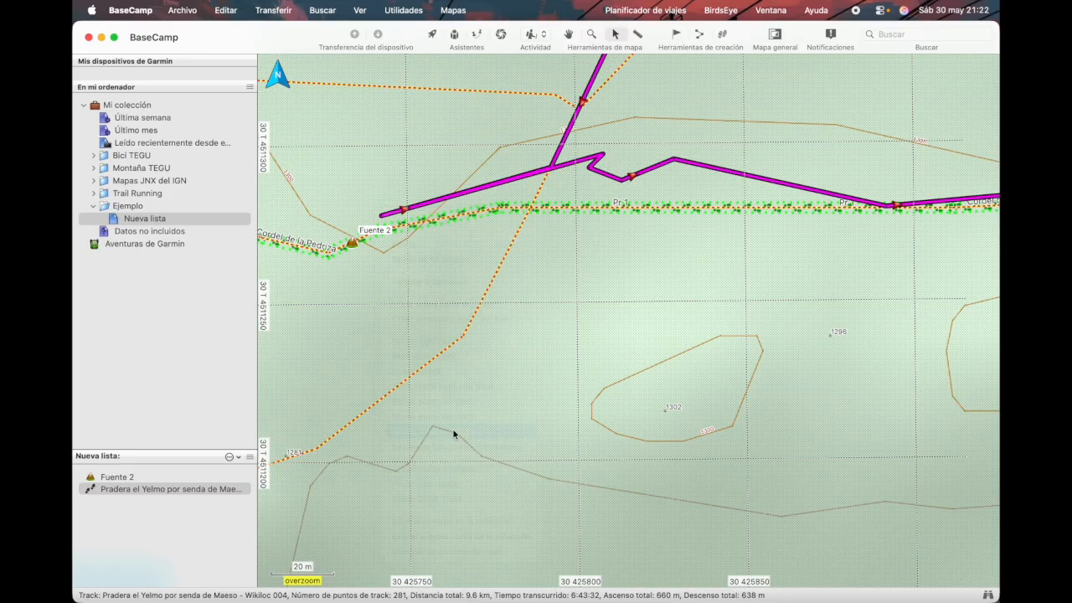
{"action": "left_click_drag", "start_coordinate": [203, 466], "coordinate": [834, 267]}
{"action": "left_click", "coordinate": [342, 269]}
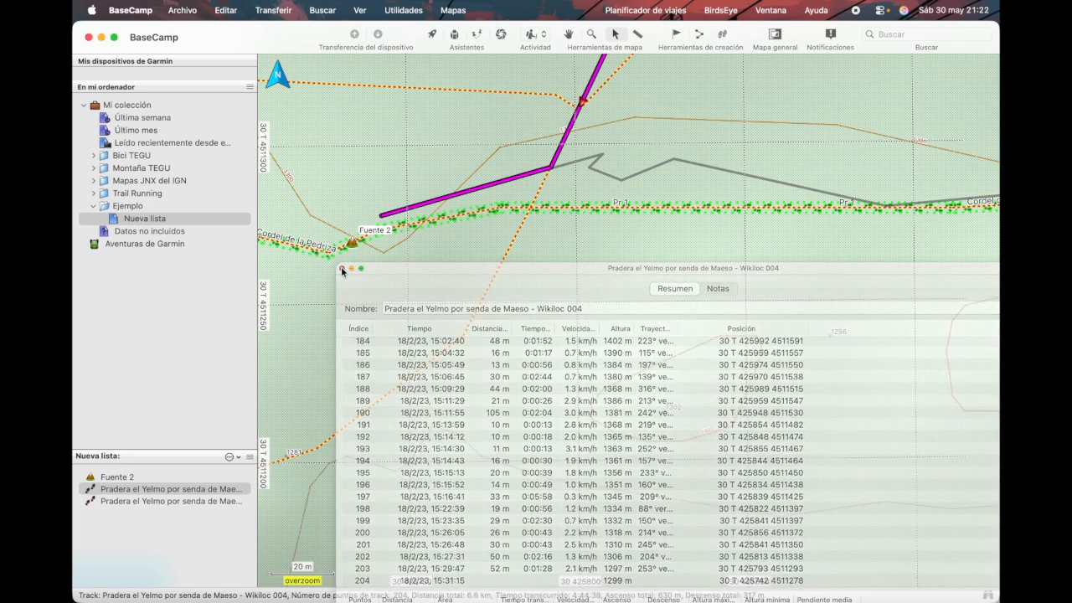
Select each of the two split tracks in turn and compare the sections they cover on the map
{"action": "left_click", "coordinate": [152, 501]}
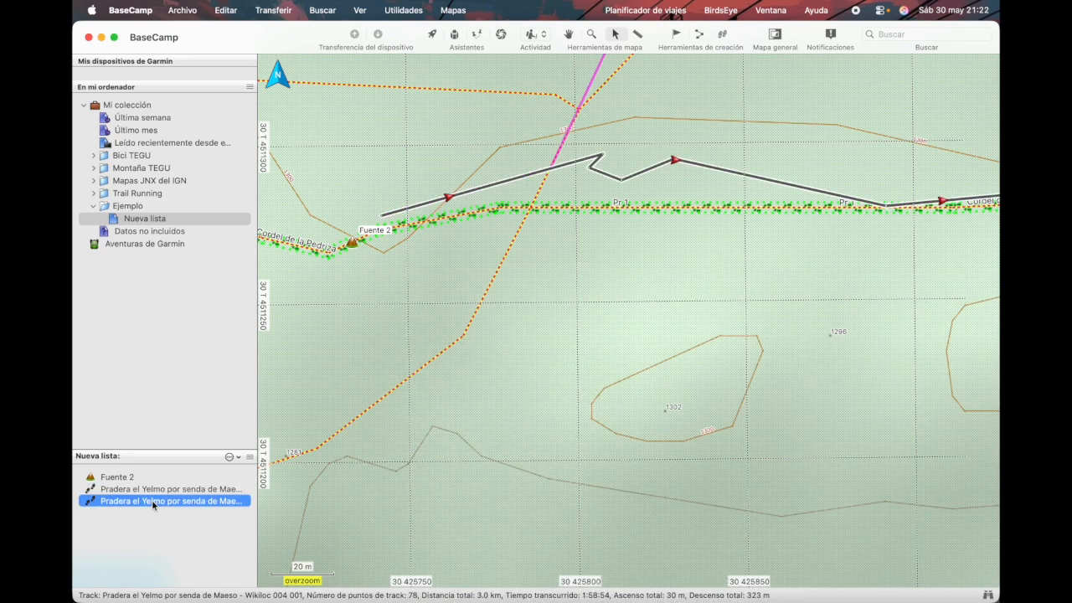
{"action": "left_click", "coordinate": [160, 490]}
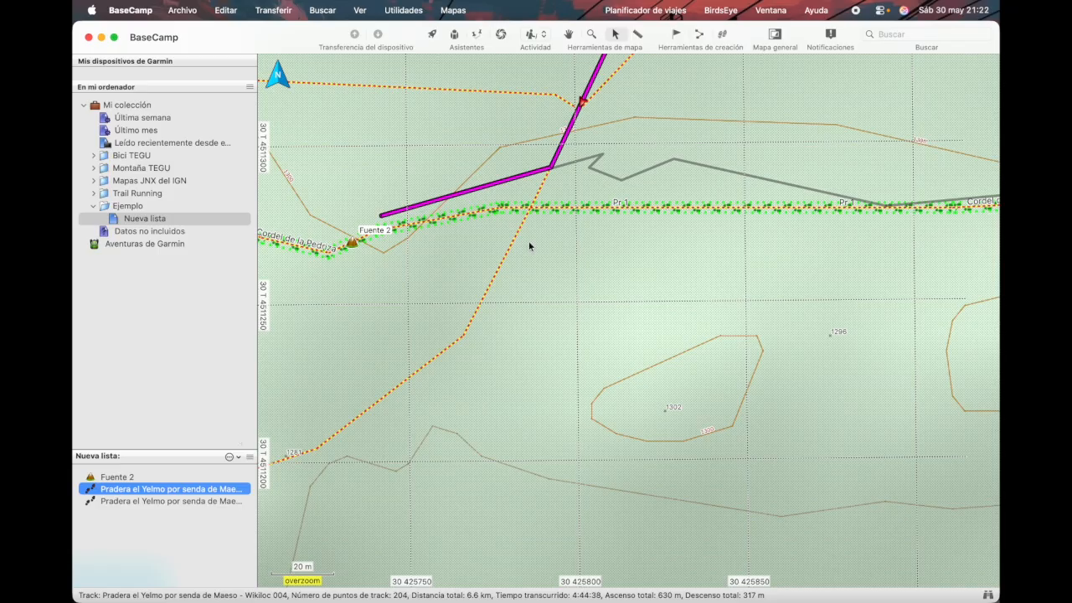
{"action": "scroll", "coordinate": [529, 245], "scroll_direction": "down", "scroll_amount": 5}
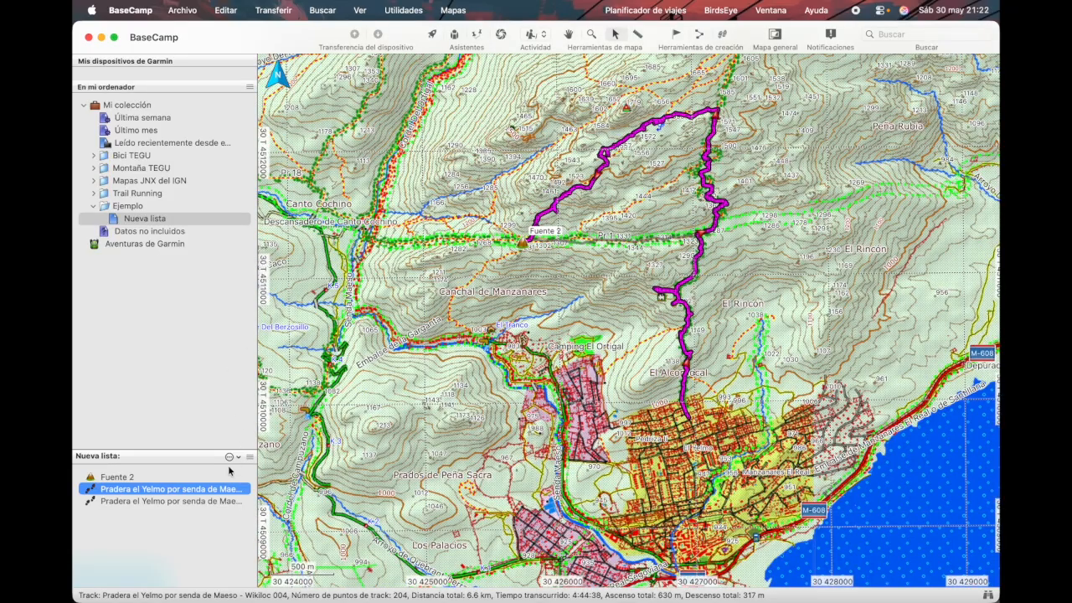
{"action": "left_click", "coordinate": [211, 503]}
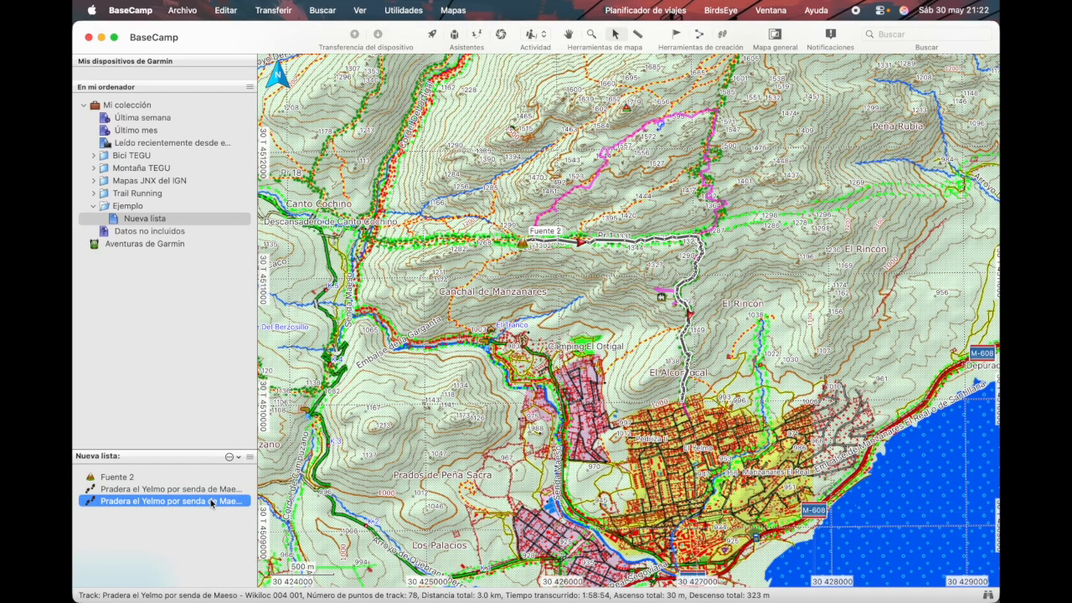
Set the colour of the split-off track "Pradera el Yelmo por senda de Maeso - Wikiloc 004 001" to Verde and close its details
{"action": "right_click", "coordinate": [212, 503]}
{"action": "left_click", "coordinate": [190, 505]}
{"action": "double_click", "coordinate": [190, 503]}
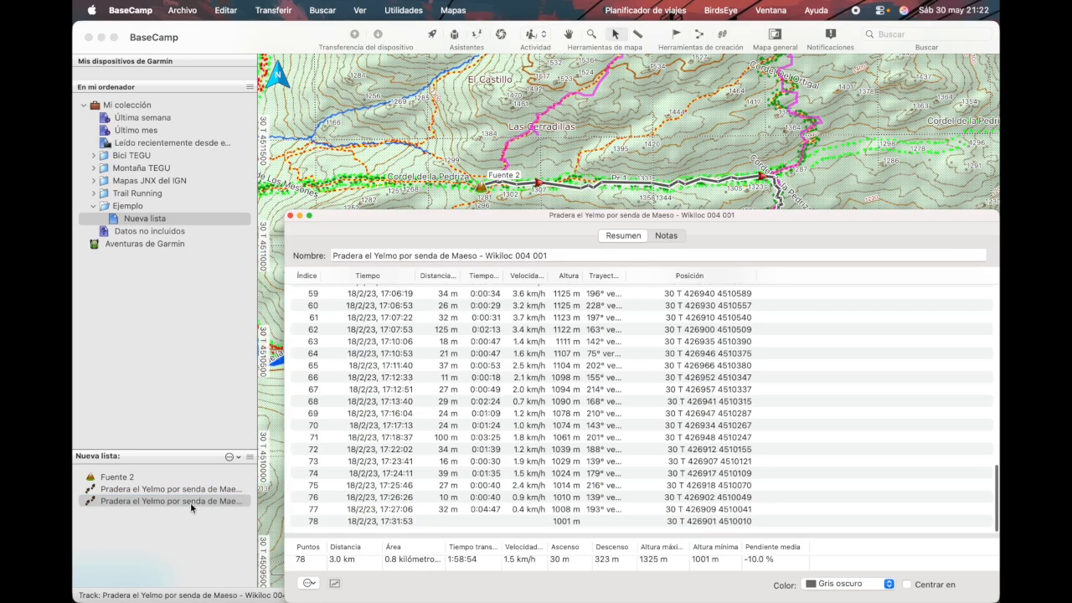
{"action": "left_click", "coordinate": [889, 584]}
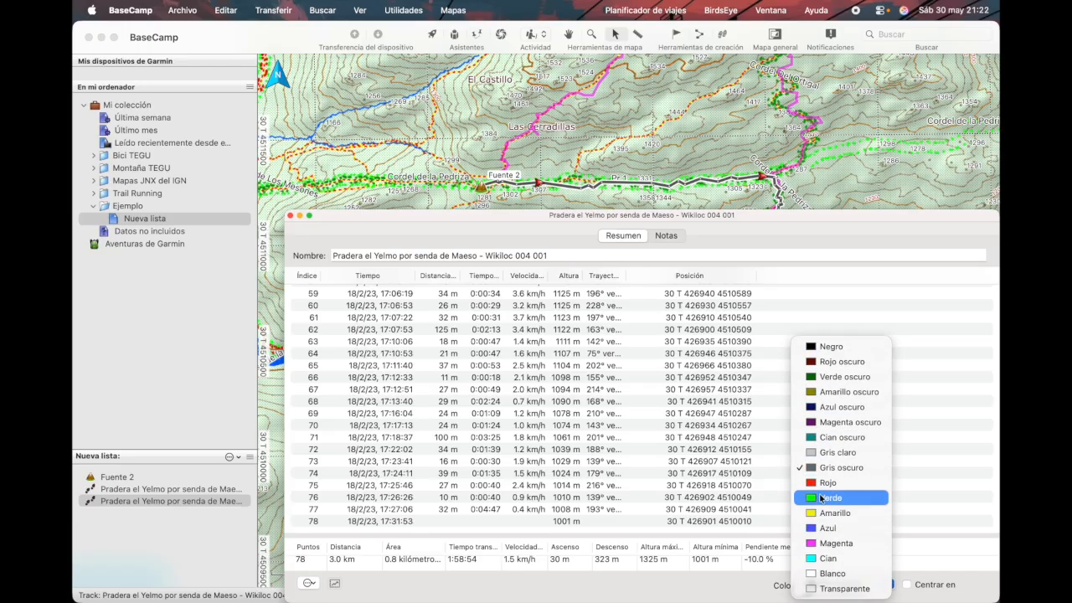
{"action": "left_click", "coordinate": [821, 499]}
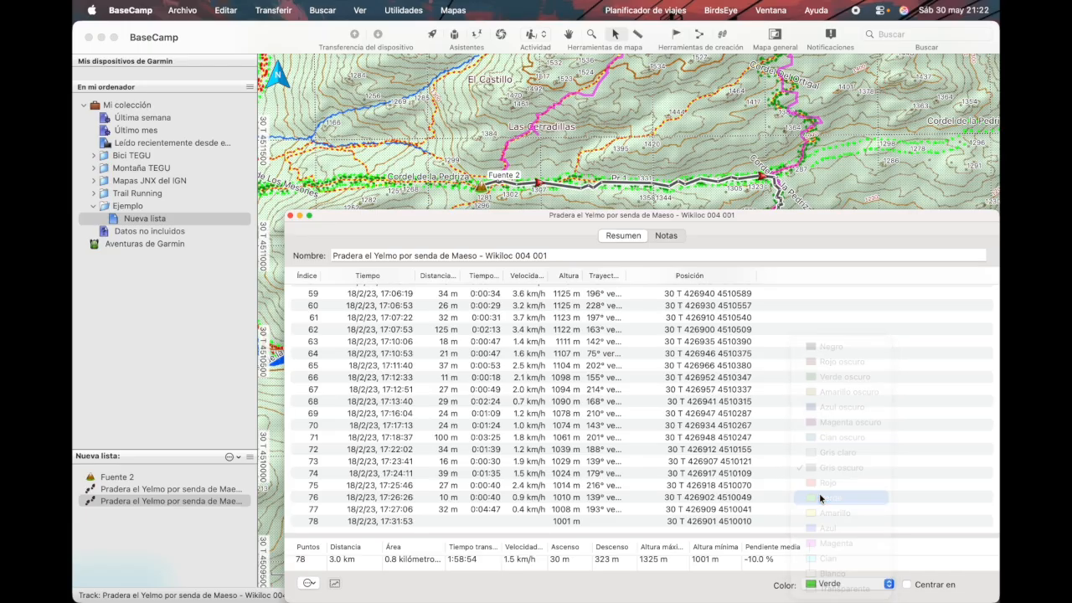
{"action": "left_click", "coordinate": [290, 216]}
{"action": "scroll", "coordinate": [453, 285], "scroll_direction": "down", "scroll_amount": 2}
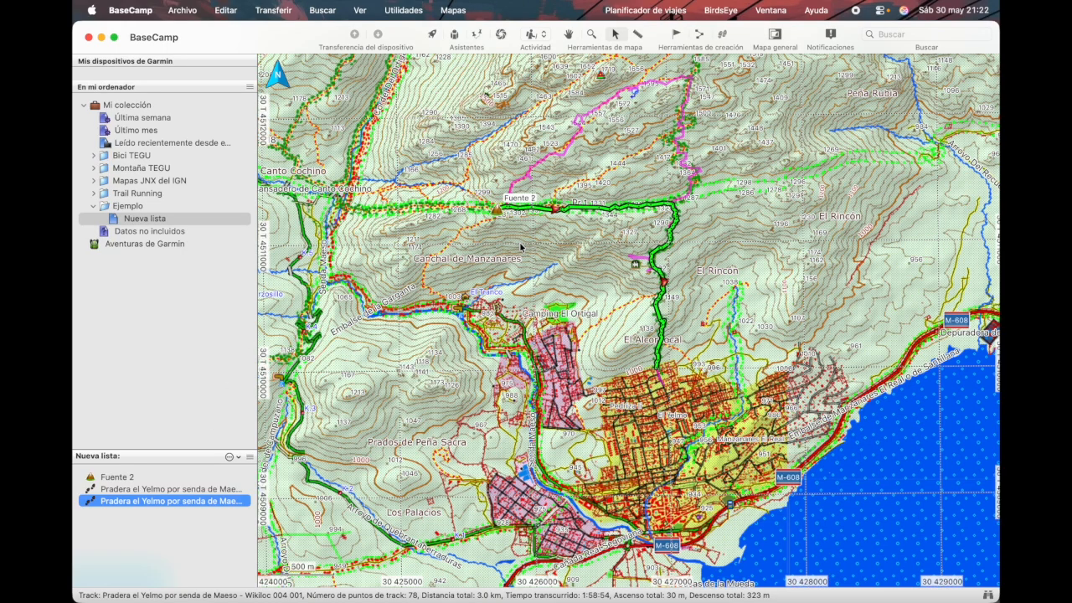
Alternate between the magenta and green Pradera el Yelmo tracks to compare the outbound and return routes on the map
{"action": "left_click", "coordinate": [207, 492]}
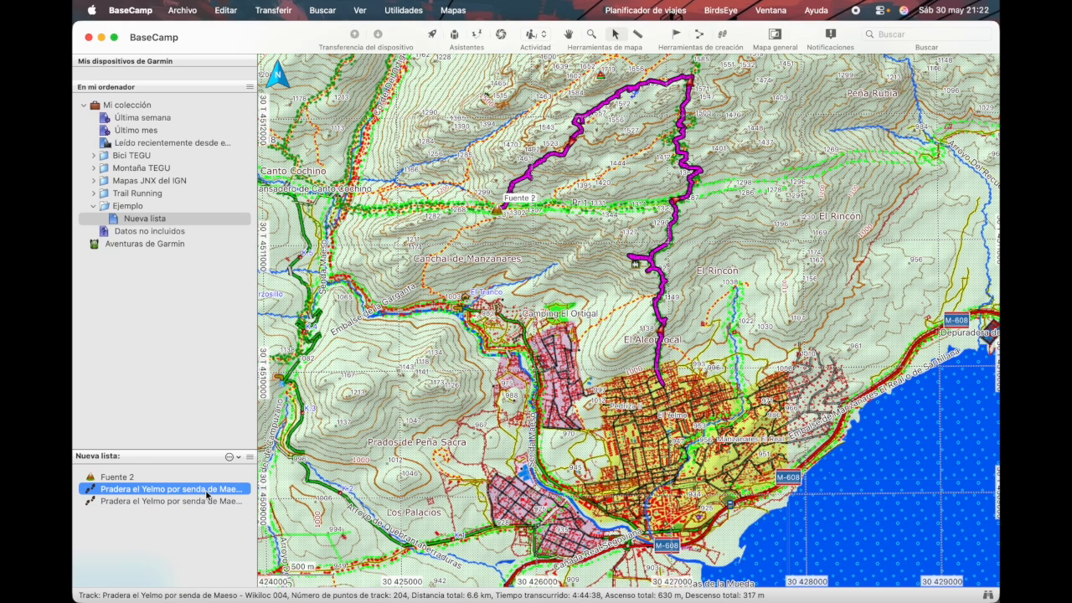
{"action": "left_click", "coordinate": [200, 499]}
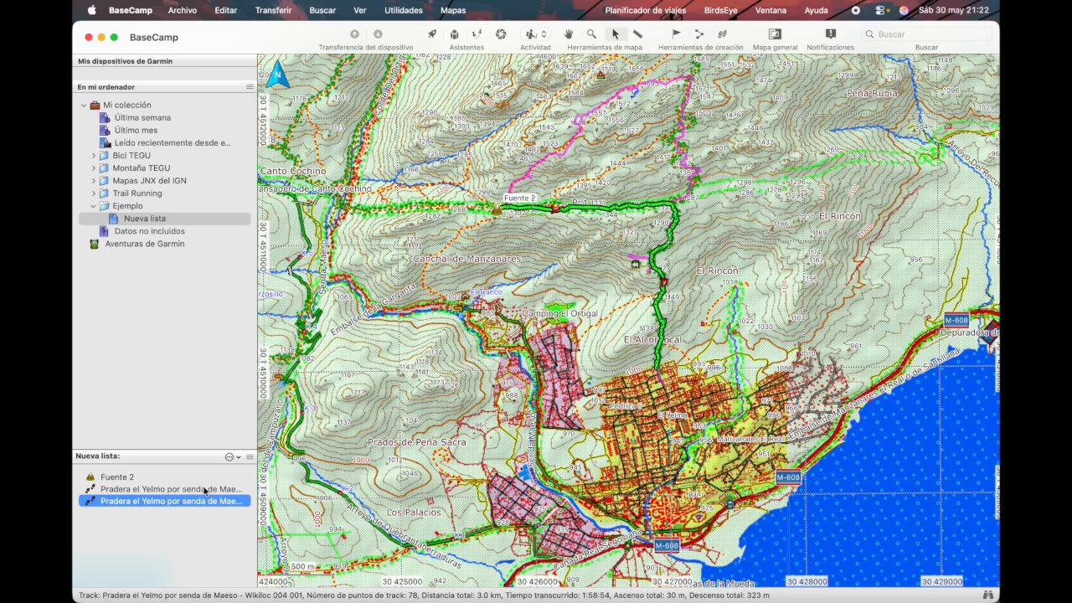
{"action": "left_click", "coordinate": [205, 492]}
{"action": "left_click", "coordinate": [204, 501]}
{"action": "left_click", "coordinate": [217, 491]}
{"action": "left_click", "coordinate": [211, 500]}
{"action": "left_click", "coordinate": [213, 490]}
{"action": "left_click", "coordinate": [212, 501]}
{"action": "left_click", "coordinate": [216, 489]}
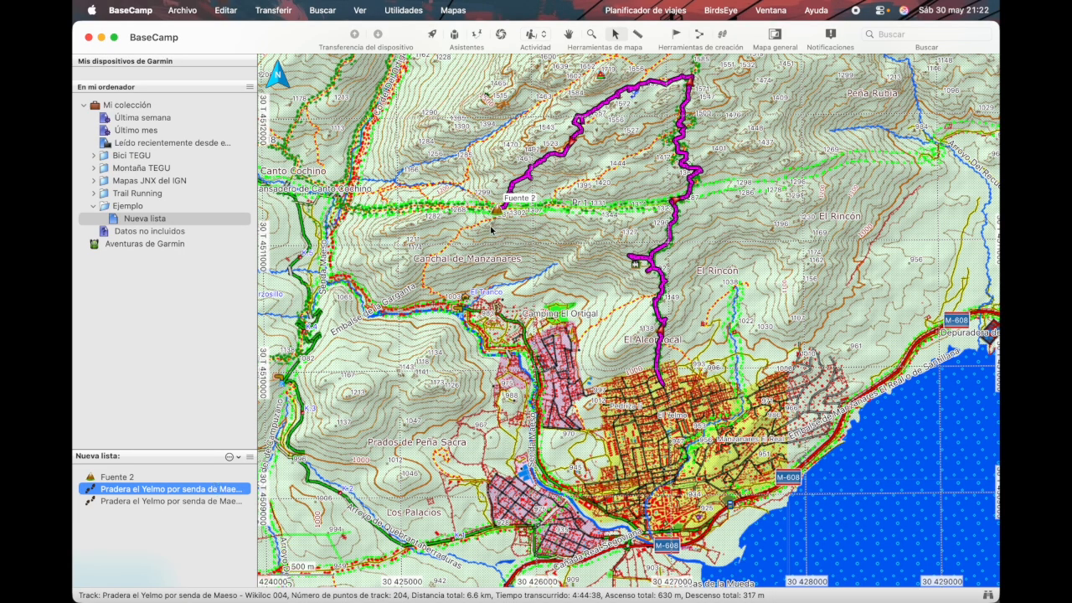
Draw a new track about 535 m long from the Fuente 2 waypoint southwest along the dashed footpath
{"action": "scroll", "coordinate": [500, 223], "scroll_direction": "up", "scroll_amount": 2}
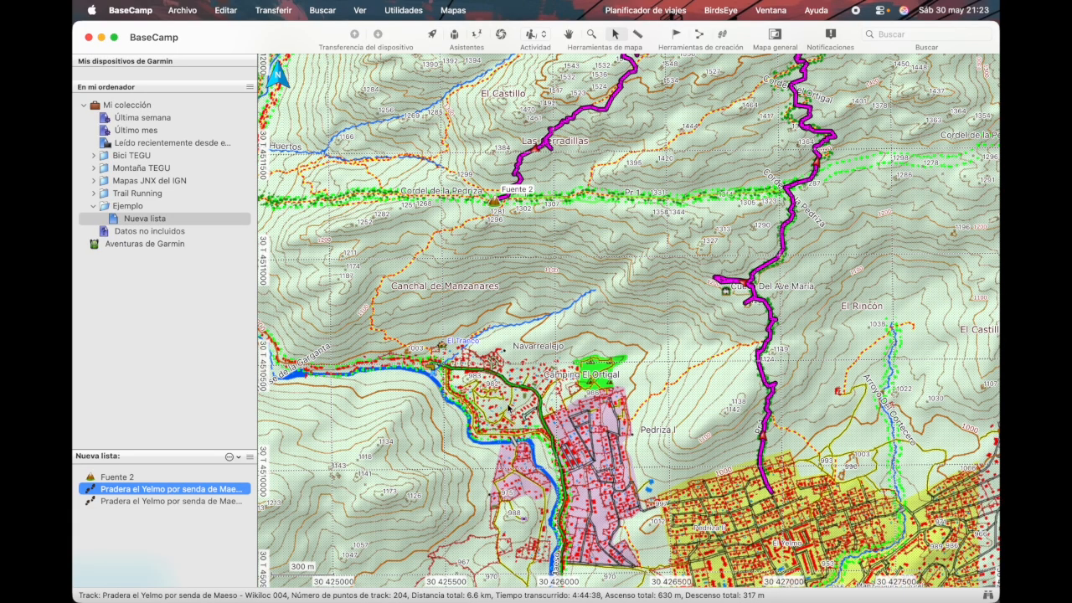
{"action": "scroll", "coordinate": [483, 268], "scroll_direction": "up", "scroll_amount": 1}
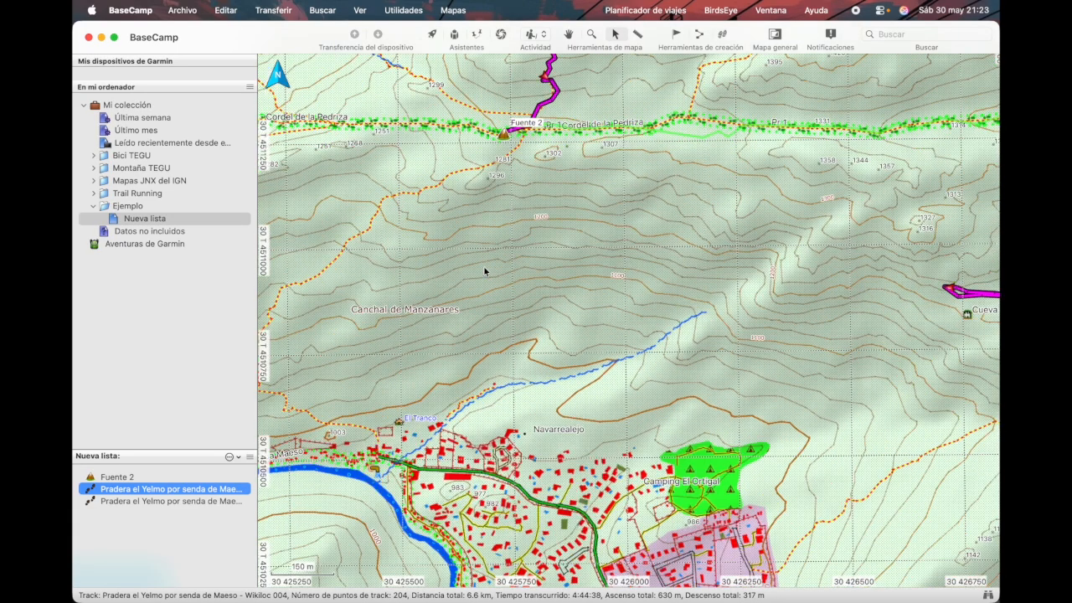
{"action": "left_click", "coordinate": [528, 165]}
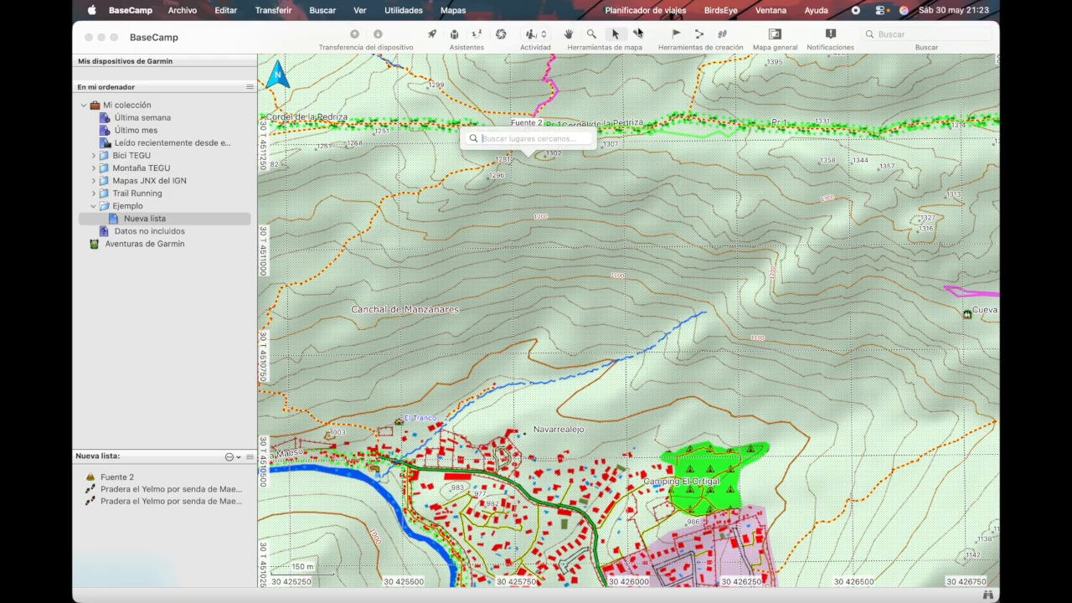
{"action": "left_click", "coordinate": [569, 34]}
{"action": "left_click_drag", "start_coordinate": [533, 198], "coordinate": [621, 259]}
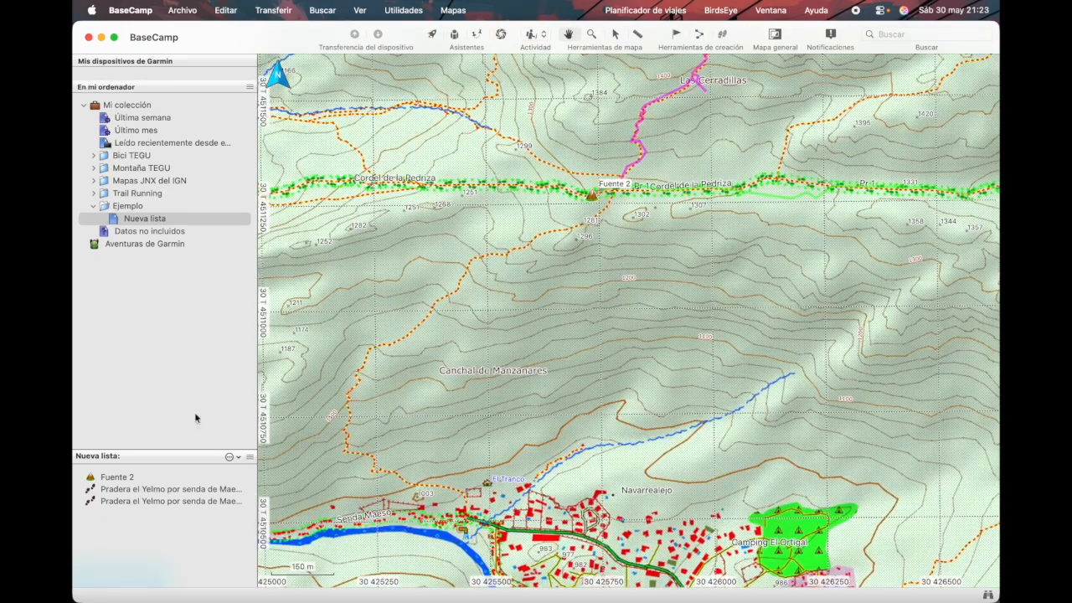
{"action": "left_click", "coordinate": [151, 490]}
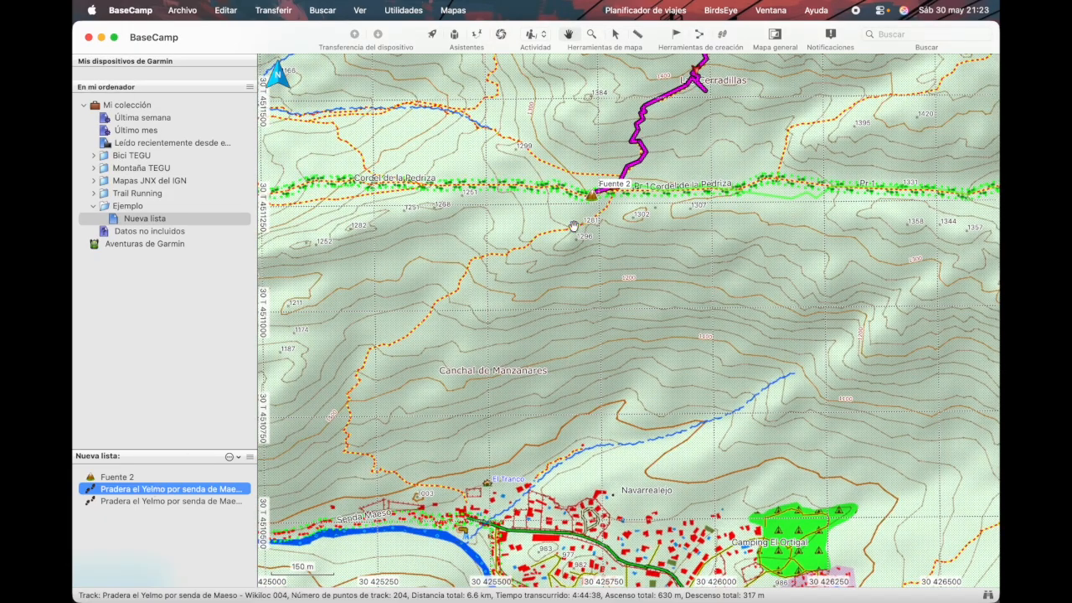
{"action": "left_click", "coordinate": [724, 37]}
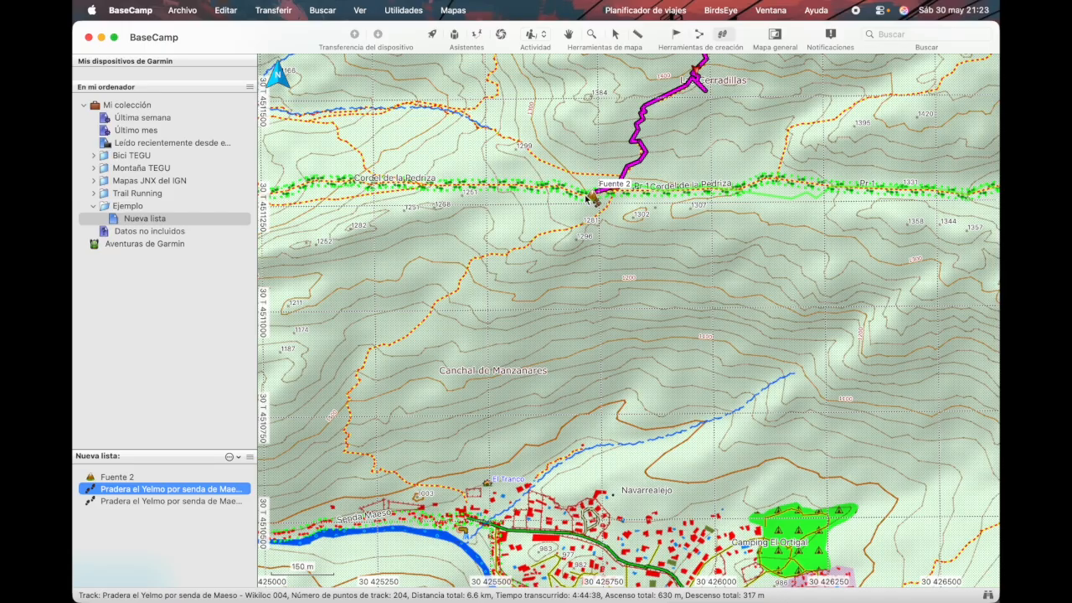
{"action": "scroll", "coordinate": [586, 199], "scroll_direction": "up", "scroll_amount": 2}
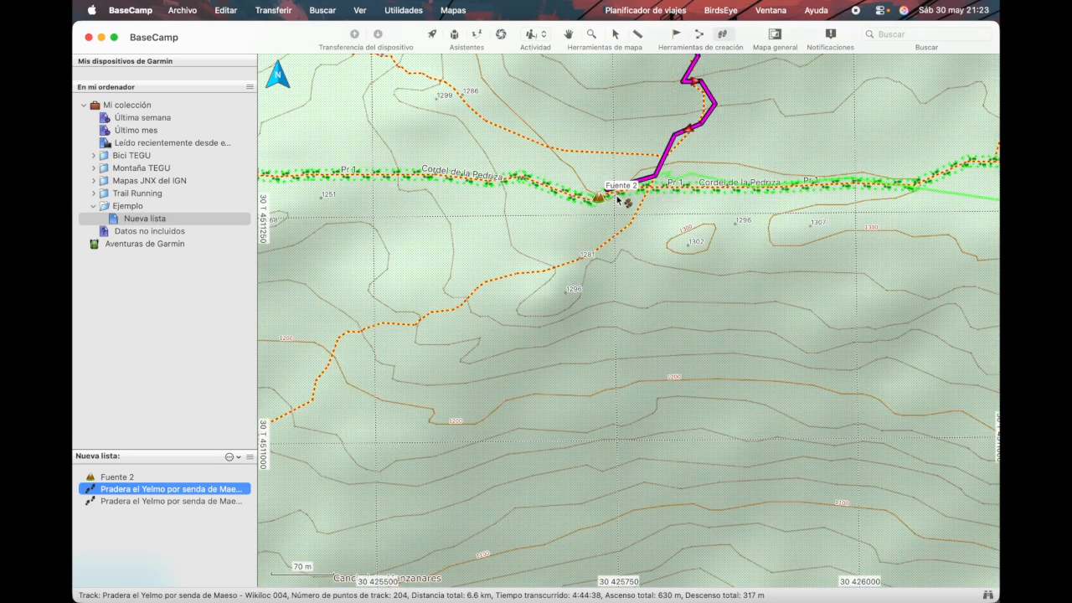
{"action": "mouse_move", "coordinate": [609, 194]}
{"action": "left_mouse_down"}
{"action": "mouse_move", "coordinate": [652, 192]}
{"action": "mouse_move", "coordinate": [630, 233]}
{"action": "mouse_move", "coordinate": [569, 270]}
{"action": "mouse_move", "coordinate": [502, 285]}
{"action": "mouse_move", "coordinate": [411, 331]}
{"action": "mouse_move", "coordinate": [359, 330]}
{"action": "mouse_move", "coordinate": [297, 414]}
{"action": "left_mouse_up"}
{"action": "scroll", "coordinate": [295, 414], "scroll_direction": "left", "scroll_amount": 5}
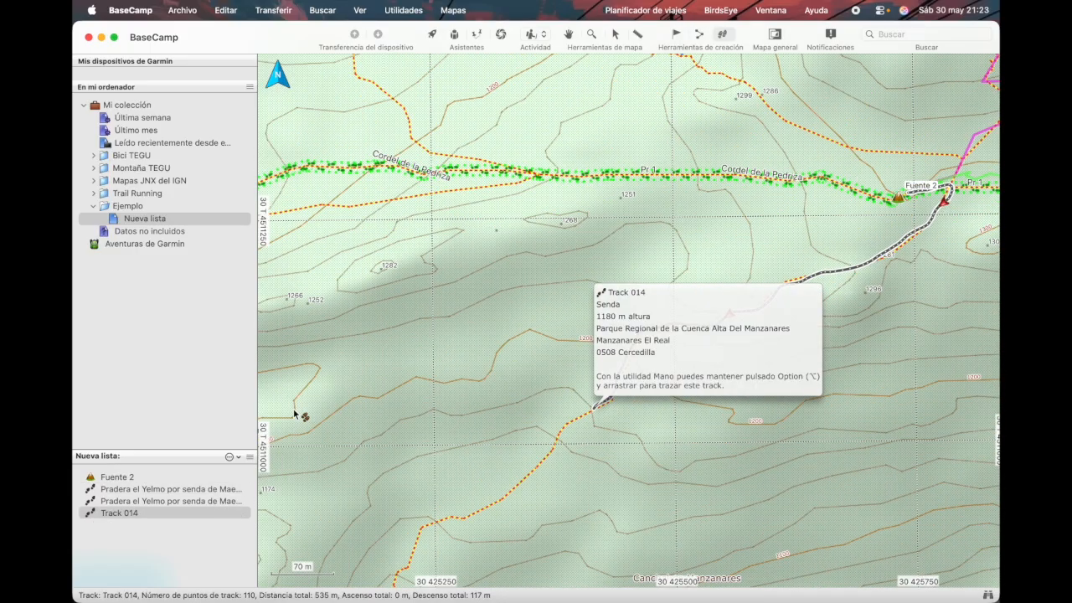
Continue the new track along the path past Canchal de Manzanares and El Tranco to Navarrealejo, about 1.6 km in total
{"action": "scroll", "coordinate": [295, 414], "scroll_direction": "down", "scroll_amount": 4}
{"action": "scroll", "coordinate": [294, 414], "scroll_direction": "left", "scroll_amount": 3}
{"action": "scroll", "coordinate": [295, 413], "scroll_direction": "down", "scroll_amount": 3}
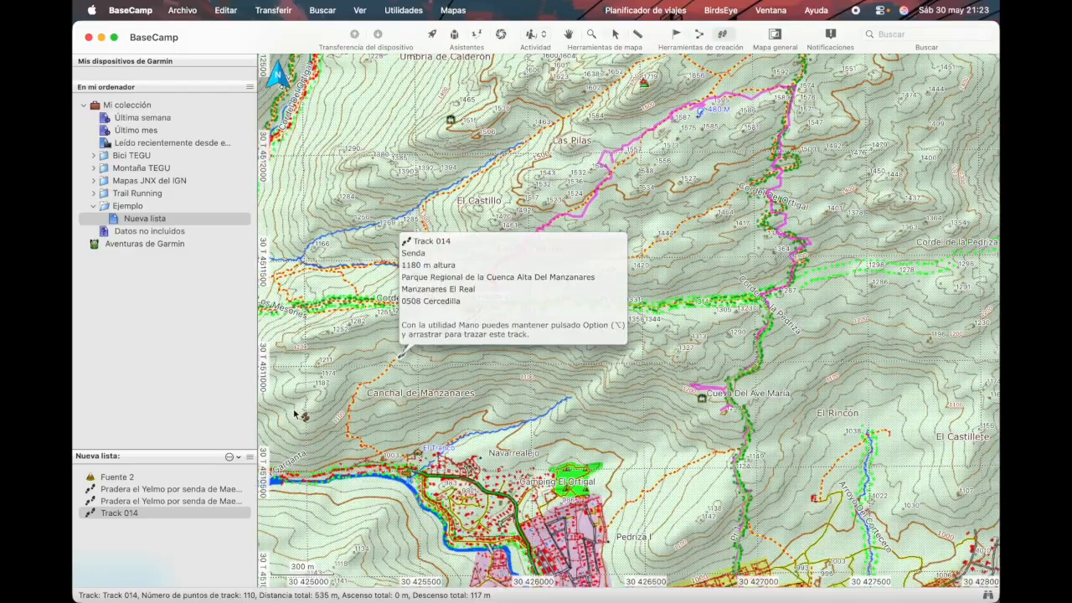
{"action": "scroll", "coordinate": [295, 414], "scroll_direction": "up", "scroll_amount": 2}
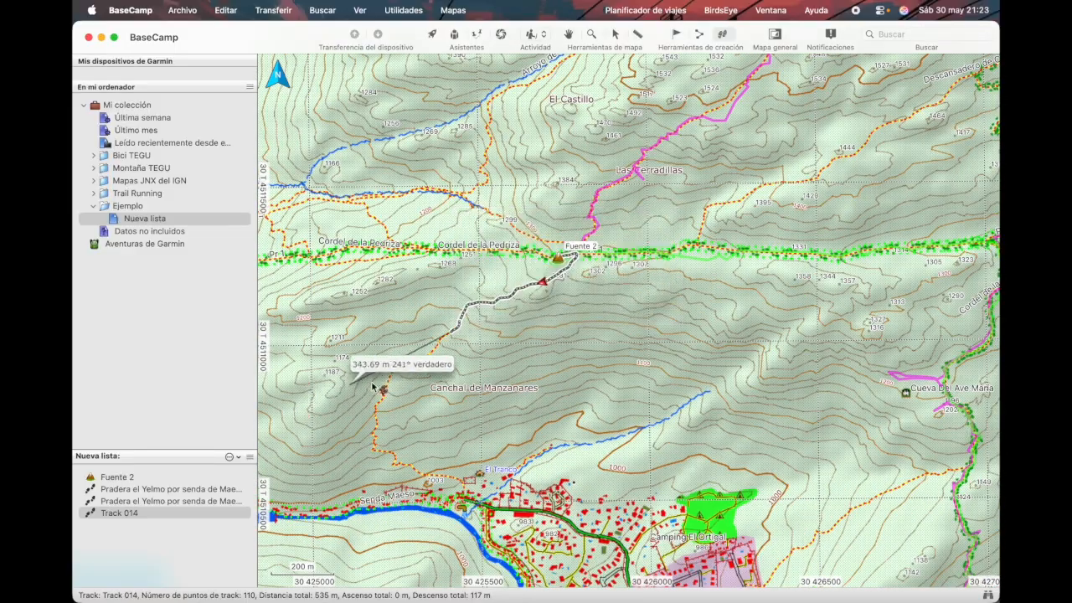
{"action": "mouse_move", "coordinate": [433, 360]}
{"action": "left_mouse_down"}
{"action": "mouse_move", "coordinate": [397, 372]}
{"action": "mouse_move", "coordinate": [374, 415]}
{"action": "mouse_move", "coordinate": [375, 449]}
{"action": "mouse_move", "coordinate": [445, 475]}
{"action": "mouse_move", "coordinate": [486, 508]}
{"action": "mouse_move", "coordinate": [549, 506]}
{"action": "left_mouse_up"}
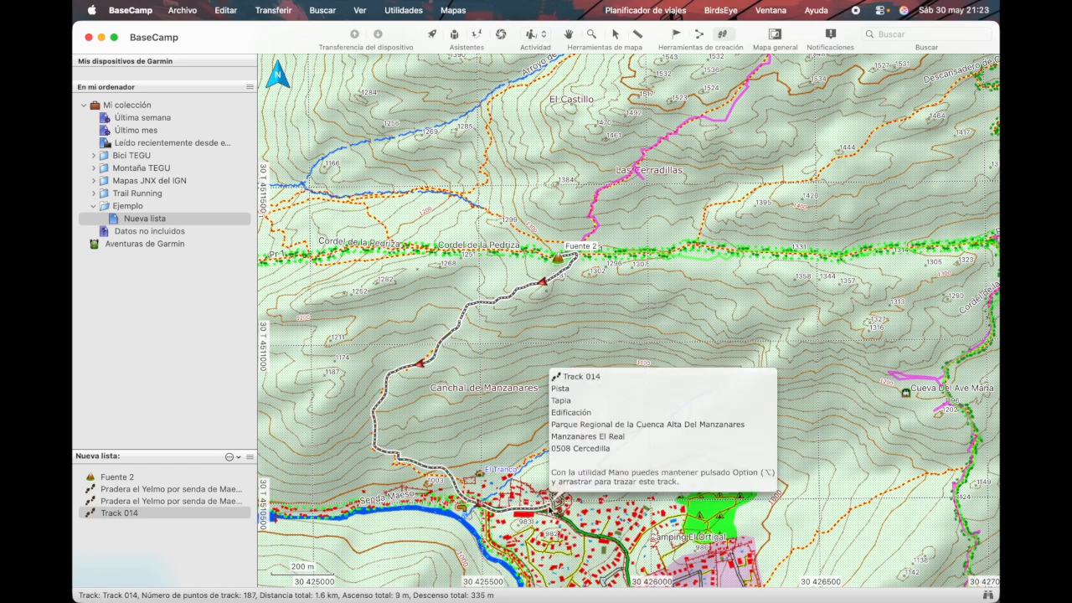
Open the newly drawn track's details and try to rename it as 2
{"action": "double_click", "coordinate": [122, 513]}
{"action": "triple_click", "coordinate": [382, 254]}
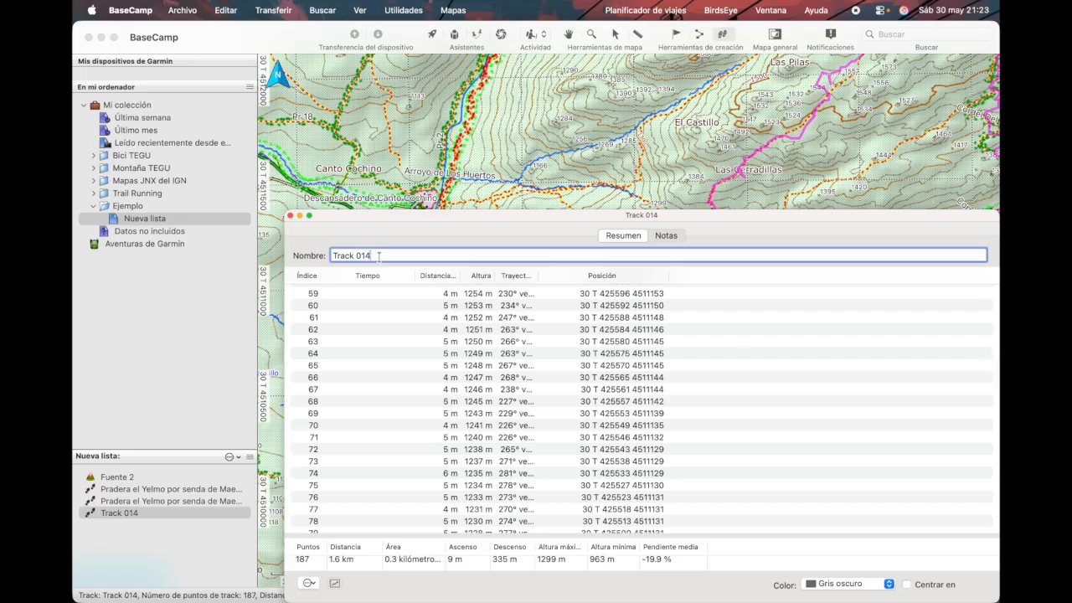
{"action": "type", "text": "2"}
{"action": "key", "text": "Return"}
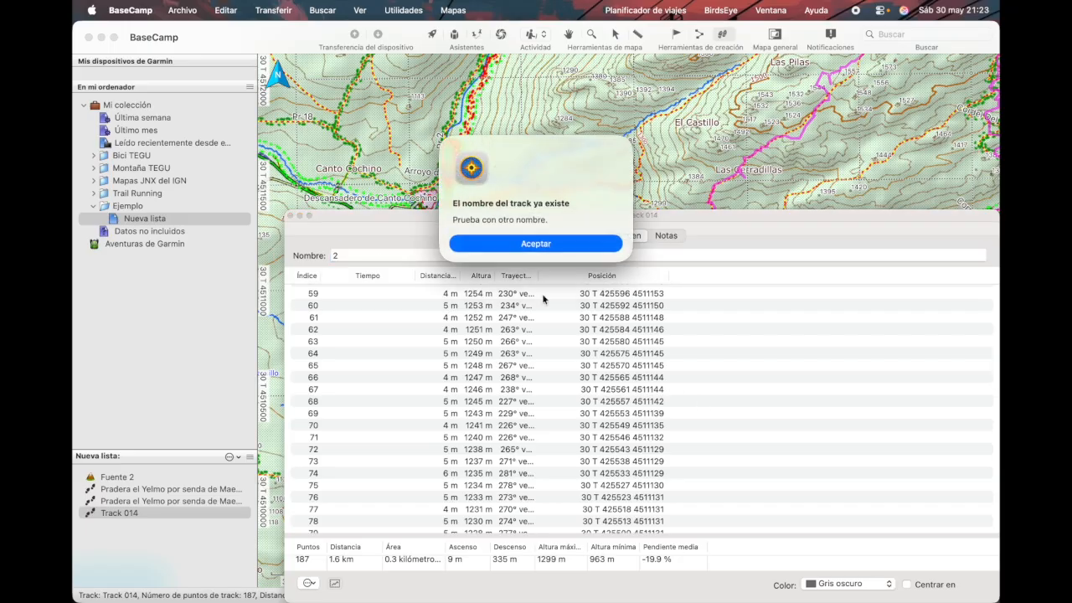
{"action": "left_click", "coordinate": [540, 244]}
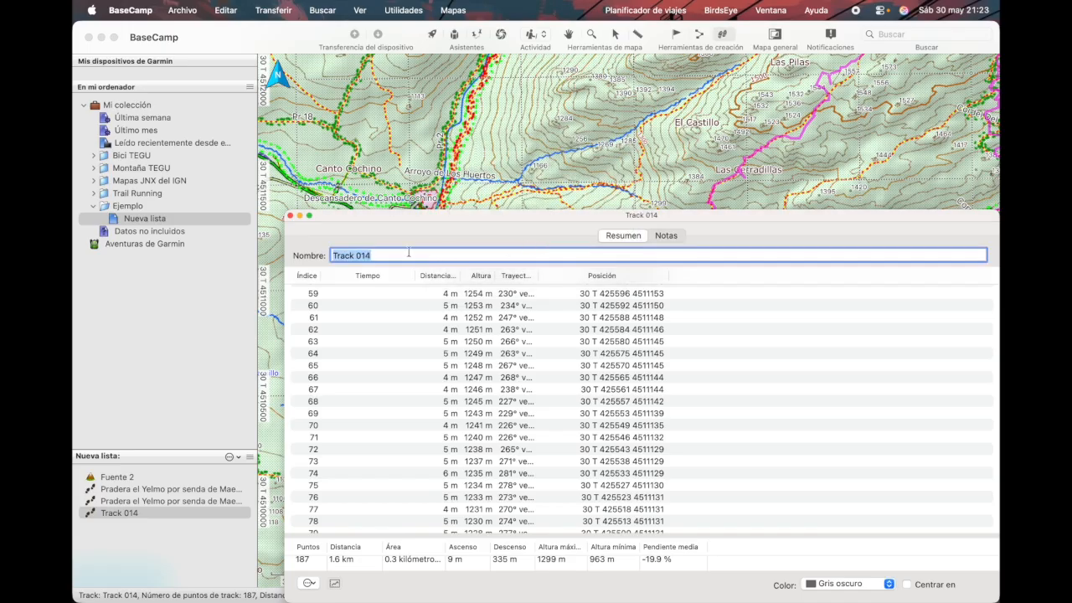
Rename the new track as "vuelta 2", set its colour to Amarillo and close its details
{"action": "type", "text": "vuelta 2"}
{"action": "left_click", "coordinate": [890, 585]}
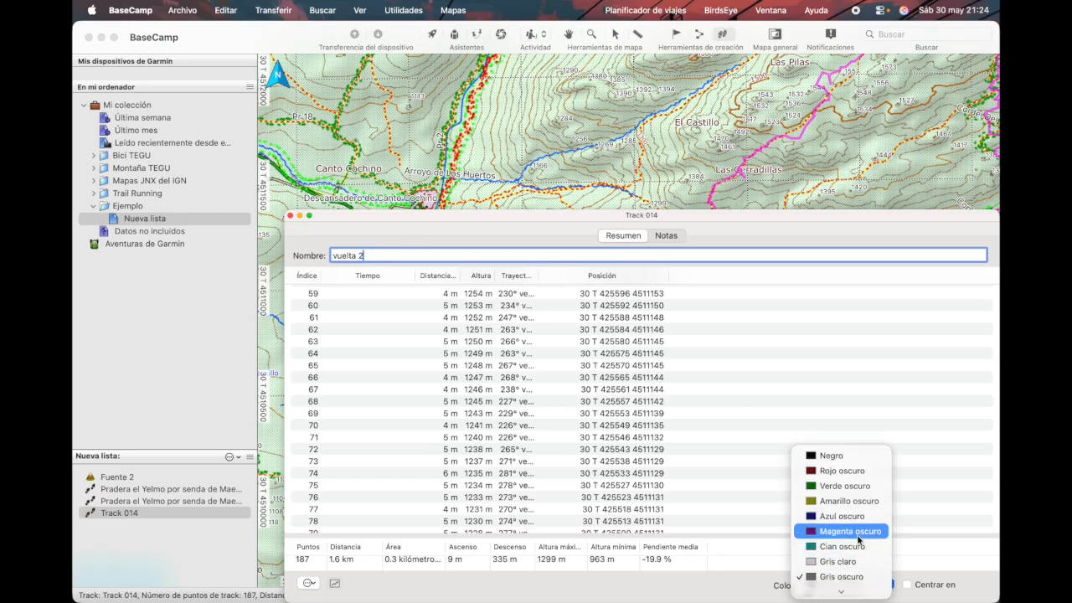
{"action": "left_click", "coordinate": [833, 514]}
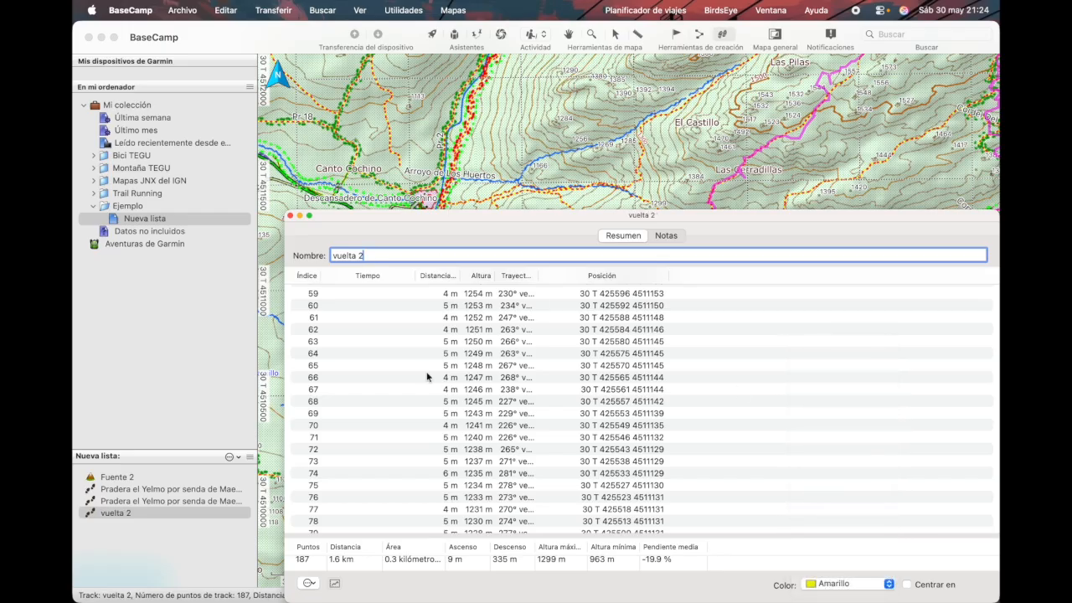
{"action": "left_click", "coordinate": [289, 216]}
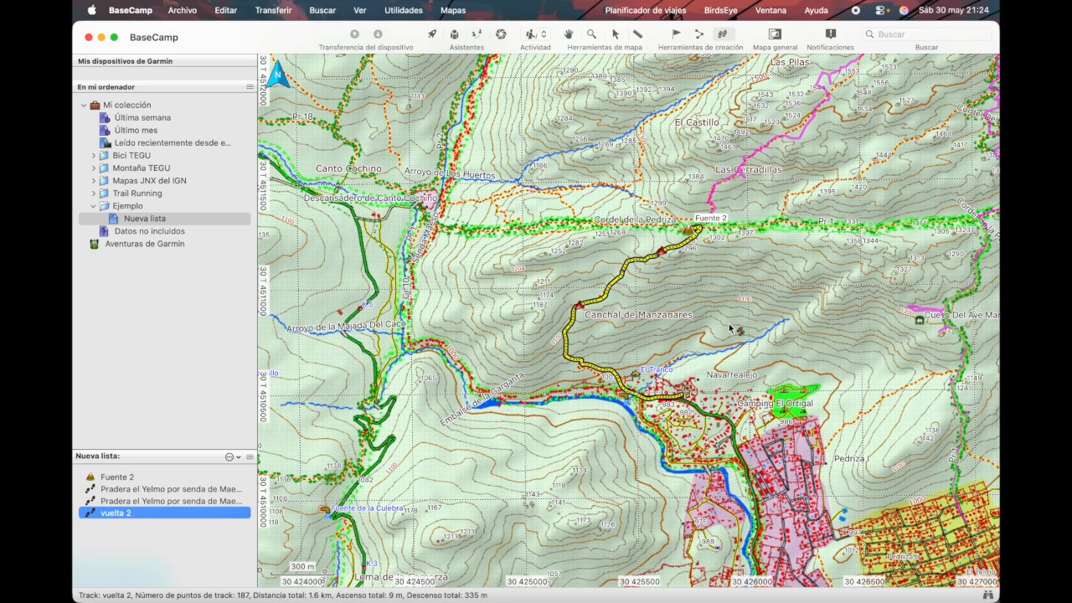
View the wider area and select Fuente 2, both Pradera el Yelmo tracks and vuelta 2 in turn to examine each on the map
{"action": "left_click", "coordinate": [616, 34]}
{"action": "left_click", "coordinate": [567, 37]}
{"action": "left_click_drag", "start_coordinate": [789, 159], "coordinate": [505, 172]}
{"action": "scroll", "coordinate": [505, 172], "scroll_direction": "down", "scroll_amount": 3}
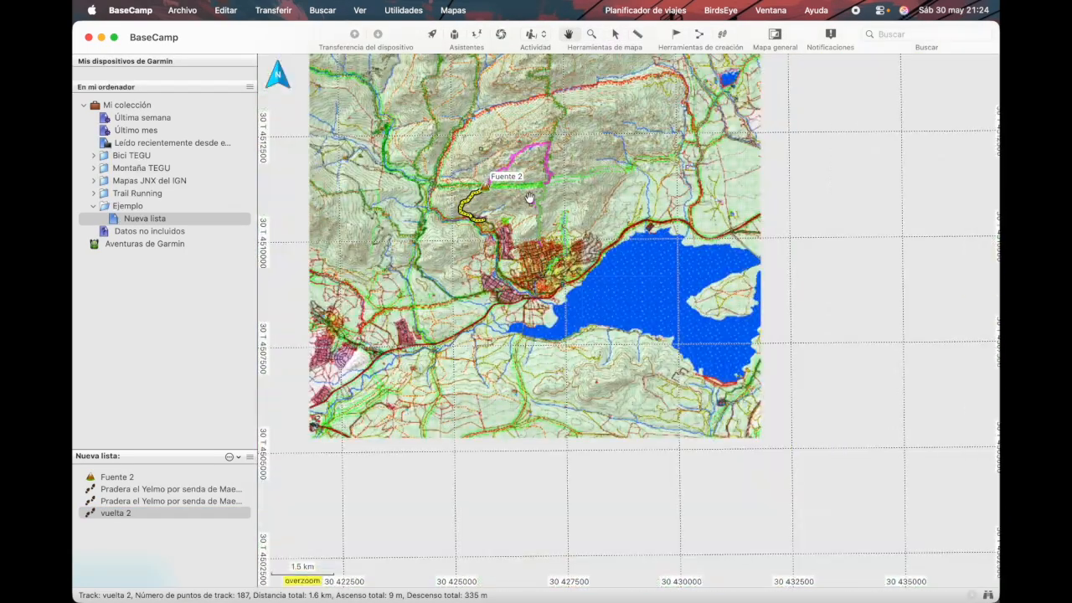
{"action": "scroll", "coordinate": [505, 172], "scroll_direction": "up", "scroll_amount": 1}
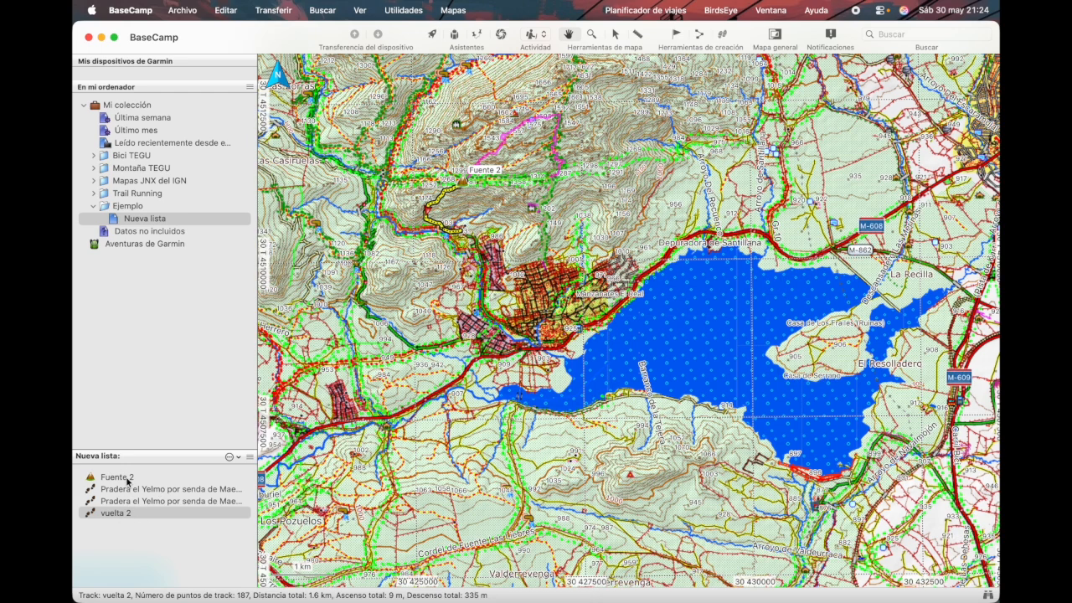
{"action": "left_click", "coordinate": [128, 481]}
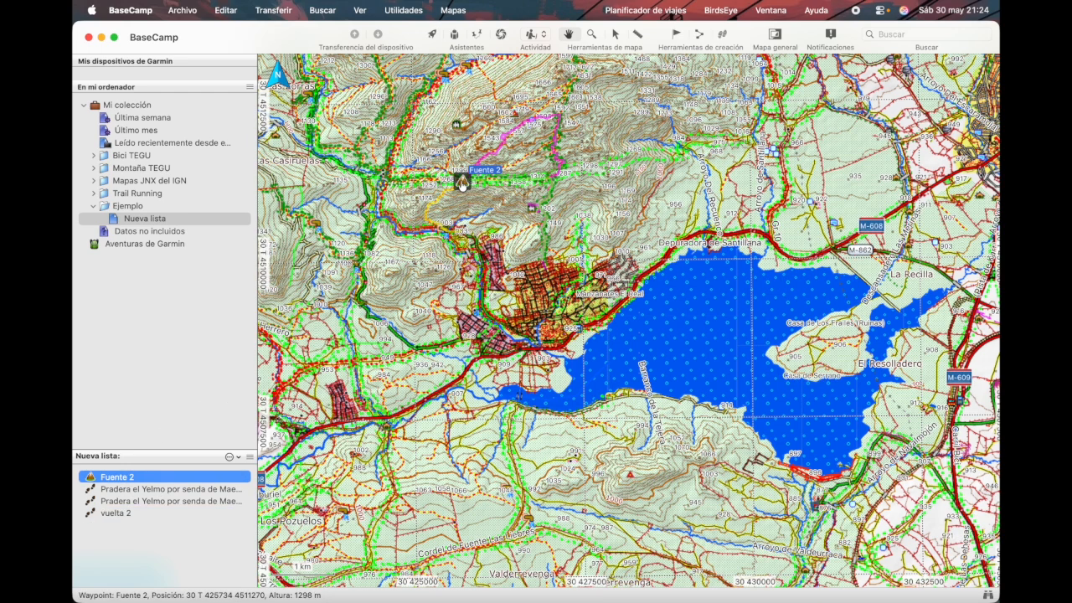
{"action": "left_click", "coordinate": [155, 489]}
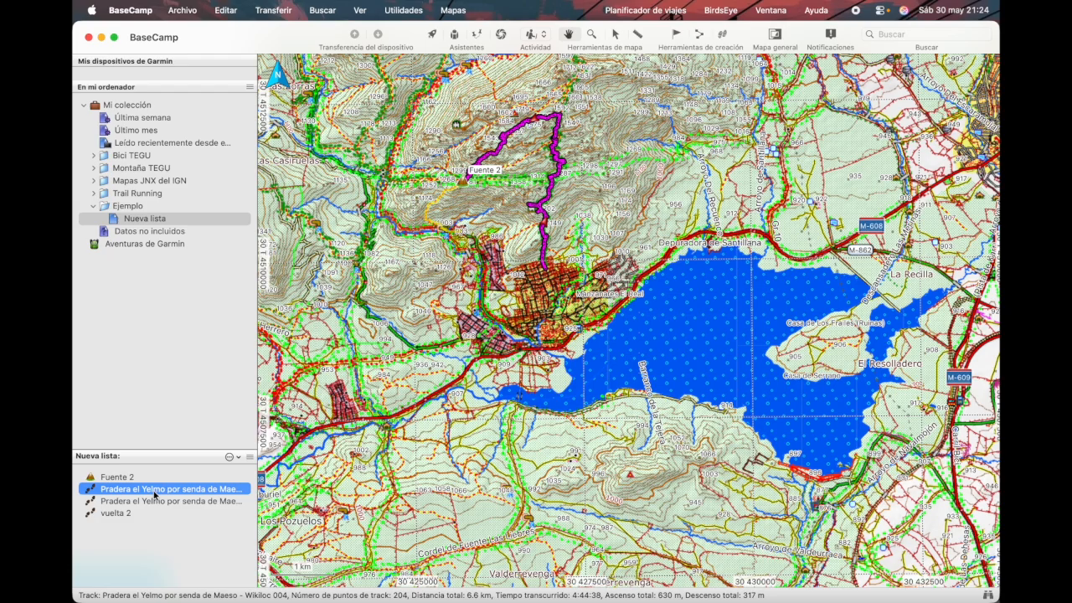
{"action": "left_click", "coordinate": [142, 501]}
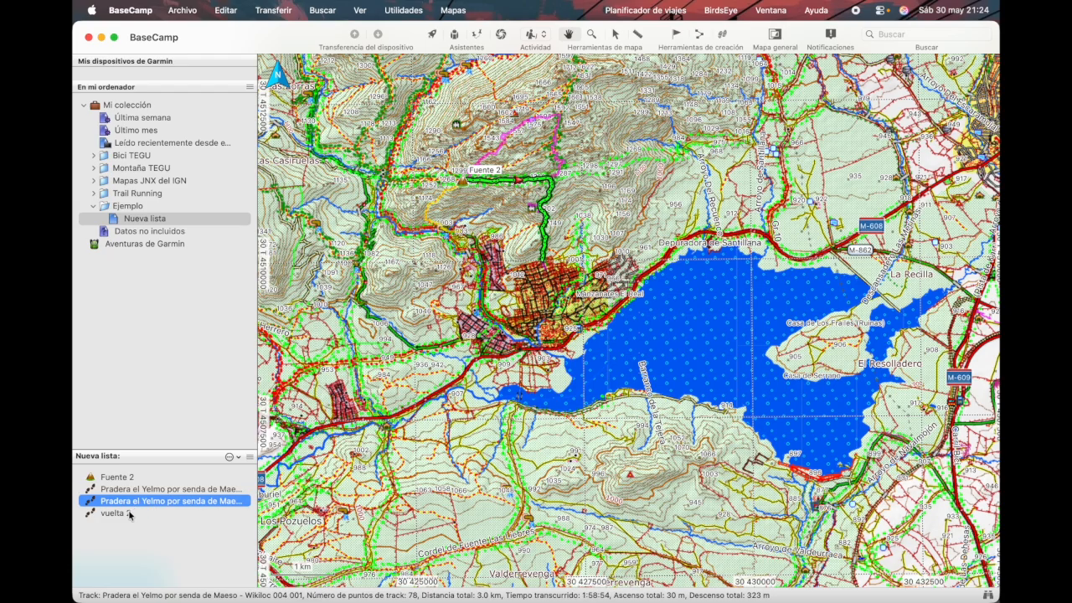
{"action": "left_click", "coordinate": [127, 514]}
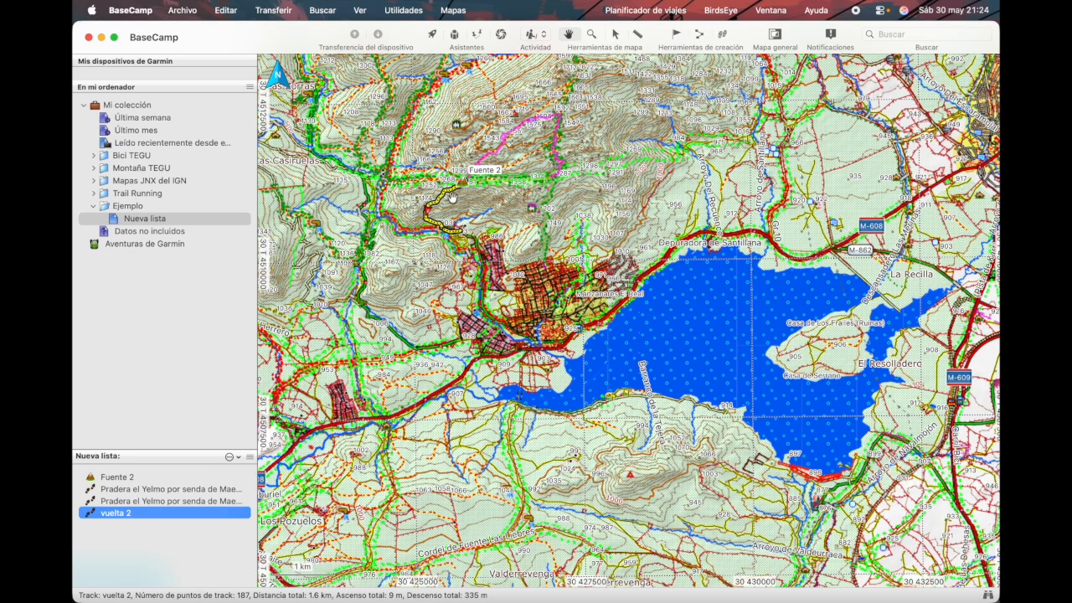
Select the magenta Pradera el Yelmo track and vuelta 2 together in the list
{"action": "scroll", "coordinate": [486, 198], "scroll_direction": "up", "scroll_amount": 1}
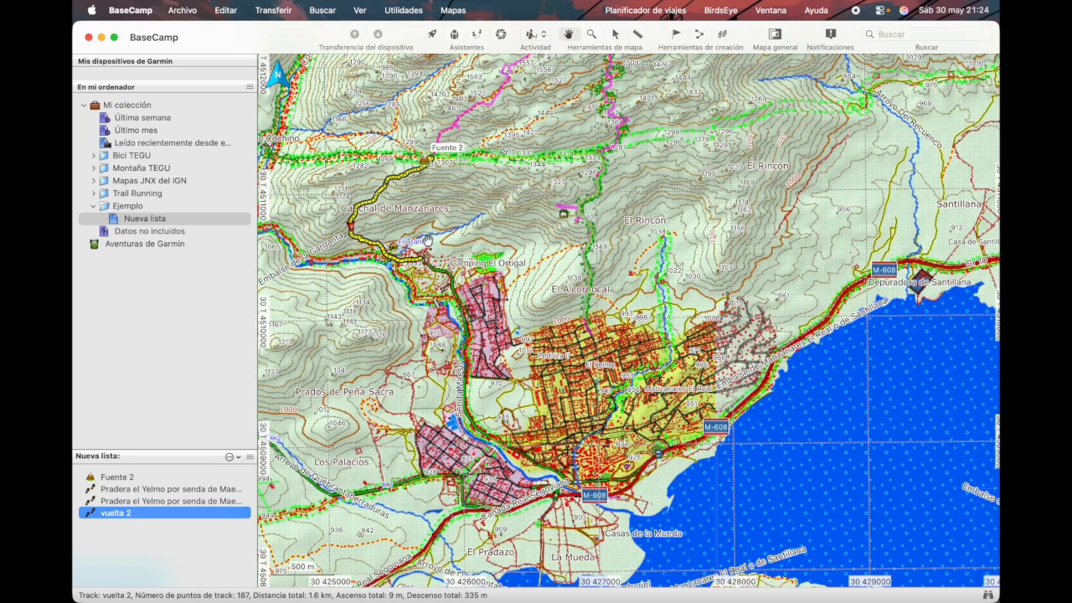
{"action": "left_click", "coordinate": [200, 490]}
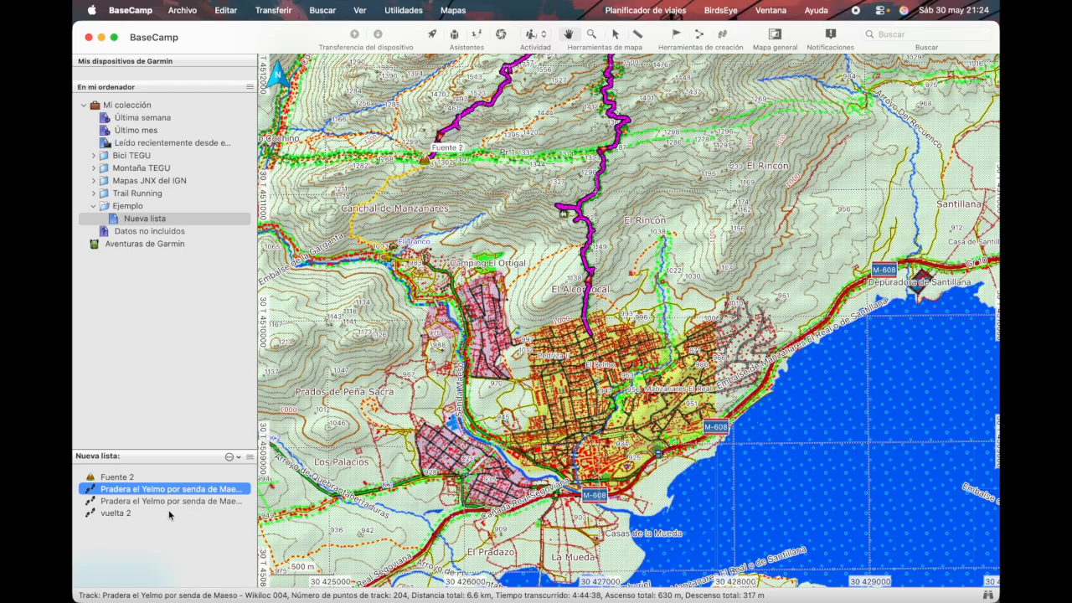
{"action": "left_click", "coordinate": [123, 514]}
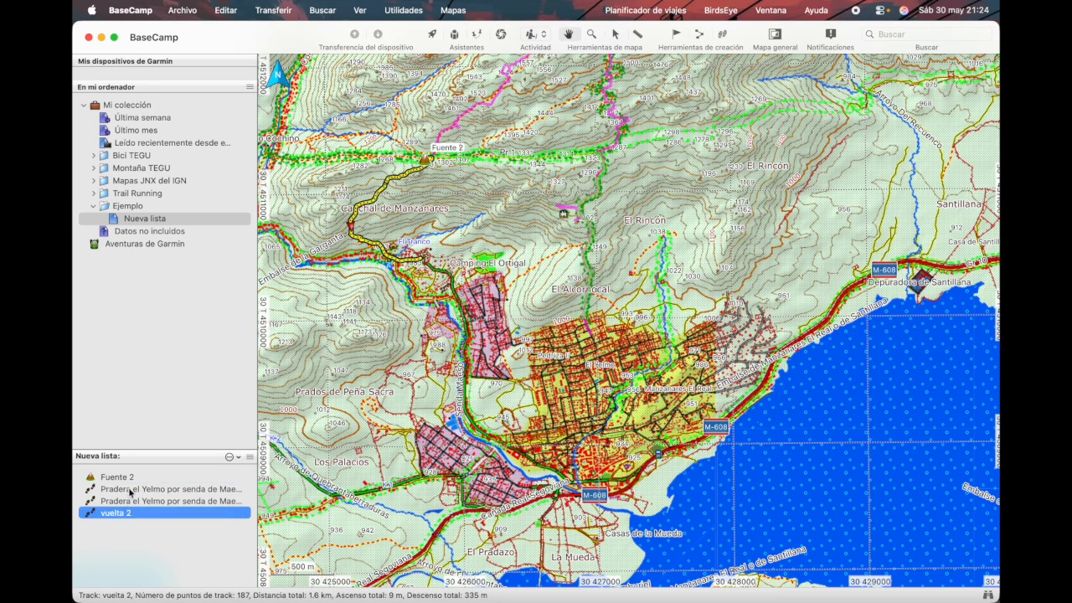
{"action": "left_click", "coordinate": [130, 490]}
{"action": "left_click", "coordinate": [112, 515]}
{"action": "left_click", "coordinate": [143, 490]}
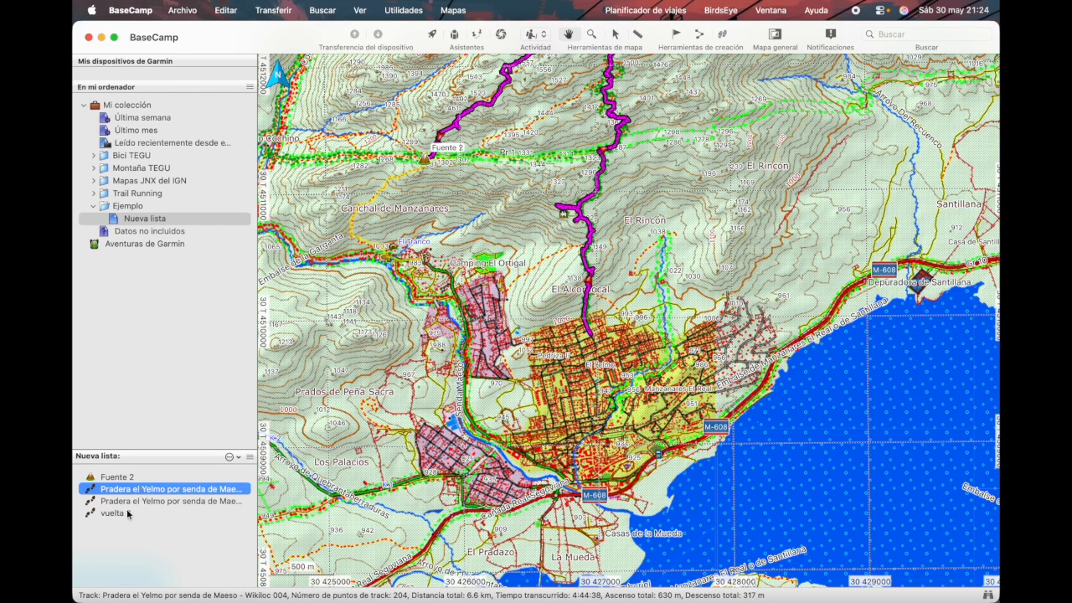
{"action": "left_click", "coordinate": [127, 514], "text": "super"}
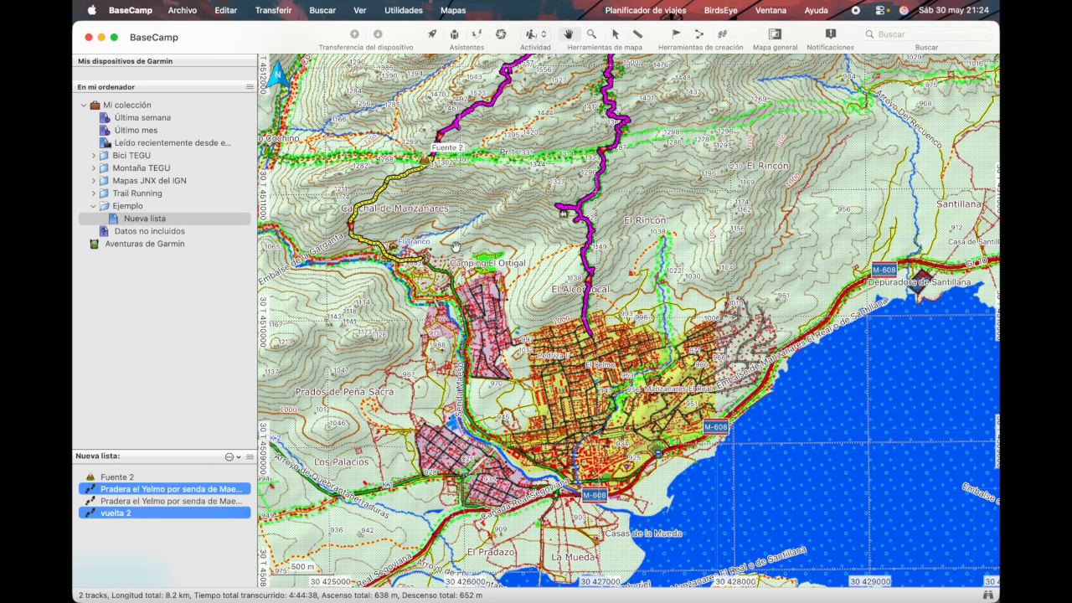
Join the selected magenta Pradera el Yelmo track and vuelta 2 into a new track, keeping the original tracks
{"action": "right_click", "coordinate": [191, 491]}
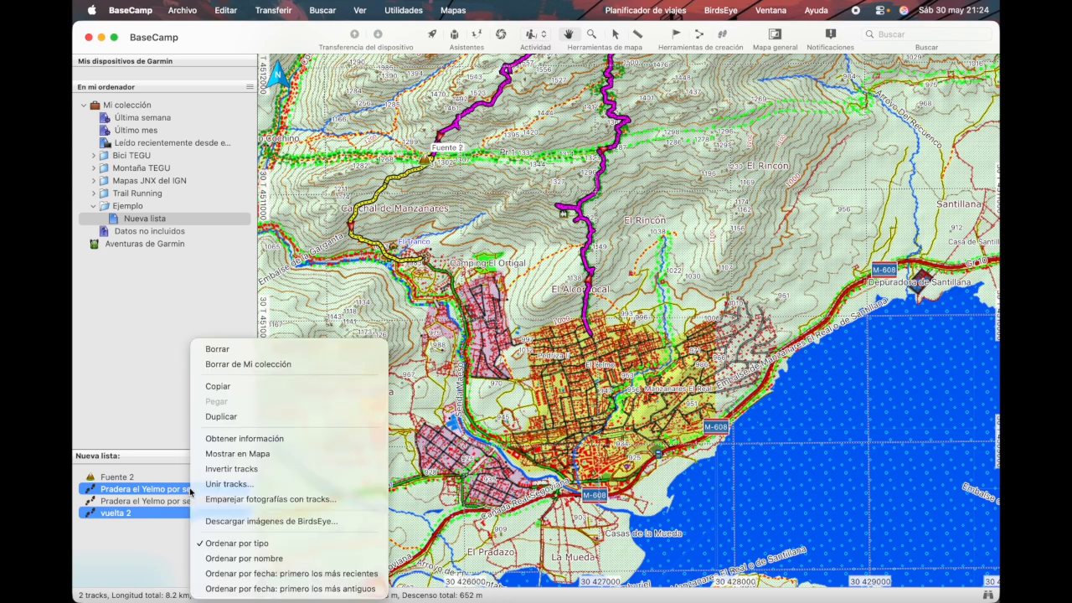
{"action": "left_click", "coordinate": [245, 485]}
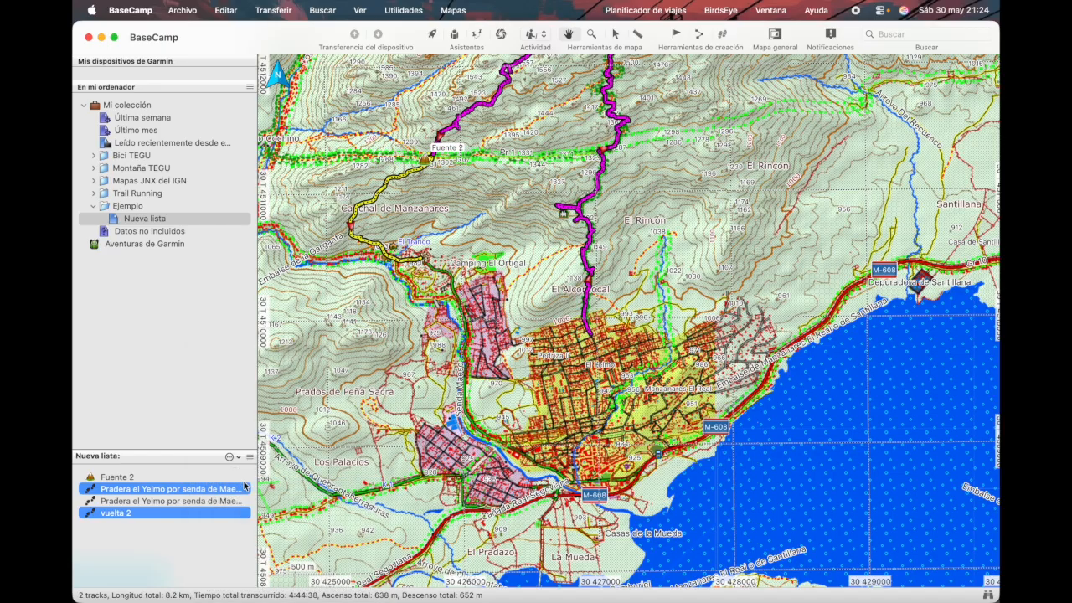
{"action": "left_click", "coordinate": [494, 194]}
{"action": "left_click", "coordinate": [502, 184]}
{"action": "left_click", "coordinate": [497, 196]}
{"action": "left_click", "coordinate": [507, 184]}
{"action": "left_click", "coordinate": [579, 263]}
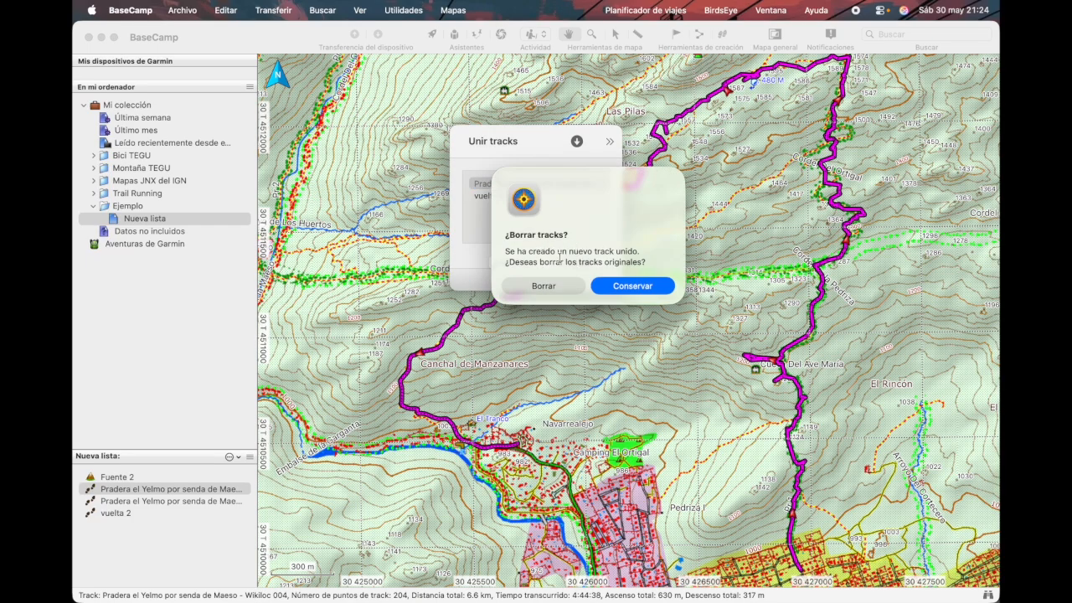
{"action": "left_click", "coordinate": [633, 286]}
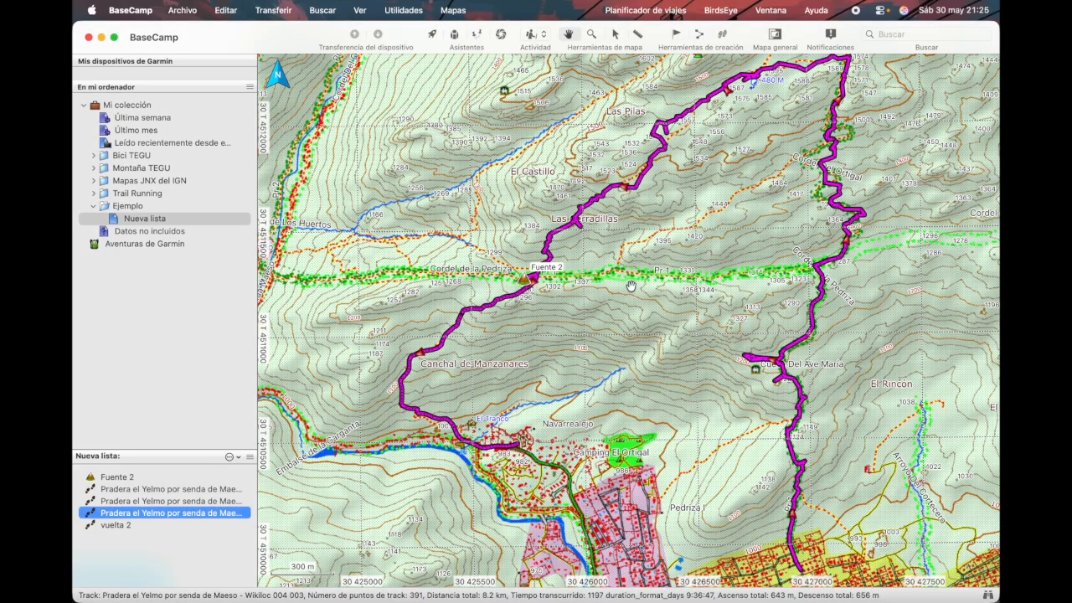
Compare the original tracks with the joined Pradera el Yelmo track and examine the joined track's full course on the map
{"action": "left_click", "coordinate": [153, 490]}
{"action": "left_click", "coordinate": [161, 503]}
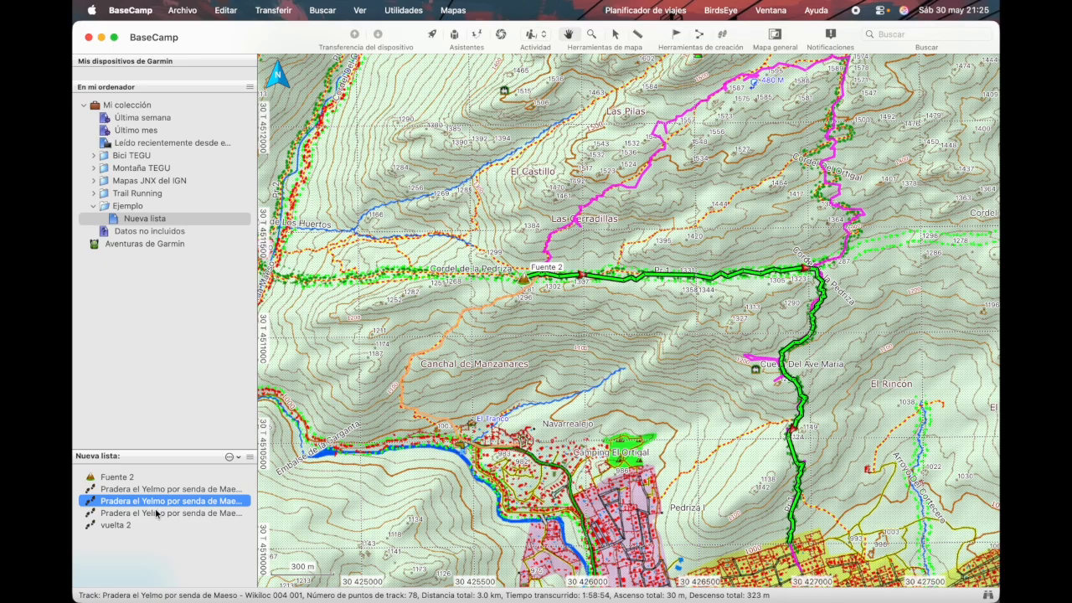
{"action": "left_click", "coordinate": [156, 513]}
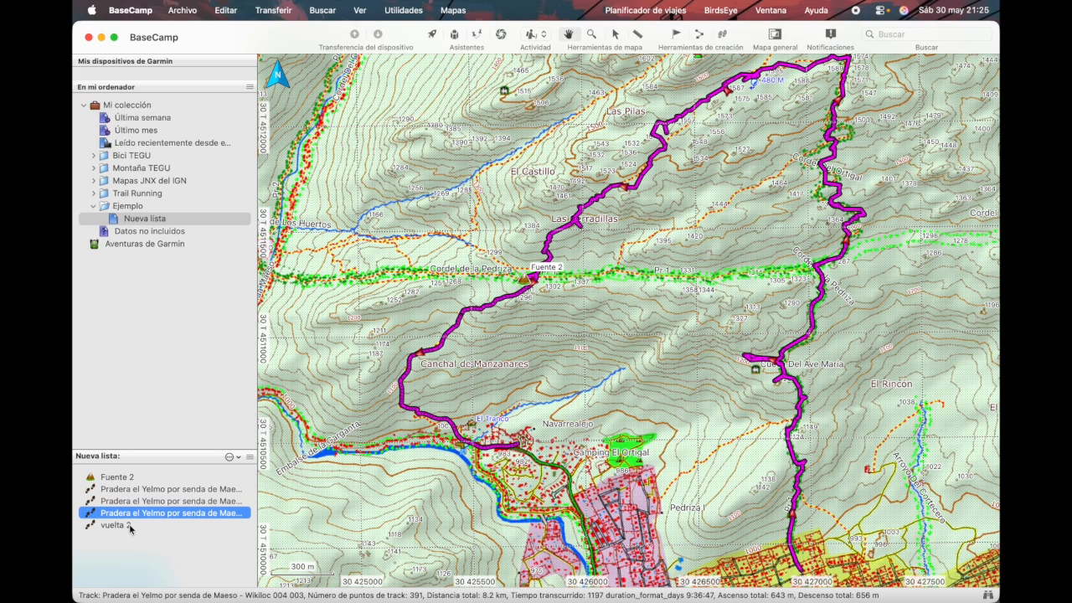
{"action": "left_click", "coordinate": [129, 525]}
{"action": "left_click", "coordinate": [209, 513]}
{"action": "mouse_move", "coordinate": [526, 447]}
{"action": "scroll", "coordinate": [665, 370], "scroll_direction": "down", "scroll_amount": 5}
{"action": "scroll", "coordinate": [664, 369], "scroll_direction": "right", "scroll_amount": 4}
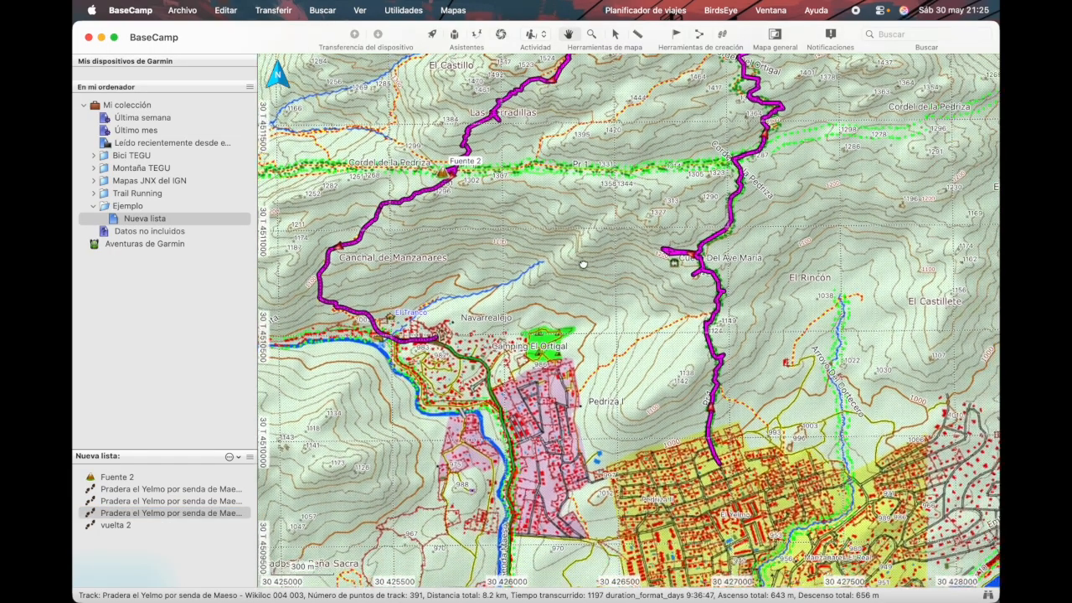
{"action": "scroll", "coordinate": [712, 404], "scroll_direction": "up", "scroll_amount": 4}
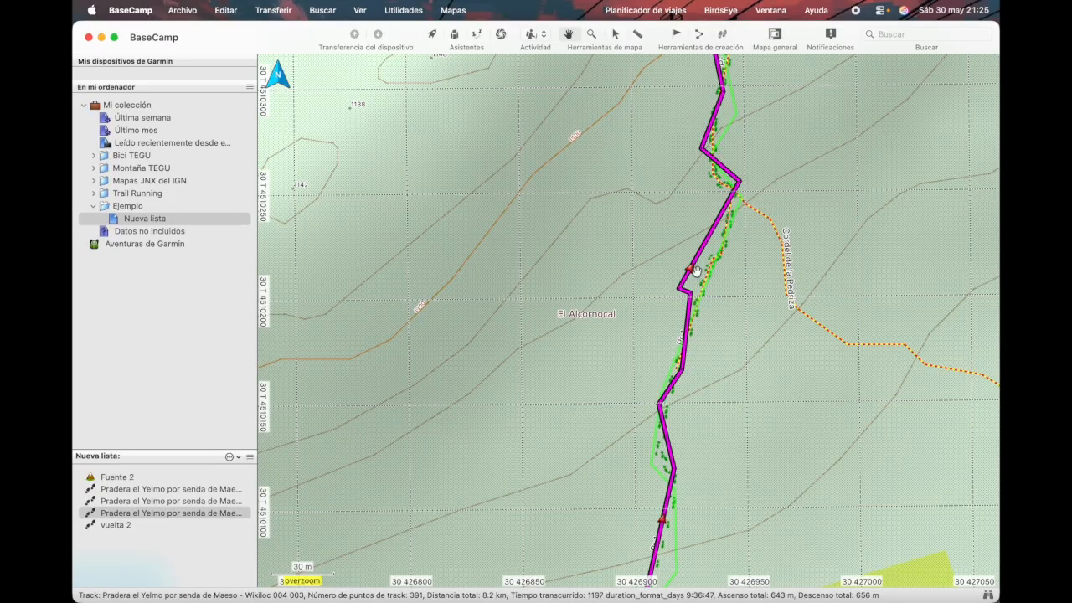
{"action": "scroll", "coordinate": [697, 270], "scroll_direction": "down", "scroll_amount": 4}
{"action": "scroll", "coordinate": [523, 238], "scroll_direction": "down", "scroll_amount": 1}
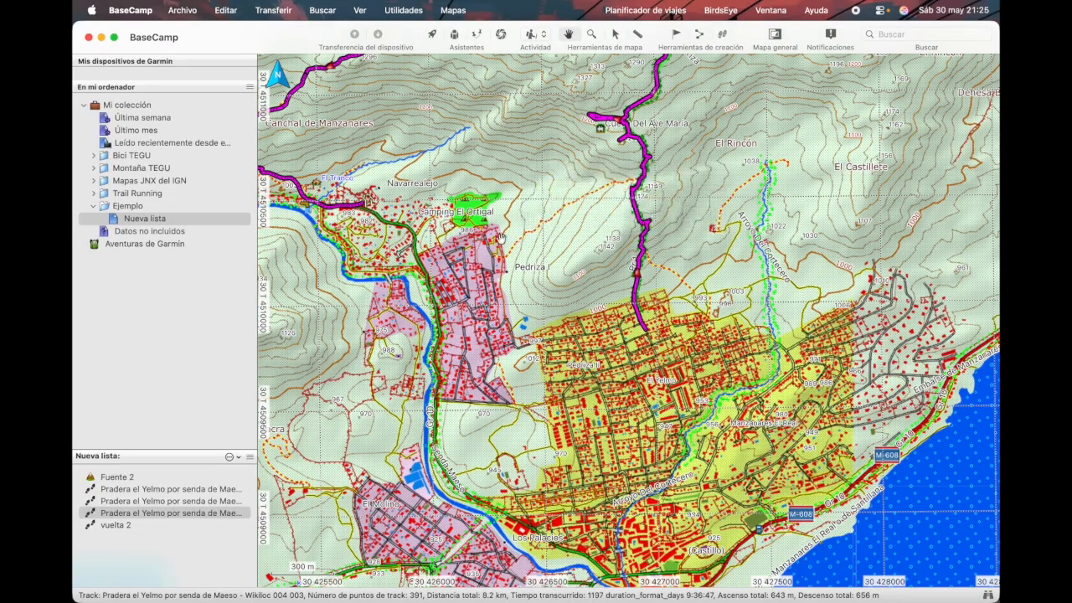
{"action": "left_click_drag", "start_coordinate": [459, 204], "coordinate": [550, 405]}
{"action": "scroll", "coordinate": [550, 405], "scroll_direction": "down", "scroll_amount": 1}
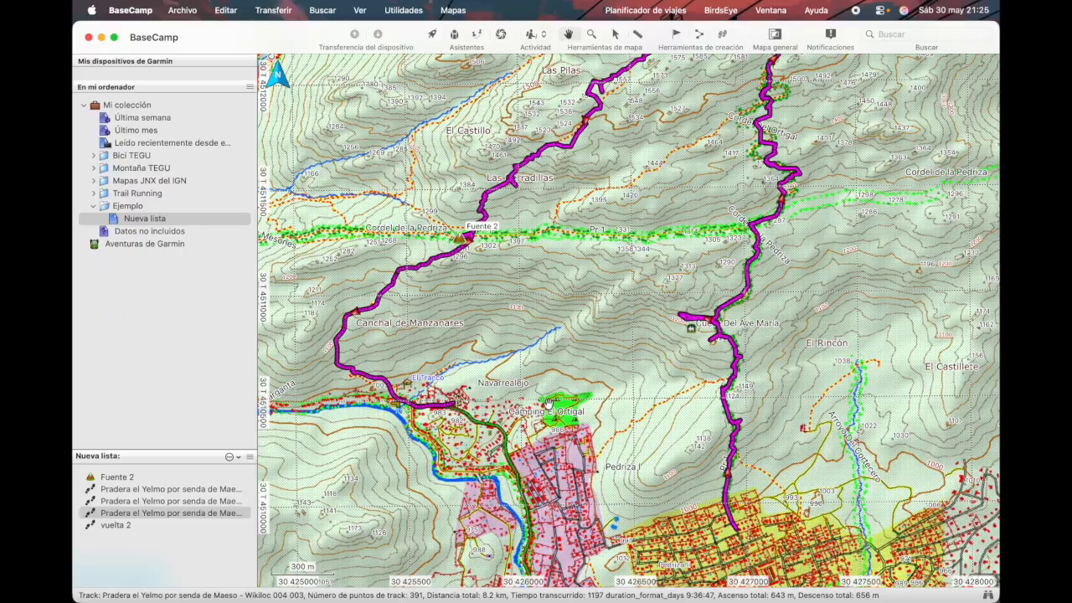
{"action": "mouse_move", "coordinate": [549, 406]}
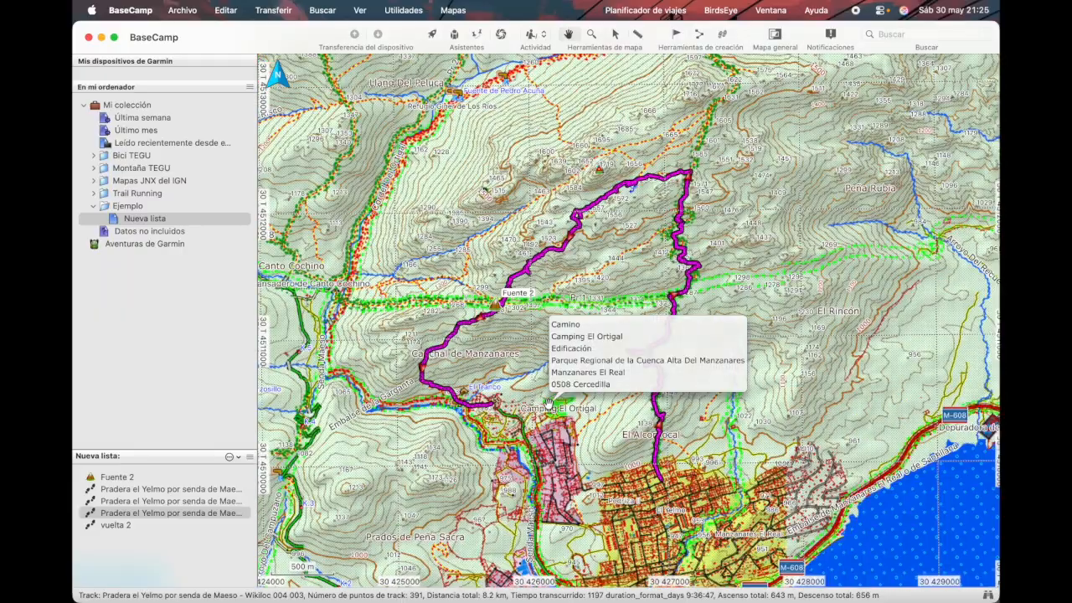
{"action": "left_click_drag", "start_coordinate": [551, 383], "coordinate": [533, 361]}
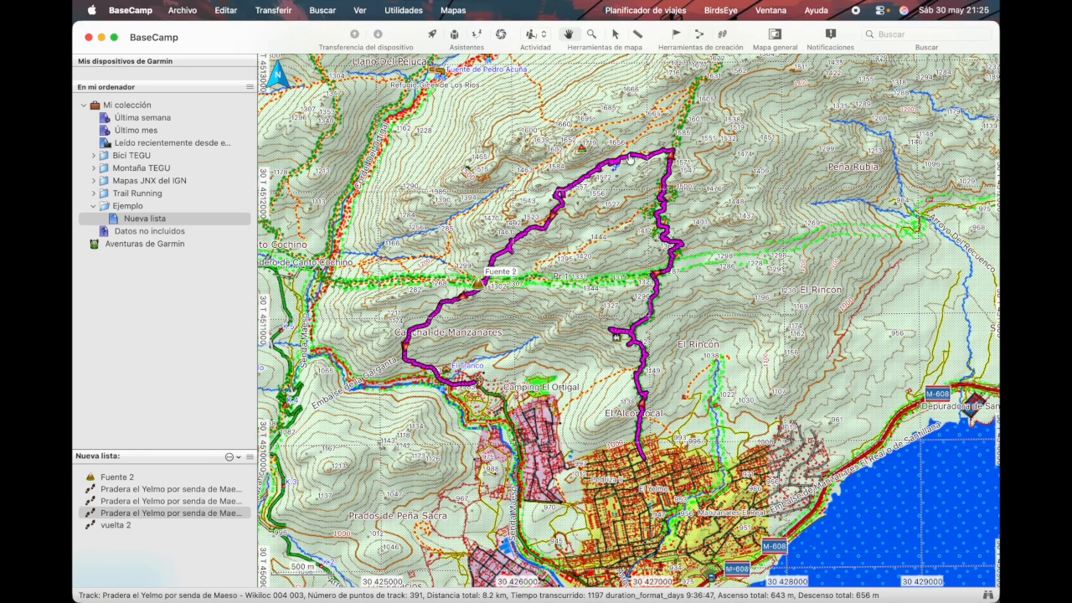
Invert the joined Pradera el Yelmo track, close its details and check its direction on the map
{"action": "left_click", "coordinate": [211, 513]}
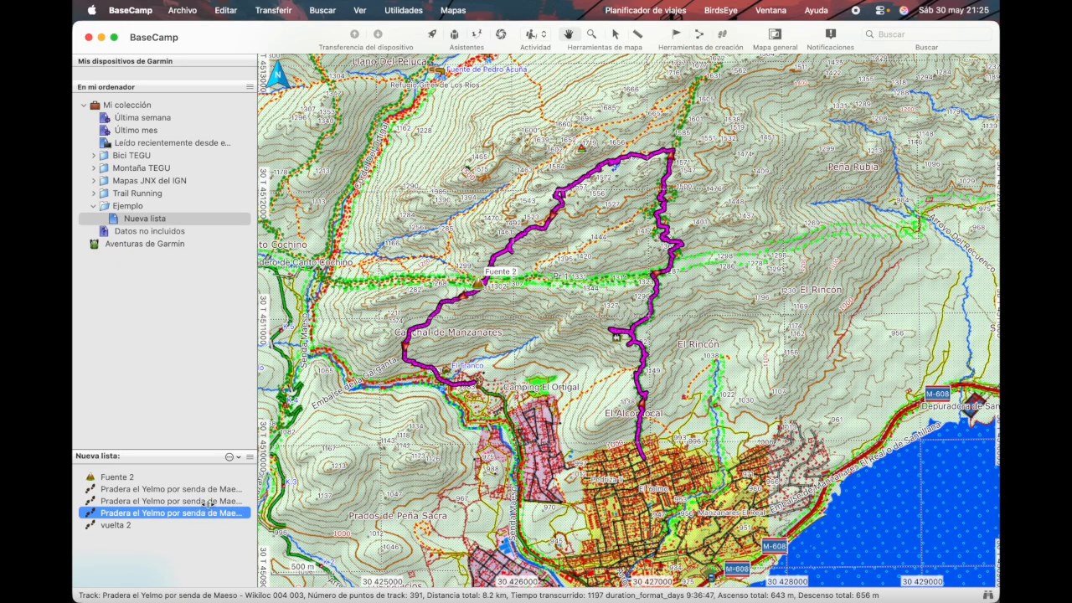
{"action": "left_click", "coordinate": [210, 504]}
{"action": "left_click", "coordinate": [202, 513]}
{"action": "right_click", "coordinate": [191, 516]}
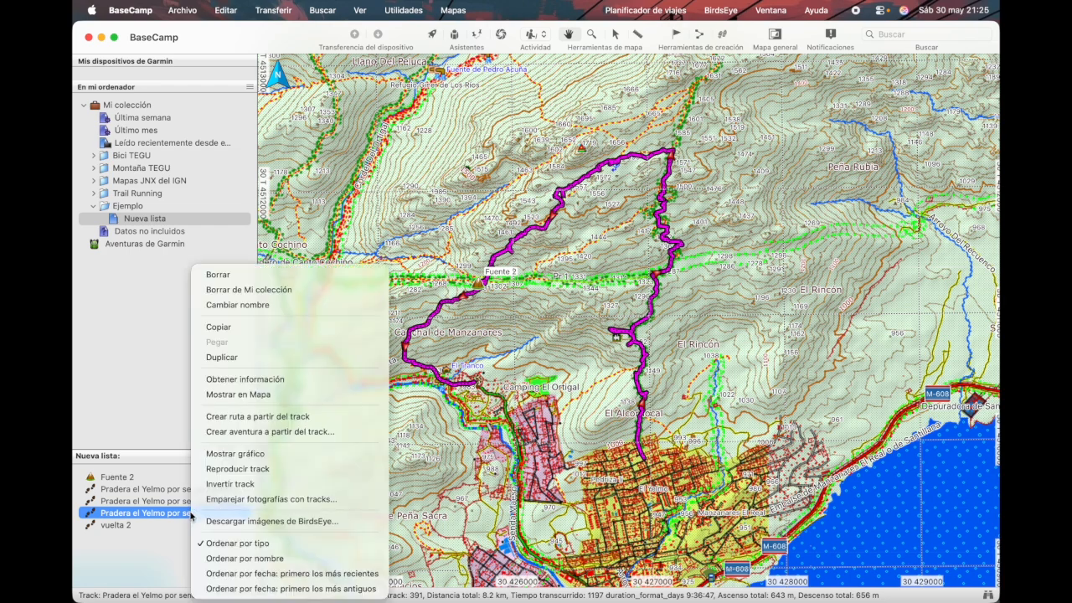
{"action": "left_click", "coordinate": [256, 485]}
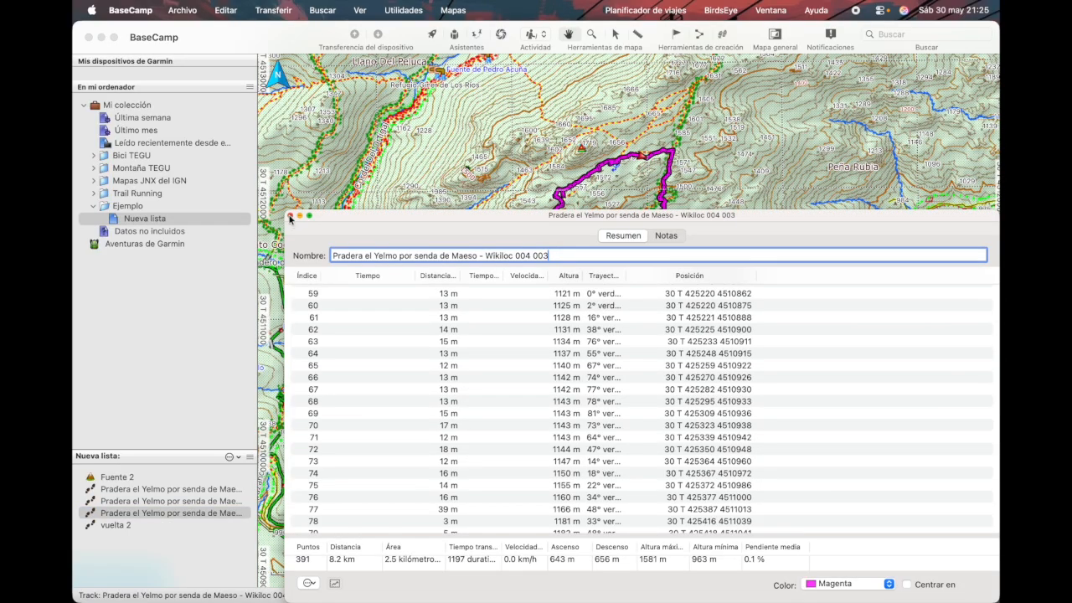
{"action": "left_click", "coordinate": [289, 216]}
{"action": "scroll", "coordinate": [418, 352], "scroll_direction": "up", "scroll_amount": 3}
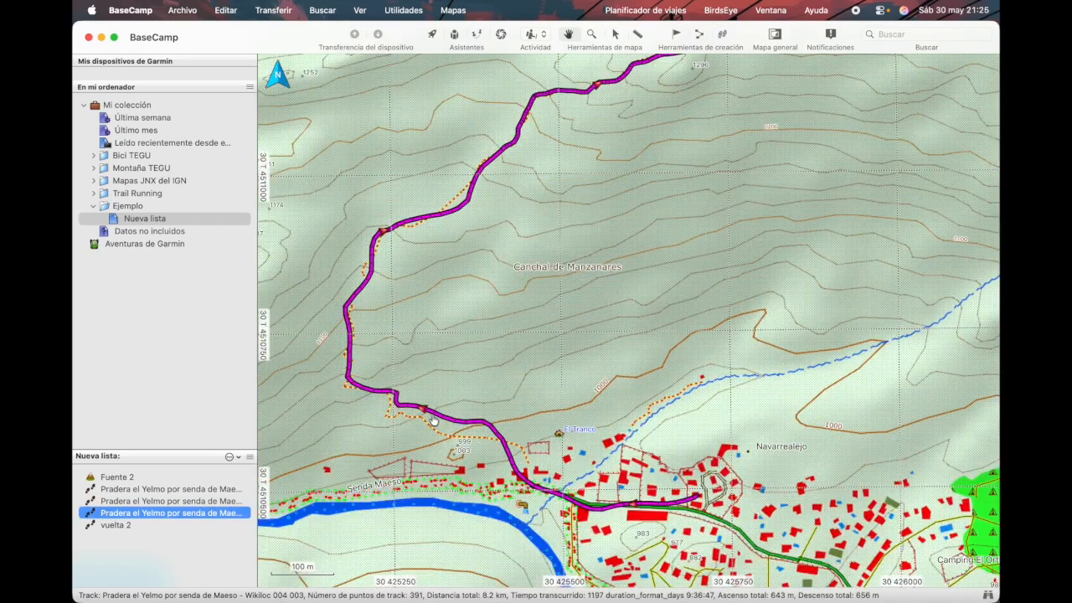
{"action": "scroll", "coordinate": [452, 205], "scroll_direction": "down", "scroll_amount": 5}
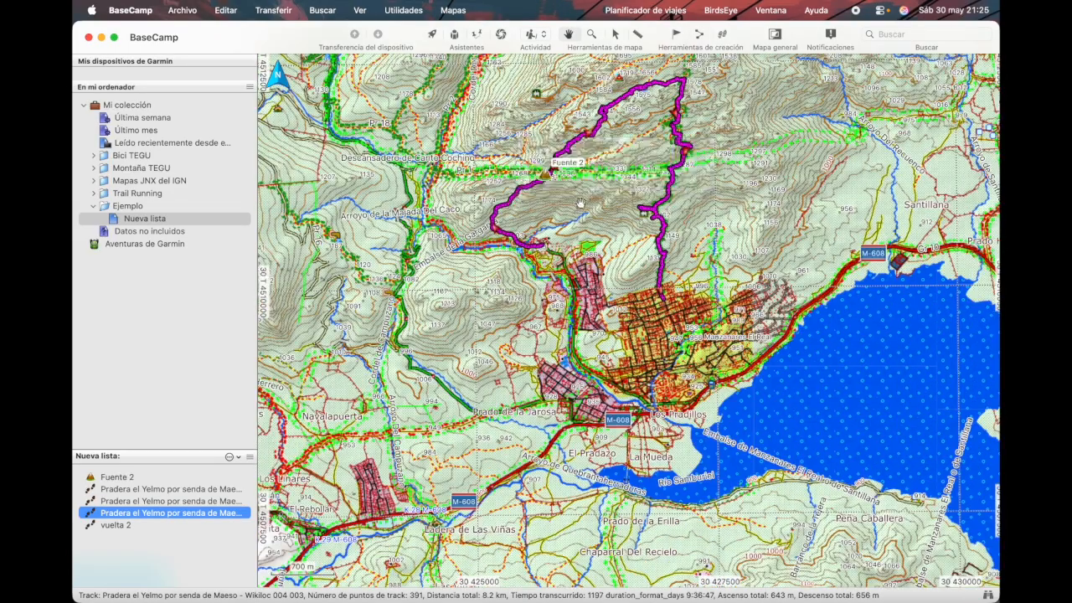
{"action": "left_click_drag", "start_coordinate": [602, 209], "coordinate": [526, 268]}
{"action": "scroll", "coordinate": [526, 269], "scroll_direction": "up", "scroll_amount": 1}
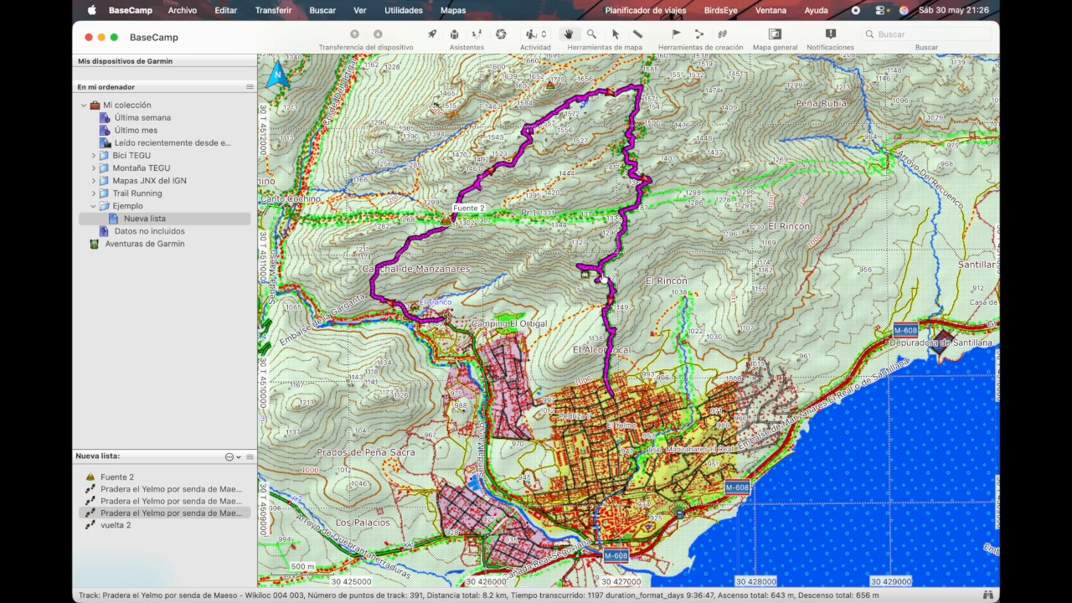
Create a new list named "Ruta" in the Ejemplo folder
{"action": "left_click", "coordinate": [150, 221]}
{"action": "left_click", "coordinate": [130, 207]}
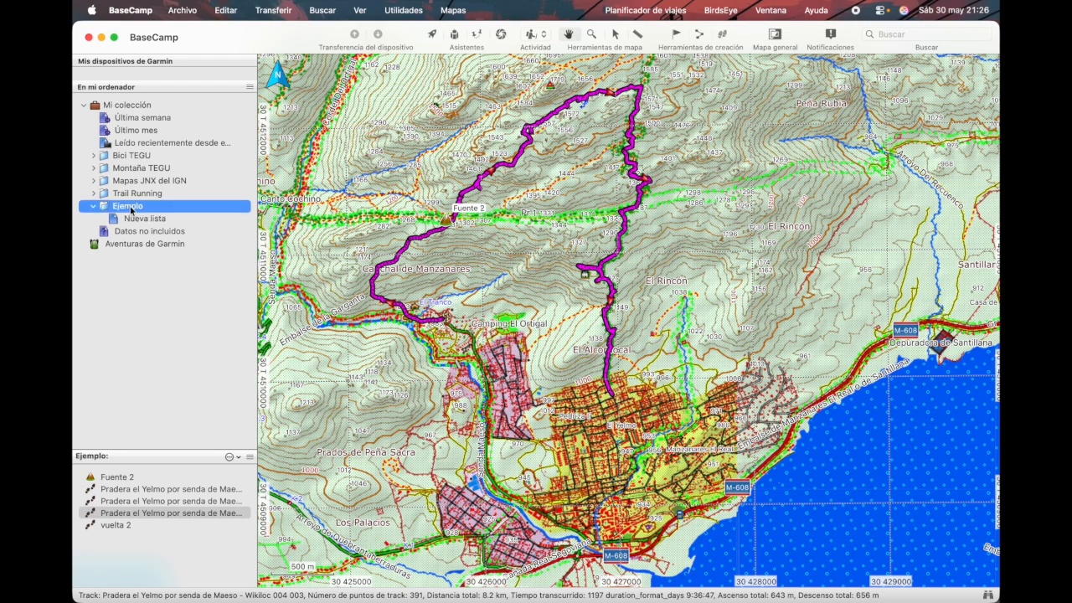
{"action": "right_click", "coordinate": [130, 210]}
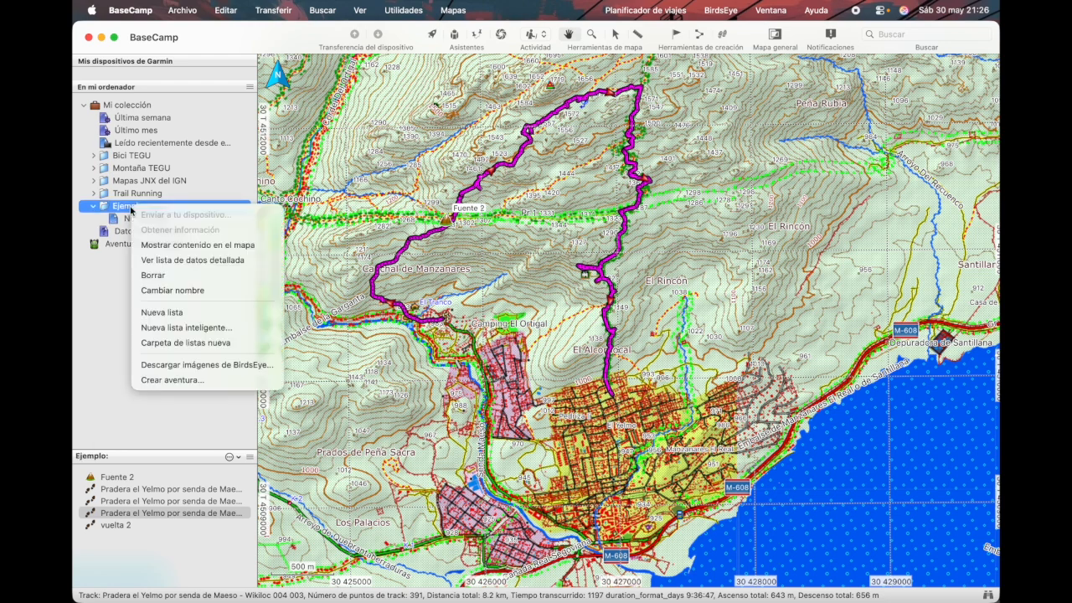
{"action": "left_click", "coordinate": [168, 311]}
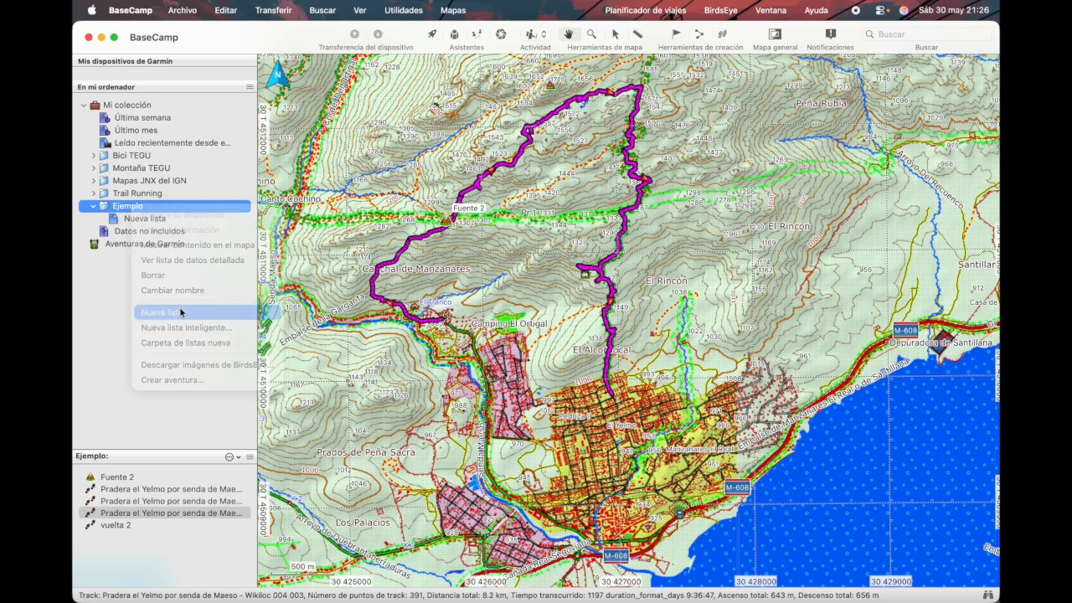
{"action": "type", "text": "Ruta"}
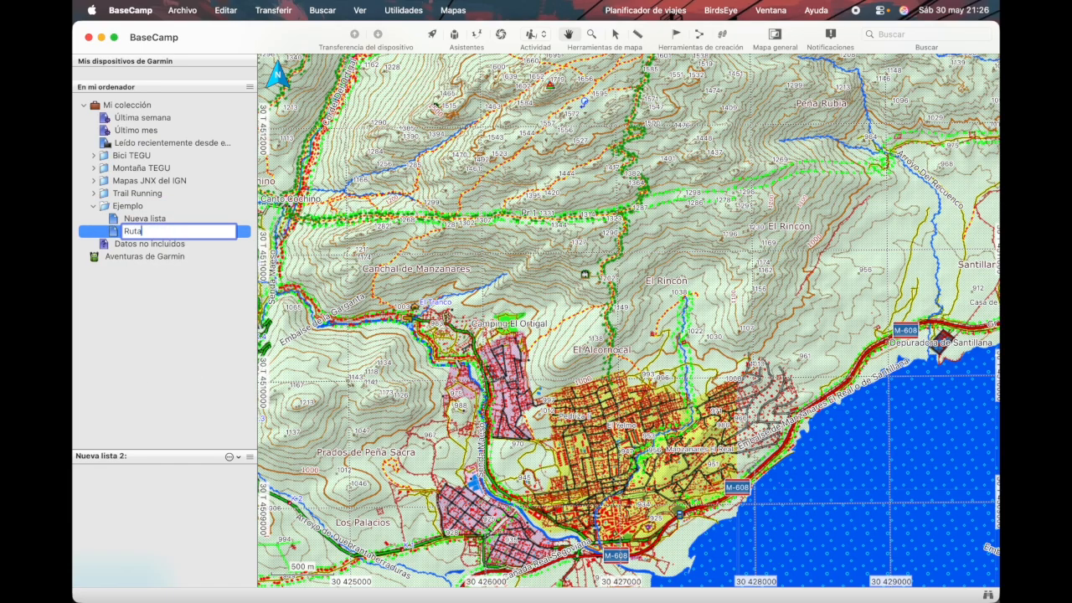
{"action": "key", "text": "Return"}
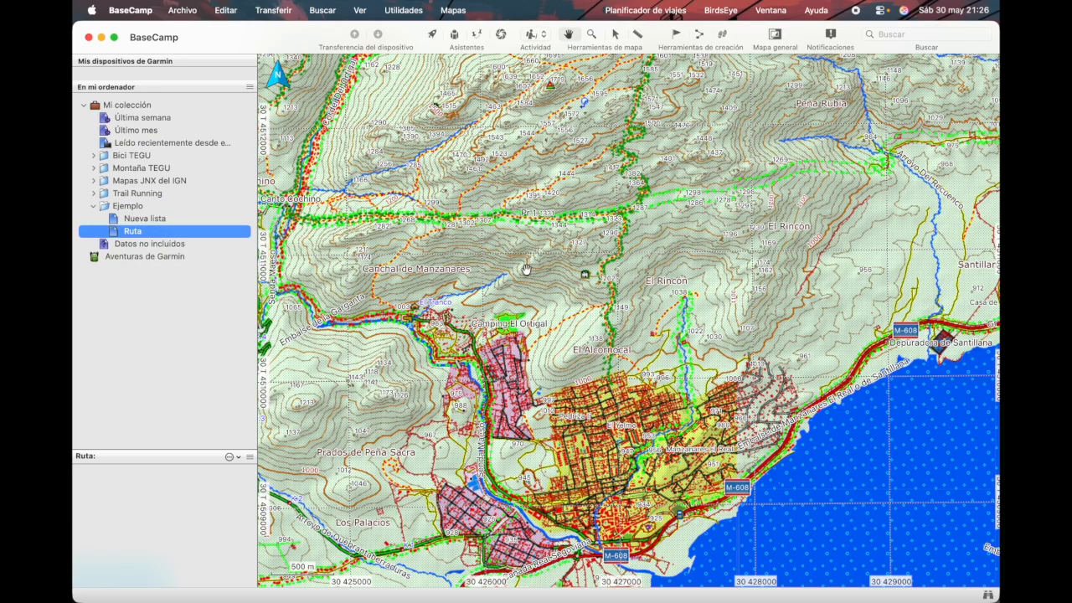
Create a six-point route from El Yelmo's streets over the Pradera el Yelmo heights and Pr-1 path to Camping El Ortigal, then close its details
{"action": "left_click_drag", "start_coordinate": [569, 234], "coordinate": [571, 267]}
{"action": "mouse_move", "coordinate": [571, 266]}
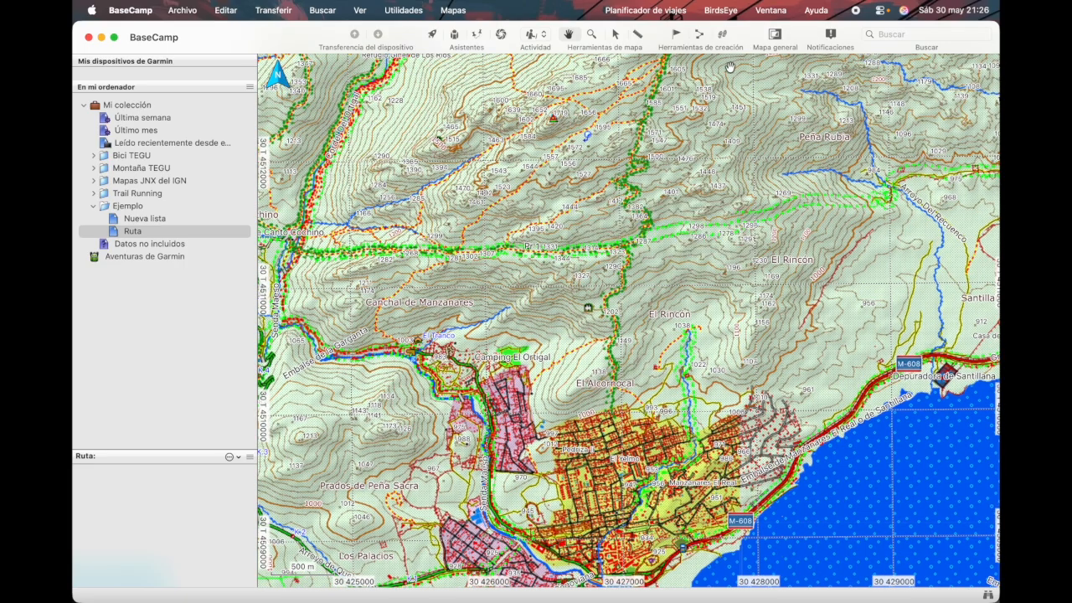
{"action": "mouse_move", "coordinate": [711, 65]}
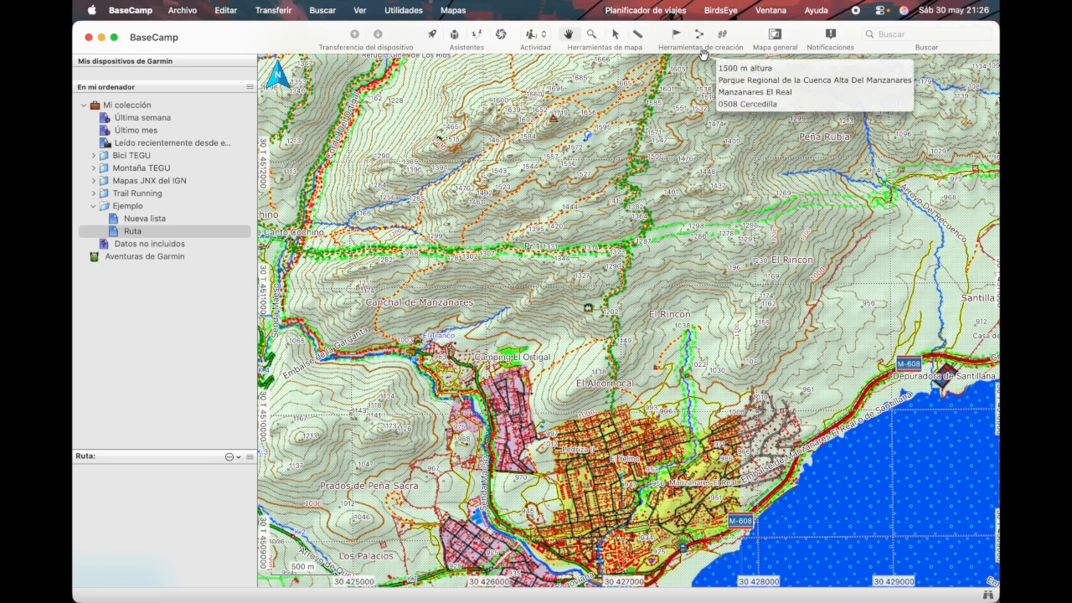
{"action": "left_click", "coordinate": [700, 35]}
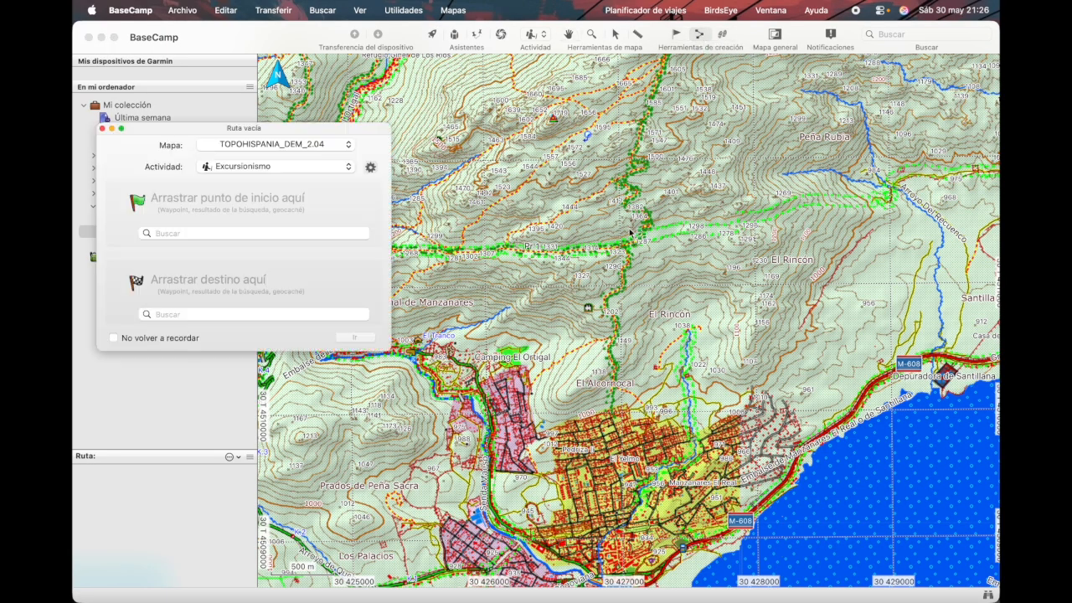
{"action": "left_click", "coordinate": [615, 436]}
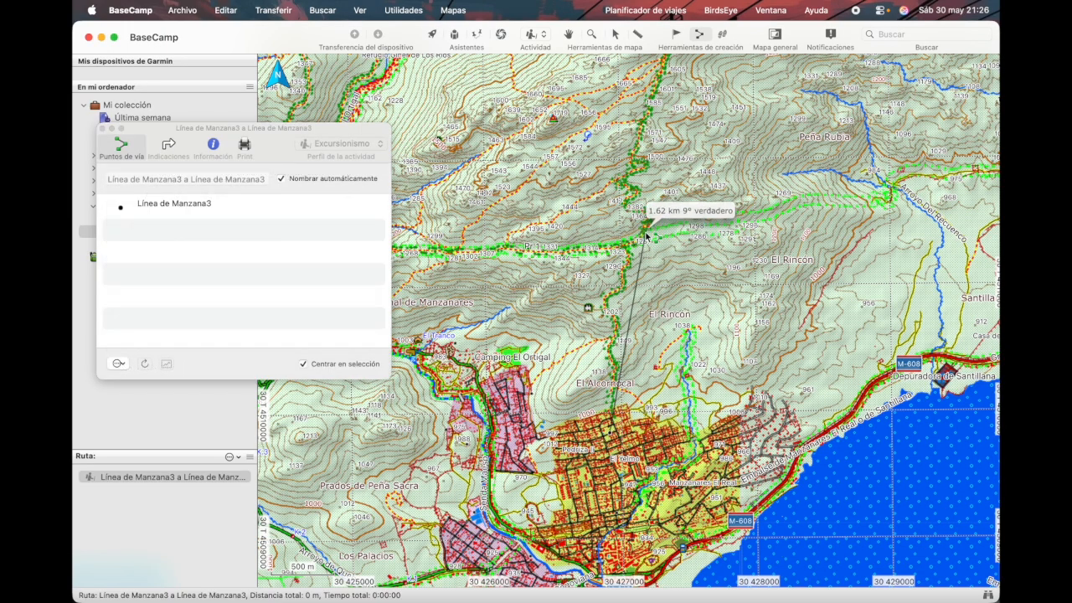
{"action": "left_click", "coordinate": [642, 231]}
{"action": "left_click", "coordinate": [615, 84]}
{"action": "left_click", "coordinate": [553, 119]}
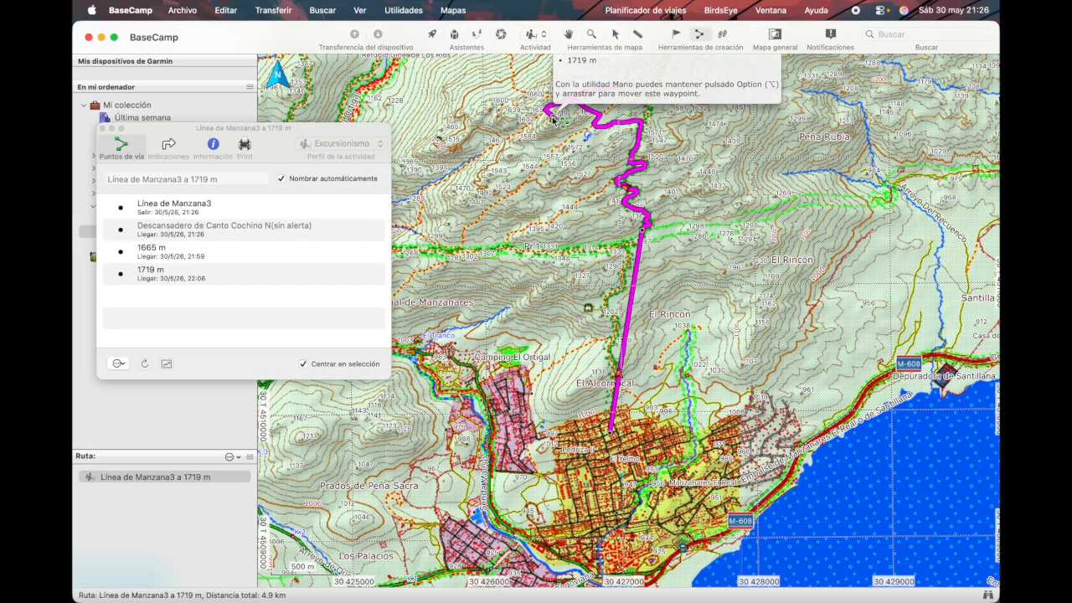
{"action": "left_click", "coordinate": [452, 248]}
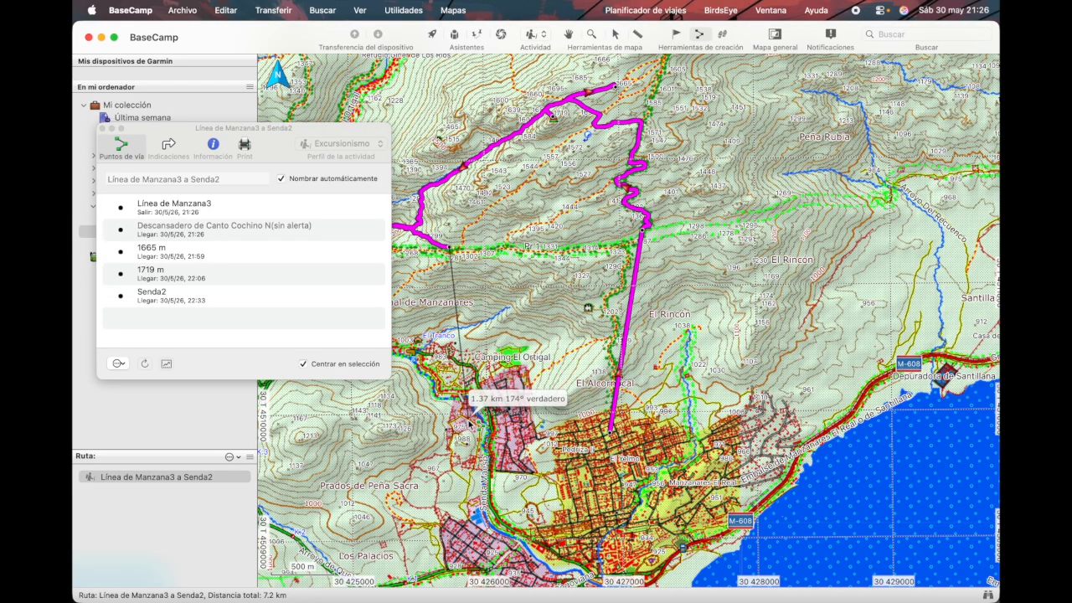
{"action": "left_click", "coordinate": [502, 356]}
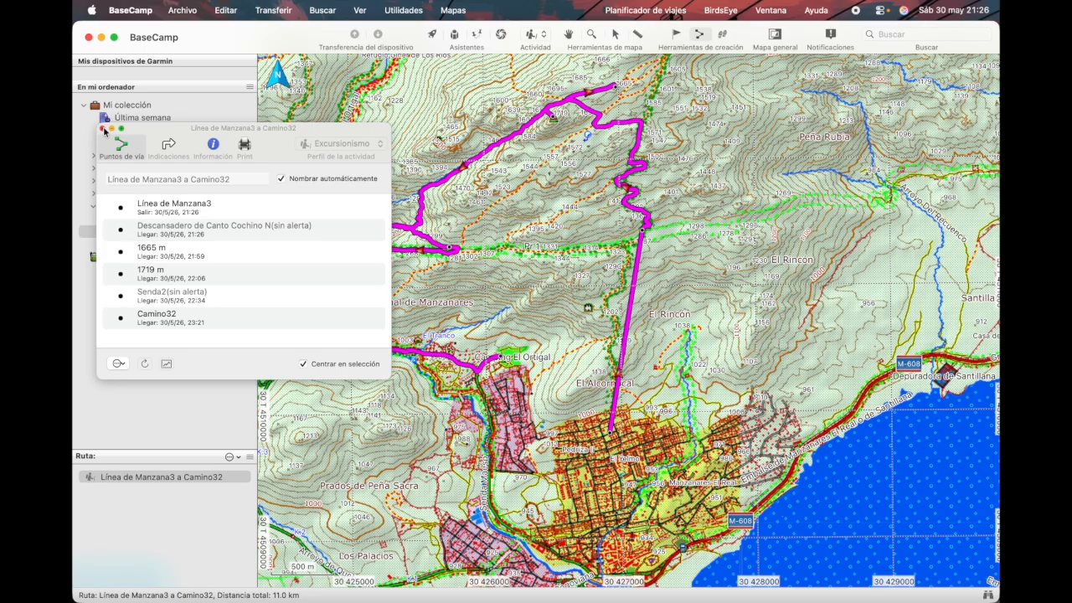
{"action": "left_click", "coordinate": [104, 129]}
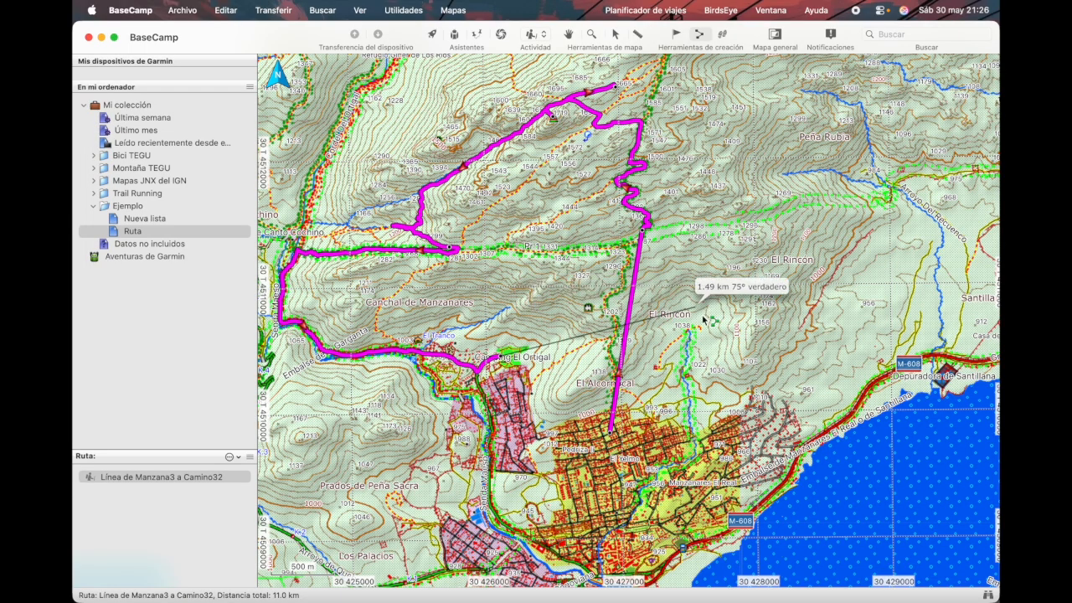
Select the new route, activate the selection tool and examine its straight first leg near Cueva Del Ave María
{"action": "left_click", "coordinate": [155, 478]}
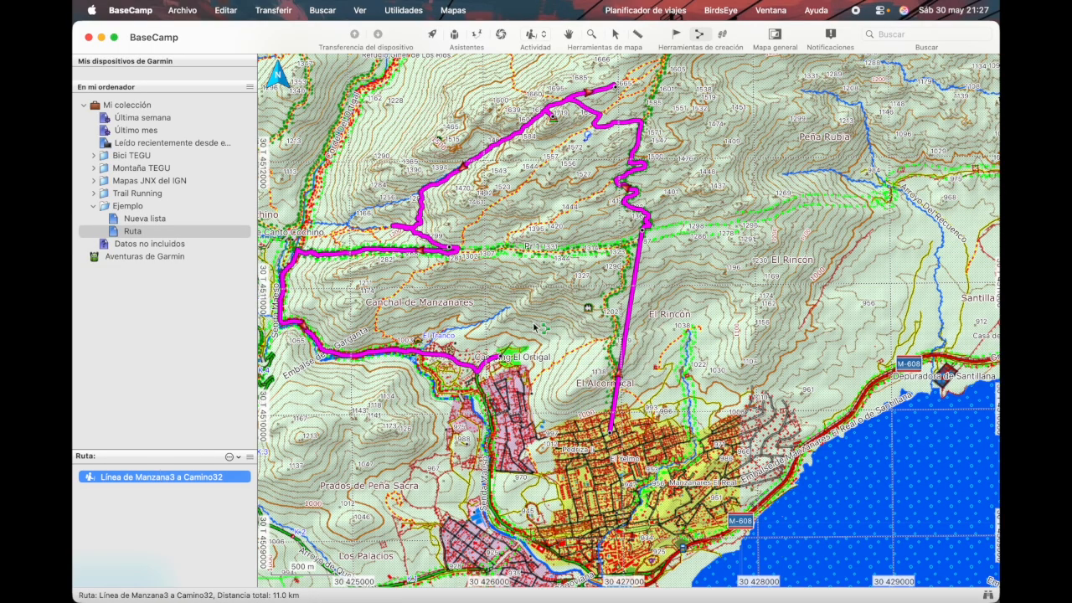
{"action": "left_click", "coordinate": [615, 34]}
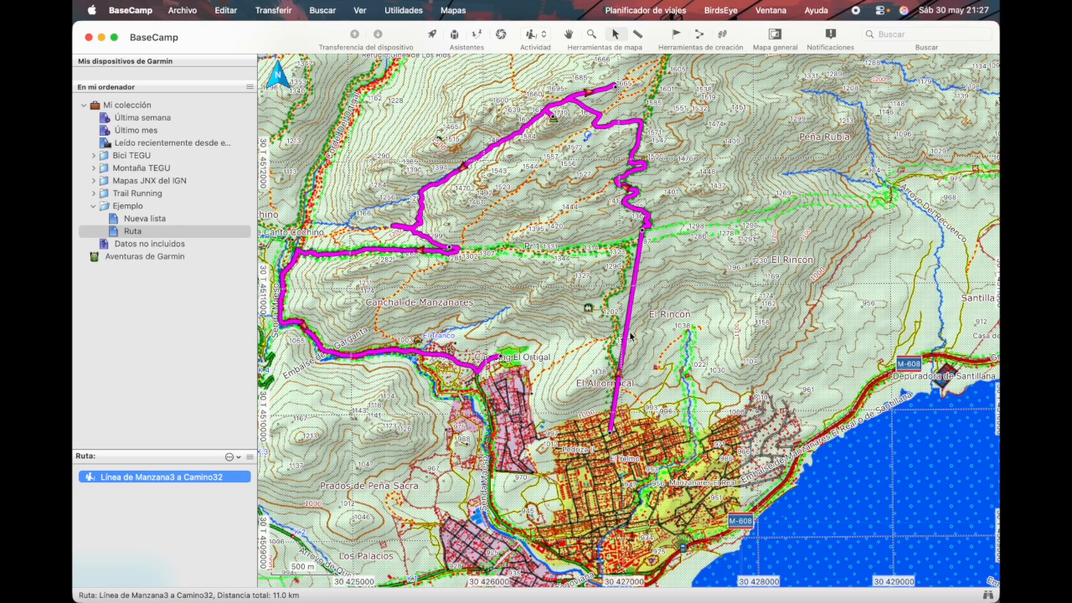
{"action": "mouse_move", "coordinate": [630, 336]}
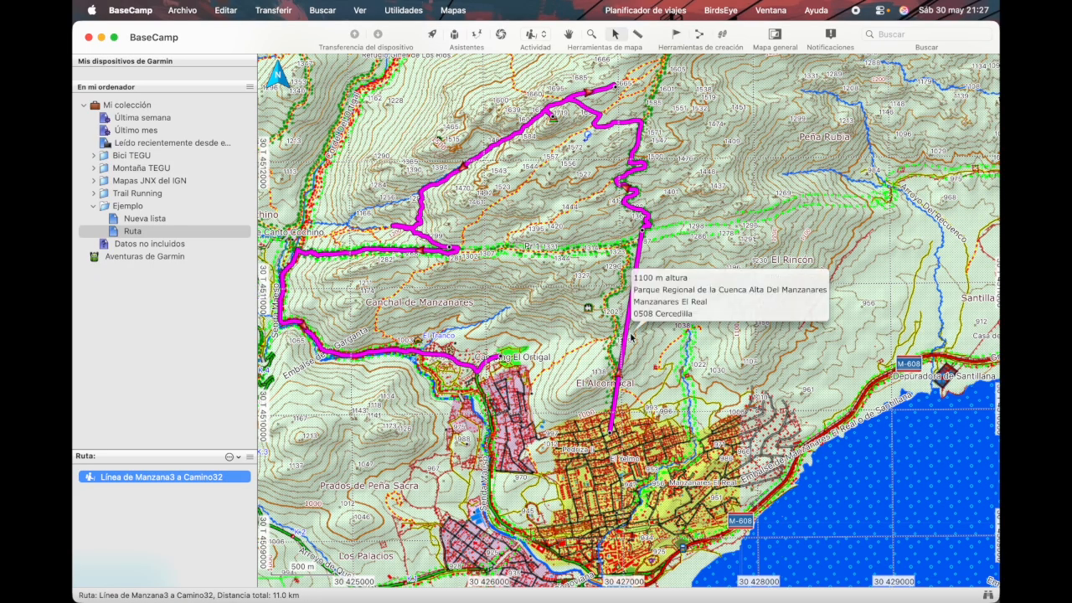
{"action": "scroll", "coordinate": [631, 337], "scroll_direction": "up", "scroll_amount": 2}
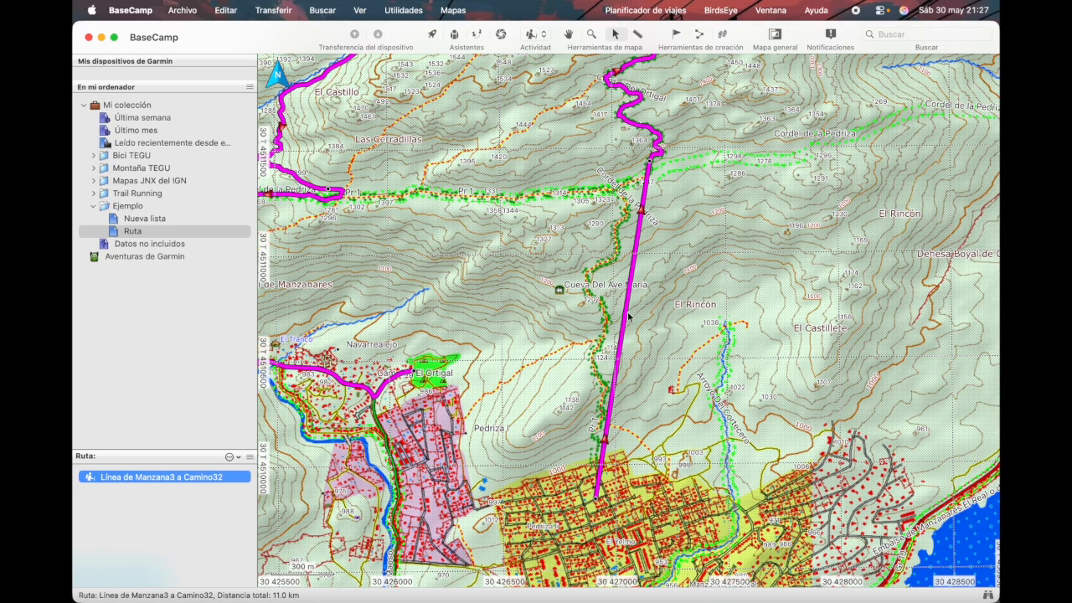
Examine the whole route from El Yelmo to Camping El Ortigal, then reselect it in the Ruta list and inspect its spur east of Canto Cochino
{"action": "mouse_move", "coordinate": [628, 316]}
{"action": "left_click", "coordinate": [568, 35]}
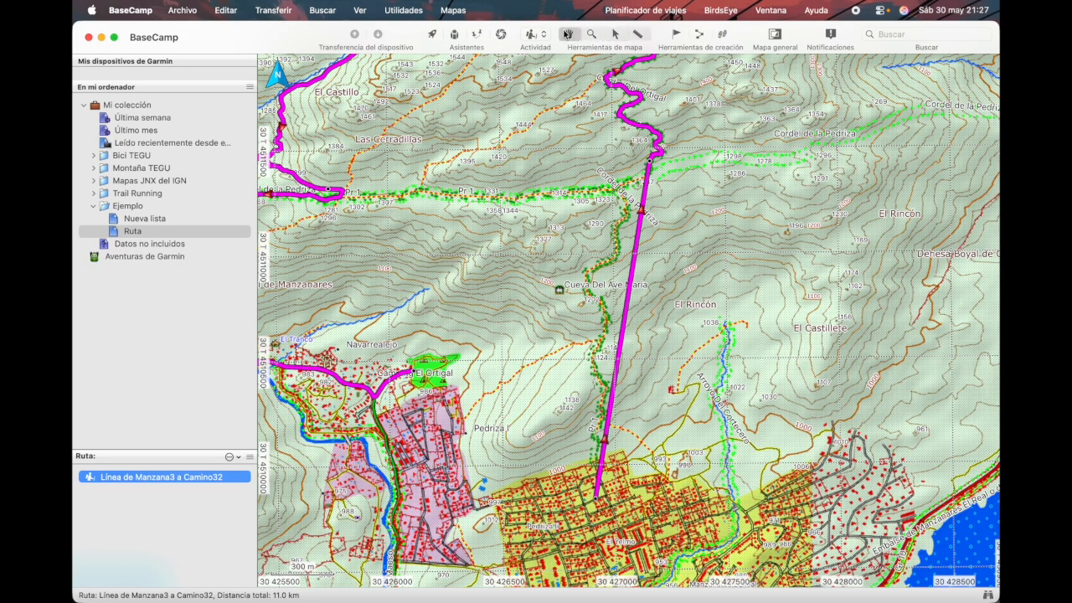
{"action": "left_click_drag", "start_coordinate": [699, 92], "coordinate": [677, 317]}
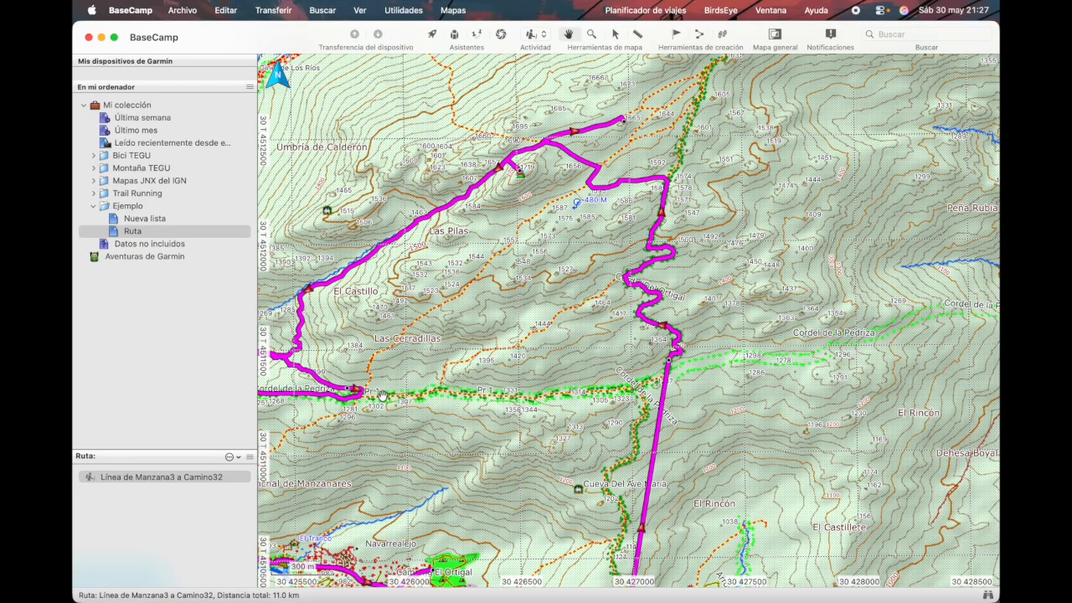
{"action": "left_click_drag", "start_coordinate": [438, 452], "coordinate": [602, 277]}
{"action": "scroll", "coordinate": [603, 278], "scroll_direction": "down", "scroll_amount": 2}
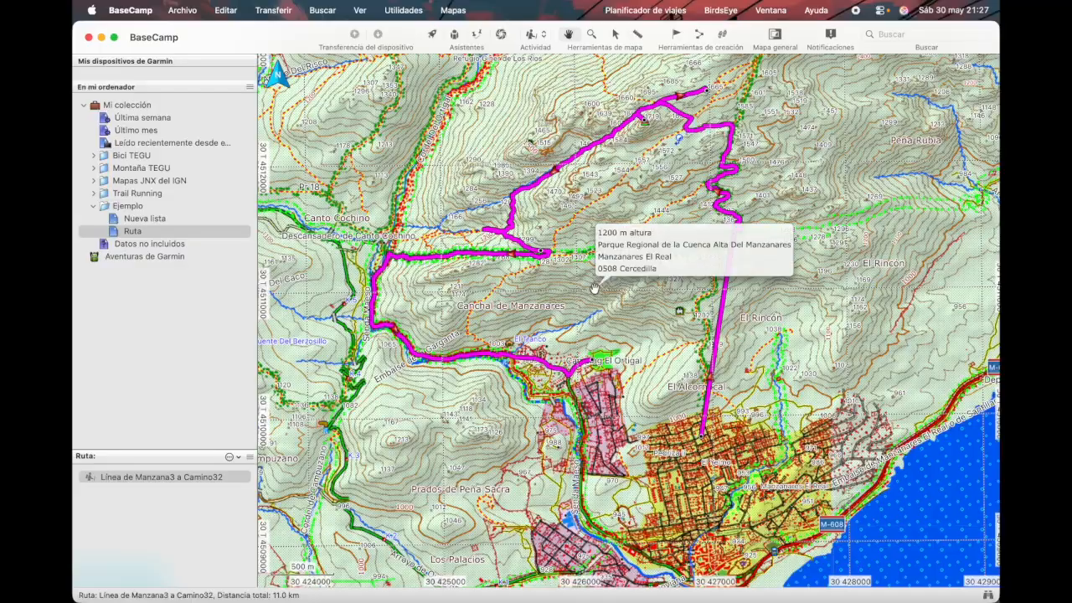
{"action": "mouse_move", "coordinate": [638, 363]}
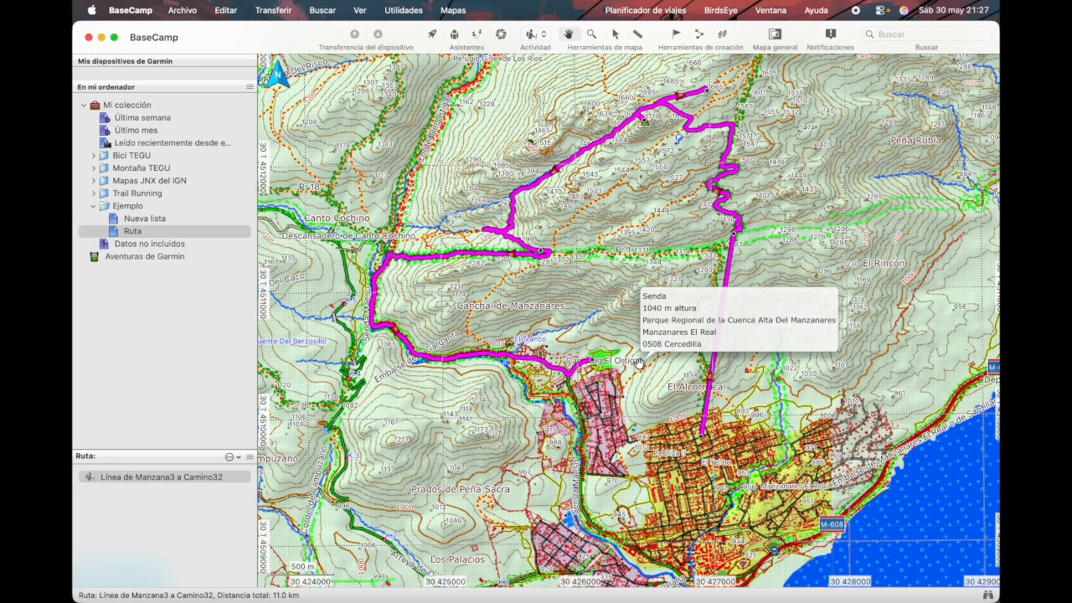
{"action": "mouse_move", "coordinate": [711, 249]}
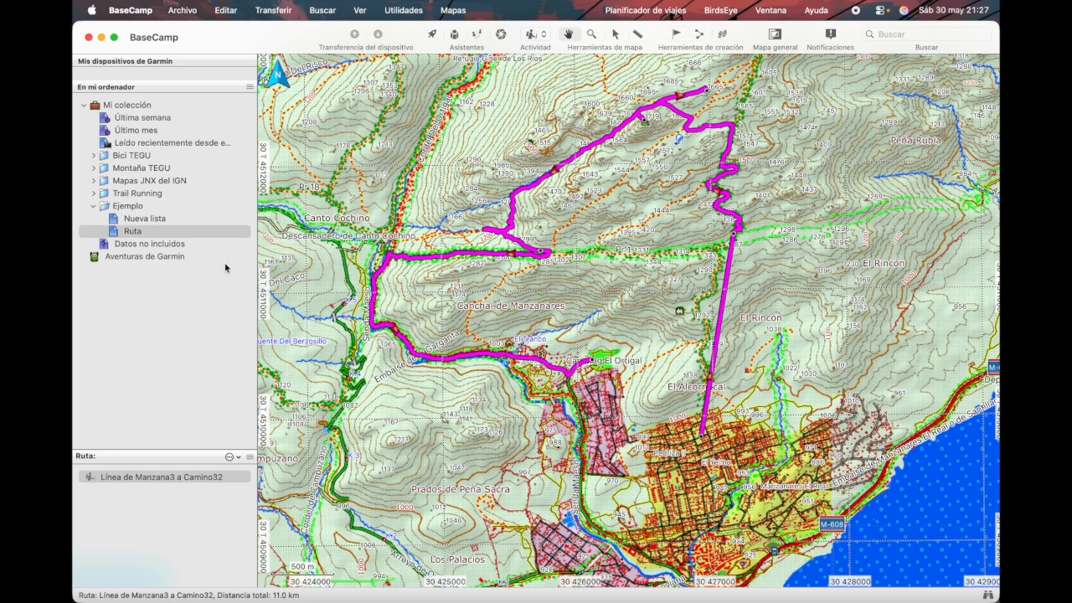
{"action": "left_click", "coordinate": [135, 234]}
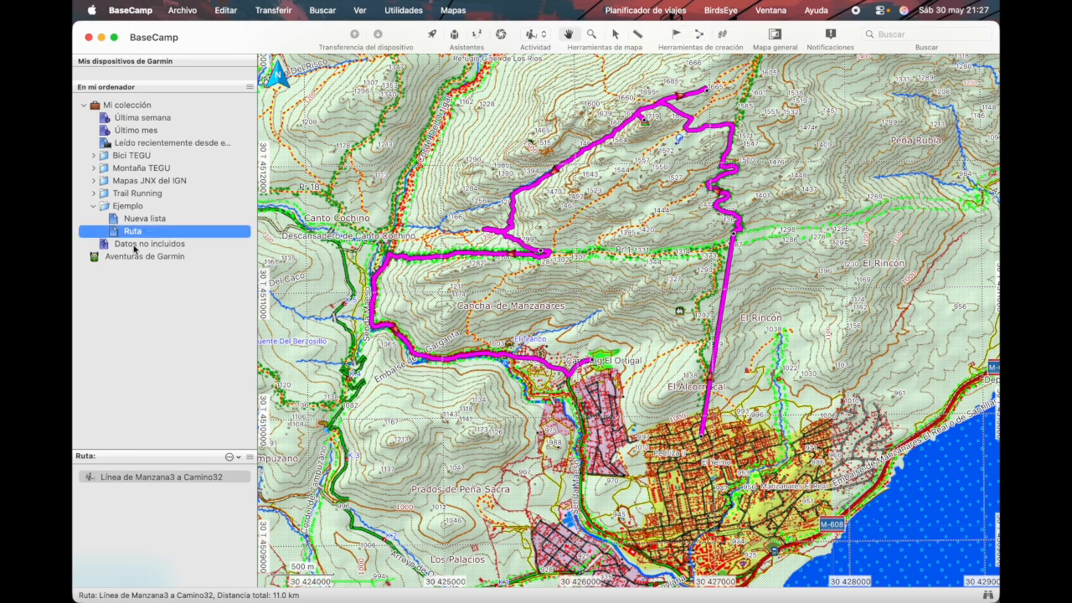
{"action": "left_click", "coordinate": [164, 477]}
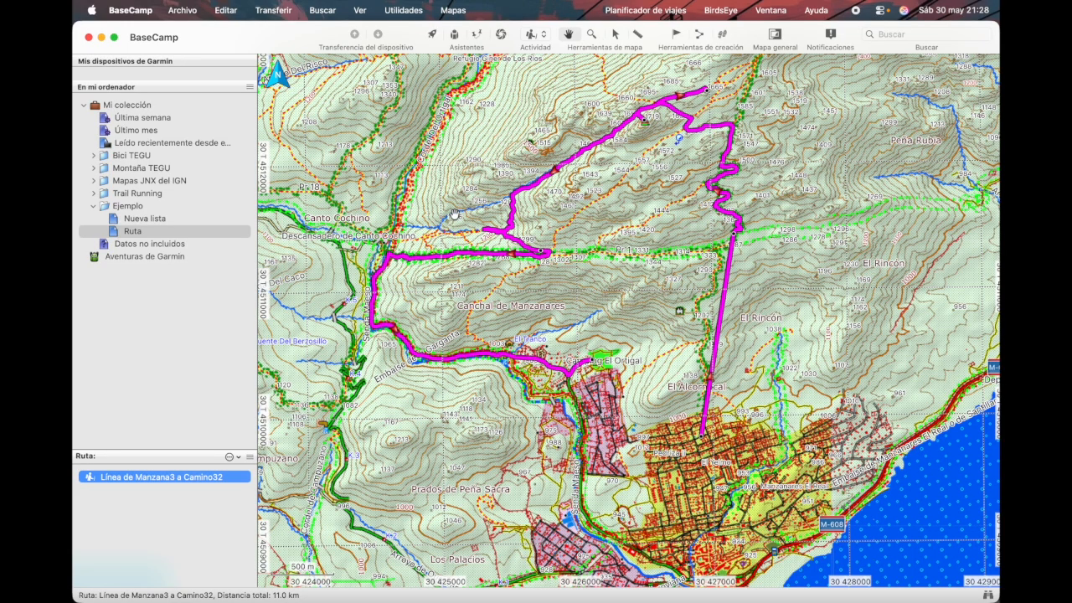
{"action": "mouse_move", "coordinate": [490, 236]}
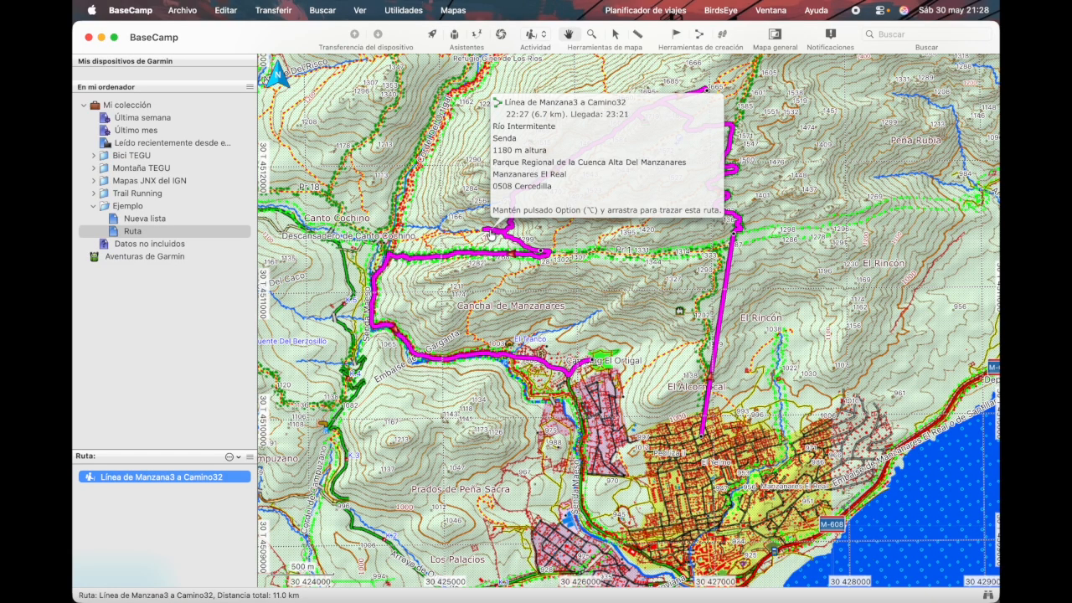
Compare the Pradera el Yelmo tracks in Nueva lista with the Ruta list's route, checking the joined track near Cueva Del Ave María
{"action": "left_click", "coordinate": [149, 220]}
{"action": "left_click", "coordinate": [139, 488]}
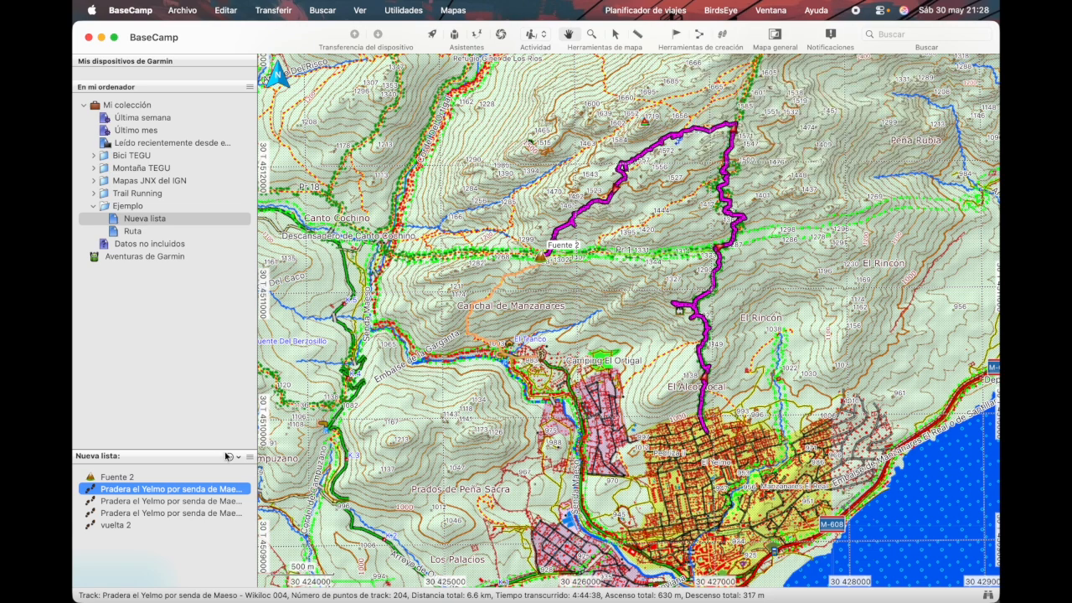
{"action": "left_click", "coordinate": [142, 514]}
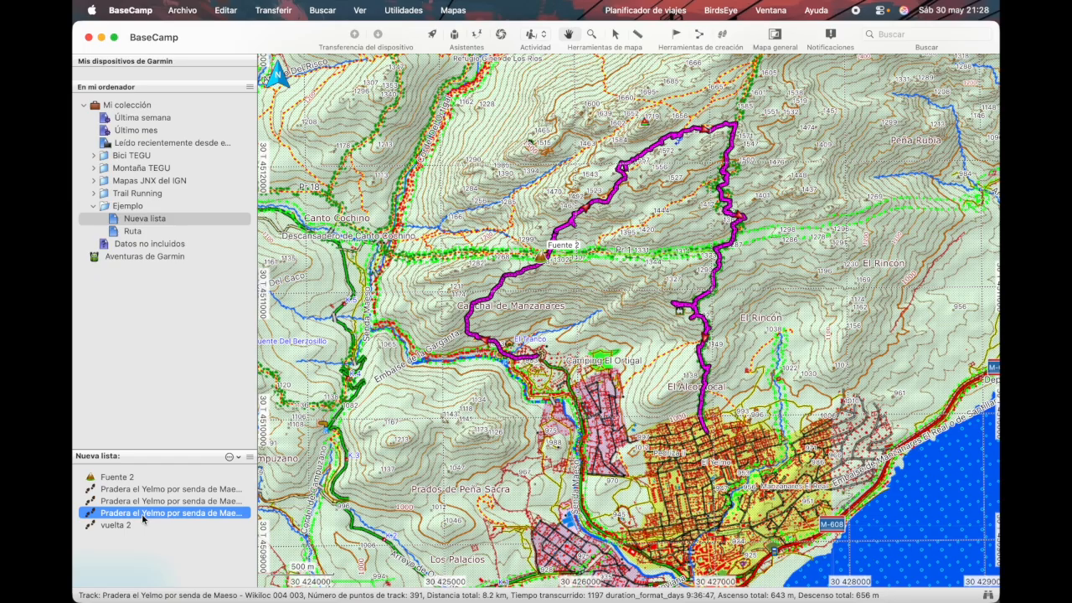
{"action": "left_click", "coordinate": [133, 232]}
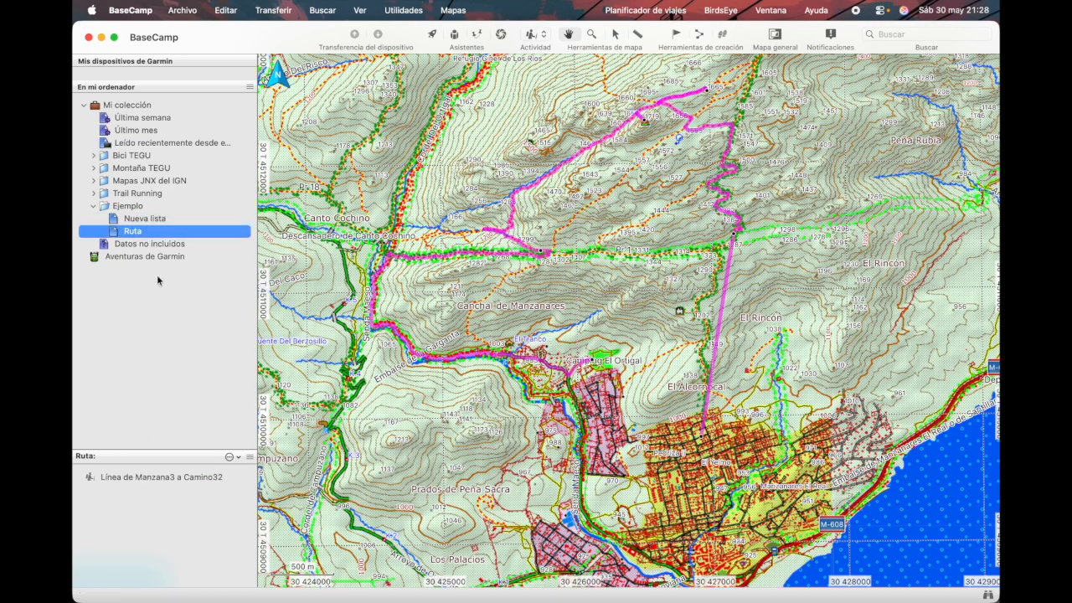
{"action": "left_click", "coordinate": [157, 219]}
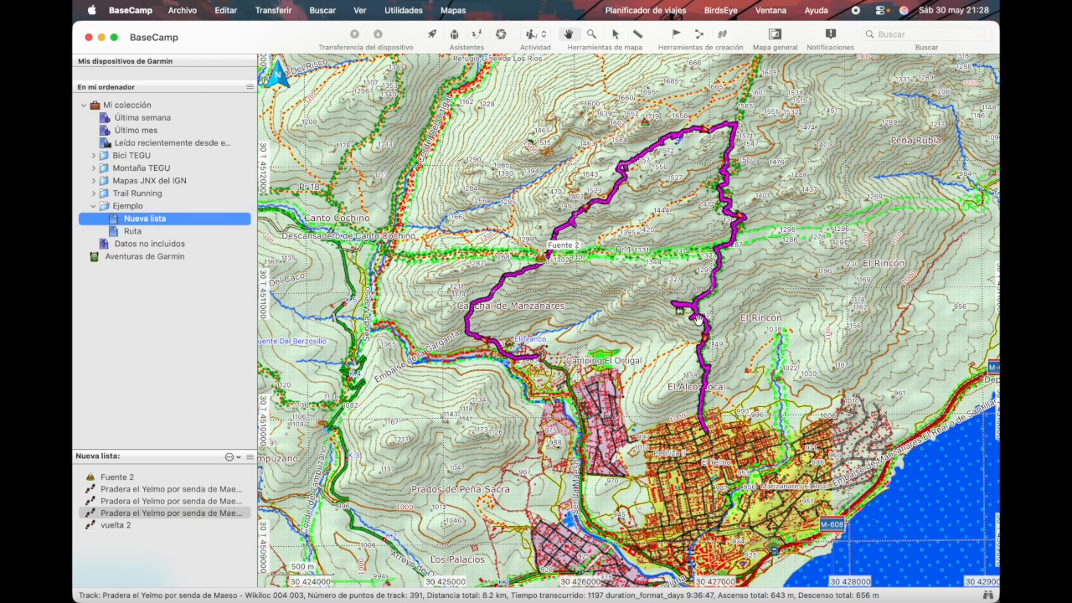
{"action": "mouse_move", "coordinate": [697, 319]}
{"action": "mouse_move", "coordinate": [683, 297]}
{"action": "mouse_move", "coordinate": [704, 452]}
Review the joined Pradera el Yelmo track's points, elevation graph and map-elevation option, then close its windows
{"action": "double_click", "coordinate": [184, 515]}
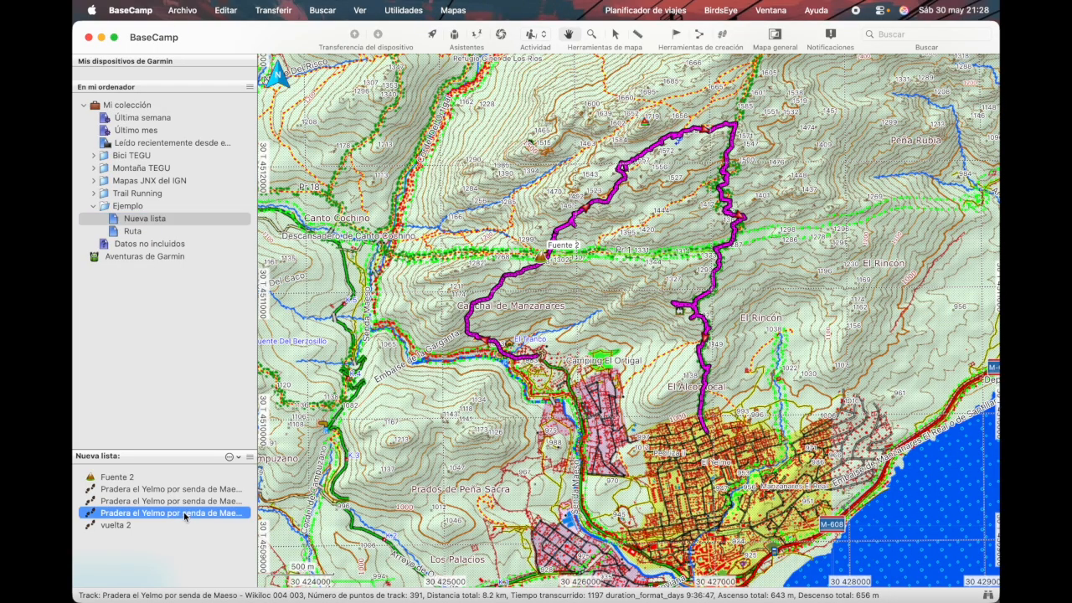
{"action": "scroll", "coordinate": [562, 340], "scroll_direction": "down", "scroll_amount": 2}
{"action": "scroll", "coordinate": [561, 341], "scroll_direction": "down", "scroll_amount": 10}
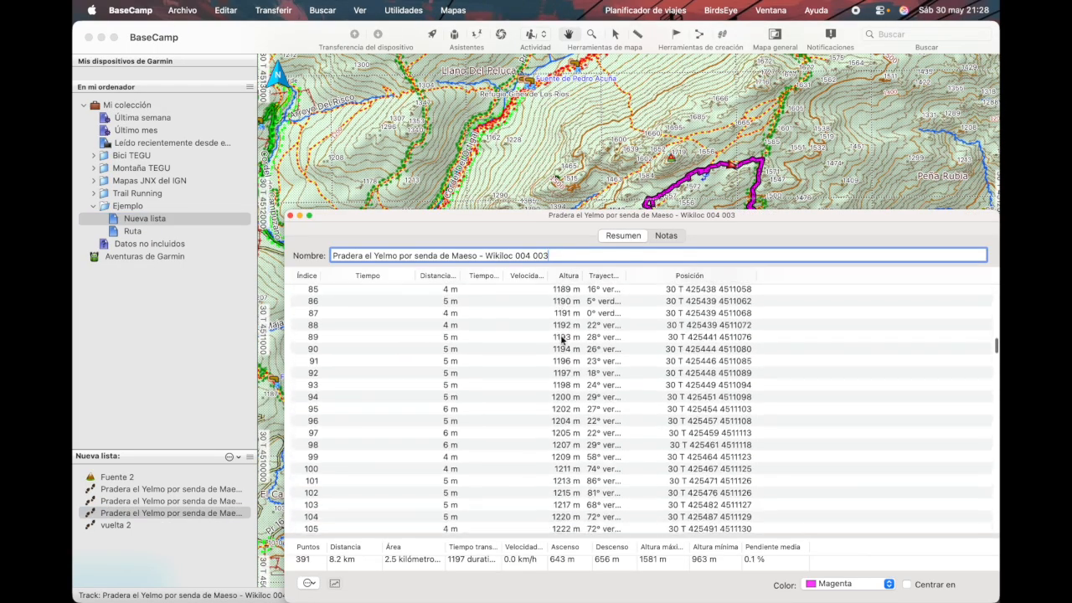
{"action": "left_click", "coordinate": [335, 583]}
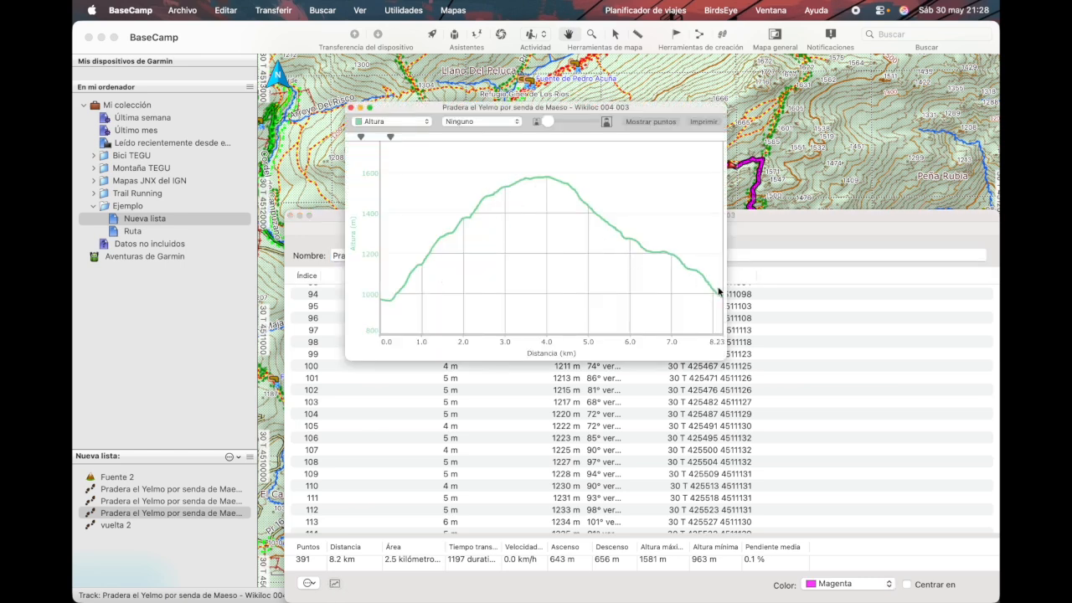
{"action": "left_click", "coordinate": [309, 583]}
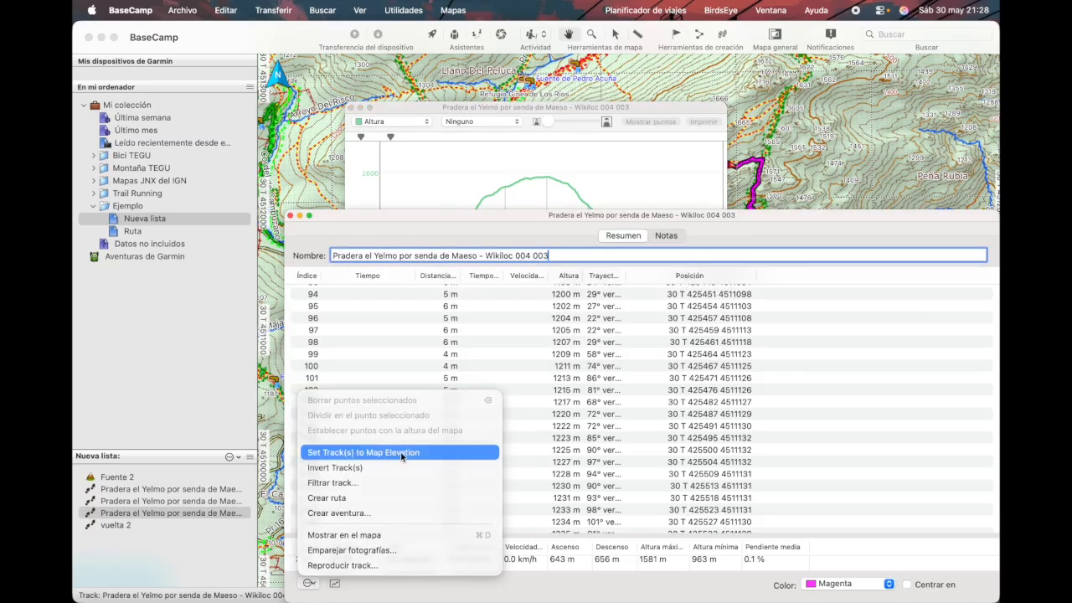
{"action": "left_click", "coordinate": [413, 458]}
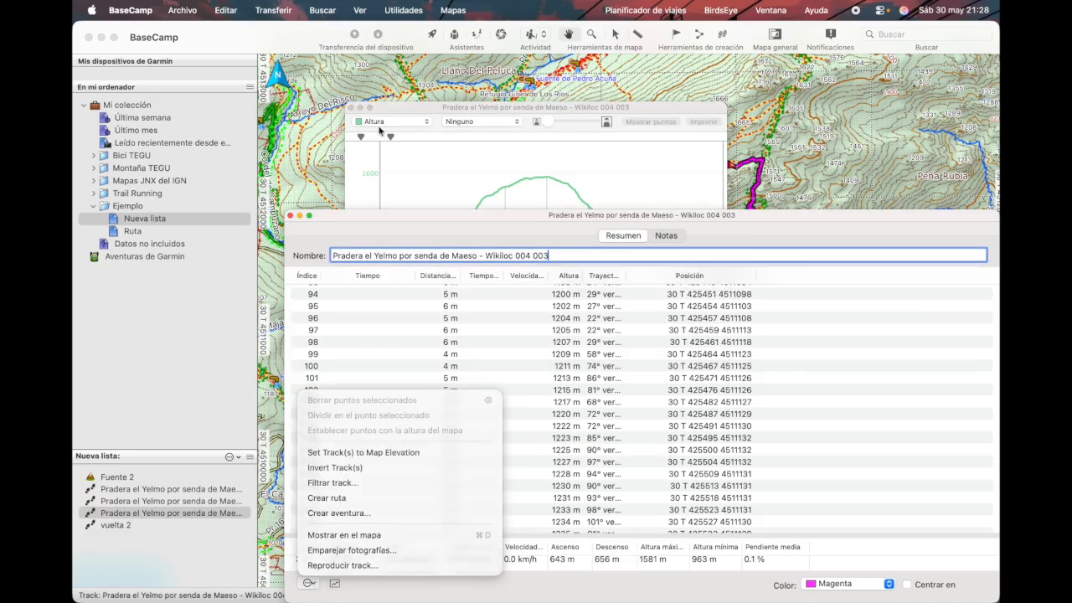
{"action": "left_click", "coordinate": [292, 217]}
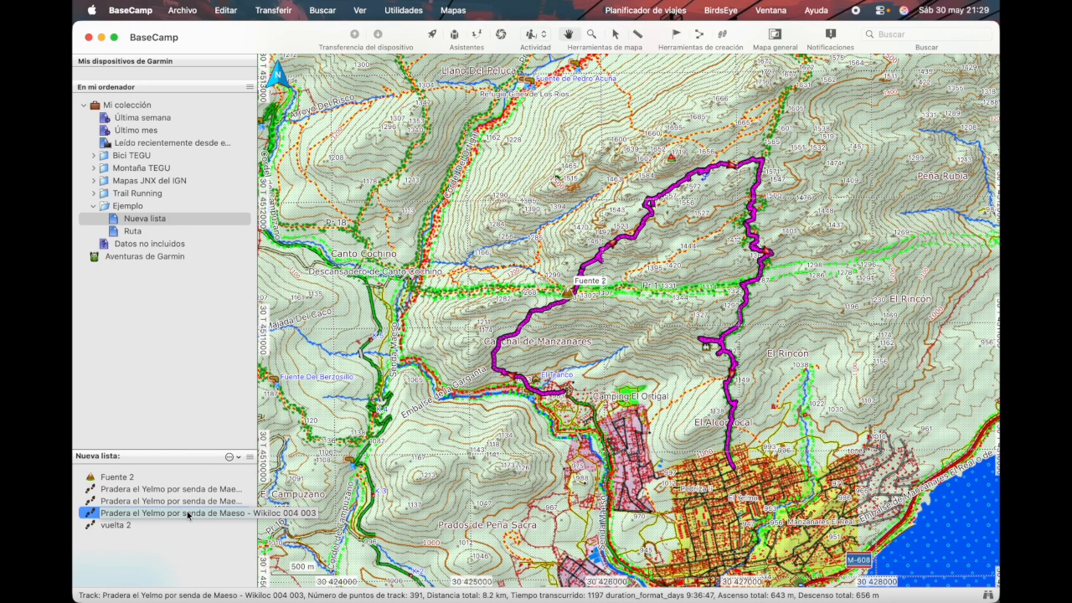
View the export settings for Nueva lista in GPX v1.1 format, then dismiss them without exporting
{"action": "left_click", "coordinate": [190, 12]}
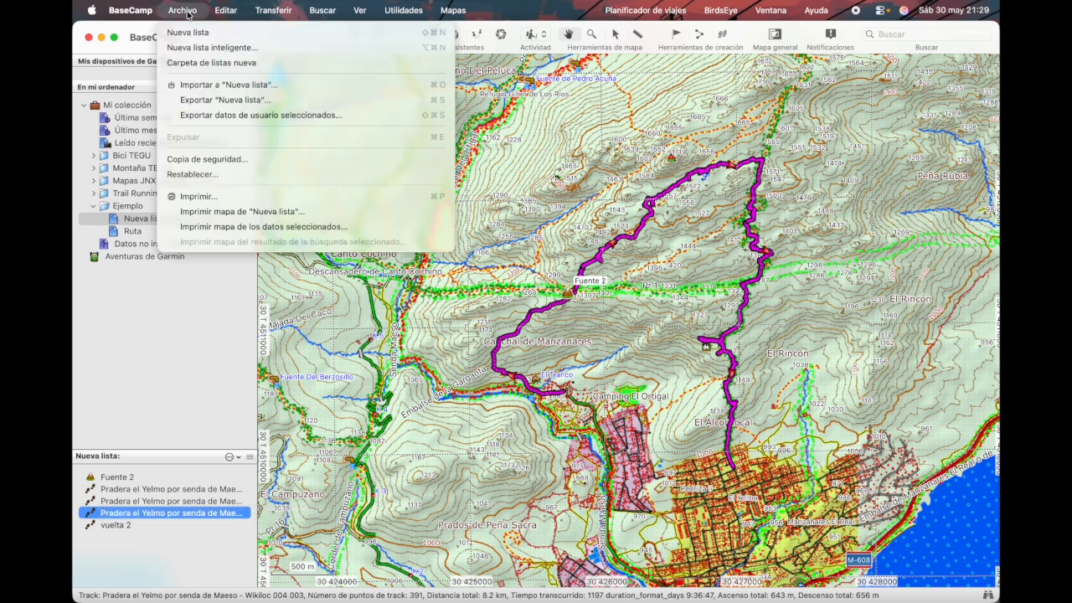
{"action": "left_click", "coordinate": [238, 101]}
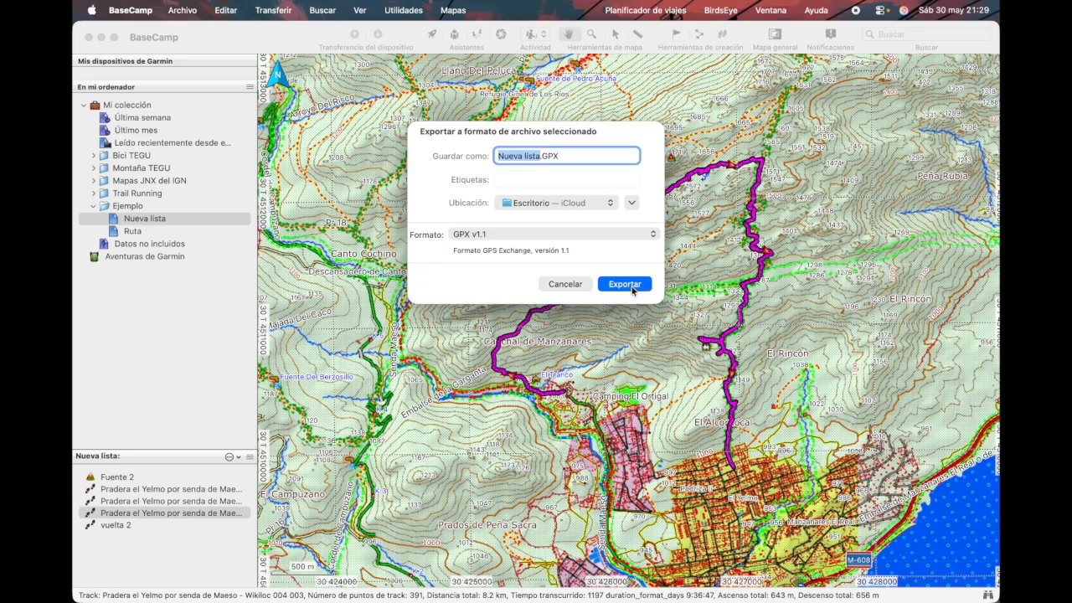
{"action": "left_click", "coordinate": [564, 284]}
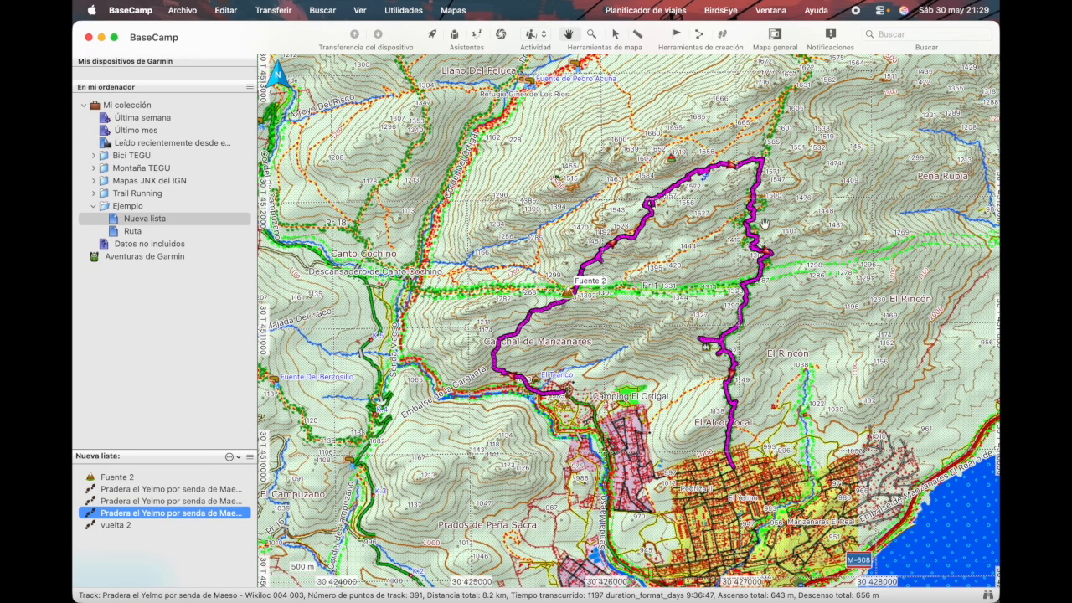
{"action": "left_click", "coordinate": [798, 304]}
{"action": "left_click_drag", "start_coordinate": [798, 304], "coordinate": [691, 238]}
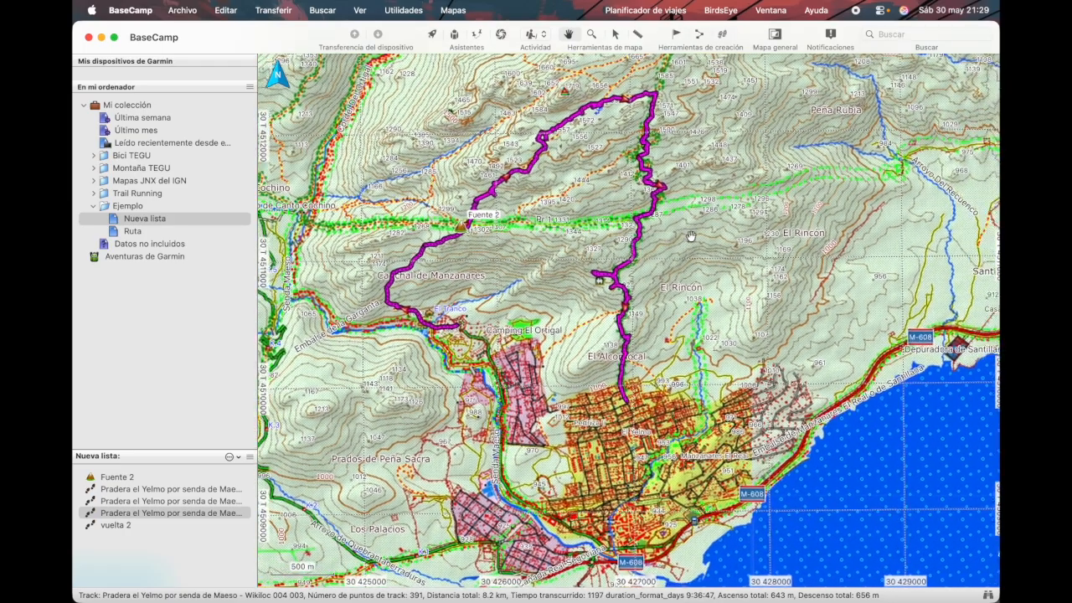
{"action": "left_click_drag", "start_coordinate": [673, 252], "coordinate": [655, 269]}
{"action": "mouse_move", "coordinate": [655, 269]}
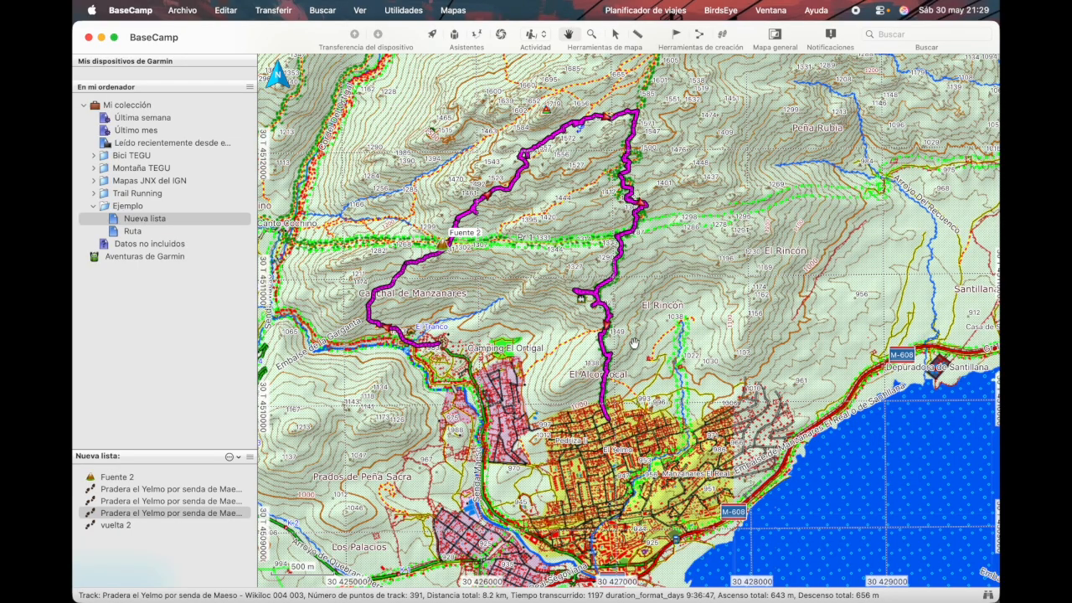
{"action": "left_click_drag", "start_coordinate": [631, 356], "coordinate": [677, 377]}
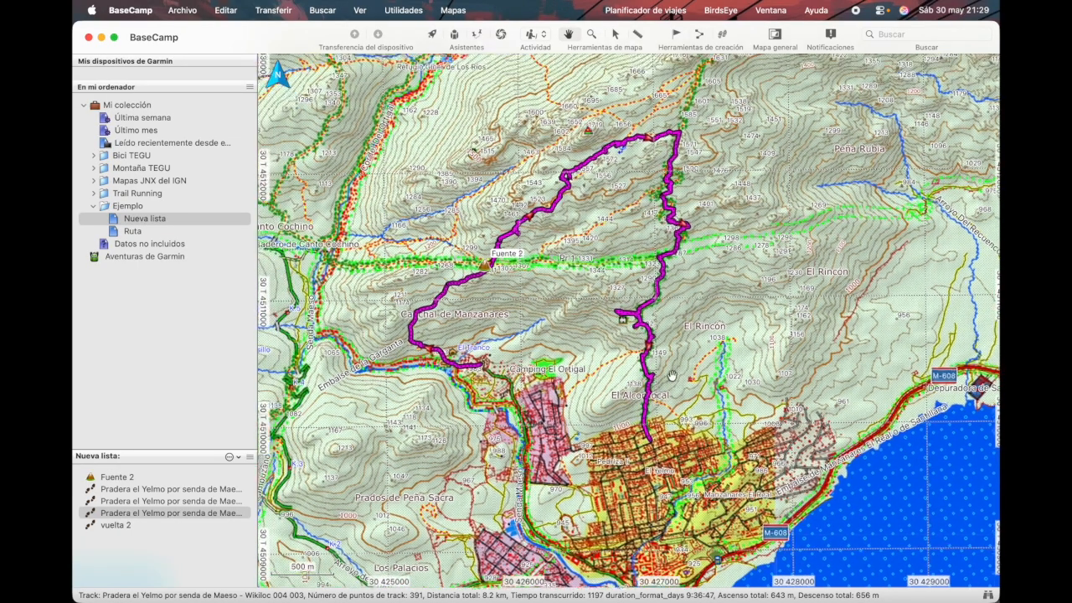
{"action": "mouse_move", "coordinate": [672, 376]}
{"action": "mouse_move", "coordinate": [763, 249]}
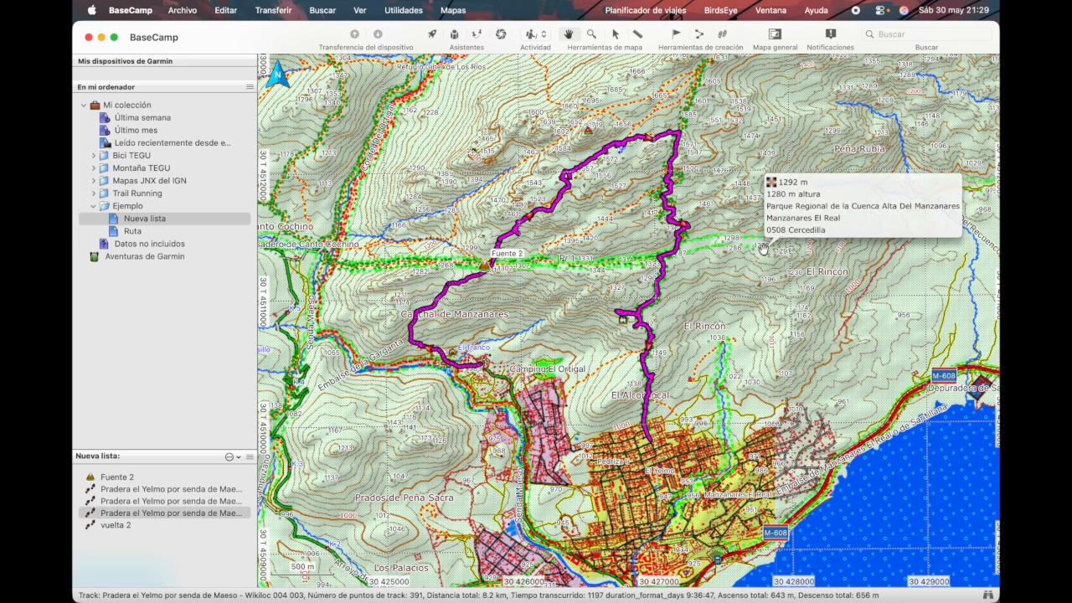